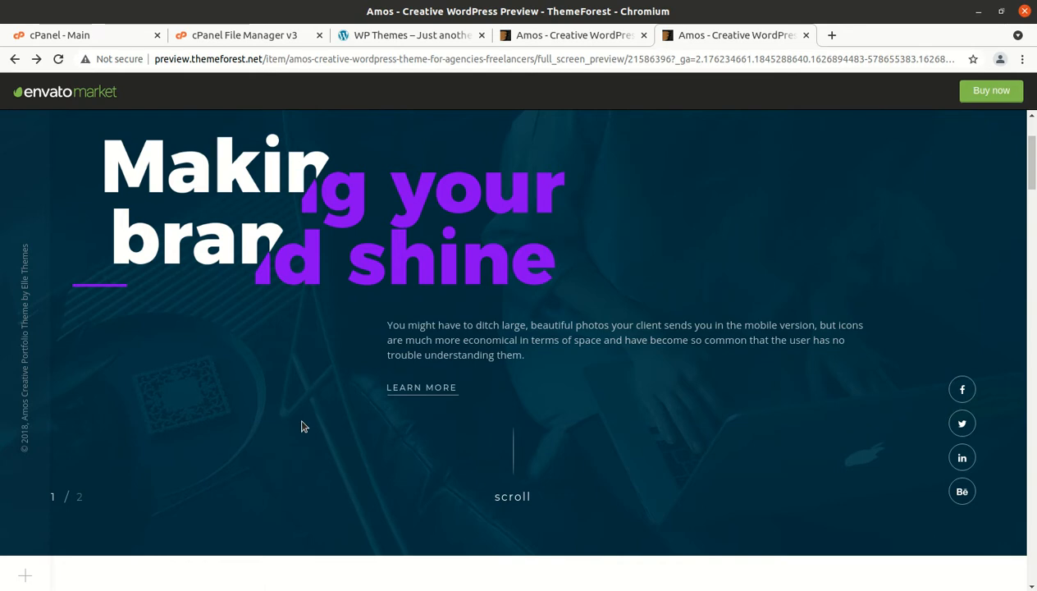
Examine the Amos demo home page from the hero banner through the feature columns to the creative digital agency section
{"action": "scroll", "coordinate": [297, 443], "scroll_direction": "up", "scroll_amount": 3}
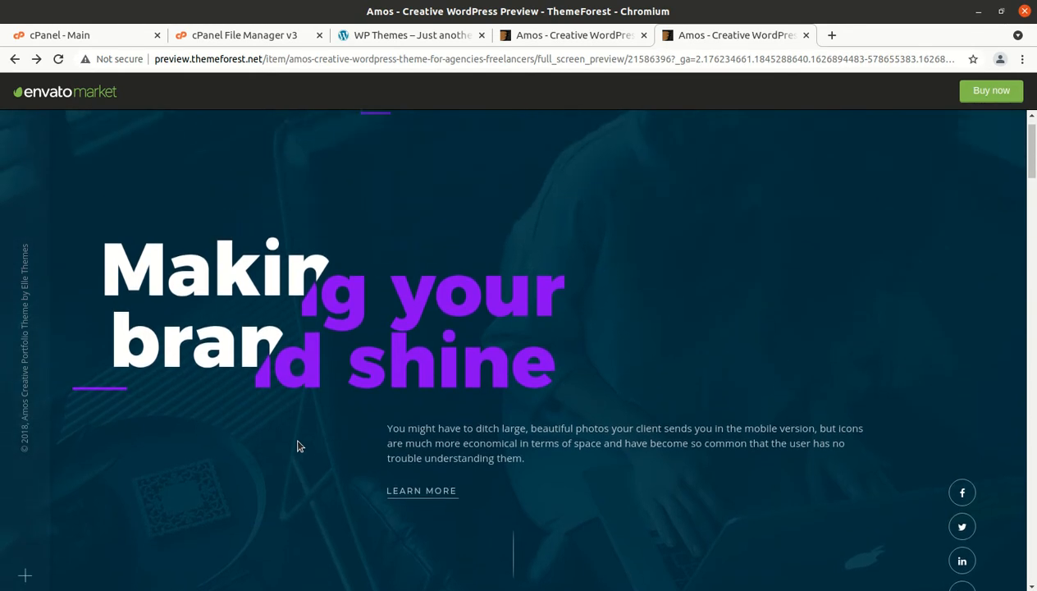
{"action": "scroll", "coordinate": [297, 445], "scroll_direction": "up", "scroll_amount": 1}
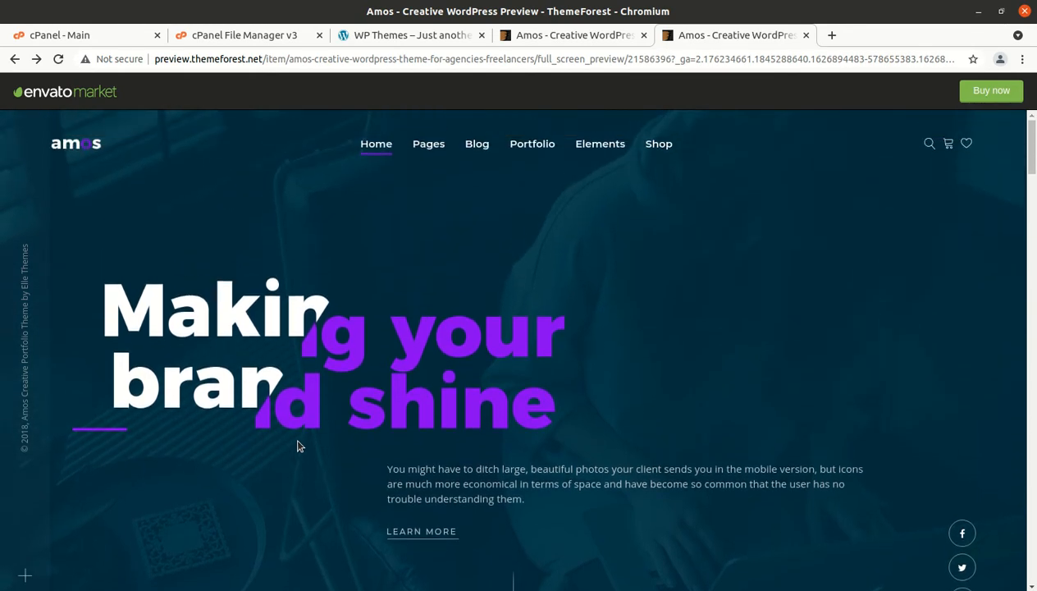
{"action": "scroll", "coordinate": [297, 445], "scroll_direction": "down", "scroll_amount": 2}
{"action": "scroll", "coordinate": [297, 446], "scroll_direction": "down", "scroll_amount": 1}
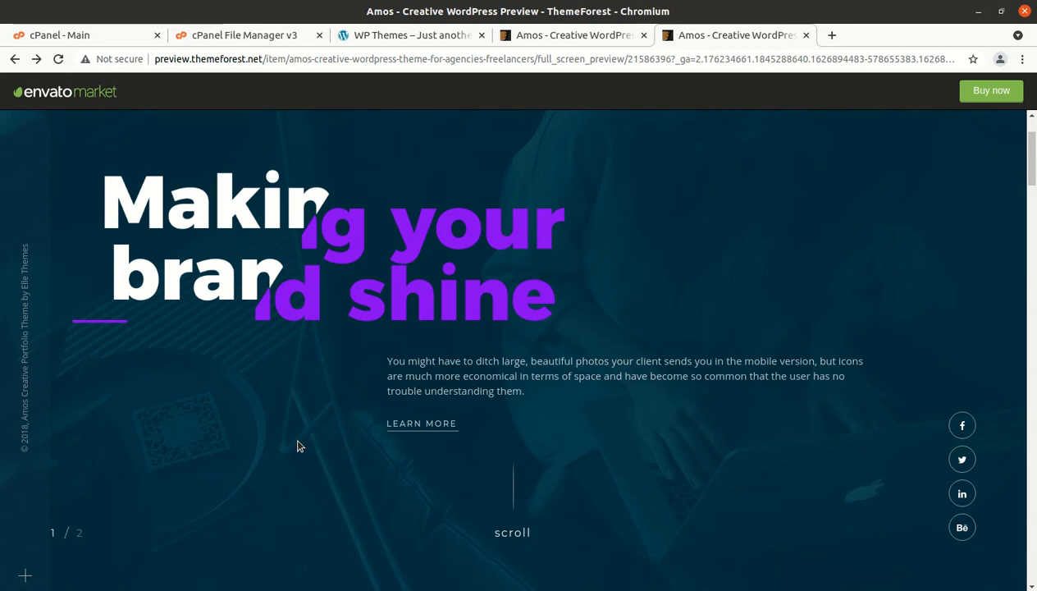
{"action": "scroll", "coordinate": [389, 382], "scroll_direction": "down", "scroll_amount": 5}
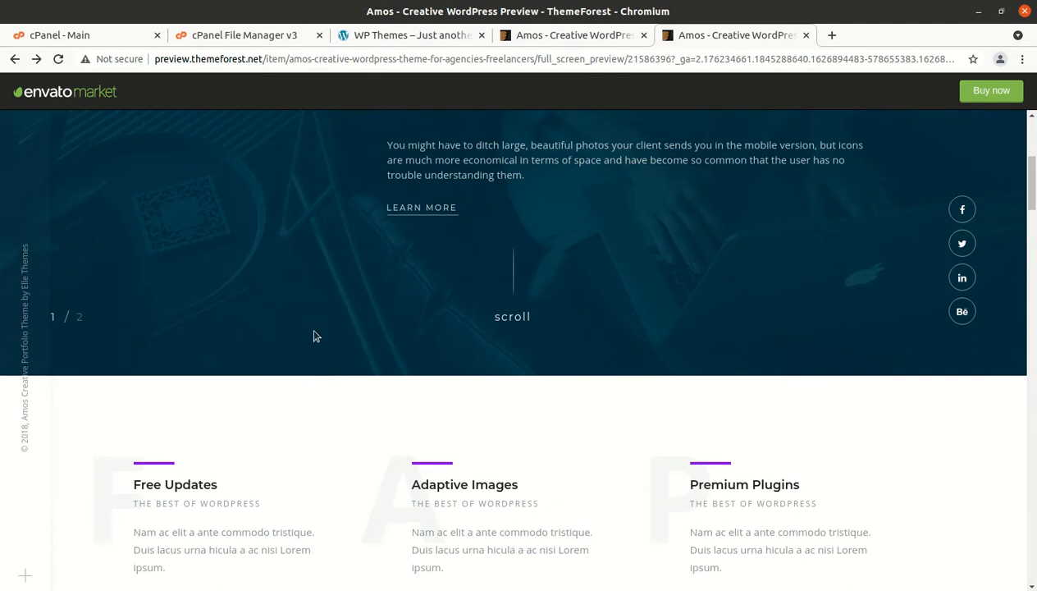
{"action": "scroll", "coordinate": [273, 406], "scroll_direction": "down", "scroll_amount": 5}
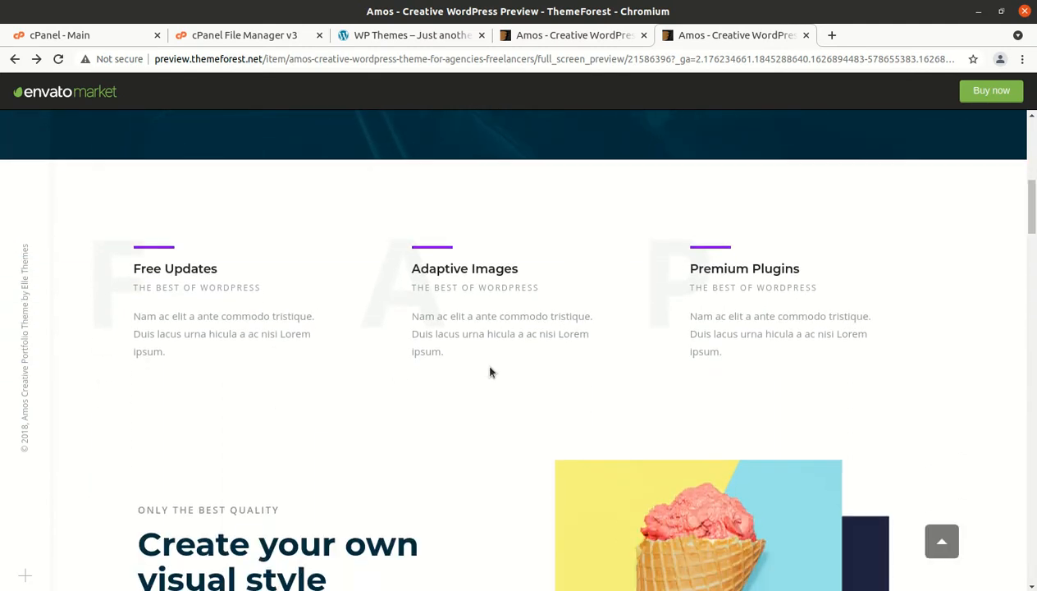
{"action": "scroll", "coordinate": [490, 372], "scroll_direction": "down", "scroll_amount": 2}
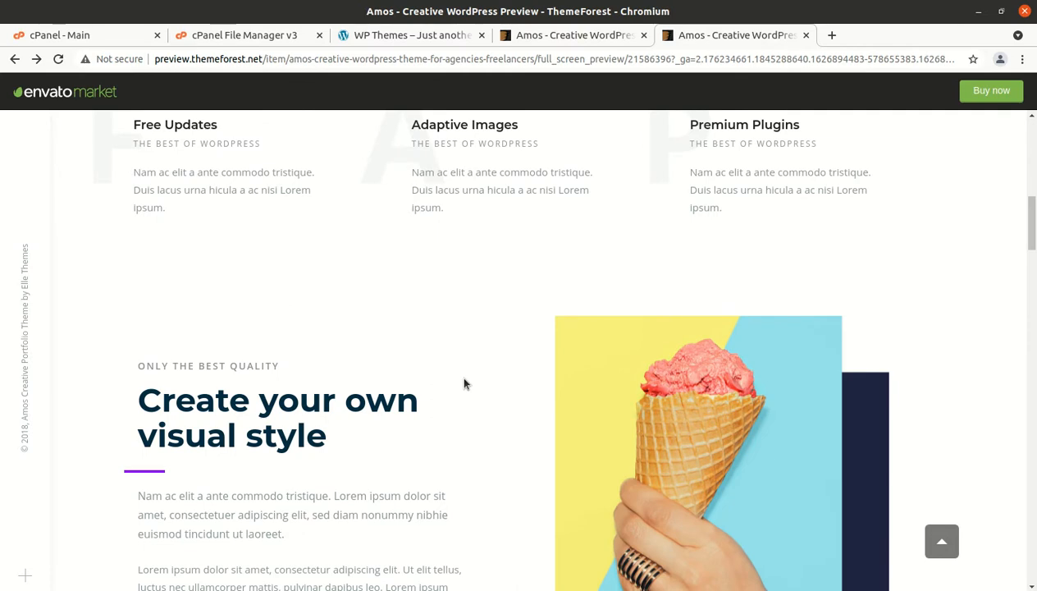
{"action": "scroll", "coordinate": [464, 383], "scroll_direction": "down", "scroll_amount": 5}
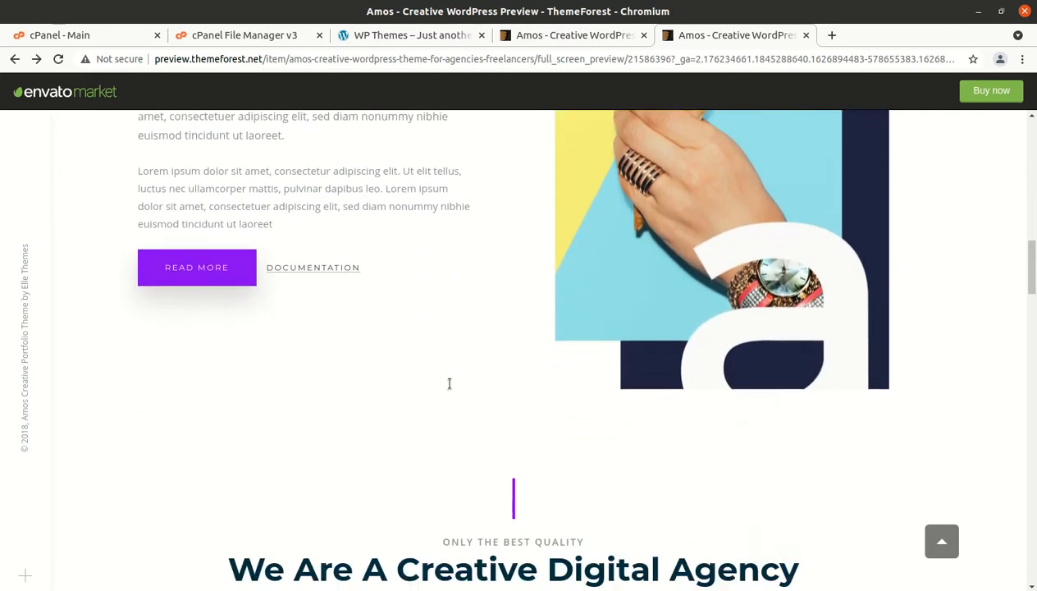
{"action": "scroll", "coordinate": [449, 384], "scroll_direction": "down", "scroll_amount": 3}
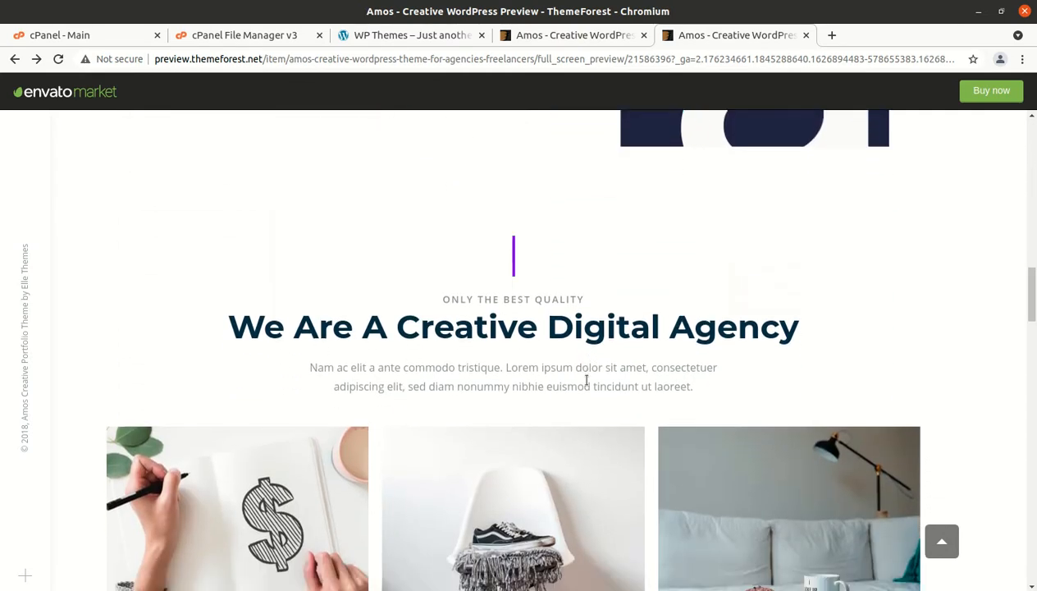
{"action": "scroll", "coordinate": [586, 380], "scroll_direction": "down", "scroll_amount": 1}
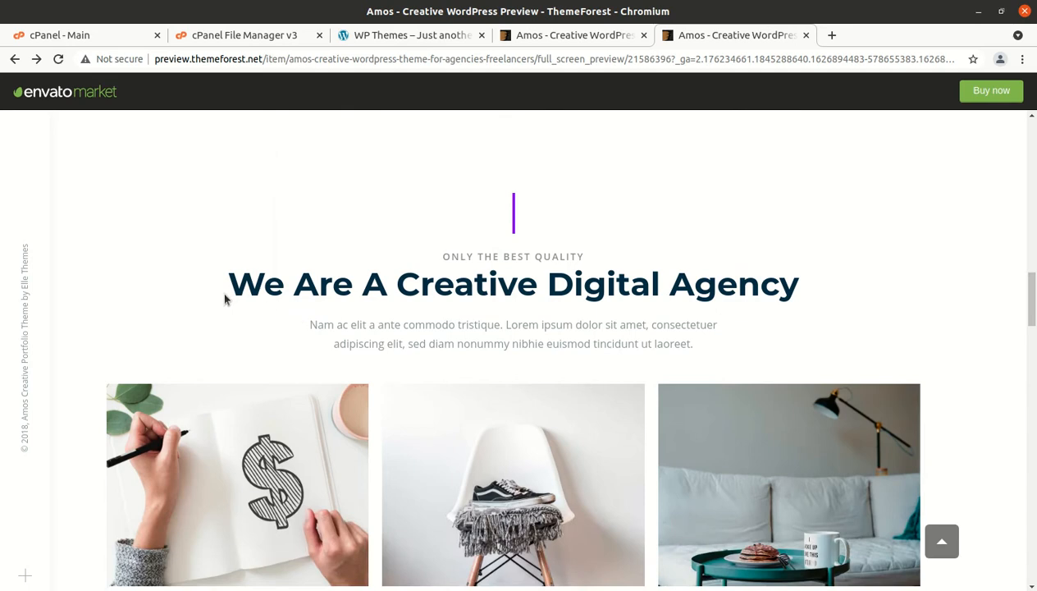
Highlight the "We Are A Creative Digital Agency" heading and examine the home page's portfolio grid, testimonial and Latest News sections
{"action": "left_click_drag", "start_coordinate": [225, 296], "coordinate": [708, 310]}
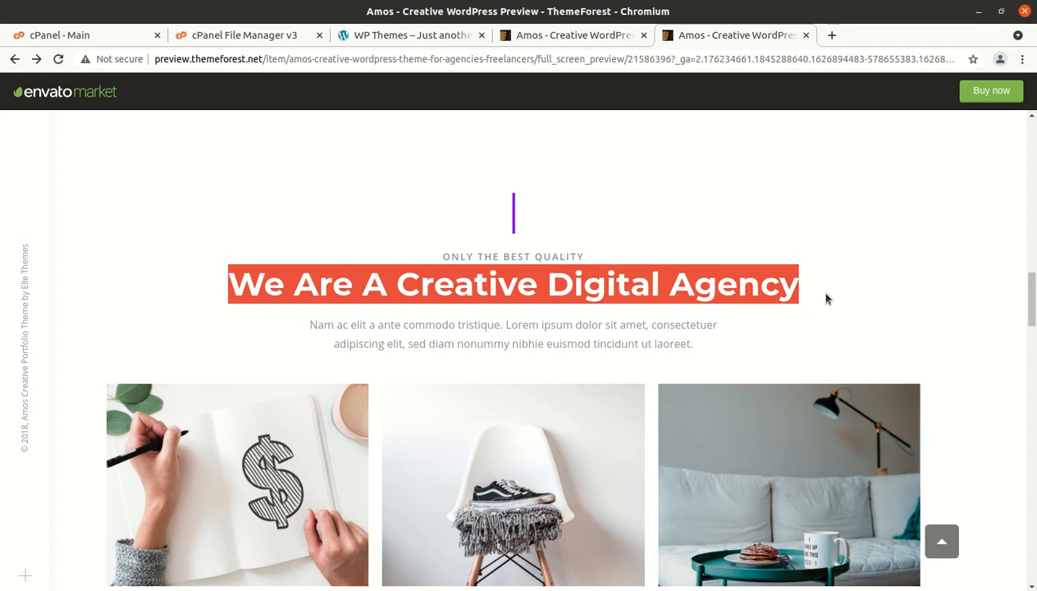
{"action": "scroll", "coordinate": [598, 308], "scroll_direction": "down", "scroll_amount": 3}
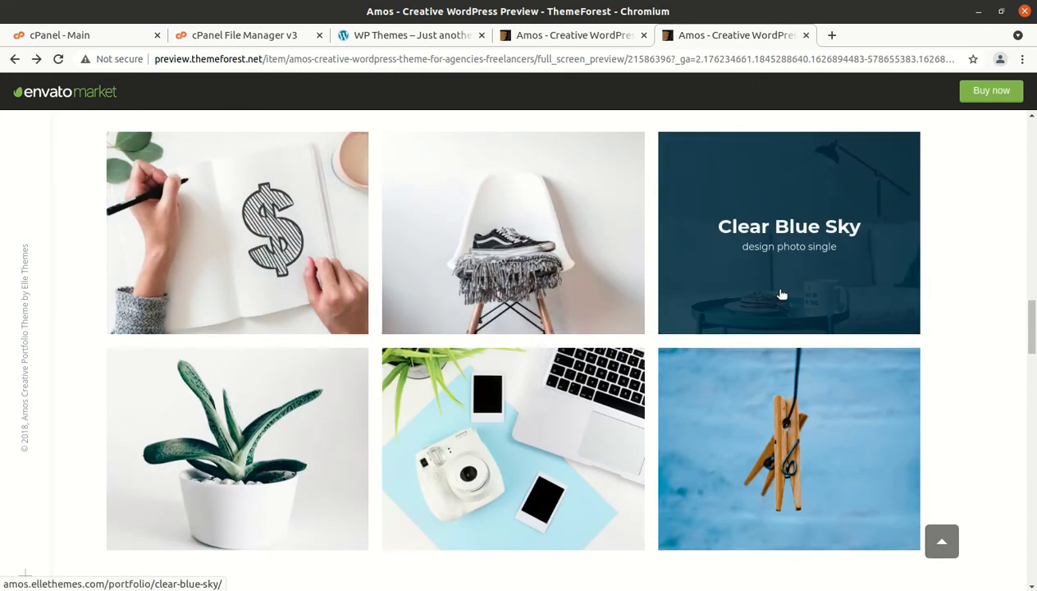
{"action": "scroll", "coordinate": [775, 349], "scroll_direction": "down", "scroll_amount": 1}
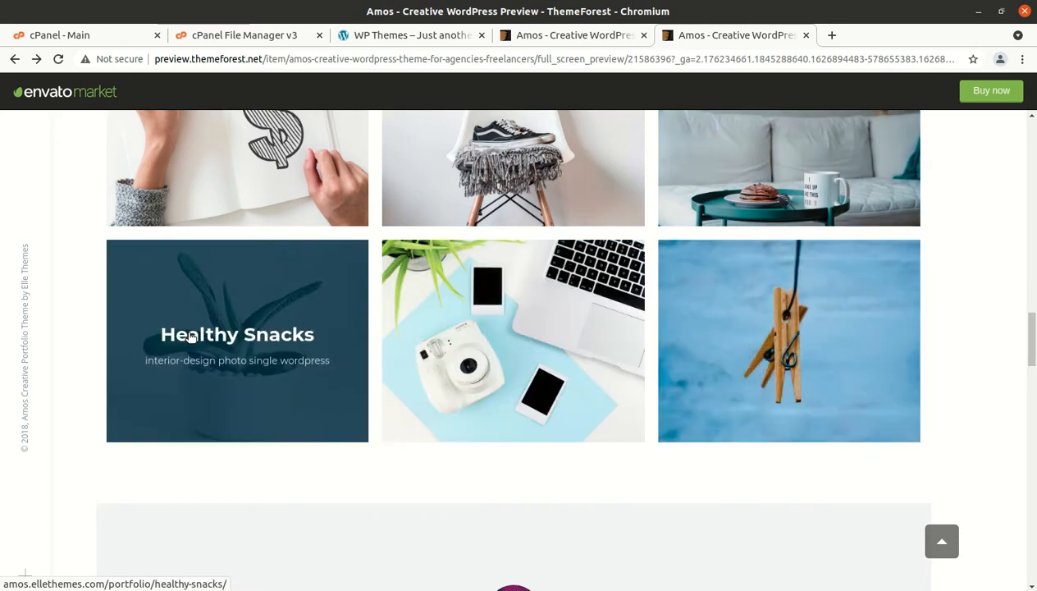
{"action": "scroll", "coordinate": [594, 350], "scroll_direction": "down", "scroll_amount": 2}
{"action": "scroll", "coordinate": [593, 350], "scroll_direction": "down", "scroll_amount": 2}
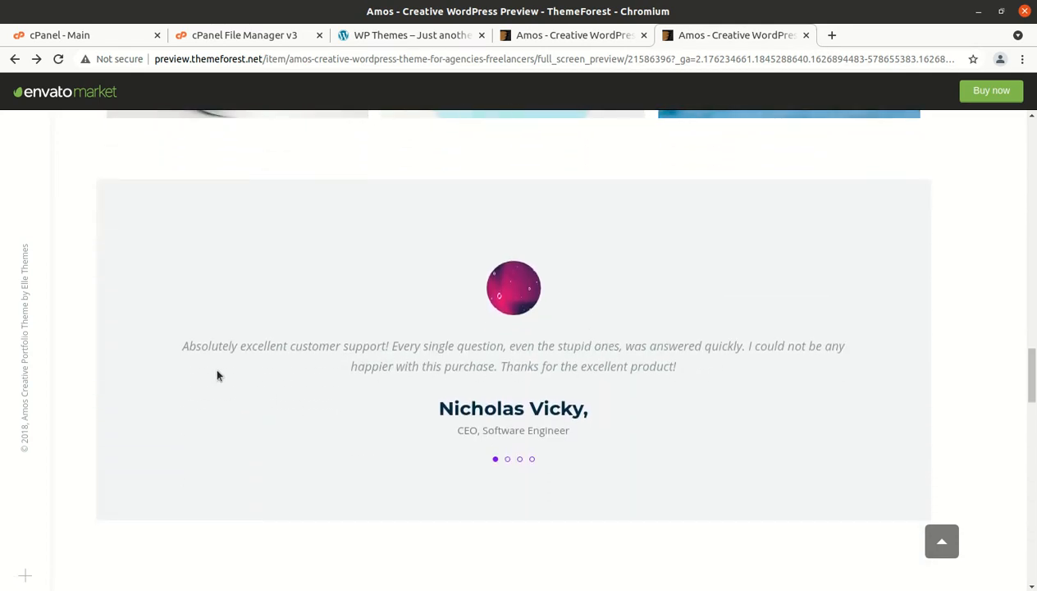
{"action": "scroll", "coordinate": [227, 398], "scroll_direction": "down", "scroll_amount": 4}
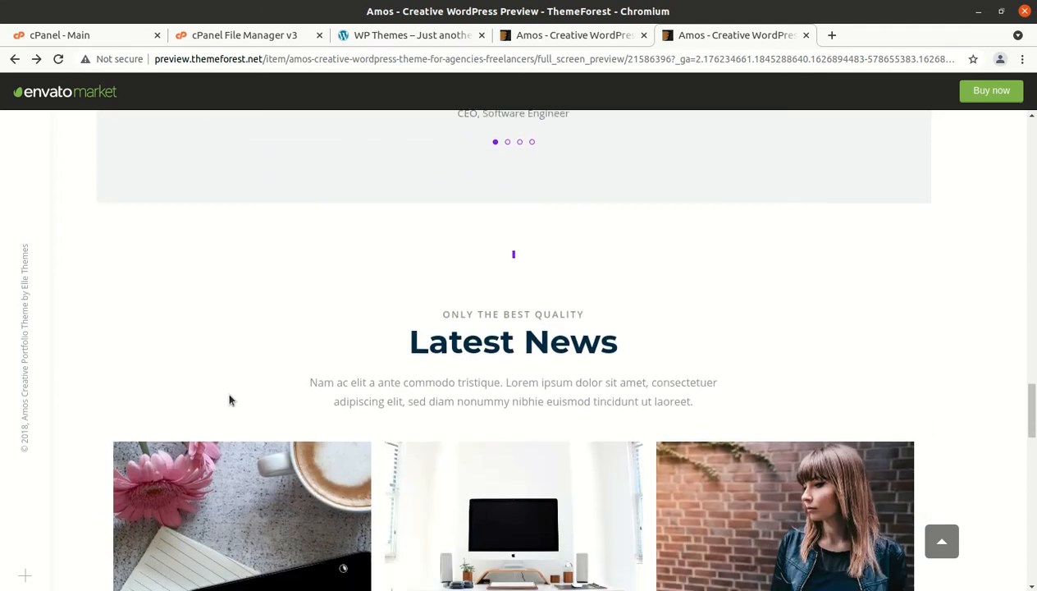
{"action": "scroll", "coordinate": [230, 400], "scroll_direction": "down", "scroll_amount": 1}
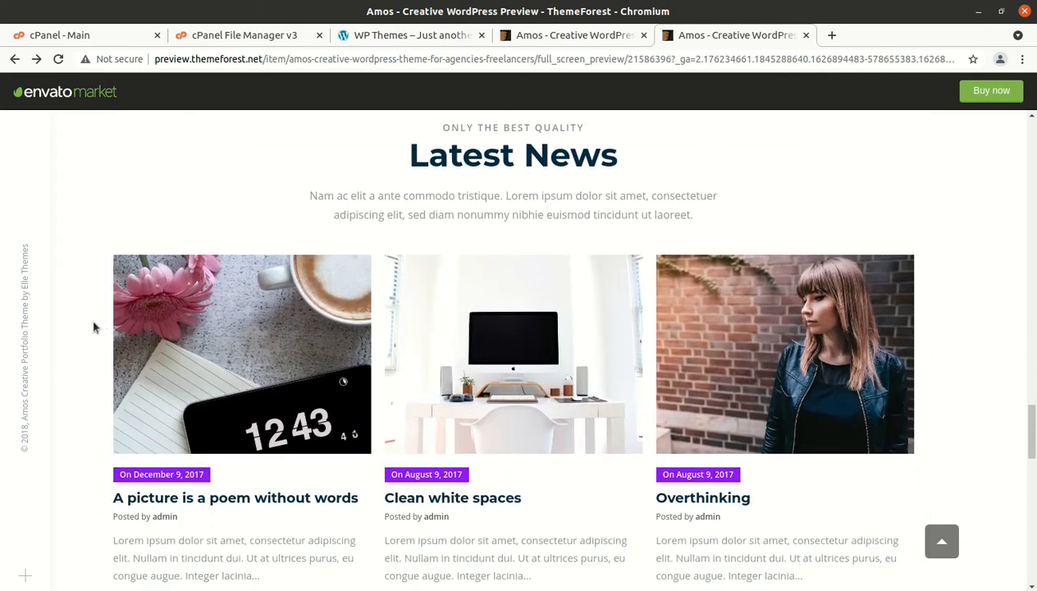
{"action": "scroll", "coordinate": [265, 397], "scroll_direction": "up", "scroll_amount": 15}
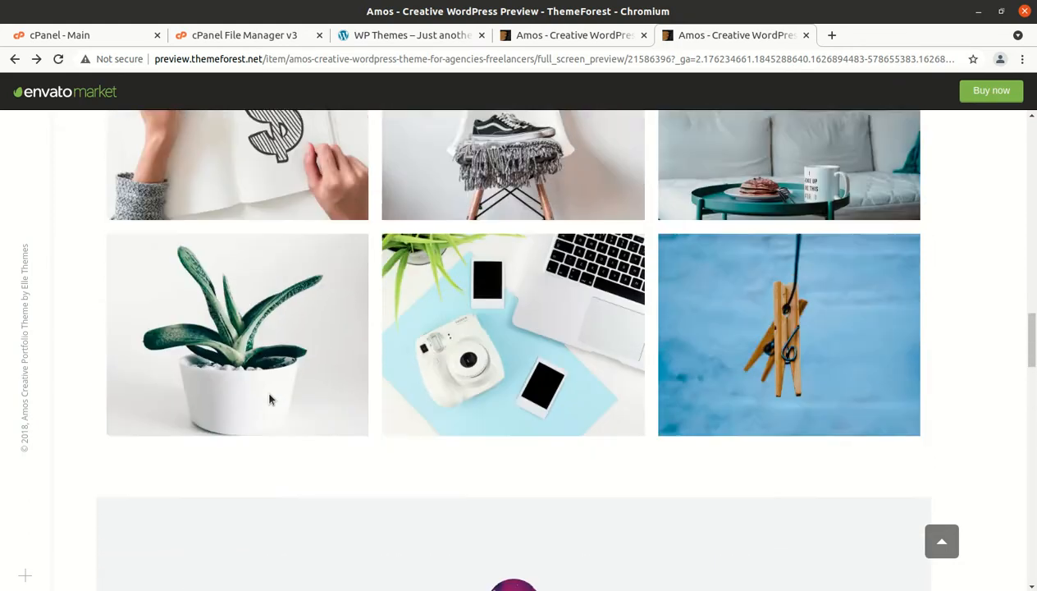
{"action": "scroll", "coordinate": [271, 399], "scroll_direction": "up", "scroll_amount": 15}
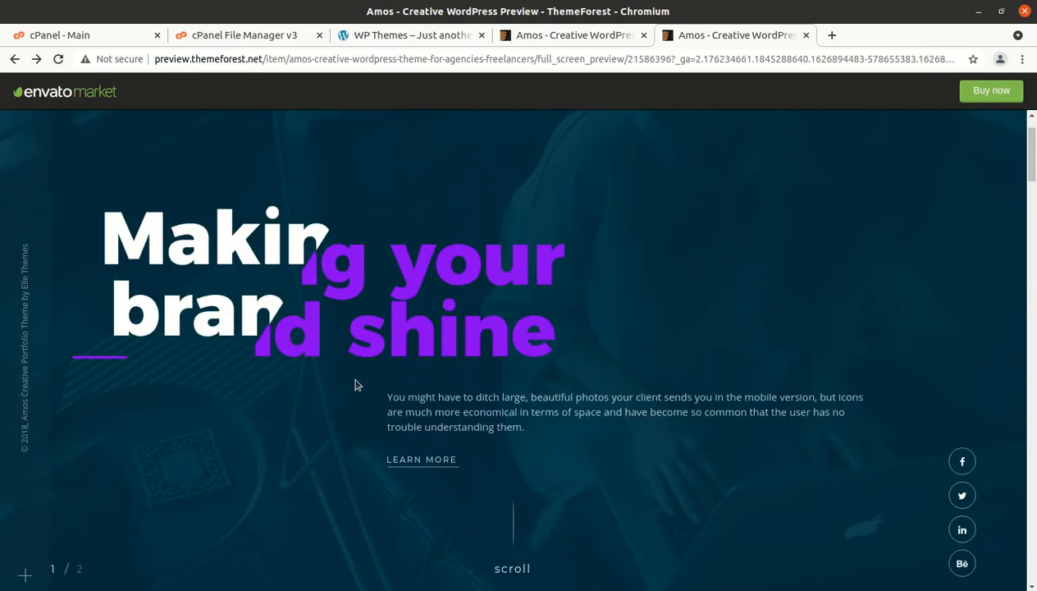
{"action": "scroll", "coordinate": [343, 410], "scroll_direction": "up", "scroll_amount": 2}
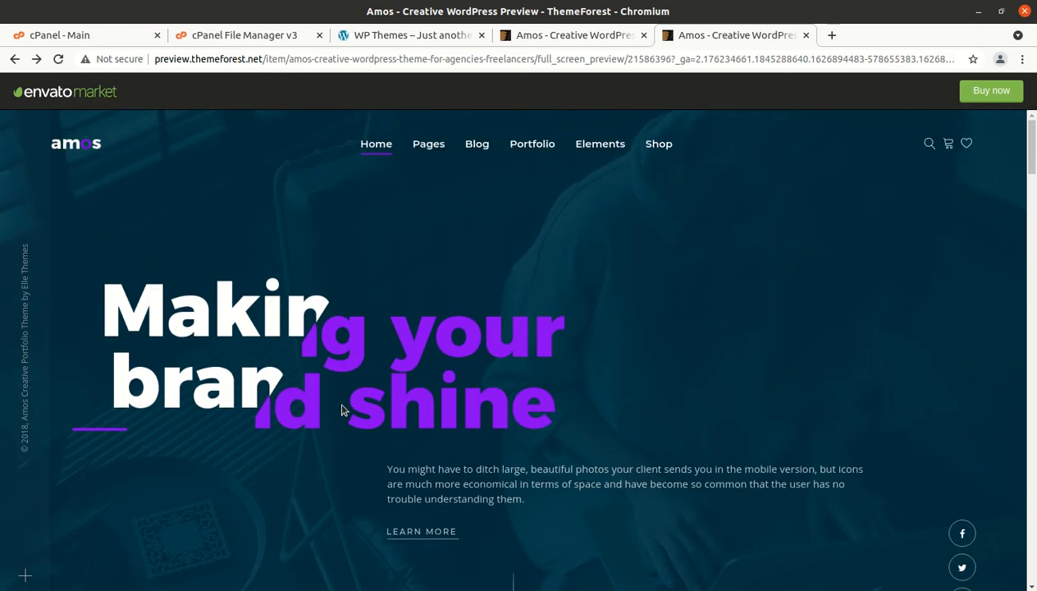
Look through the demo's Elements and Pages navigation and open the first About Us page
{"action": "mouse_move", "coordinate": [586, 154]}
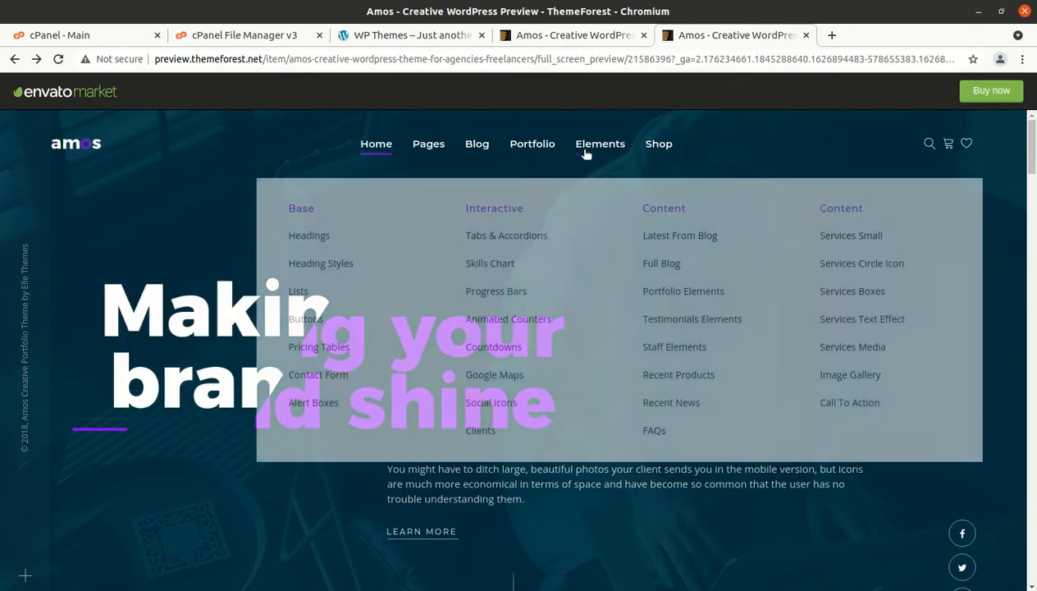
{"action": "mouse_move", "coordinate": [433, 151]}
{"action": "mouse_move", "coordinate": [439, 203]}
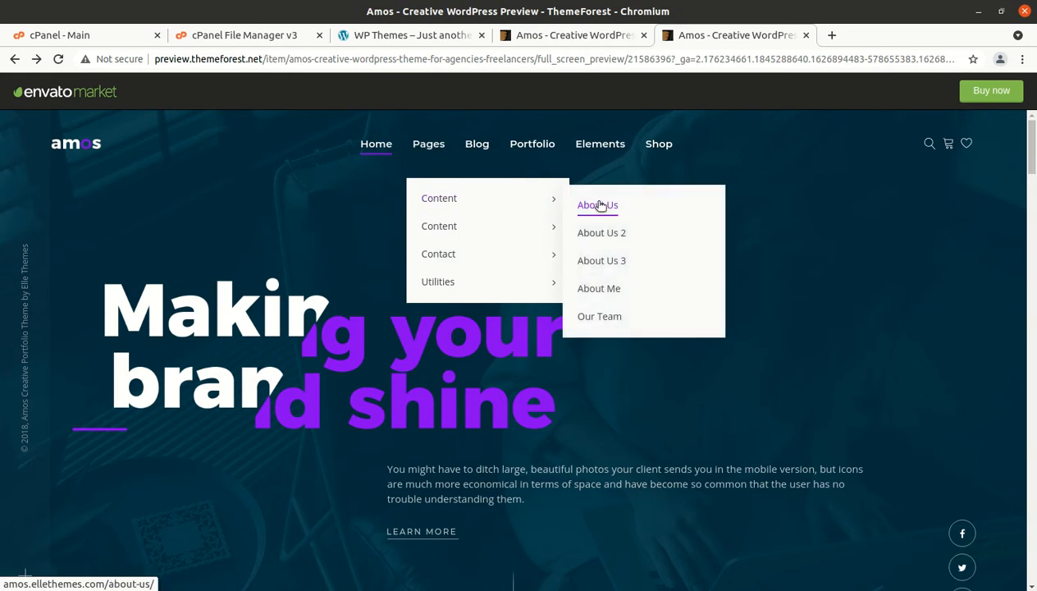
{"action": "left_click", "coordinate": [600, 205]}
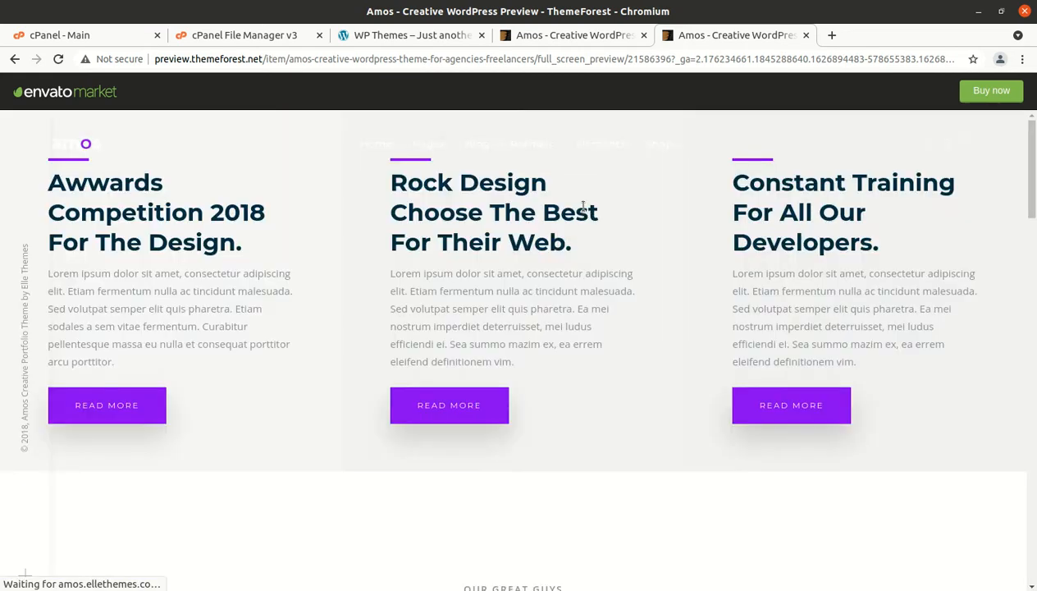
Examine the About Us page's service columns, Our Team section, UX app section, client logos and footer
{"action": "scroll", "coordinate": [585, 275], "scroll_direction": "down", "scroll_amount": 6}
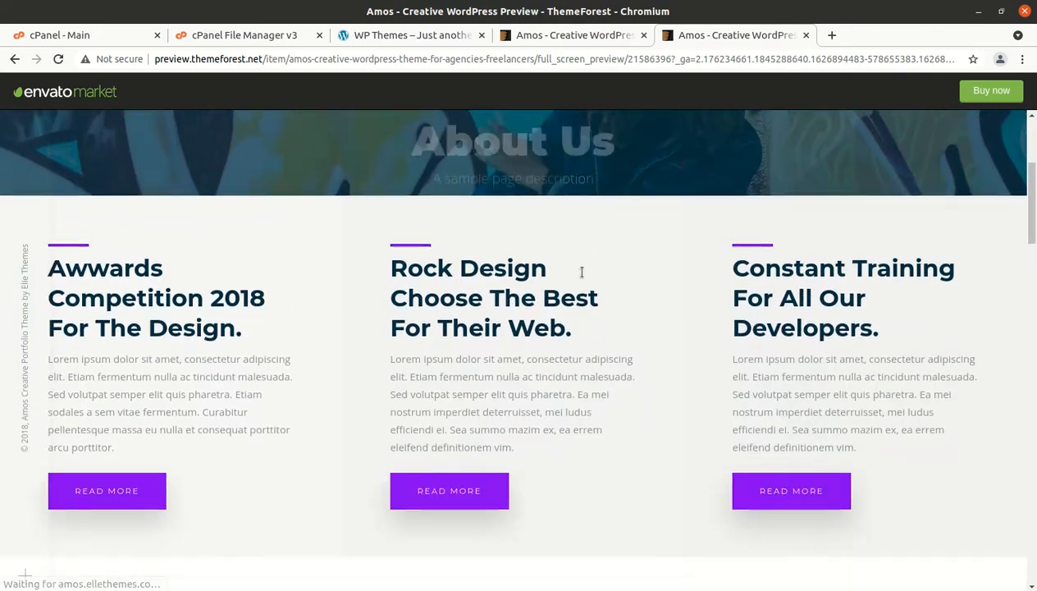
{"action": "scroll", "coordinate": [582, 278], "scroll_direction": "down", "scroll_amount": 6}
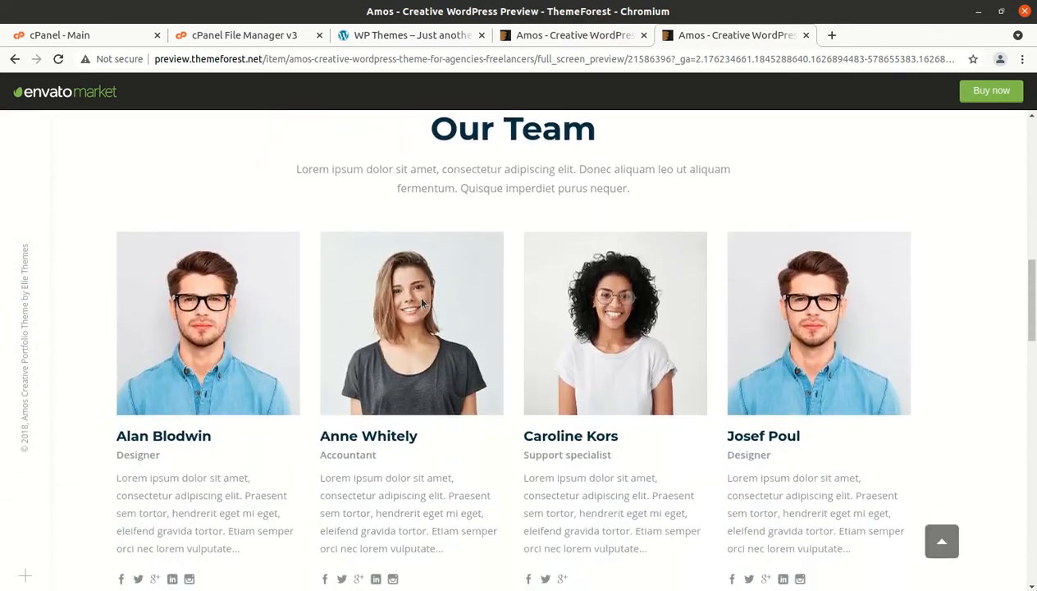
{"action": "scroll", "coordinate": [624, 295], "scroll_direction": "down", "scroll_amount": 10}
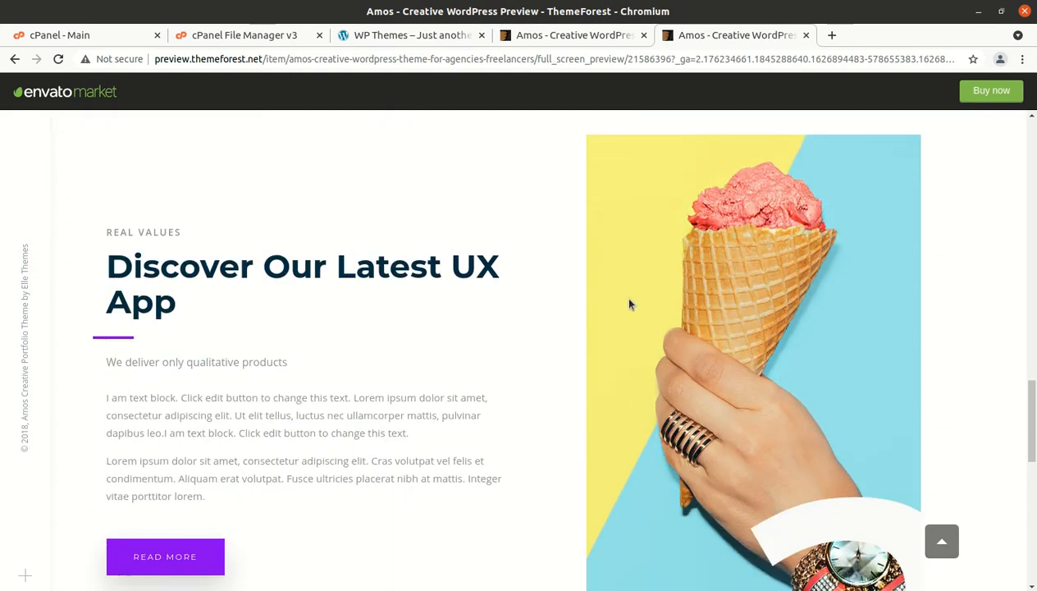
{"action": "scroll", "coordinate": [610, 304], "scroll_direction": "down", "scroll_amount": 4}
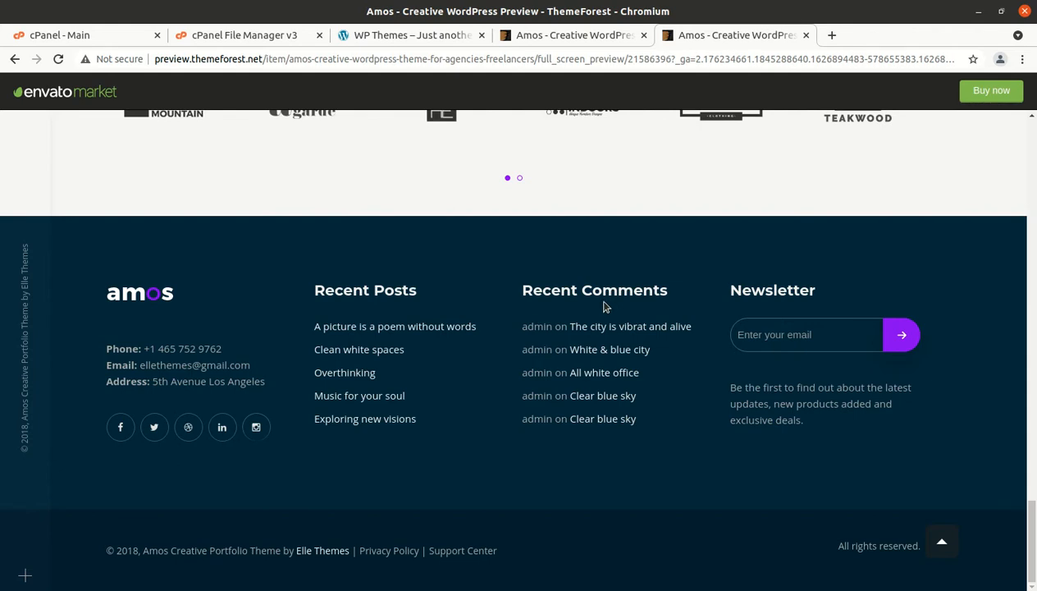
{"action": "scroll", "coordinate": [483, 320], "scroll_direction": "up", "scroll_amount": 4}
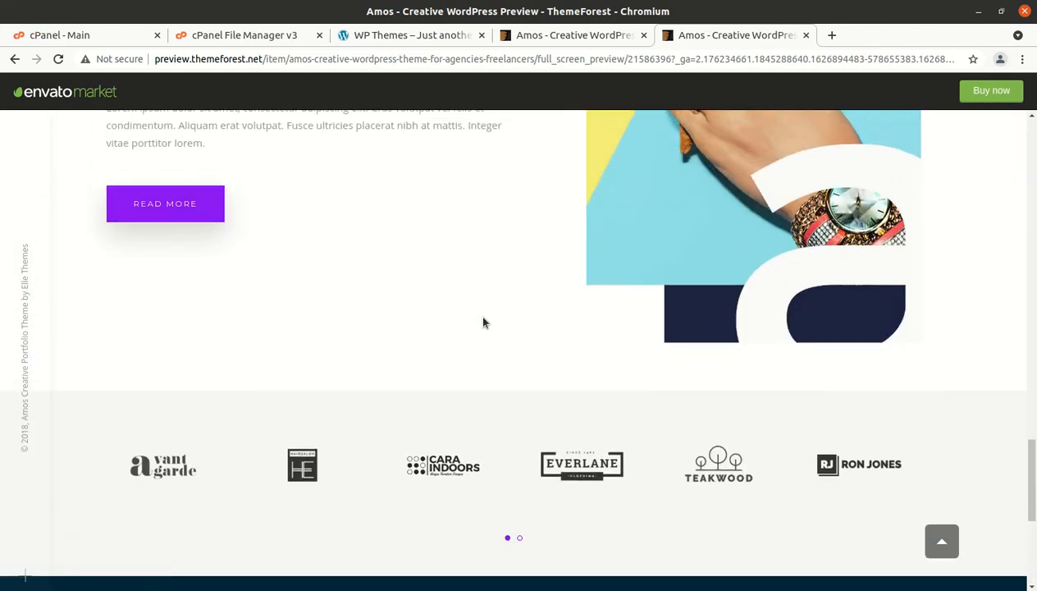
{"action": "scroll", "coordinate": [484, 322], "scroll_direction": "up", "scroll_amount": 6}
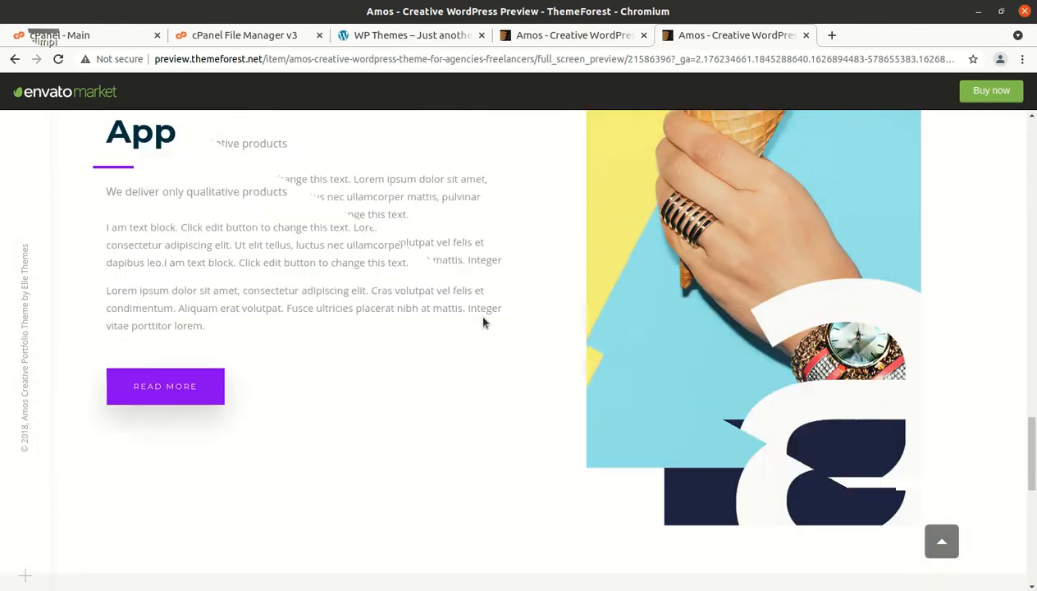
{"action": "scroll", "coordinate": [483, 323], "scroll_direction": "up", "scroll_amount": 8}
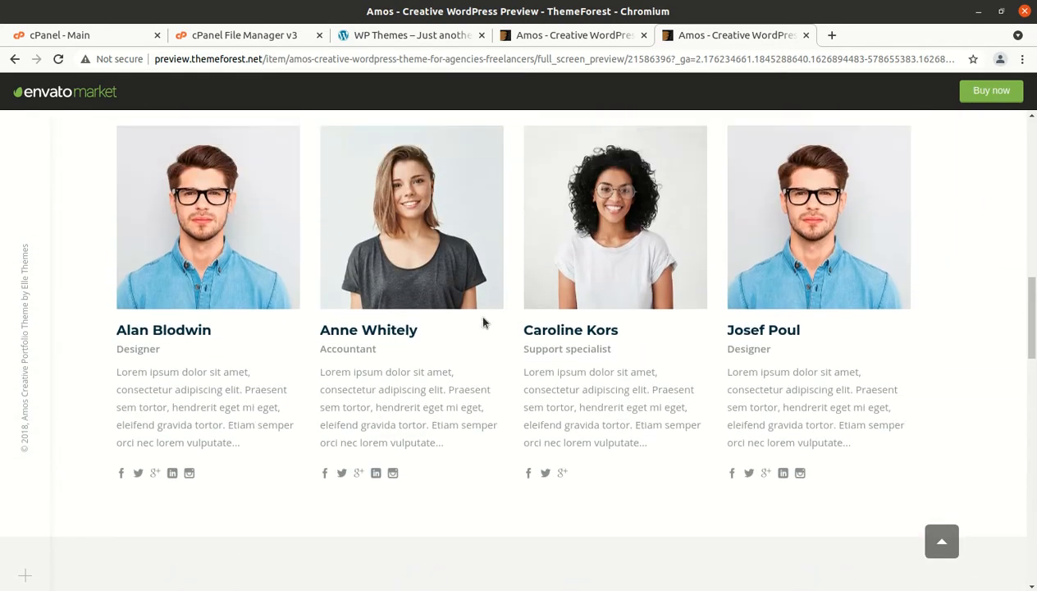
{"action": "scroll", "coordinate": [482, 316], "scroll_direction": "up", "scroll_amount": 3}
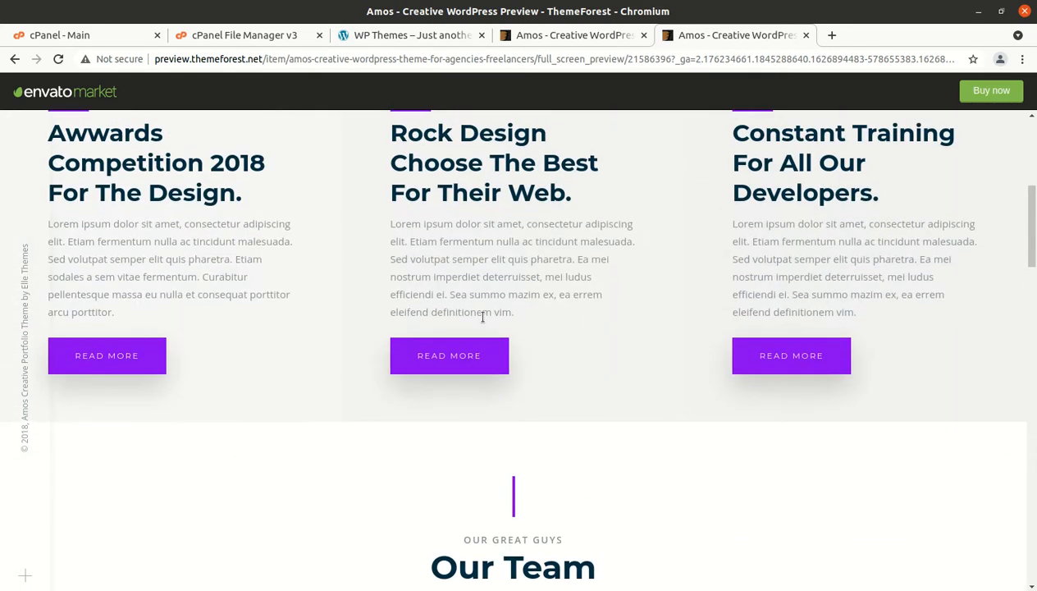
{"action": "scroll", "coordinate": [344, 387], "scroll_direction": "up", "scroll_amount": 2}
{"action": "scroll", "coordinate": [345, 387], "scroll_direction": "up", "scroll_amount": 3}
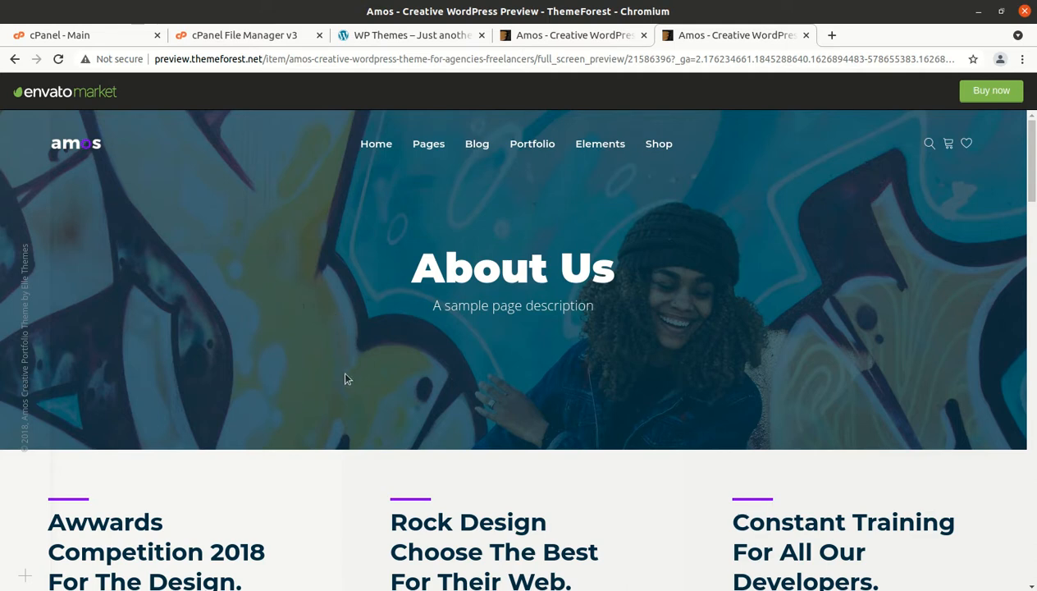
Return to the demo's Home page and review its slider, feature columns and "Create your own visual style" section
{"action": "left_click", "coordinate": [377, 148]}
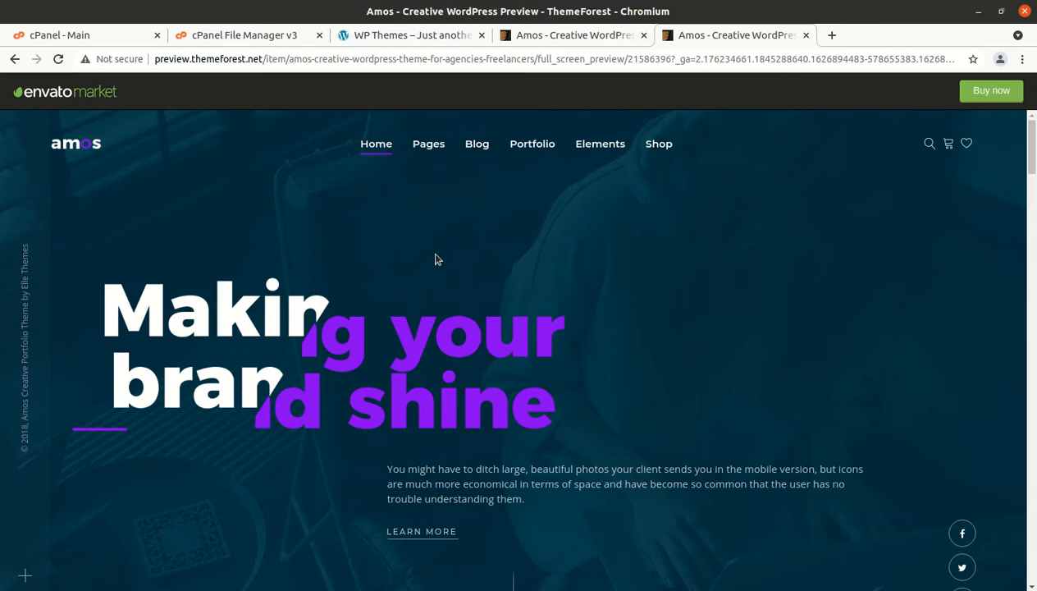
{"action": "scroll", "coordinate": [438, 274], "scroll_direction": "down", "scroll_amount": 4}
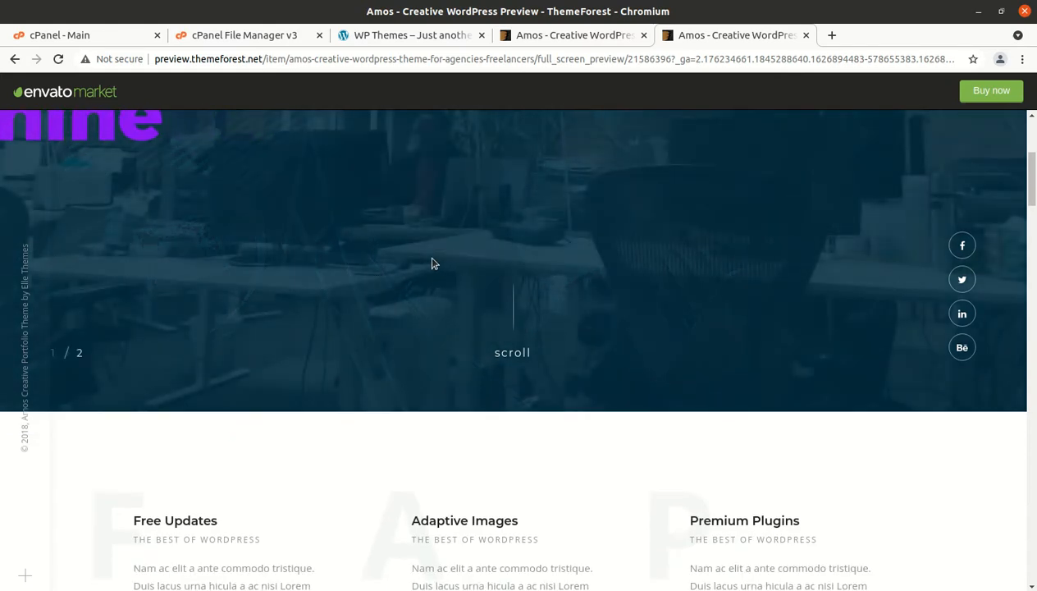
{"action": "scroll", "coordinate": [380, 264], "scroll_direction": "down", "scroll_amount": 1}
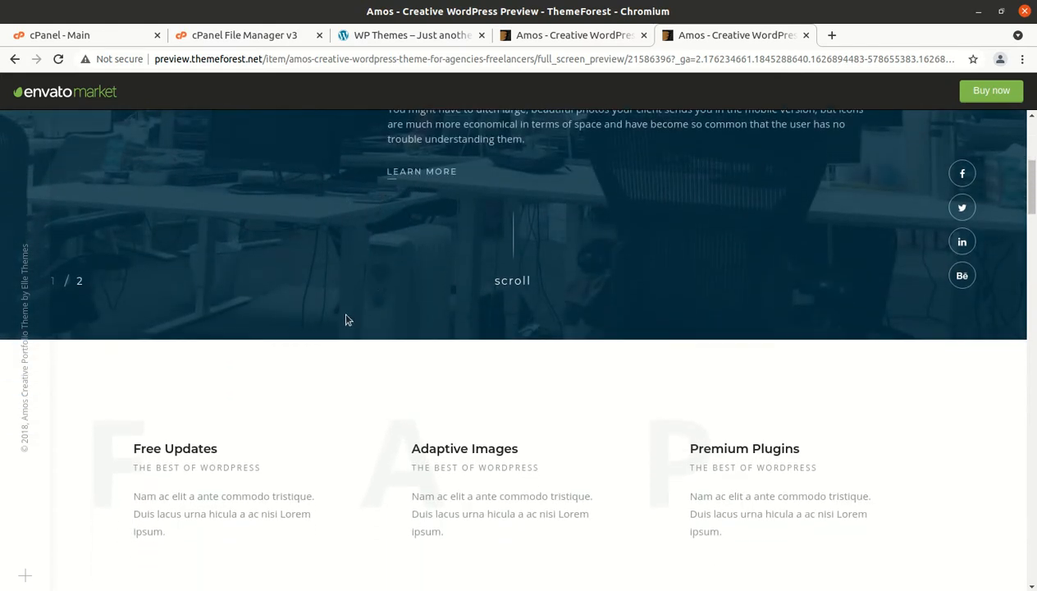
{"action": "scroll", "coordinate": [344, 317], "scroll_direction": "down", "scroll_amount": 5}
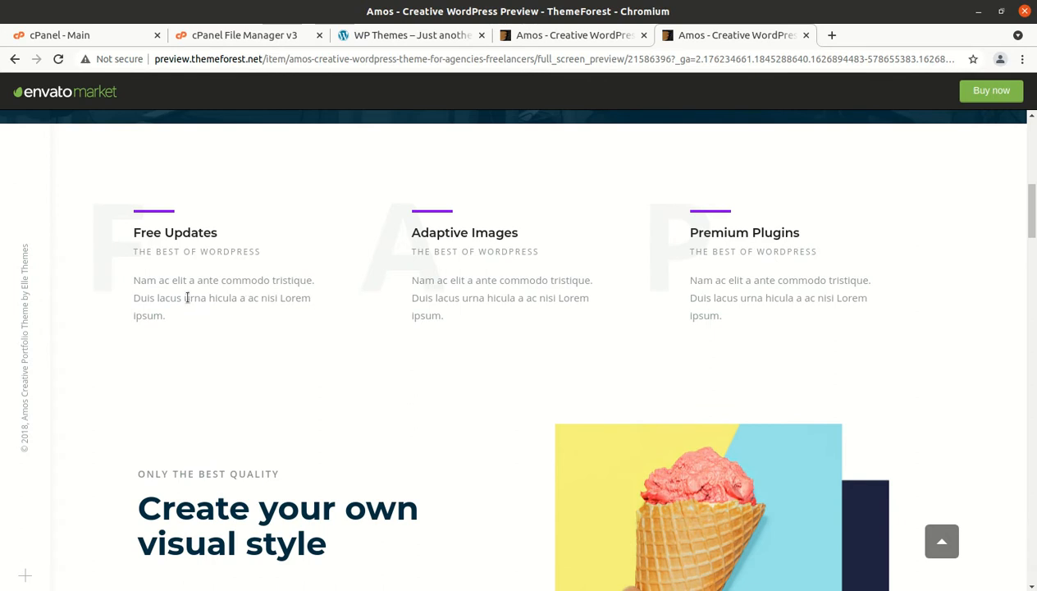
{"action": "scroll", "coordinate": [638, 307], "scroll_direction": "down", "scroll_amount": 10}
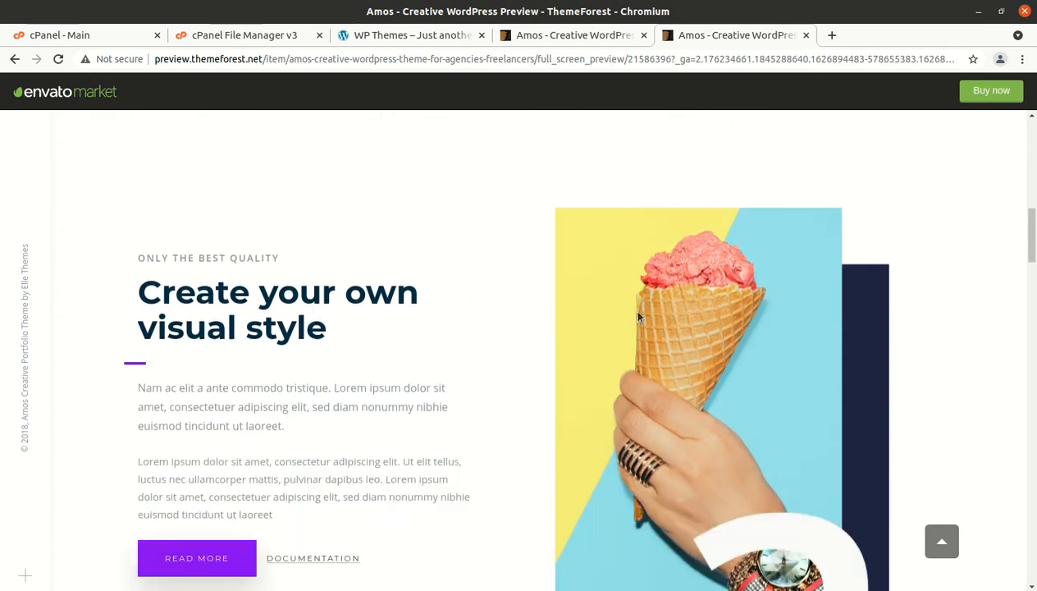
Examine the demo home page's "We Are A Creative Digital Agency" portfolio grid and the testimonial section below it
{"action": "scroll", "coordinate": [638, 317], "scroll_direction": "down", "scroll_amount": 7}
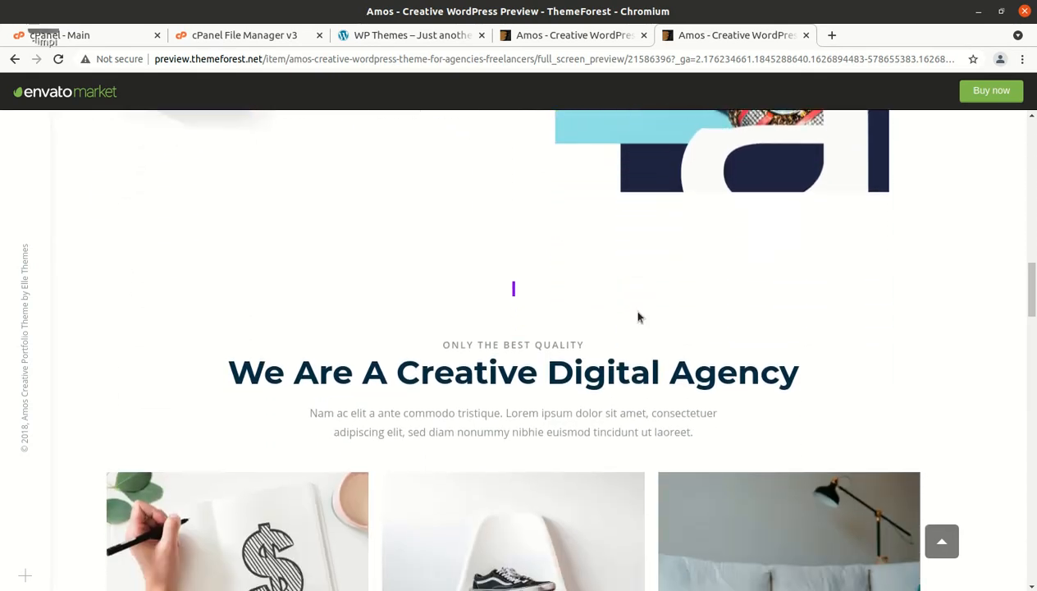
{"action": "scroll", "coordinate": [459, 316], "scroll_direction": "down", "scroll_amount": 8}
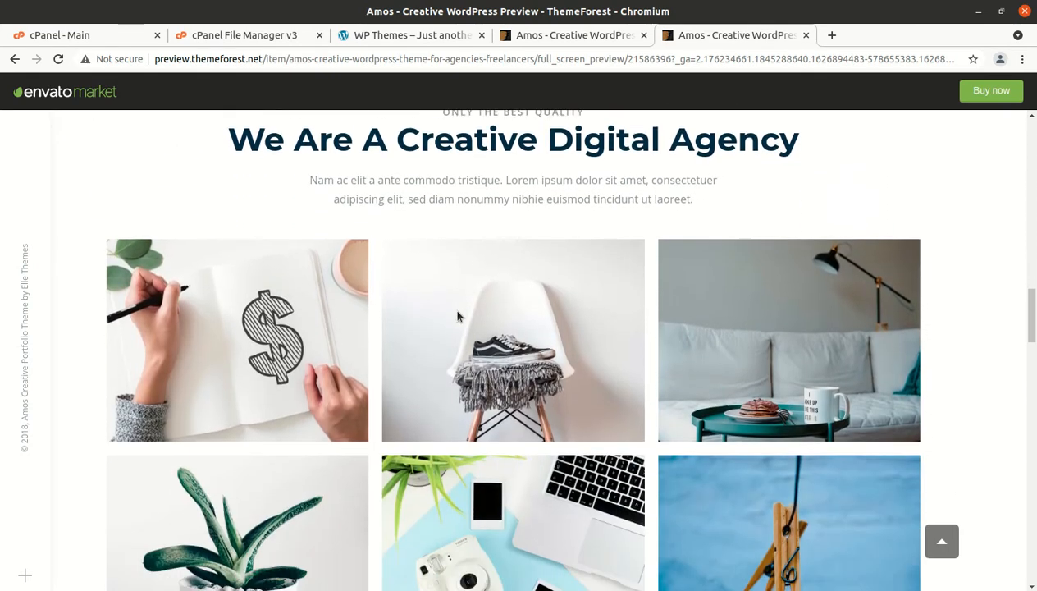
{"action": "scroll", "coordinate": [444, 333], "scroll_direction": "down", "scroll_amount": 4}
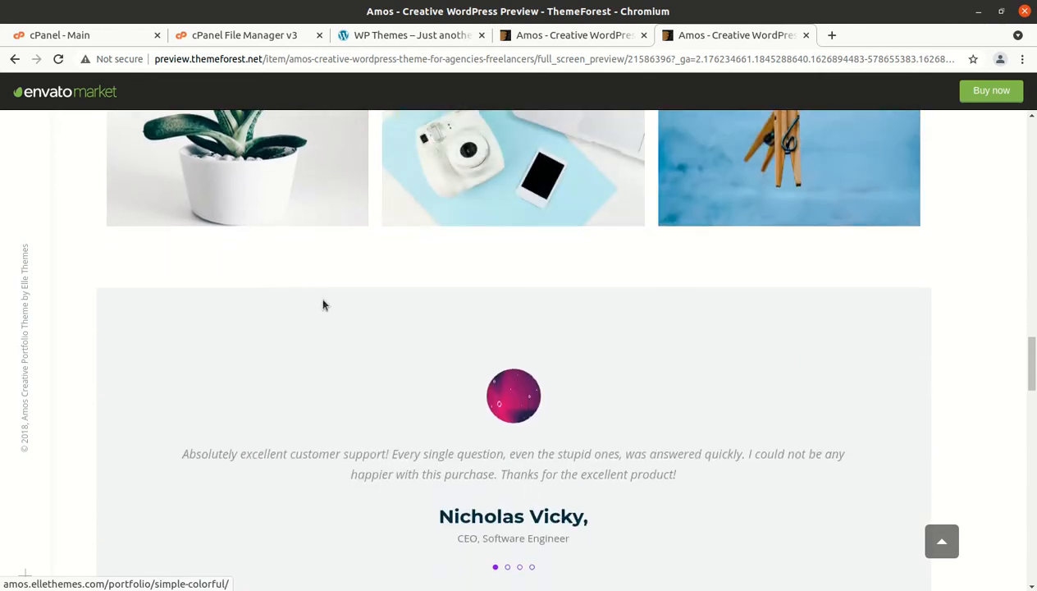
{"action": "scroll", "coordinate": [389, 348], "scroll_direction": "up", "scroll_amount": 11}
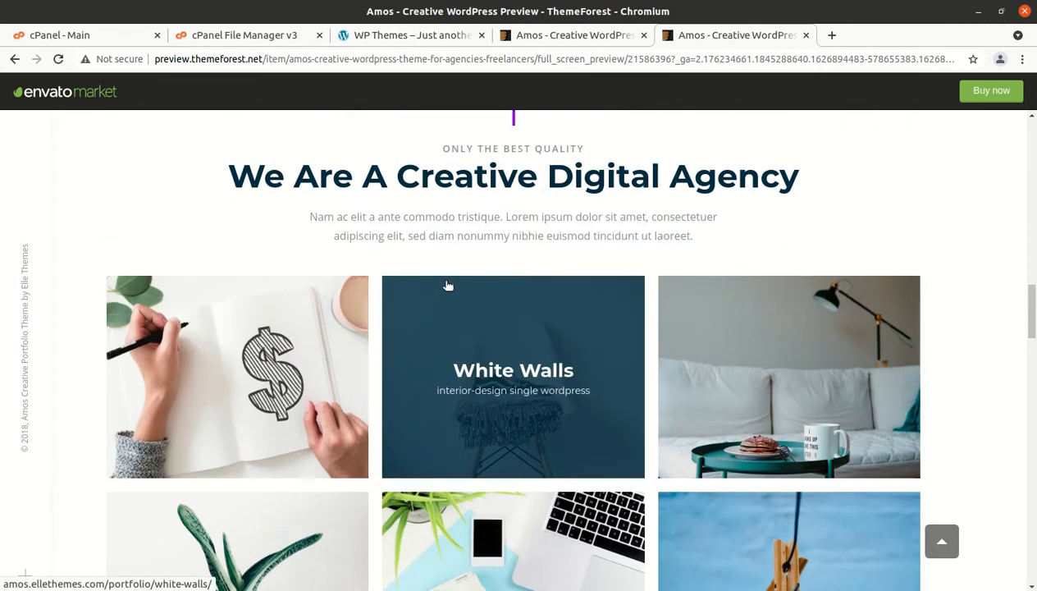
{"action": "scroll", "coordinate": [529, 230], "scroll_direction": "up", "scroll_amount": 6}
{"action": "scroll", "coordinate": [530, 231], "scroll_direction": "up", "scroll_amount": 2}
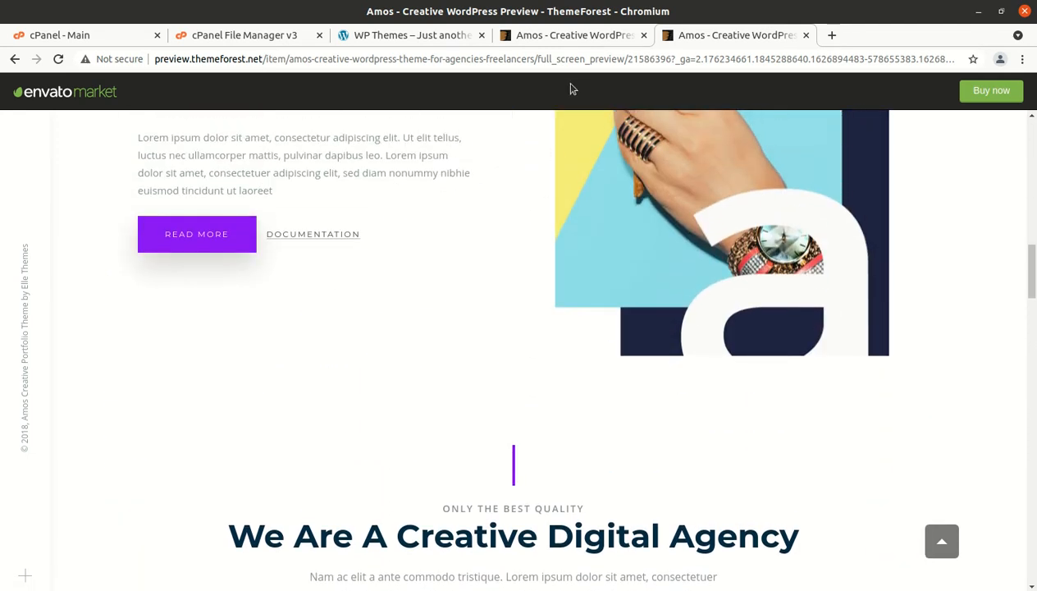
Switch to the Amos item page and highlight the author name and the Elite Author badge text
{"action": "left_click", "coordinate": [567, 35]}
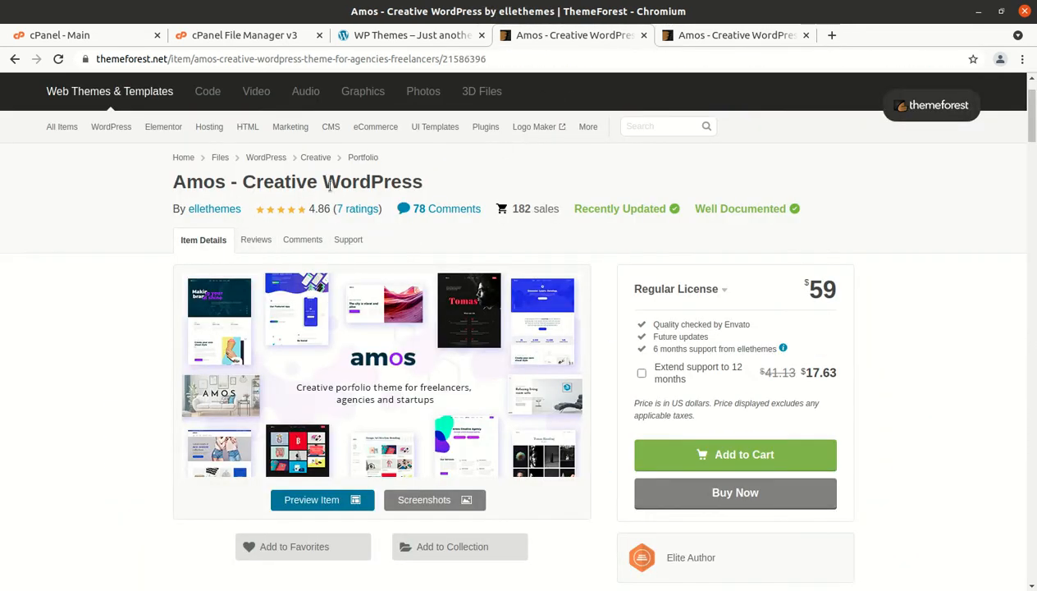
{"action": "scroll", "coordinate": [832, 350], "scroll_direction": "down", "scroll_amount": 2}
{"action": "scroll", "coordinate": [832, 349], "scroll_direction": "down", "scroll_amount": 5}
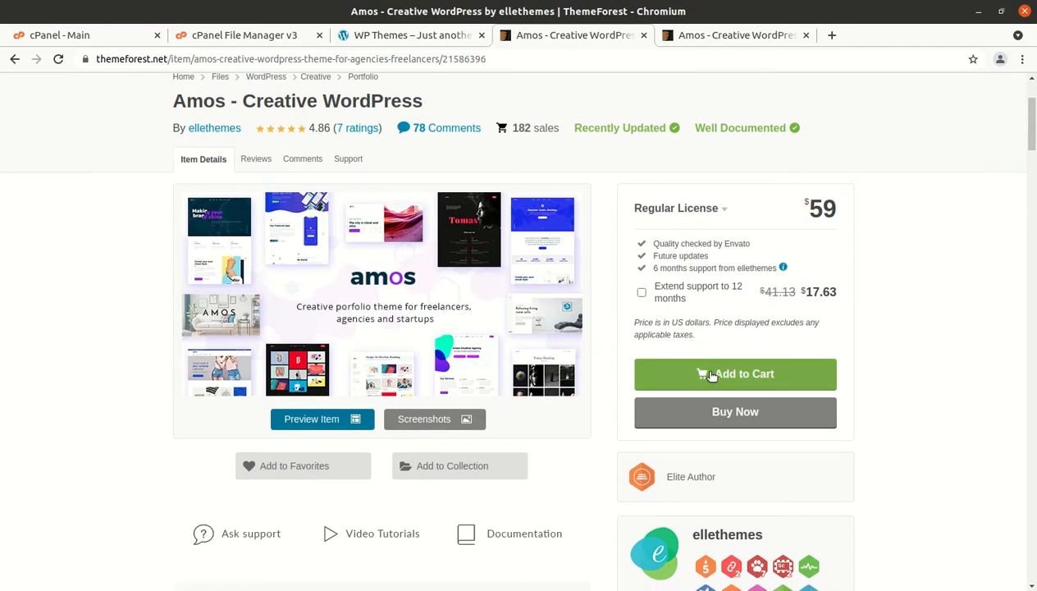
{"action": "left_click_drag", "start_coordinate": [771, 369], "coordinate": [693, 367]}
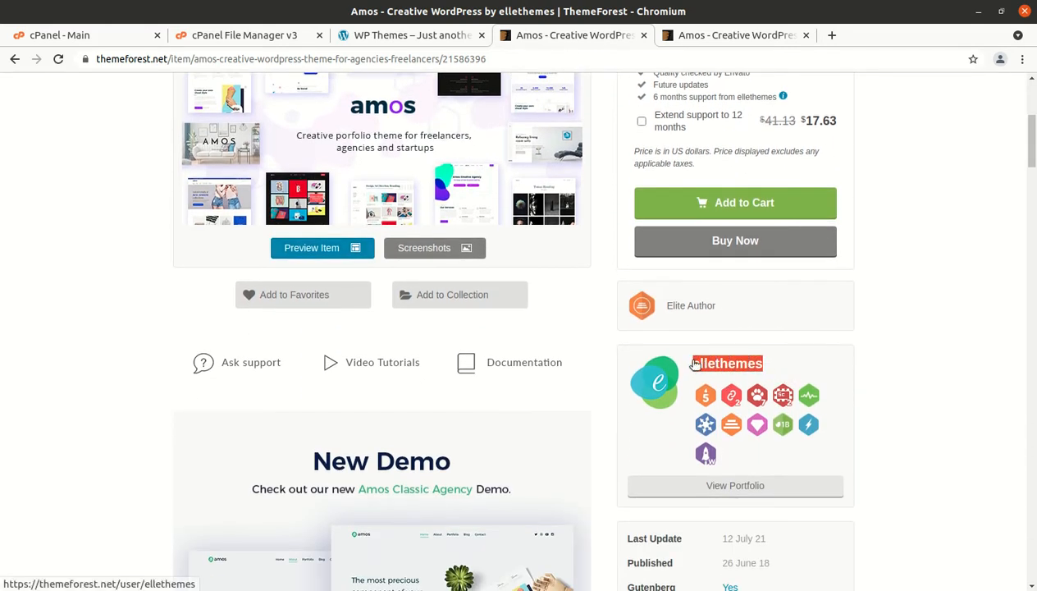
{"action": "left_click", "coordinate": [724, 310]}
{"action": "left_click_drag", "start_coordinate": [724, 310], "coordinate": [666, 305]}
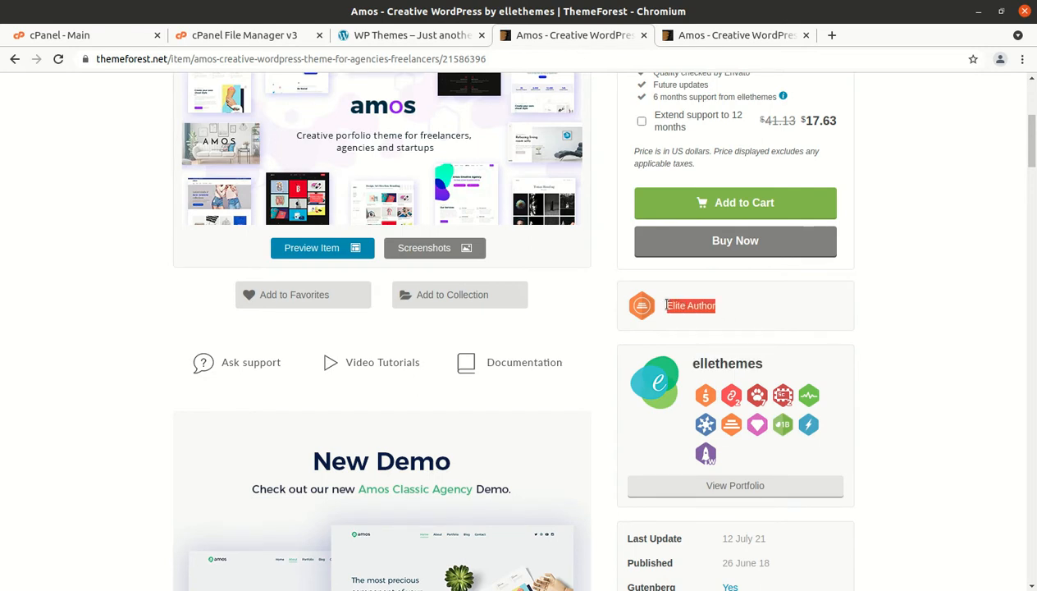
Highlight the theme's Published date and Last Update date in the item details
{"action": "scroll", "coordinate": [810, 398], "scroll_direction": "down", "scroll_amount": 3}
{"action": "left_click_drag", "start_coordinate": [771, 455], "coordinate": [723, 455]}
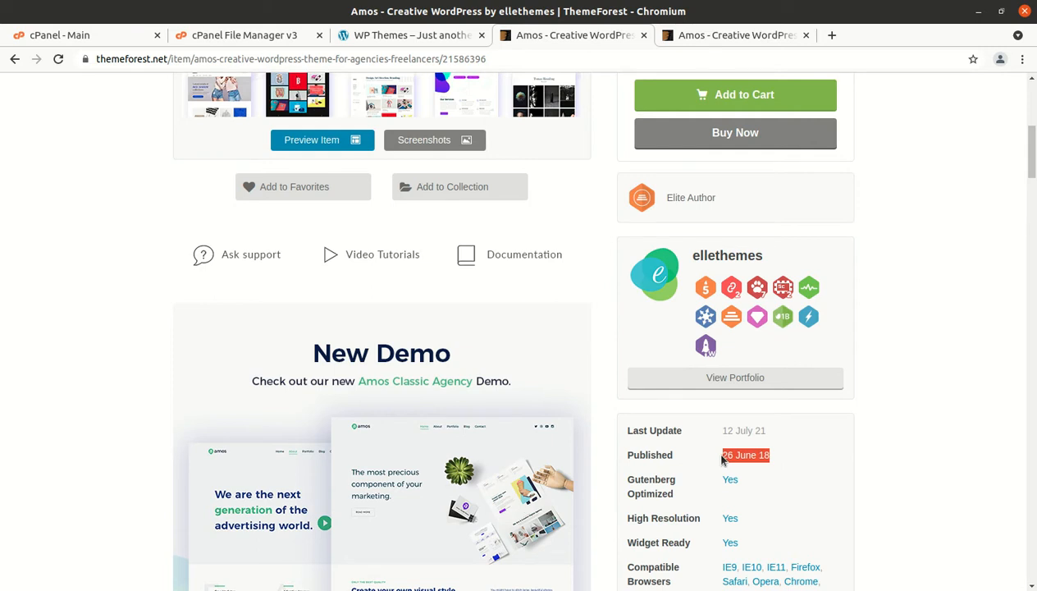
{"action": "left_click_drag", "start_coordinate": [771, 429], "coordinate": [726, 431]}
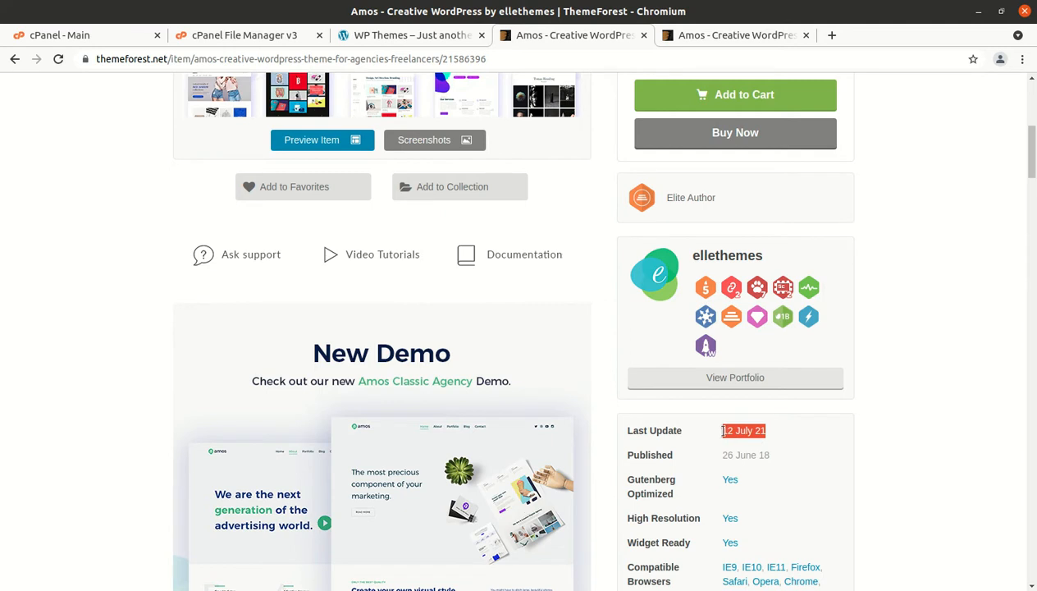
{"action": "scroll", "coordinate": [808, 435], "scroll_direction": "down", "scroll_amount": 1}
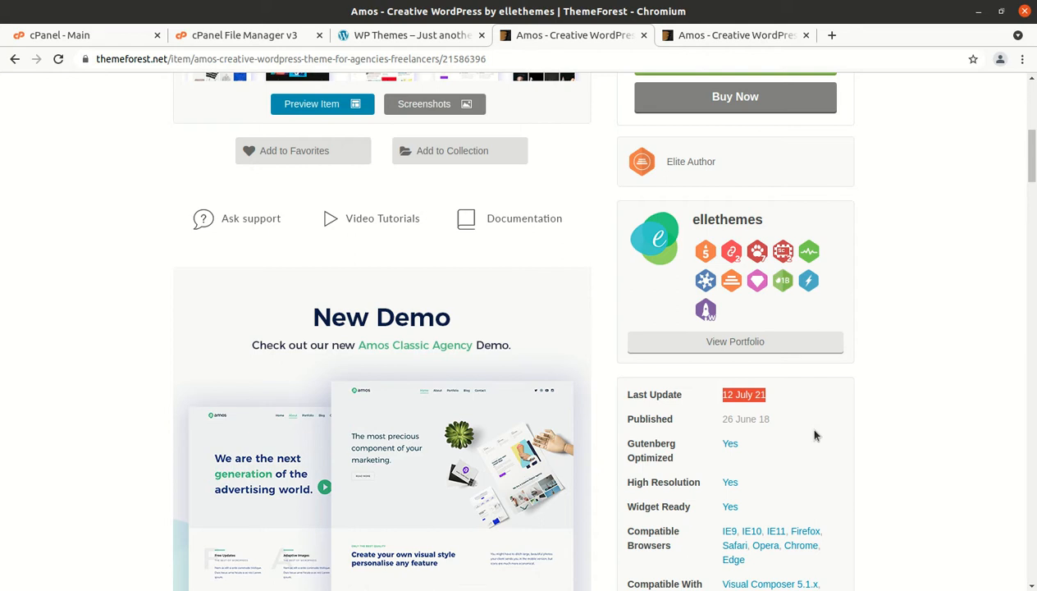
Review the theme's compatible browsers, supported plugins, WordPress software versions, included files and tags
{"action": "scroll", "coordinate": [763, 440], "scroll_direction": "down", "scroll_amount": 3}
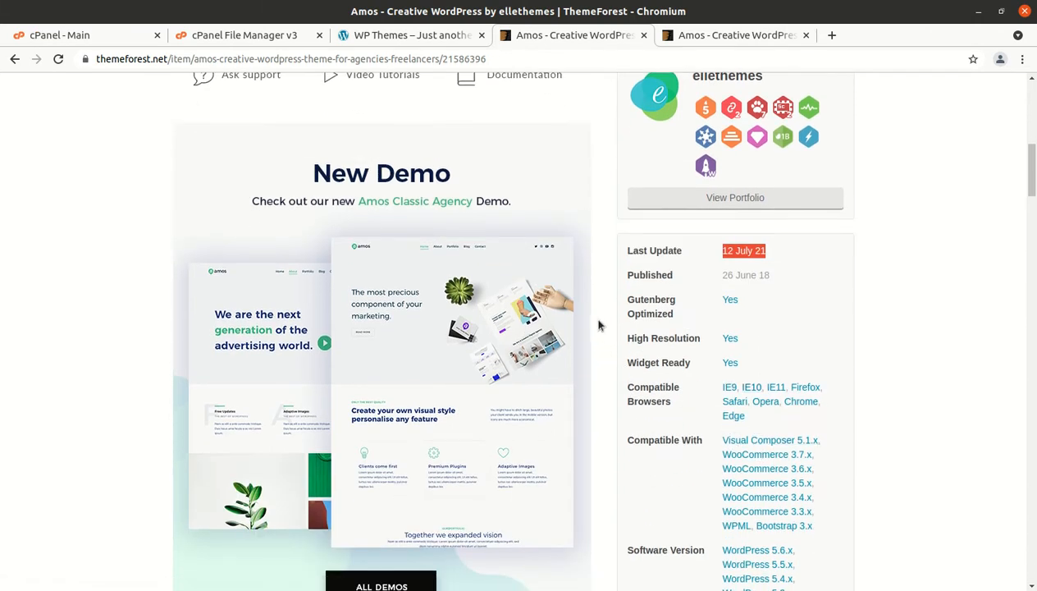
{"action": "scroll", "coordinate": [937, 306], "scroll_direction": "down", "scroll_amount": 4}
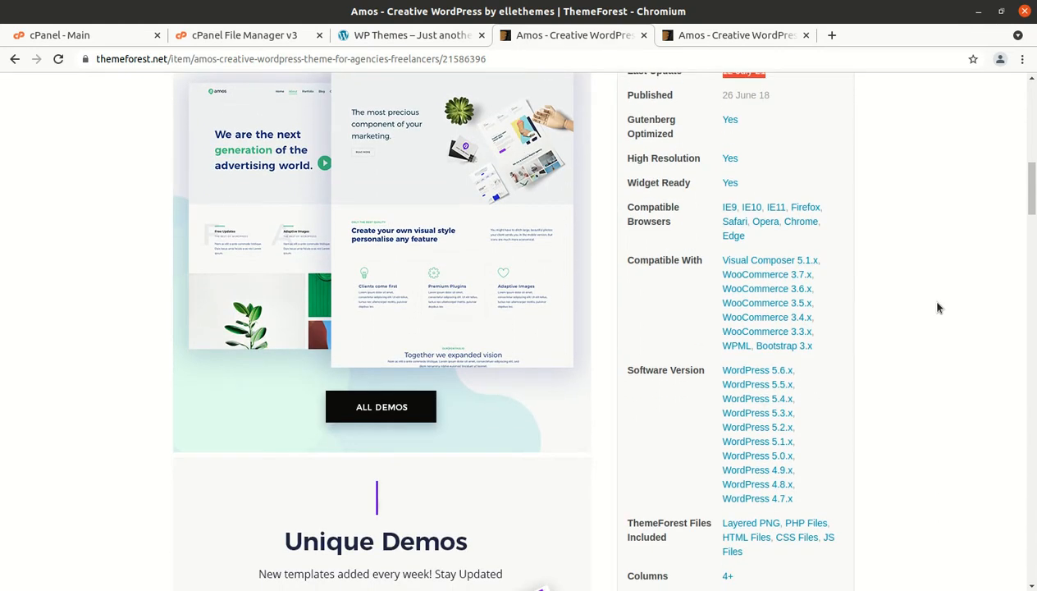
{"action": "scroll", "coordinate": [938, 306], "scroll_direction": "down", "scroll_amount": 2}
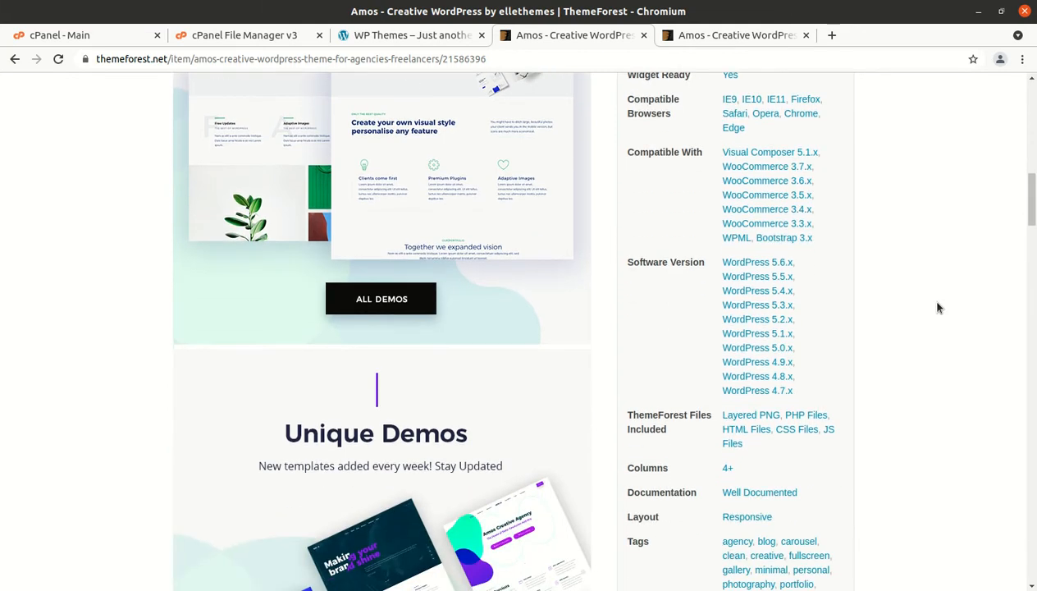
{"action": "scroll", "coordinate": [938, 308], "scroll_direction": "down", "scroll_amount": 2}
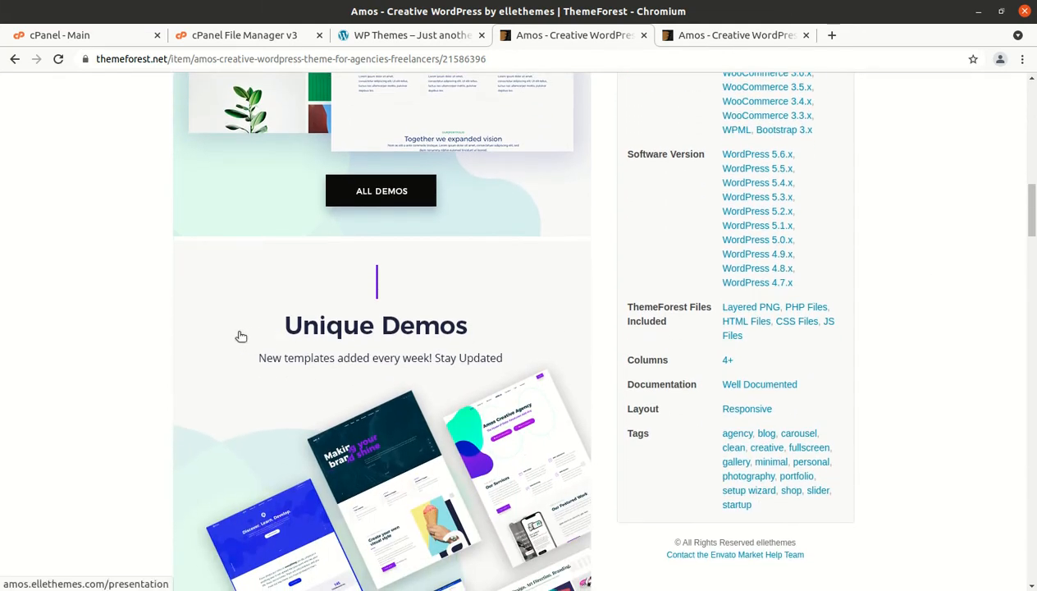
Look over the Unique Demos showcase in the item description, down to the Testimonials section
{"action": "scroll", "coordinate": [241, 336], "scroll_direction": "down", "scroll_amount": 2}
{"action": "scroll", "coordinate": [241, 337], "scroll_direction": "down", "scroll_amount": 6}
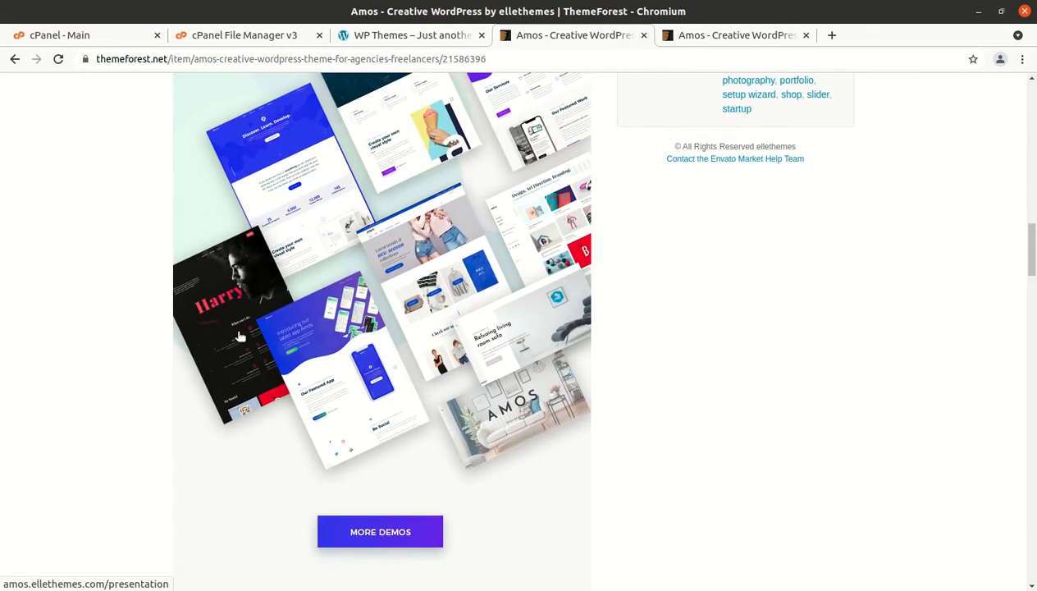
{"action": "scroll", "coordinate": [394, 309], "scroll_direction": "down", "scroll_amount": 7}
{"action": "scroll", "coordinate": [491, 311], "scroll_direction": "up", "scroll_amount": 5}
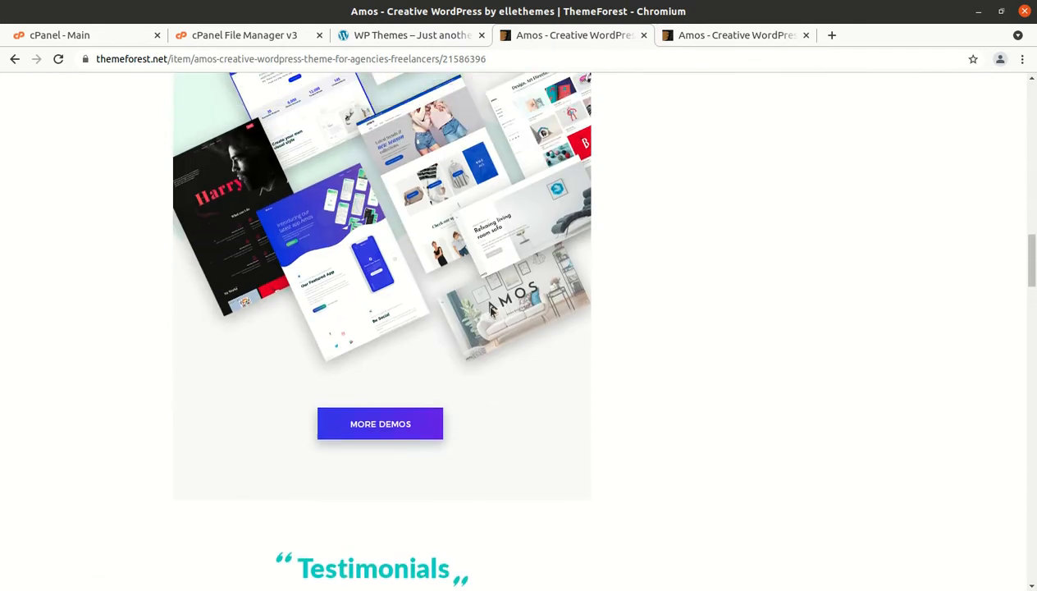
{"action": "scroll", "coordinate": [491, 310], "scroll_direction": "up", "scroll_amount": 20}
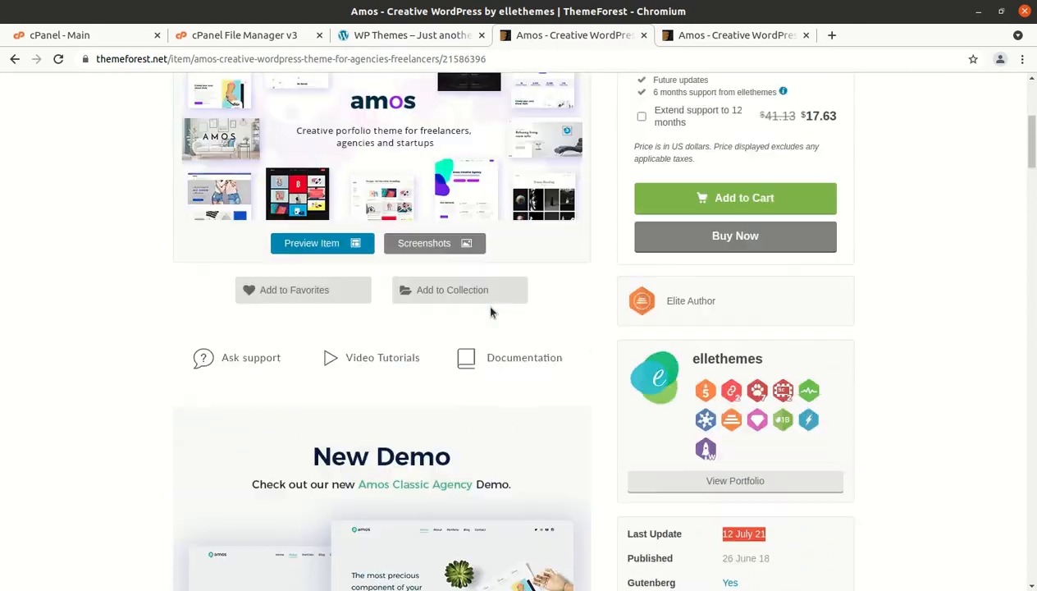
Return to the start of the item page and highlight the "Amos - Creative WordPress" title, then clear the selection
{"action": "scroll", "coordinate": [490, 310], "scroll_direction": "up", "scroll_amount": 6}
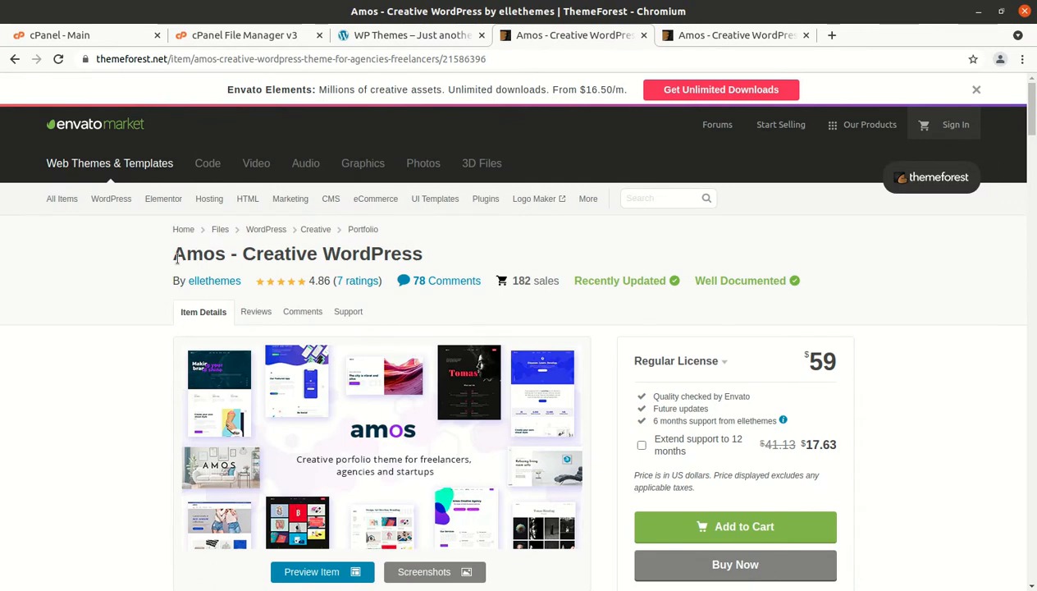
{"action": "left_click_drag", "start_coordinate": [173, 257], "coordinate": [443, 259]}
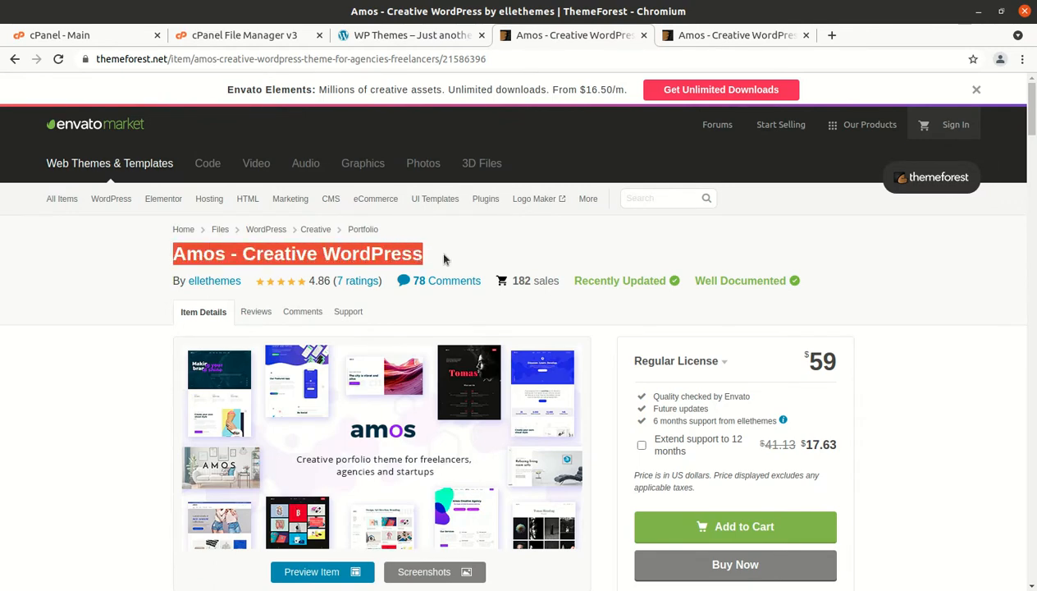
{"action": "left_click", "coordinate": [471, 258]}
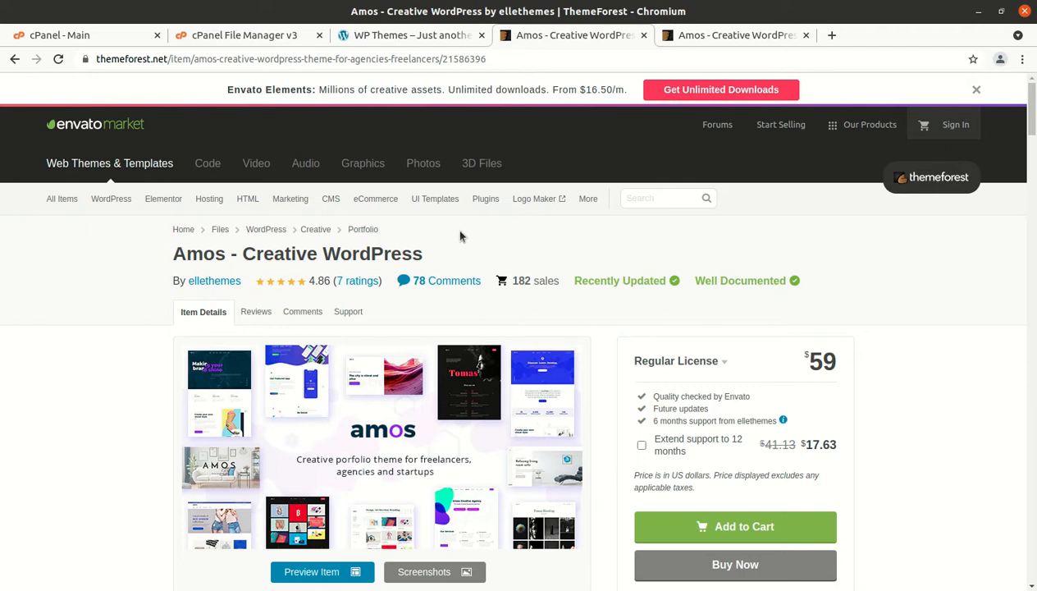
Switch to the WP Themes site and open its WordPress admin dashboard
{"action": "left_click", "coordinate": [412, 36]}
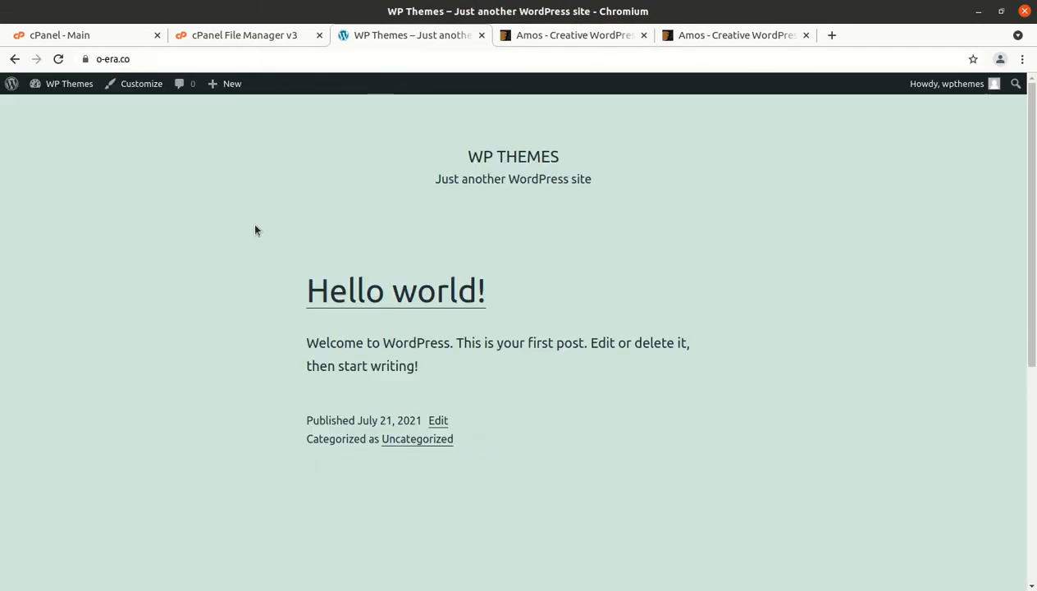
{"action": "mouse_move", "coordinate": [70, 83]}
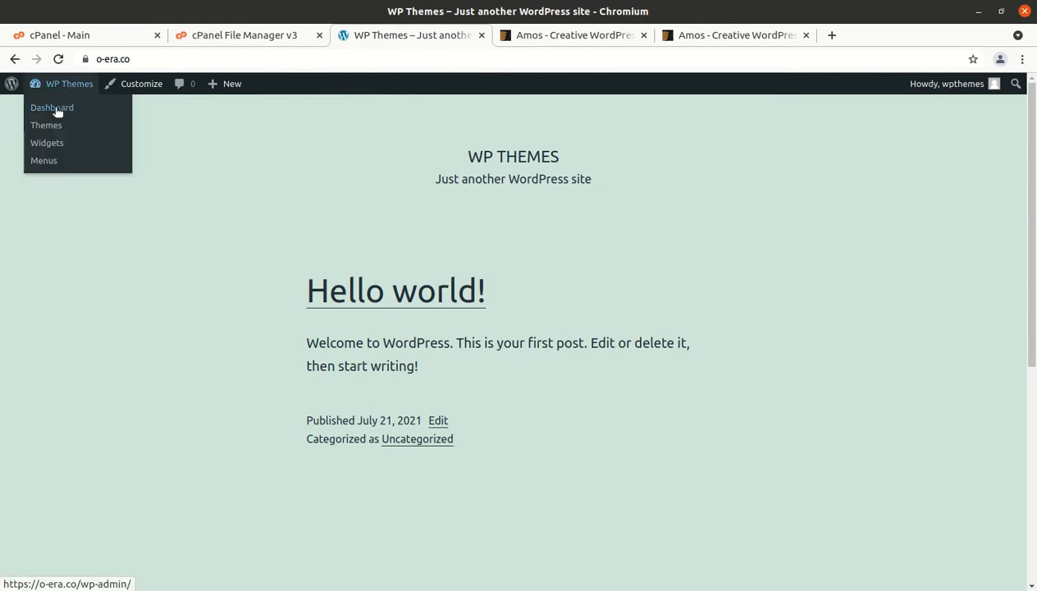
{"action": "left_click", "coordinate": [54, 108]}
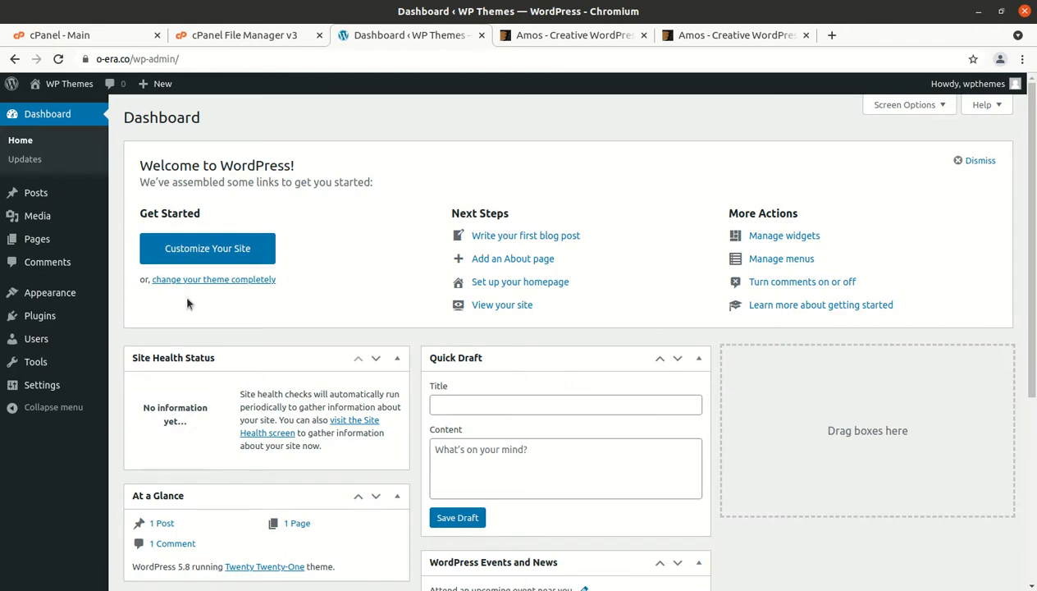
Highlight the WordPress version number in the dashboard's At a Glance box, then clear the selection
{"action": "scroll", "coordinate": [288, 343], "scroll_direction": "down", "scroll_amount": 2}
{"action": "scroll", "coordinate": [287, 342], "scroll_direction": "down", "scroll_amount": 2}
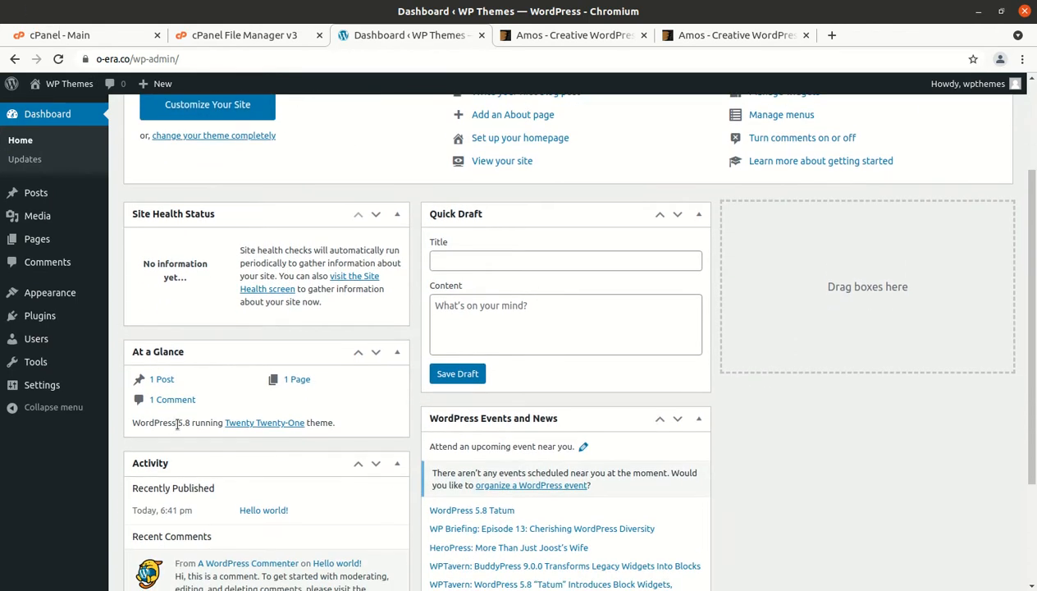
{"action": "left_click_drag", "start_coordinate": [177, 423], "coordinate": [192, 423]}
{"action": "left_click", "coordinate": [191, 424]}
{"action": "left_click_drag", "start_coordinate": [189, 423], "coordinate": [173, 417]}
{"action": "left_click", "coordinate": [192, 425]}
{"action": "left_click_drag", "start_coordinate": [187, 424], "coordinate": [176, 422]}
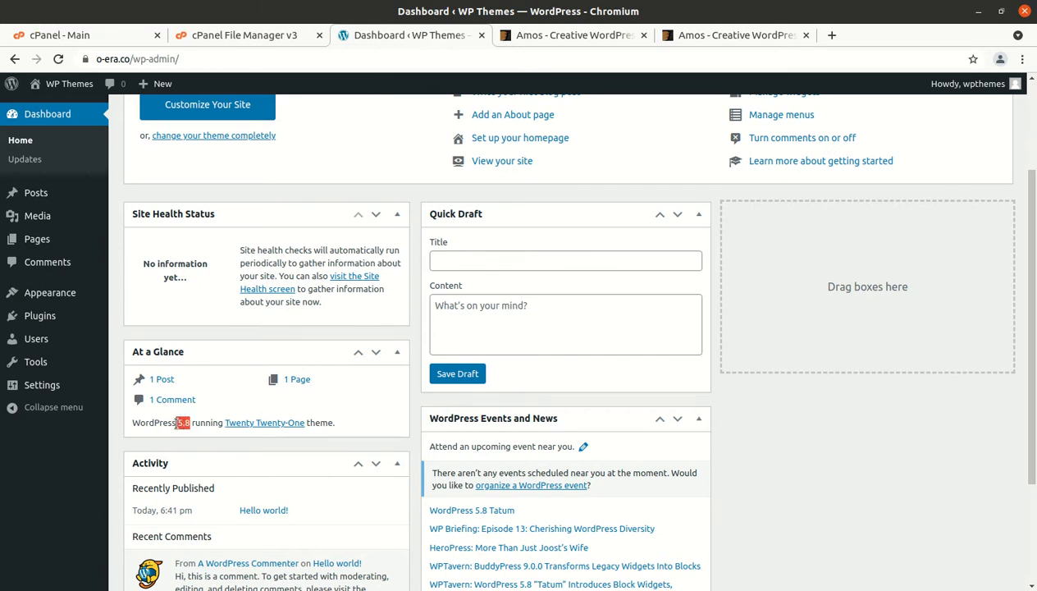
{"action": "left_click", "coordinate": [353, 424]}
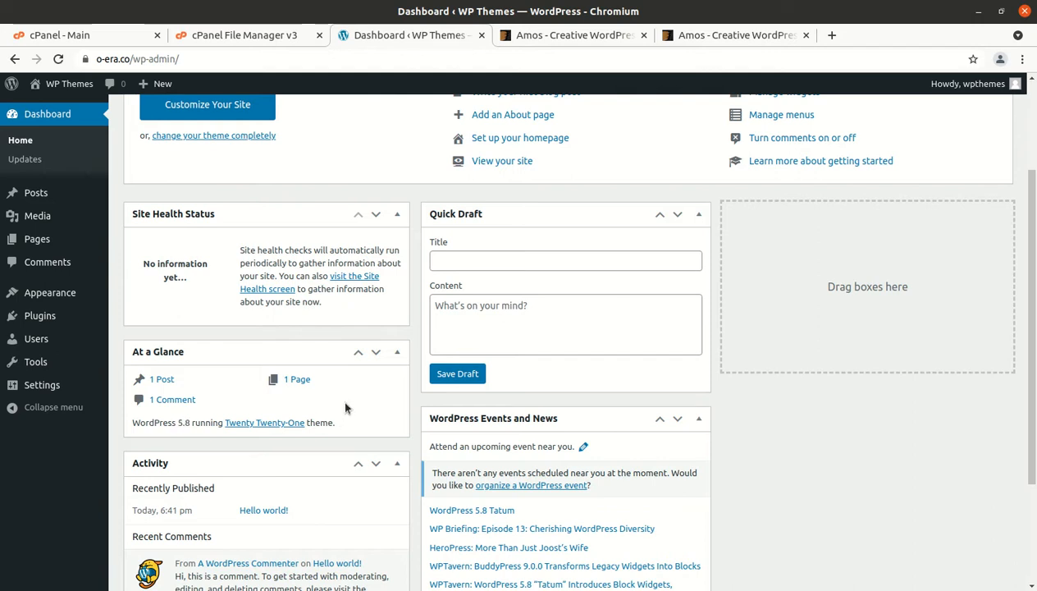
Switch to the file manager showing the amos_v1.6.6 folder, check its subfolders and open slider_dummy_data
{"action": "left_click", "coordinate": [0, 23]}
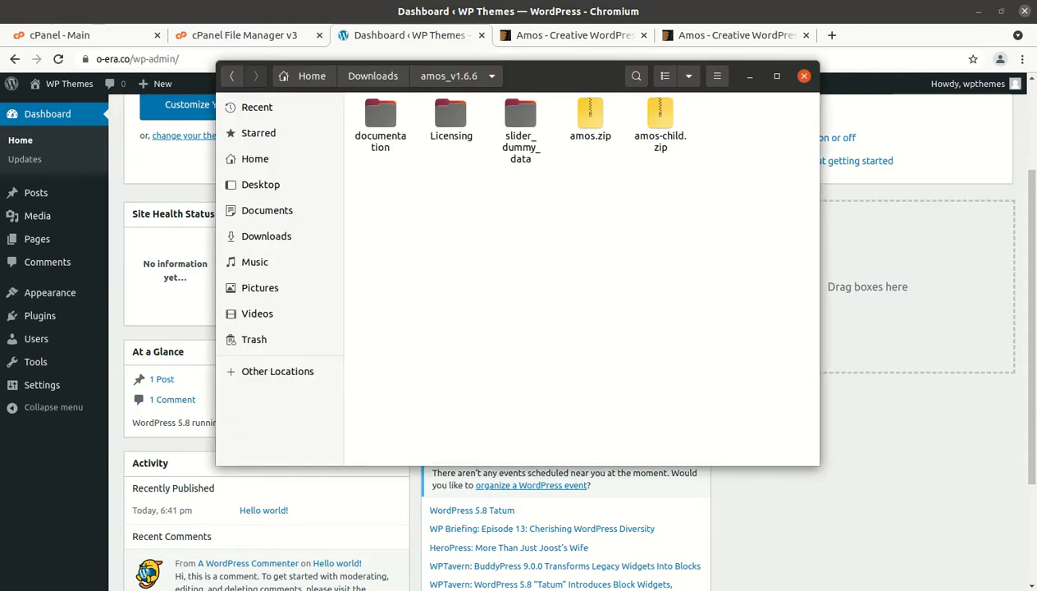
{"action": "left_click", "coordinate": [373, 129]}
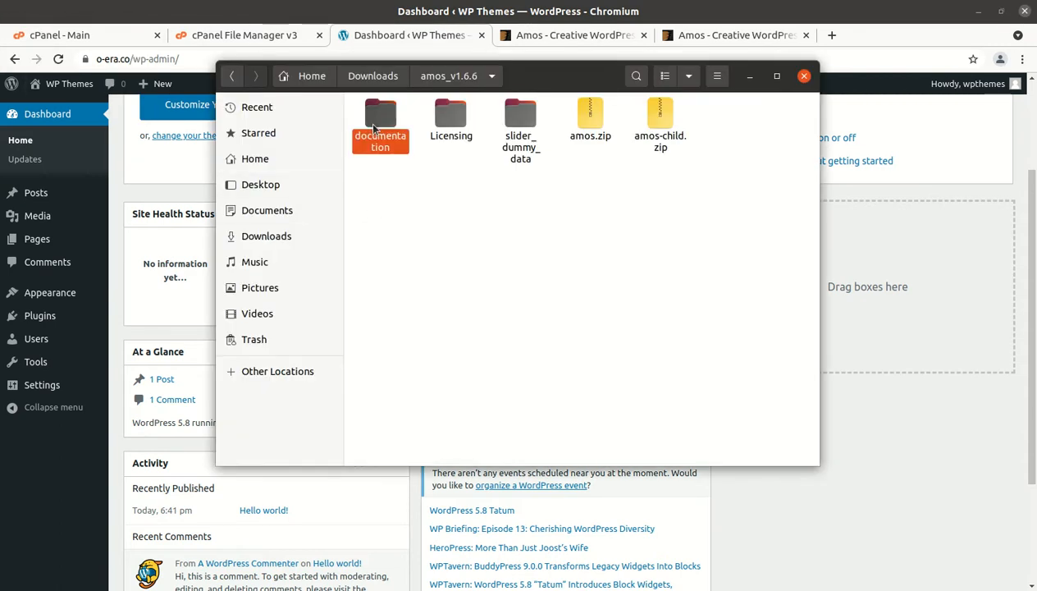
{"action": "left_click", "coordinate": [449, 119]}
{"action": "left_click", "coordinate": [519, 123]}
{"action": "double_click", "coordinate": [520, 123]}
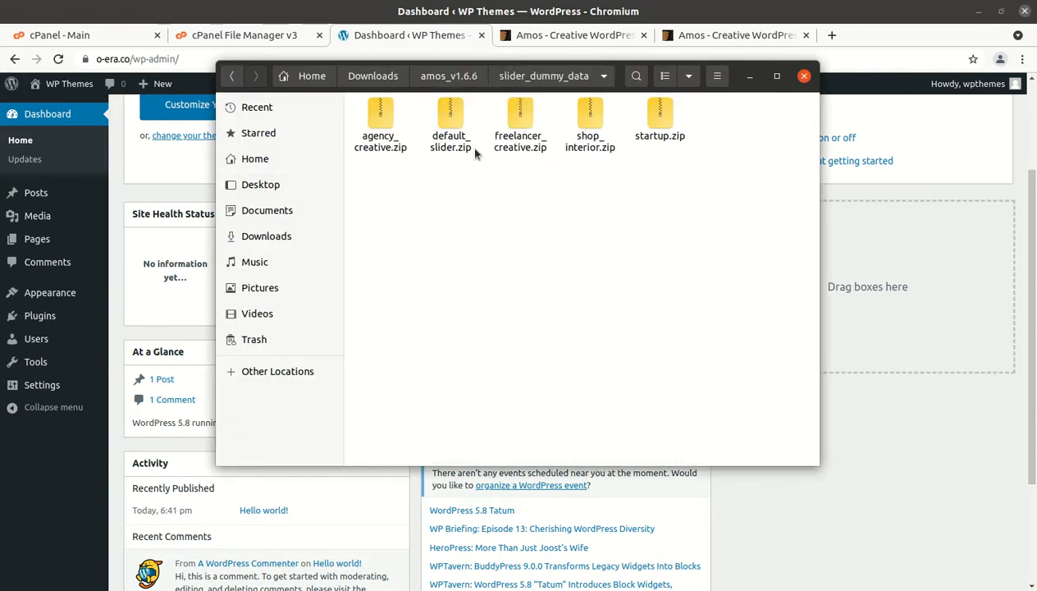
Go through the slider archives agency_creative.zip, default_slider.zip, freelancer_creative.zip, shop_interior.zip and startup.zip one by one, then deselect
{"action": "left_click", "coordinate": [378, 151]}
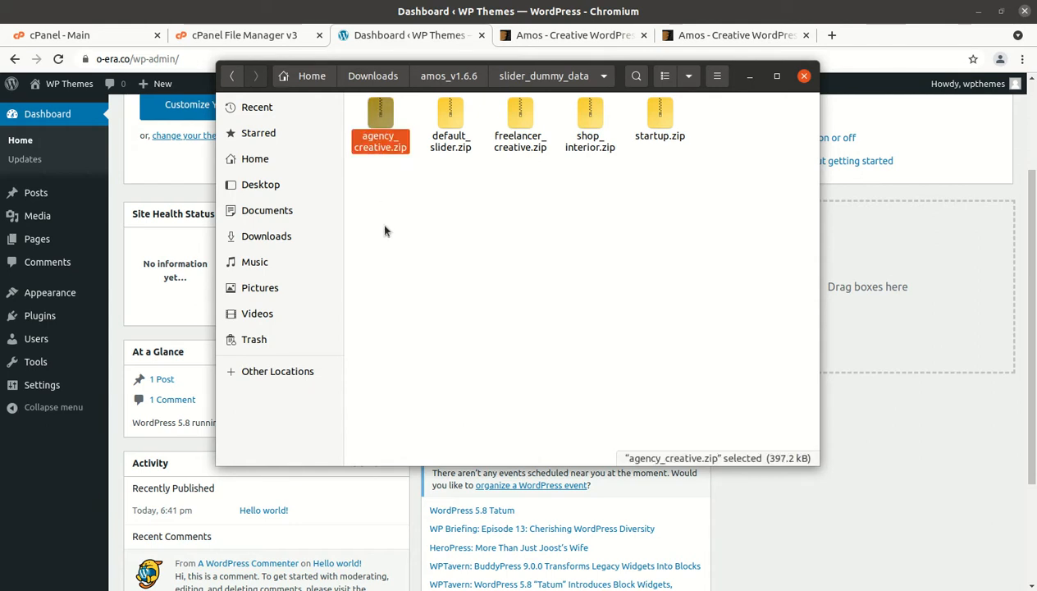
{"action": "left_click", "coordinate": [441, 141]}
{"action": "left_click", "coordinate": [516, 140]}
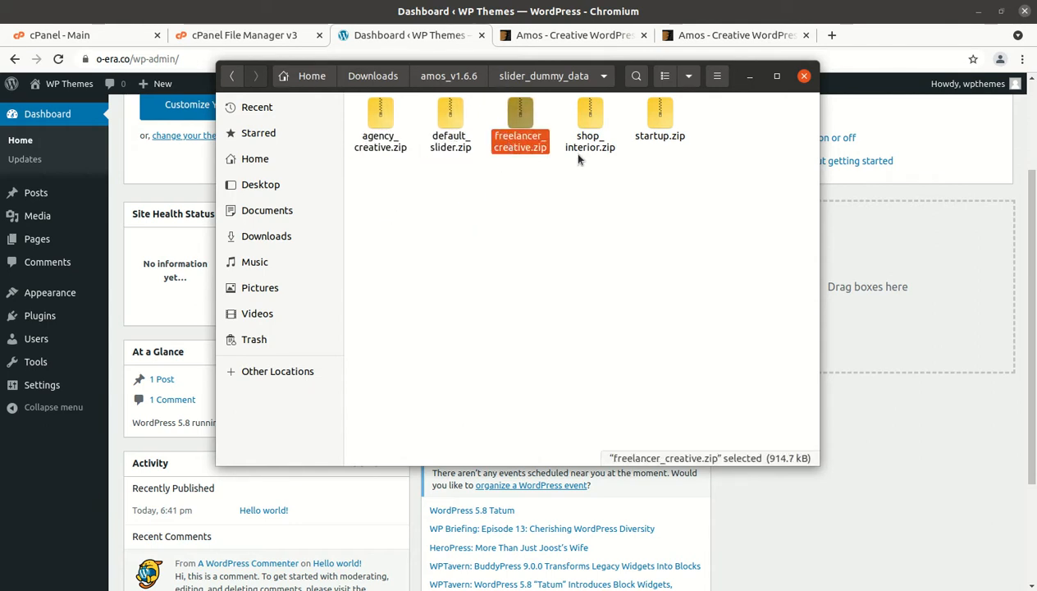
{"action": "left_click", "coordinate": [585, 131]}
{"action": "left_click", "coordinate": [645, 133]}
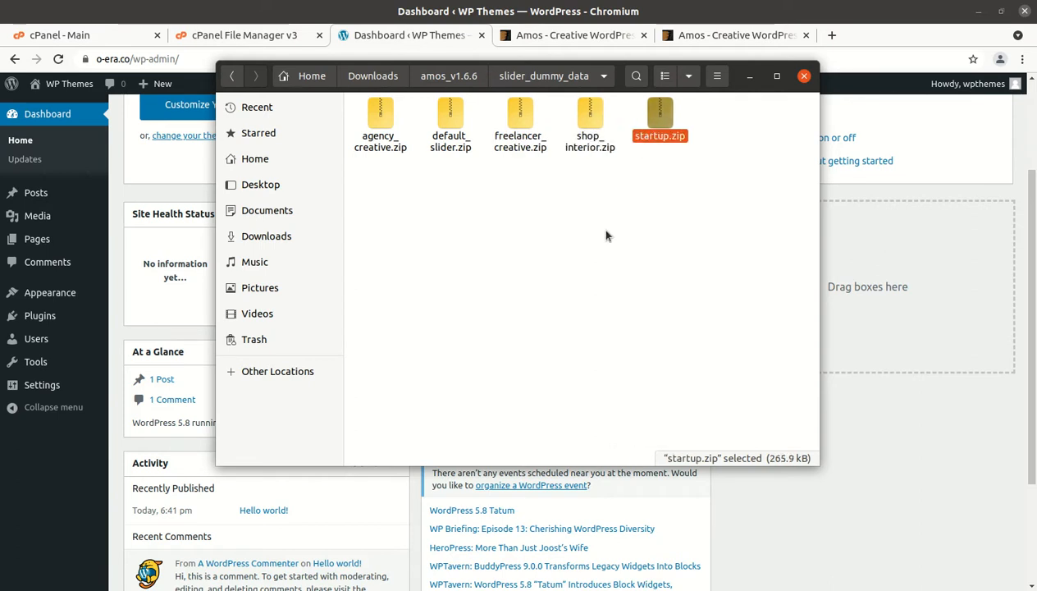
{"action": "left_click", "coordinate": [624, 189]}
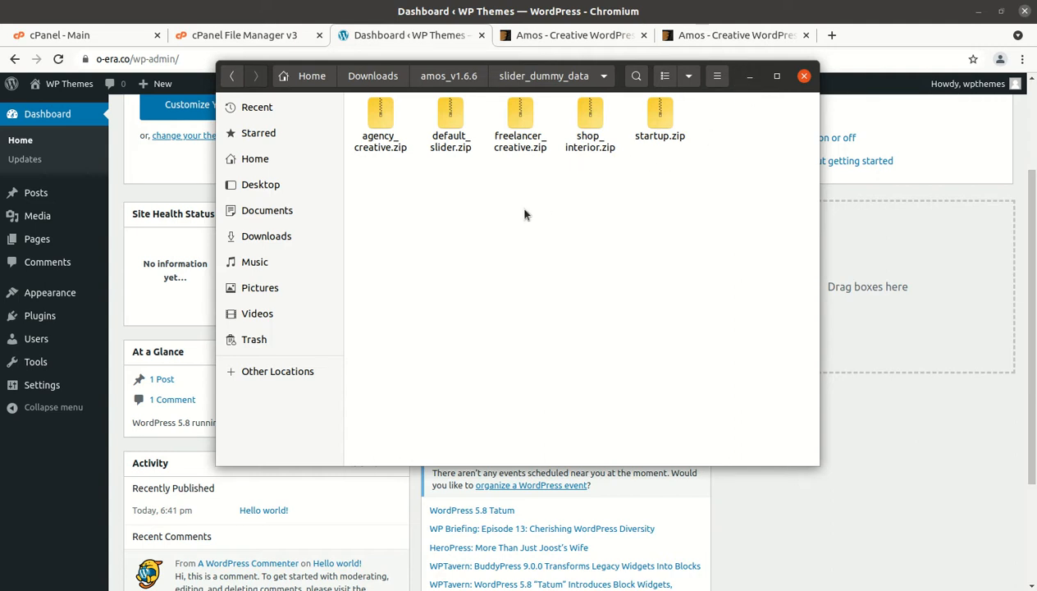
Go back to the amos_v1.6.6 folder, check amos.zip and amos-child.zip one after the other, and minimize the file manager
{"action": "left_click", "coordinate": [449, 76]}
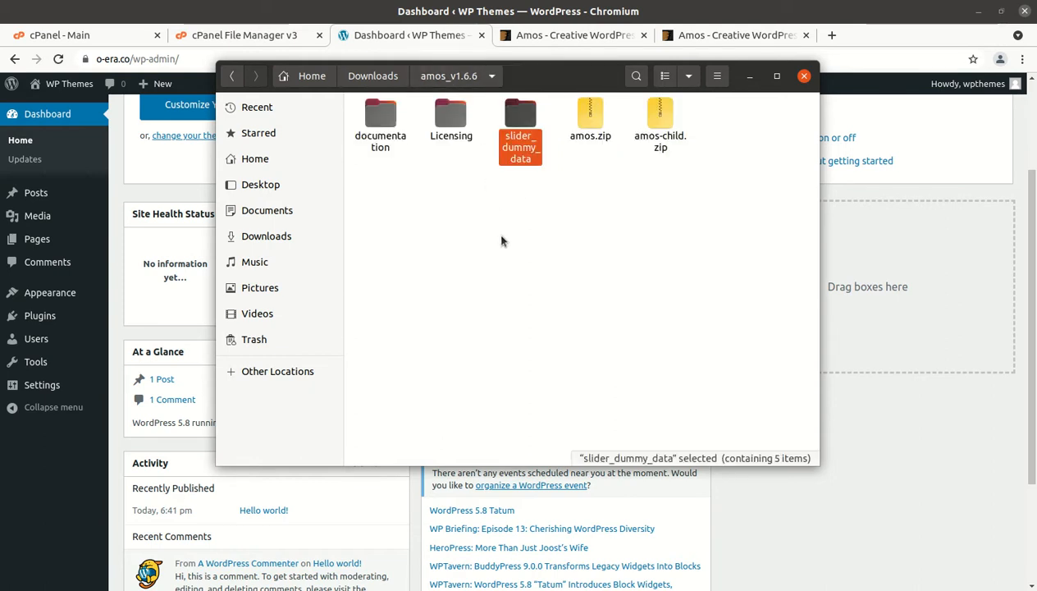
{"action": "left_click", "coordinate": [566, 176]}
{"action": "left_click", "coordinate": [580, 133]}
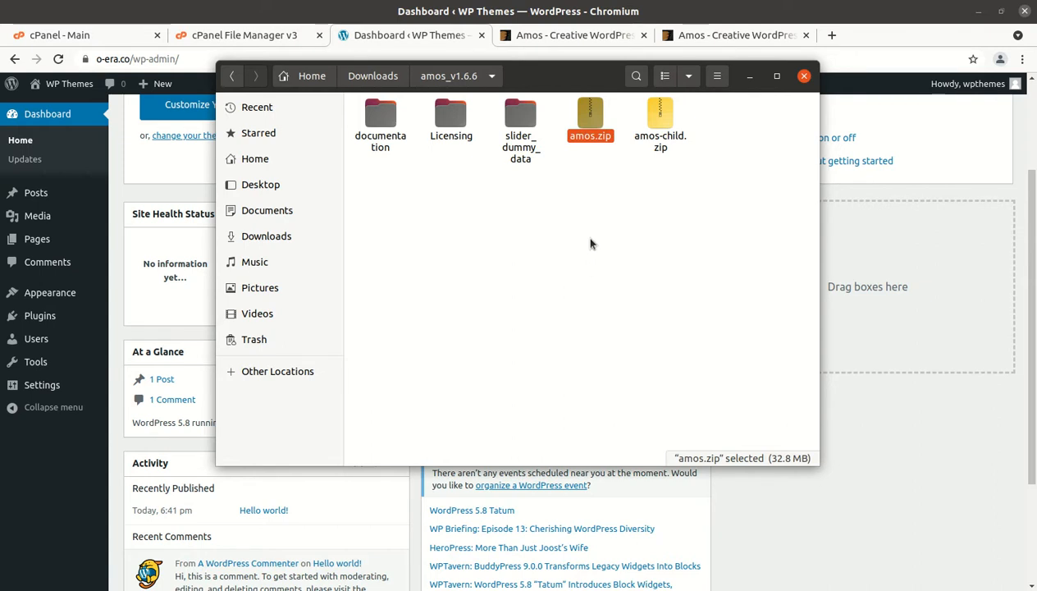
{"action": "left_click", "coordinate": [660, 123]}
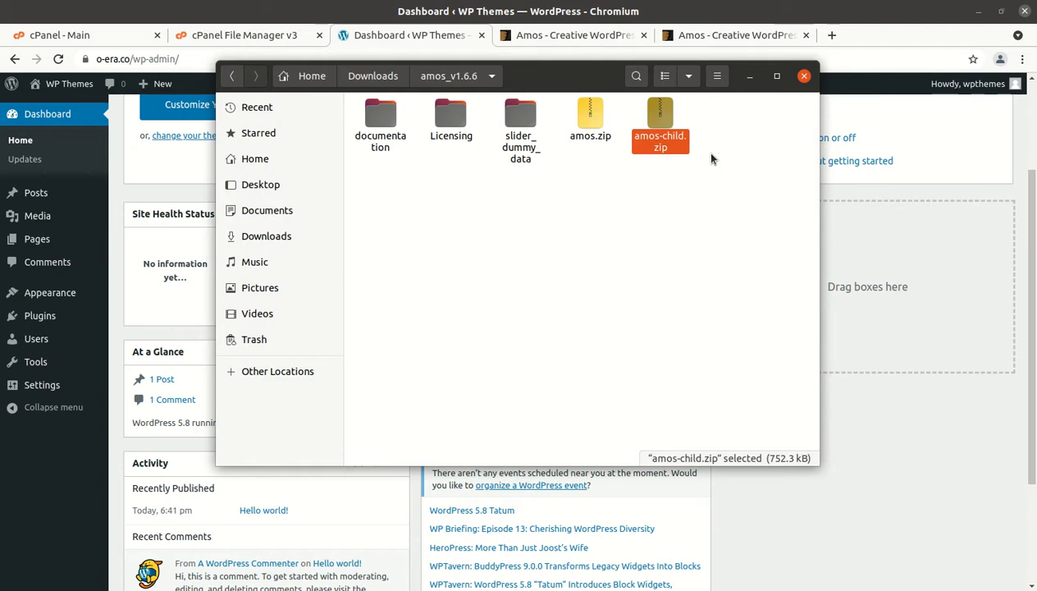
{"action": "left_click", "coordinate": [751, 77]}
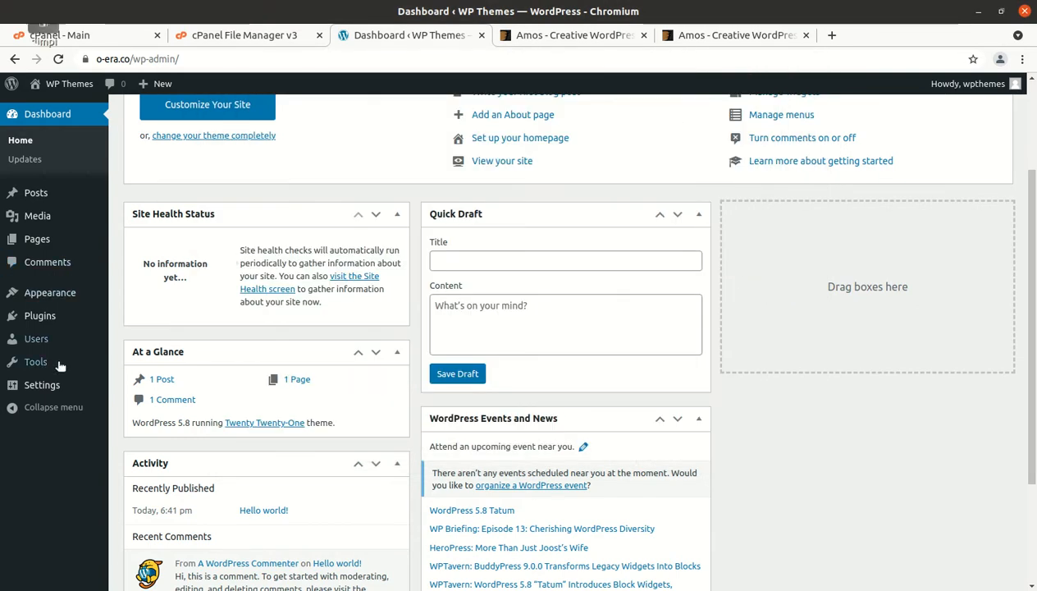
{"action": "mouse_move", "coordinate": [57, 305]}
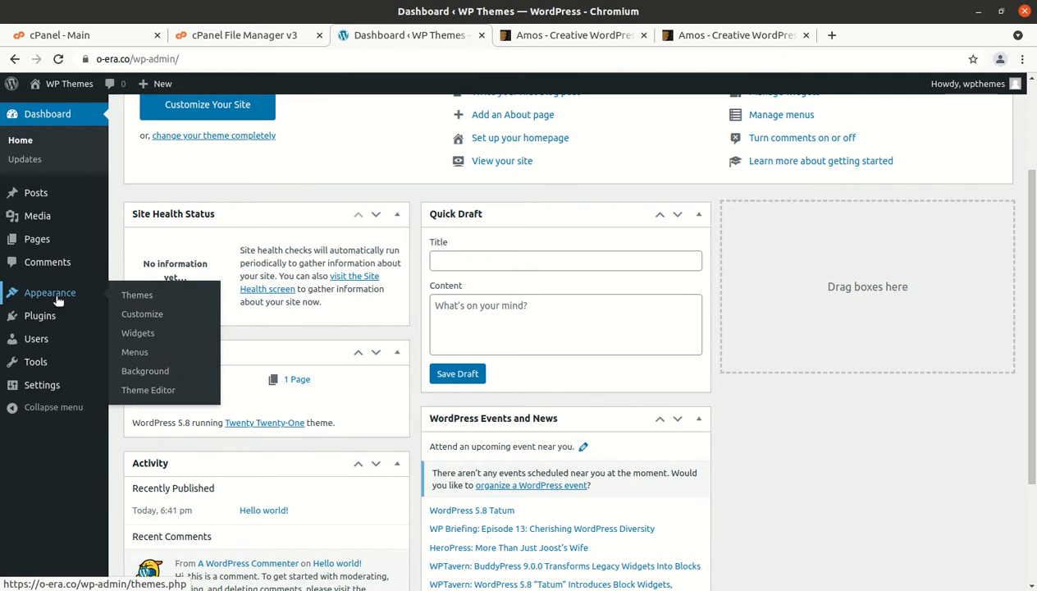
{"action": "left_click", "coordinate": [142, 299]}
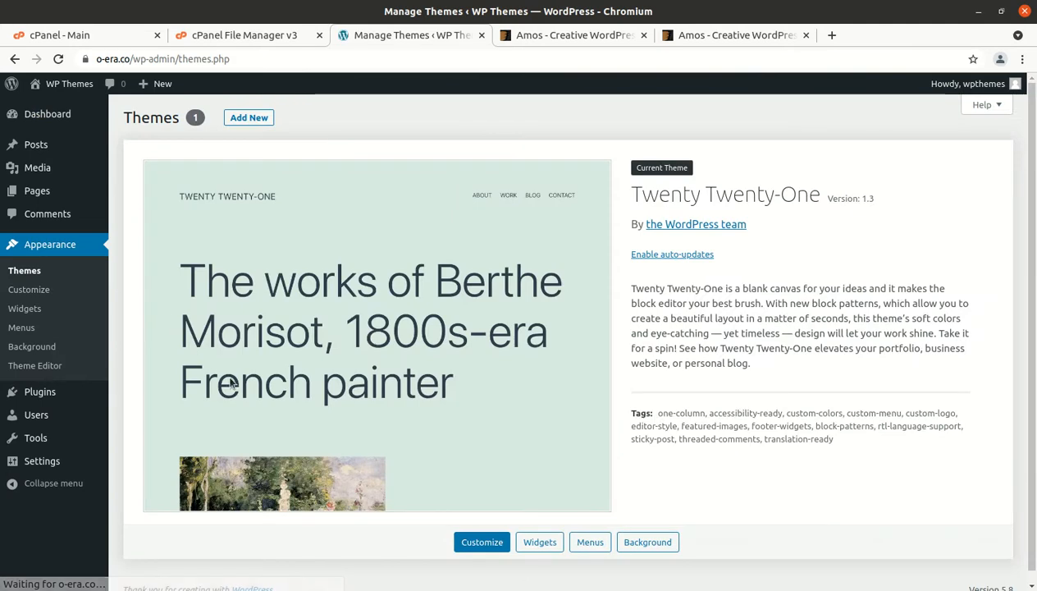
{"action": "left_click", "coordinate": [259, 119]}
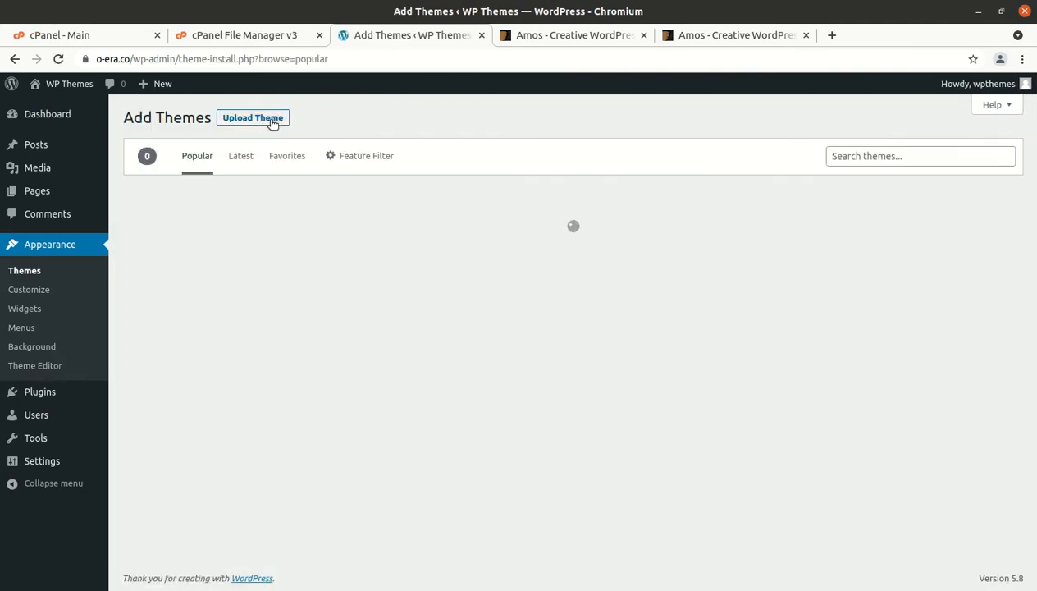
{"action": "left_click", "coordinate": [270, 120]}
{"action": "left_click", "coordinate": [453, 241]}
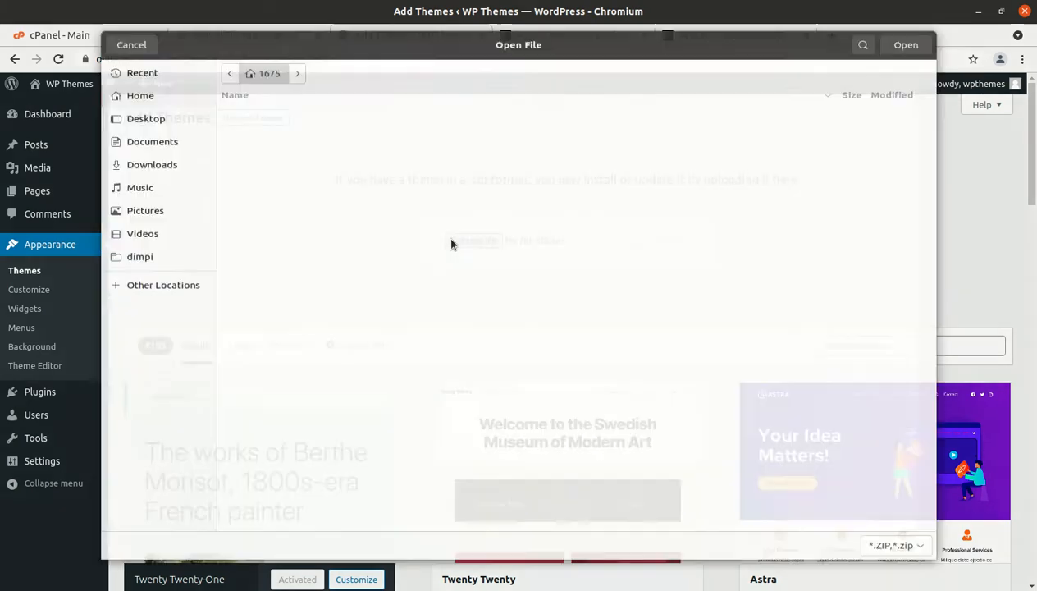
{"action": "left_click", "coordinate": [149, 153]}
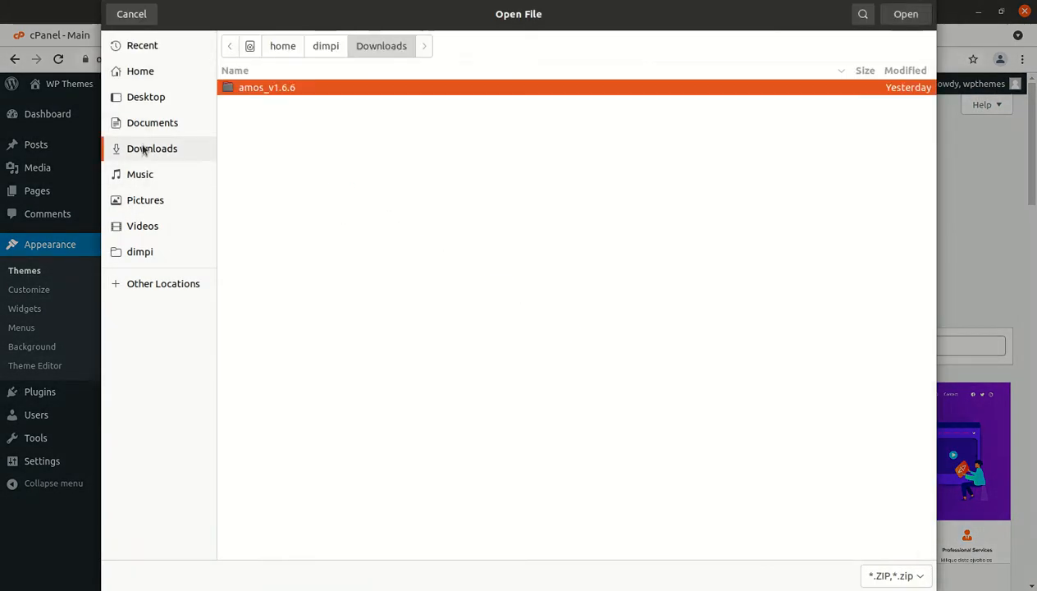
{"action": "double_click", "coordinate": [279, 88]}
{"action": "left_click", "coordinate": [269, 138]}
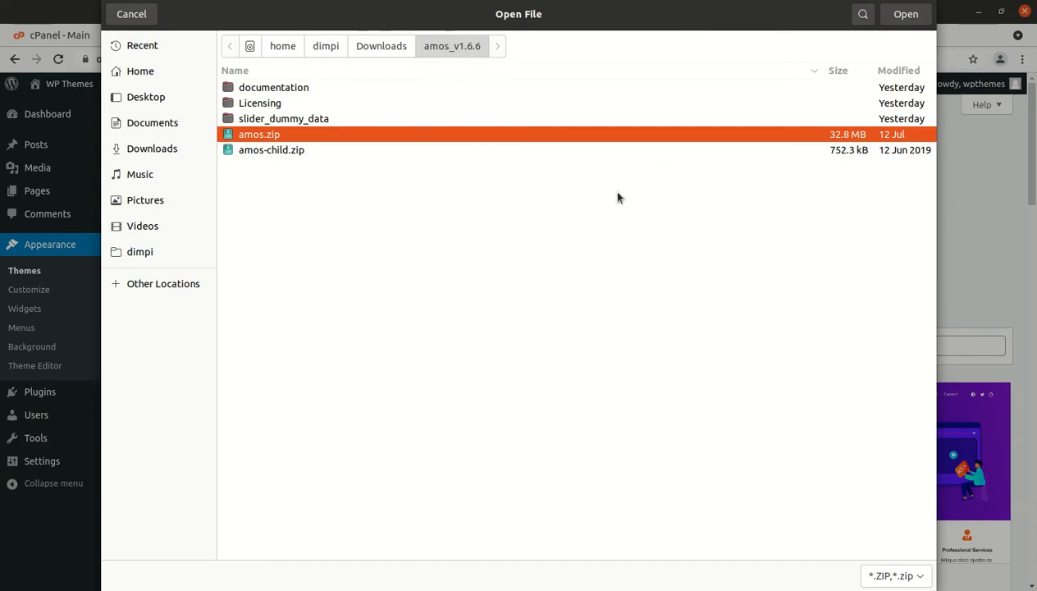
{"action": "left_click", "coordinate": [133, 15]}
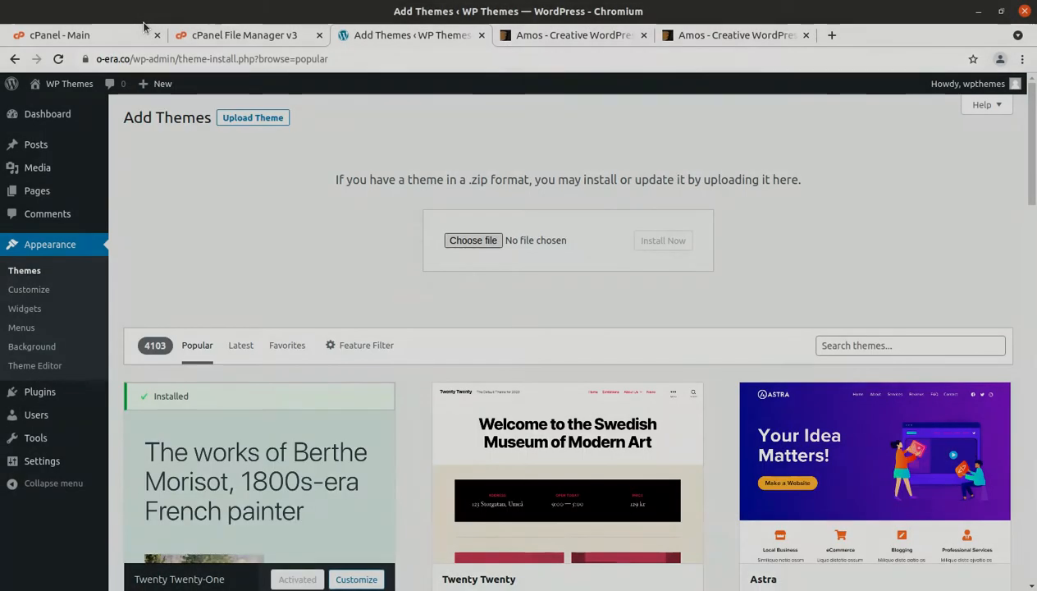
Switch to the cPanel File Manager, open the themes folder inside wp-content and highlight wp-content/themes in its path
{"action": "left_click", "coordinate": [239, 39]}
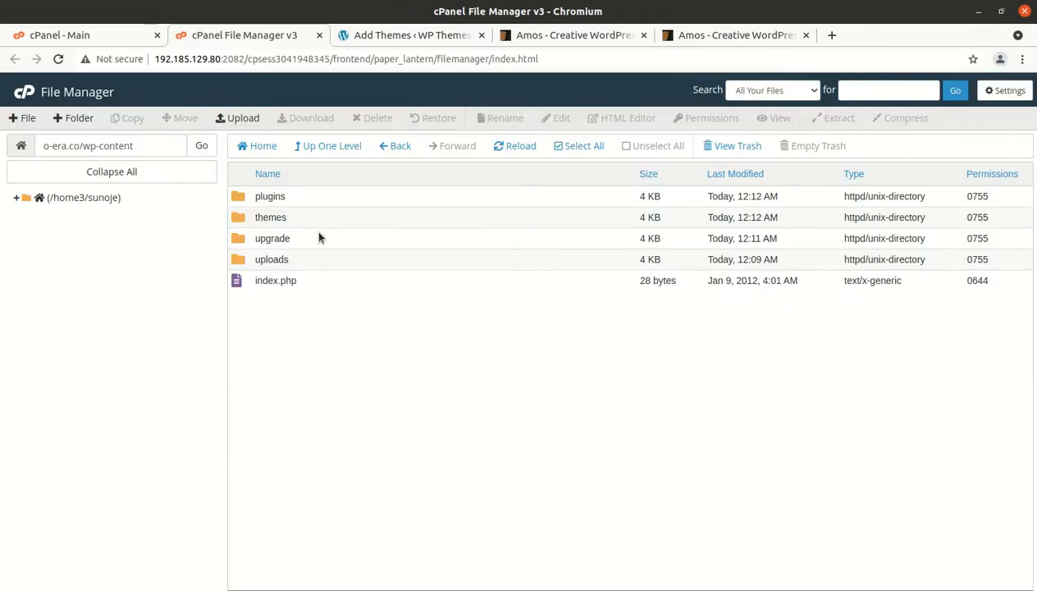
{"action": "double_click", "coordinate": [300, 217]}
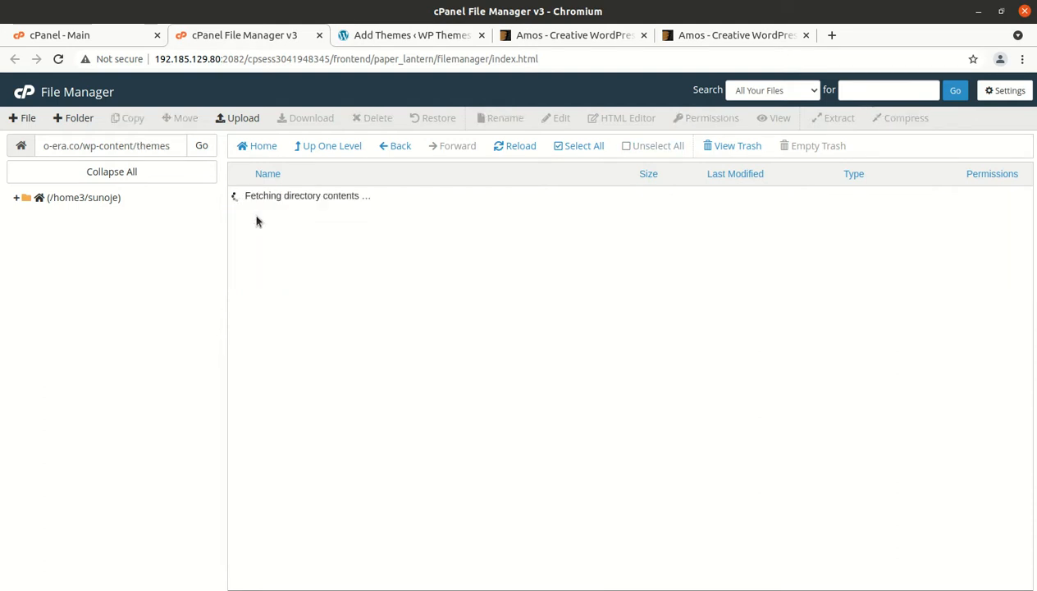
{"action": "left_click_drag", "start_coordinate": [83, 149], "coordinate": [177, 149]}
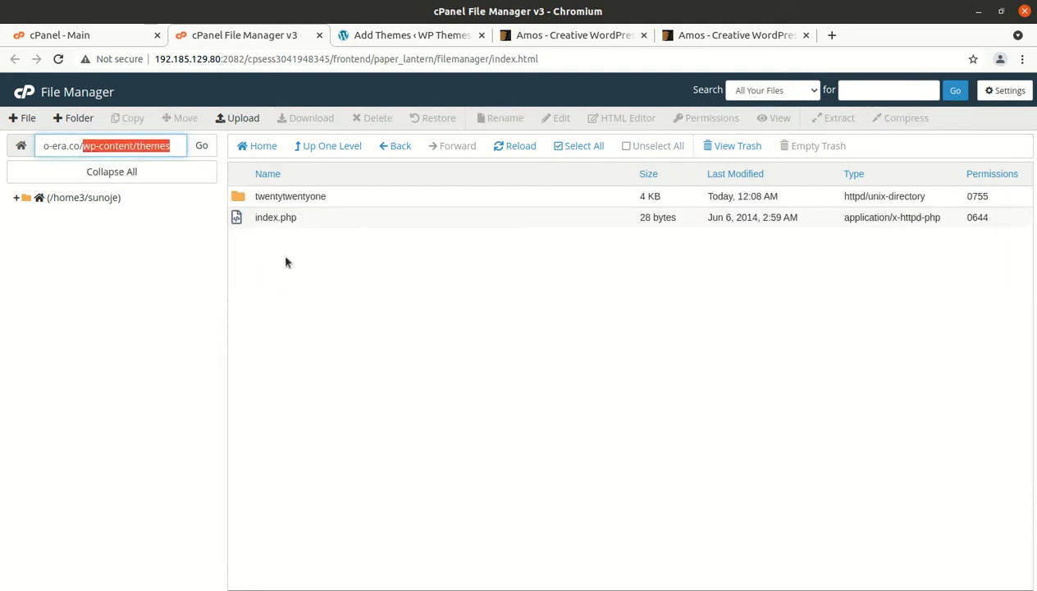
Upload amos.zip from Downloads/amos_v1.6.6 to the wp-content/themes folder and return to the folder listing
{"action": "left_click", "coordinate": [234, 118]}
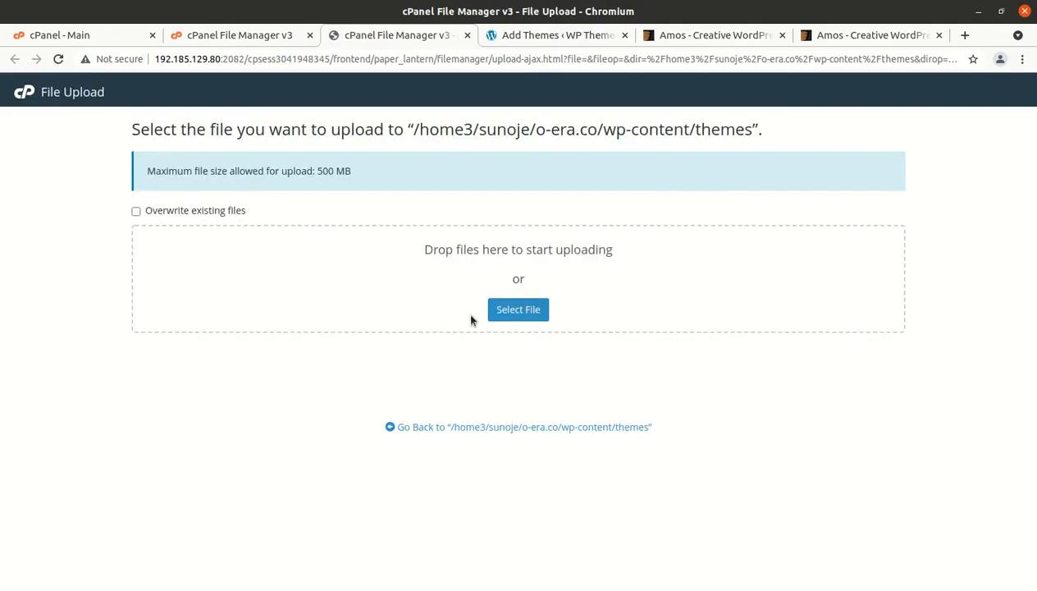
{"action": "left_click", "coordinate": [497, 312]}
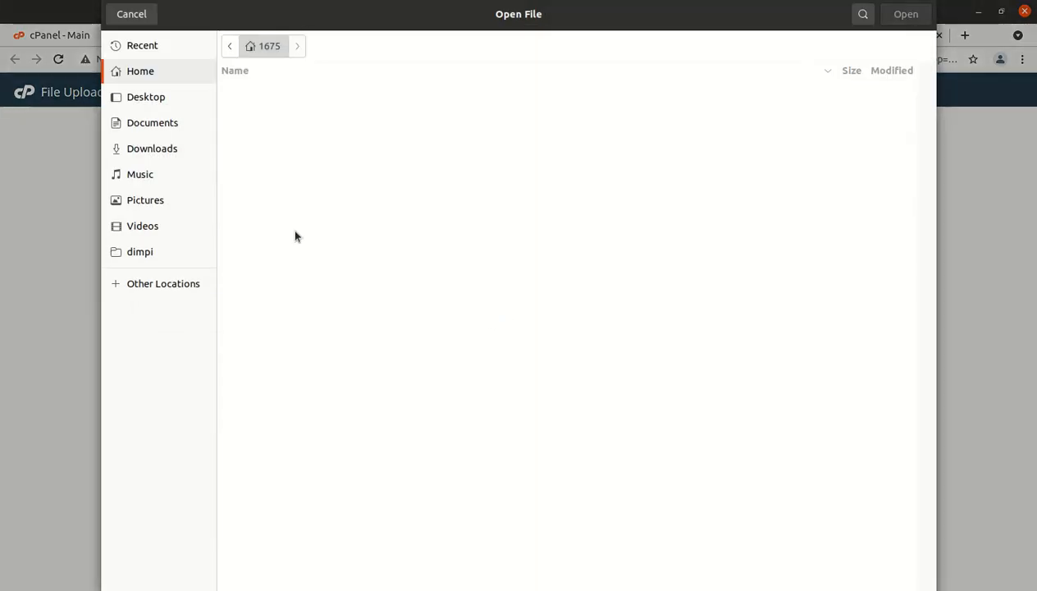
{"action": "left_click", "coordinate": [137, 156]}
{"action": "double_click", "coordinate": [301, 92]}
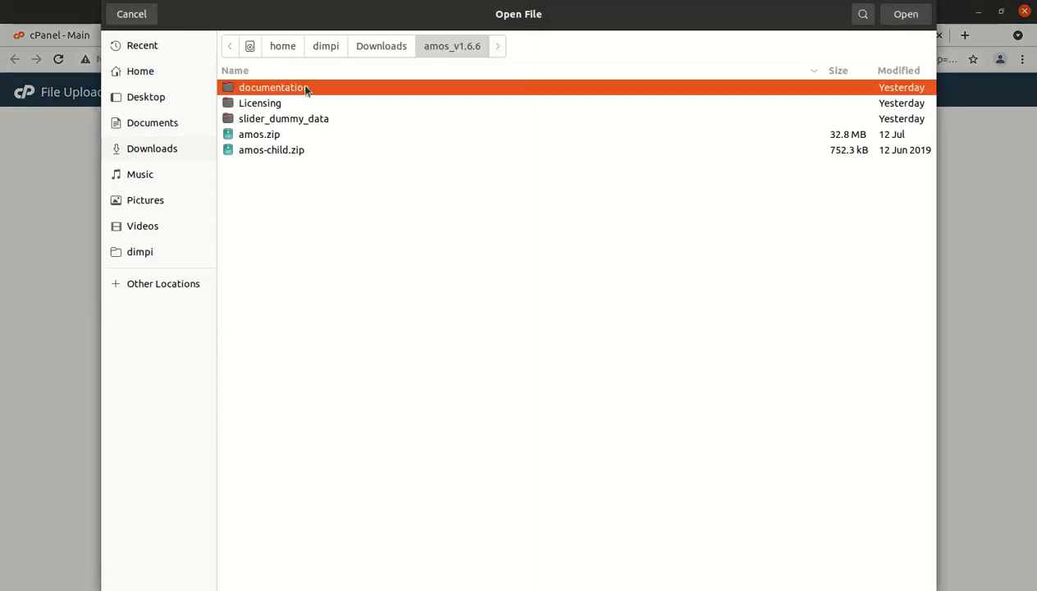
{"action": "left_click", "coordinate": [277, 136]}
{"action": "left_click", "coordinate": [889, 18]}
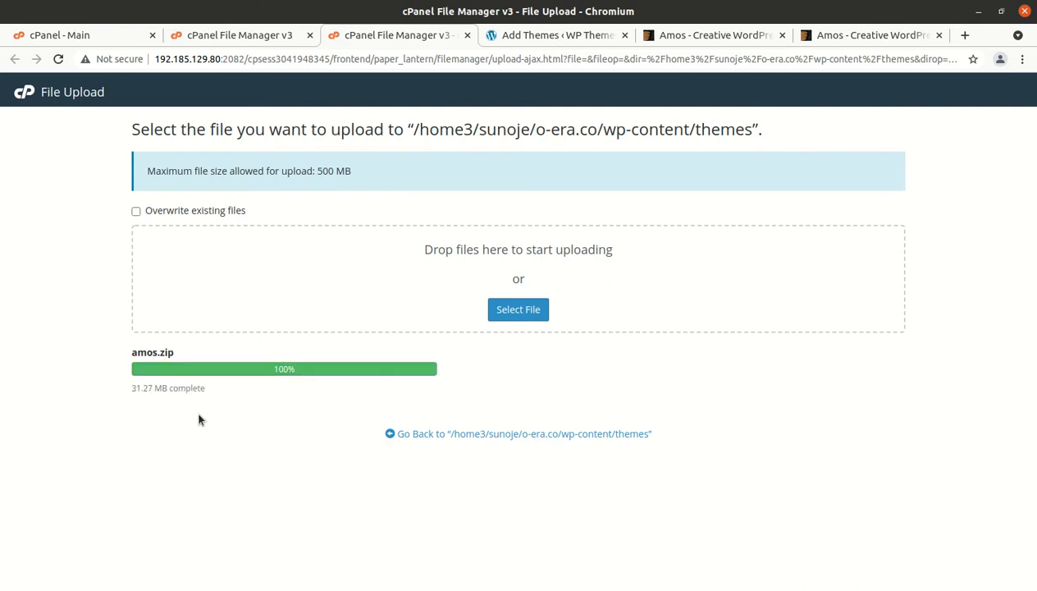
{"action": "left_click", "coordinate": [431, 435]}
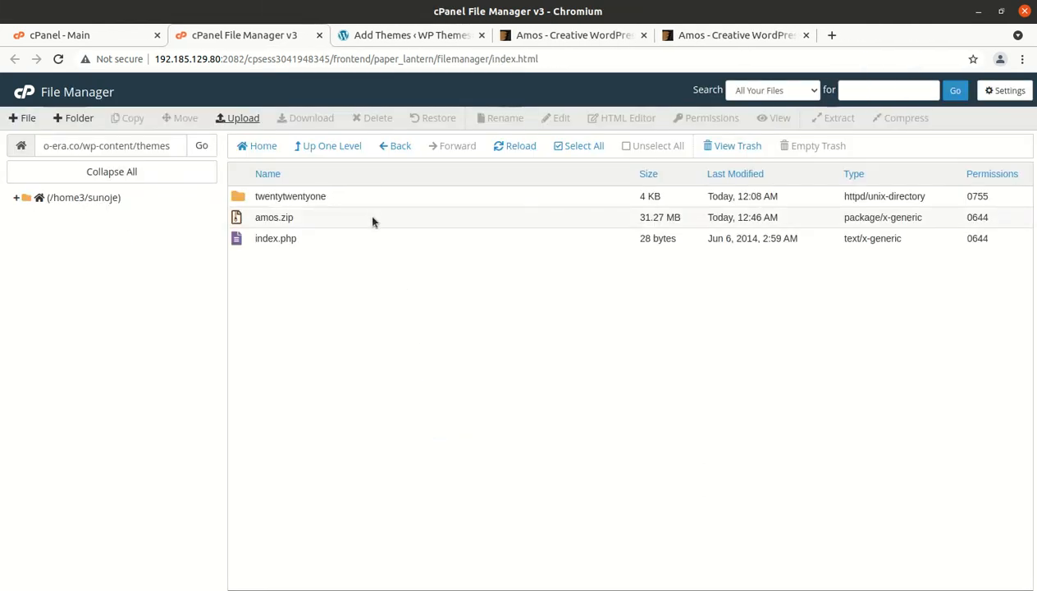
Extract amos.zip within the themes folder, close the extraction results and reload the file listing
{"action": "left_click", "coordinate": [365, 215]}
{"action": "right_click", "coordinate": [365, 215]}
{"action": "left_click", "coordinate": [407, 366]}
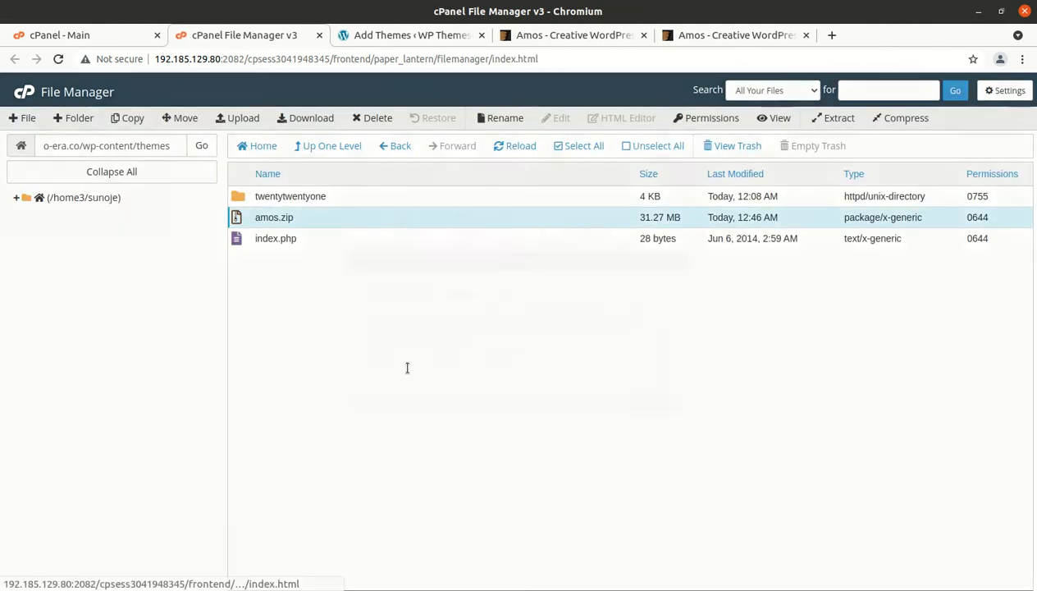
{"action": "left_click", "coordinate": [616, 398]}
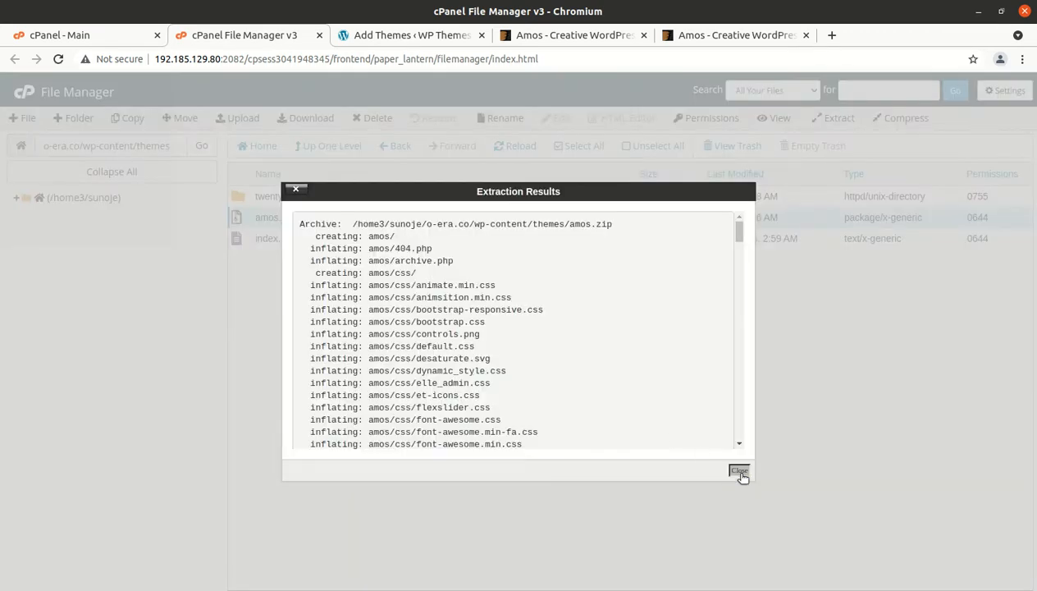
{"action": "left_click", "coordinate": [739, 473]}
{"action": "left_click", "coordinate": [514, 145]}
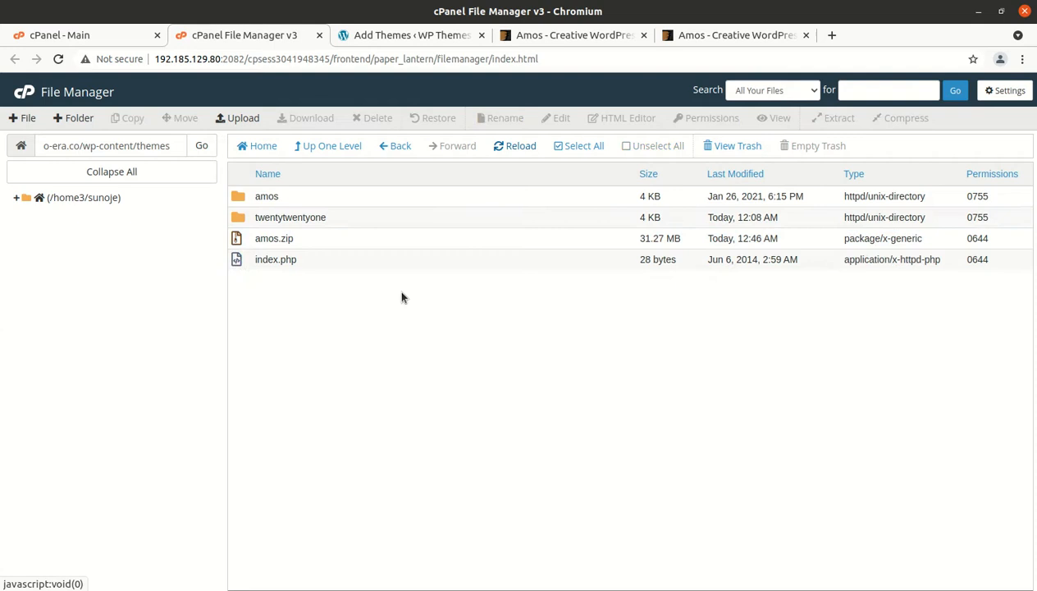
Look through the files and subfolders of the extracted amos folder, then go back up to the themes folder
{"action": "double_click", "coordinate": [305, 203]}
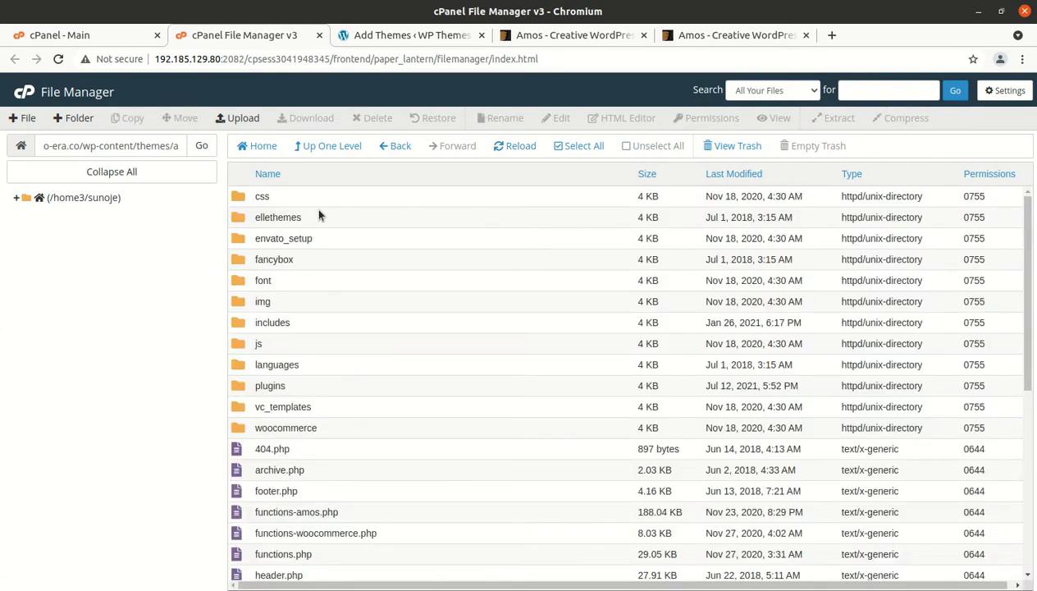
{"action": "scroll", "coordinate": [358, 296], "scroll_direction": "down", "scroll_amount": 5}
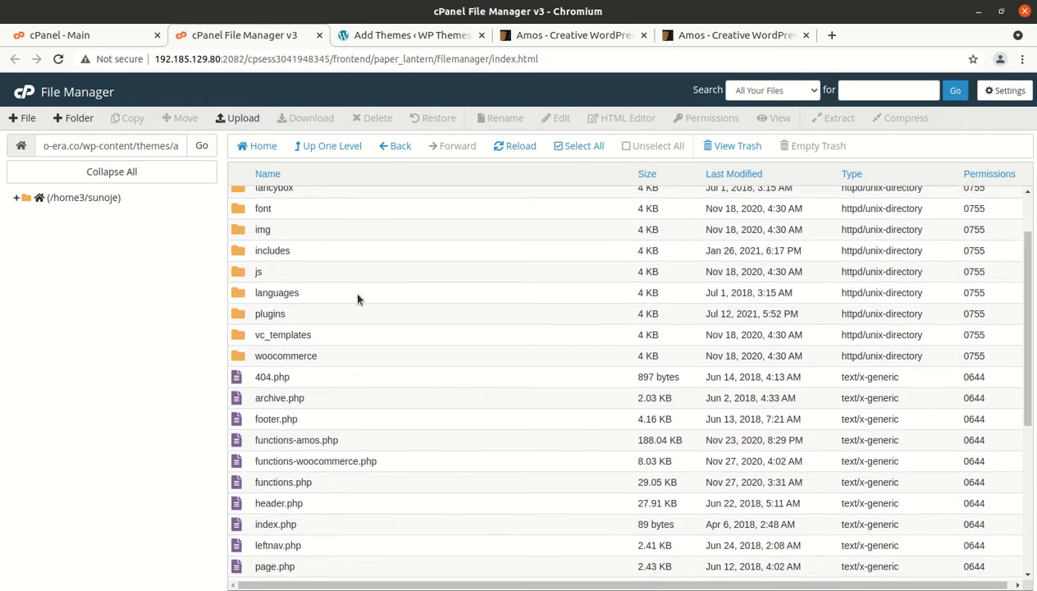
{"action": "scroll", "coordinate": [361, 305], "scroll_direction": "down", "scroll_amount": 3}
{"action": "scroll", "coordinate": [361, 303], "scroll_direction": "up", "scroll_amount": 5}
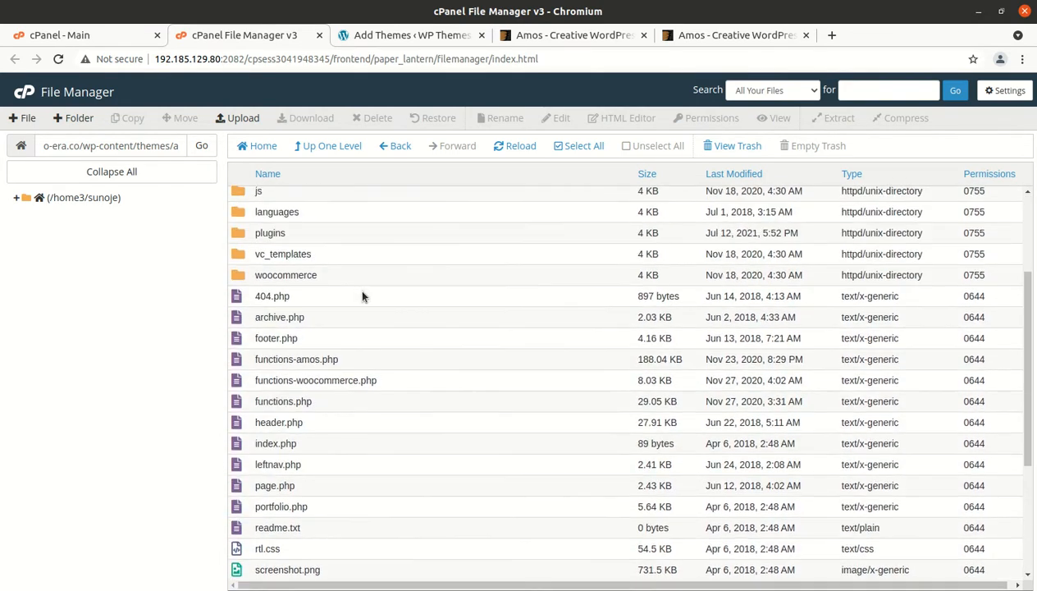
{"action": "left_click", "coordinate": [333, 148]}
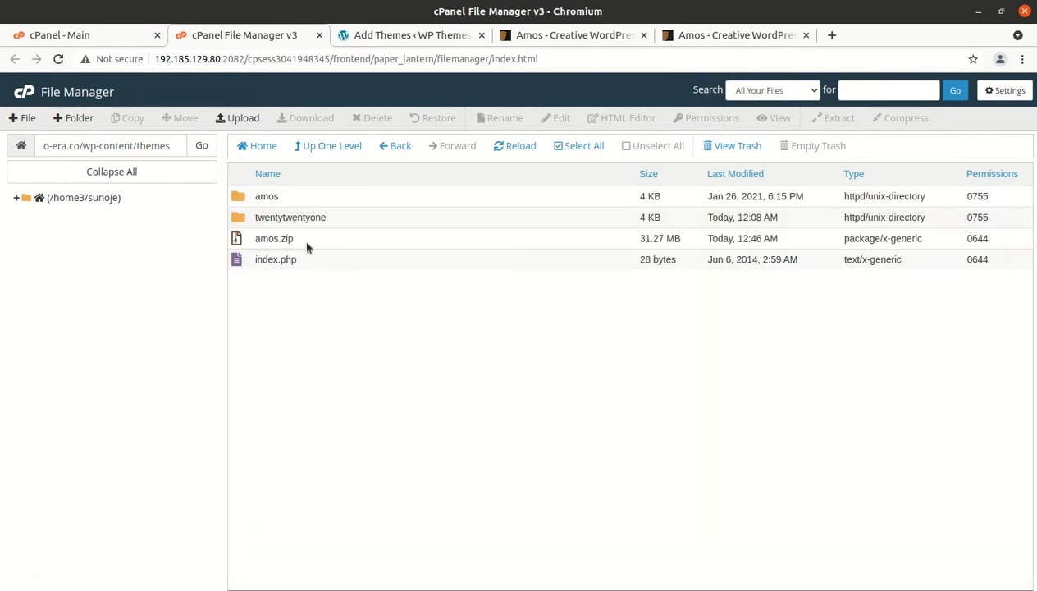
Delete the amos.zip archive from the themes folder and confirm the deletion
{"action": "left_click", "coordinate": [302, 239]}
{"action": "left_click", "coordinate": [361, 119]}
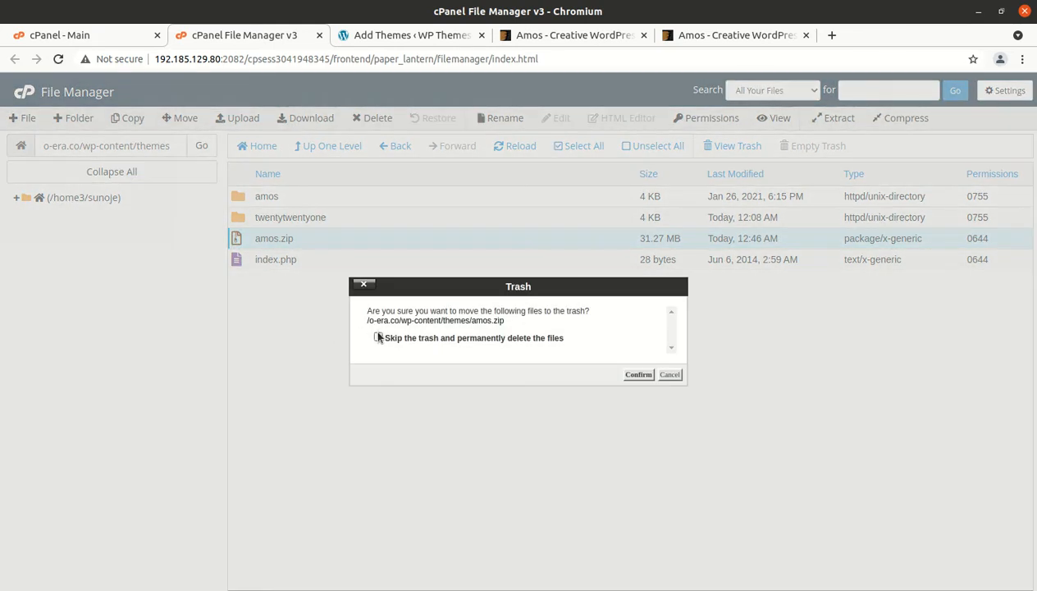
{"action": "left_click", "coordinate": [638, 374]}
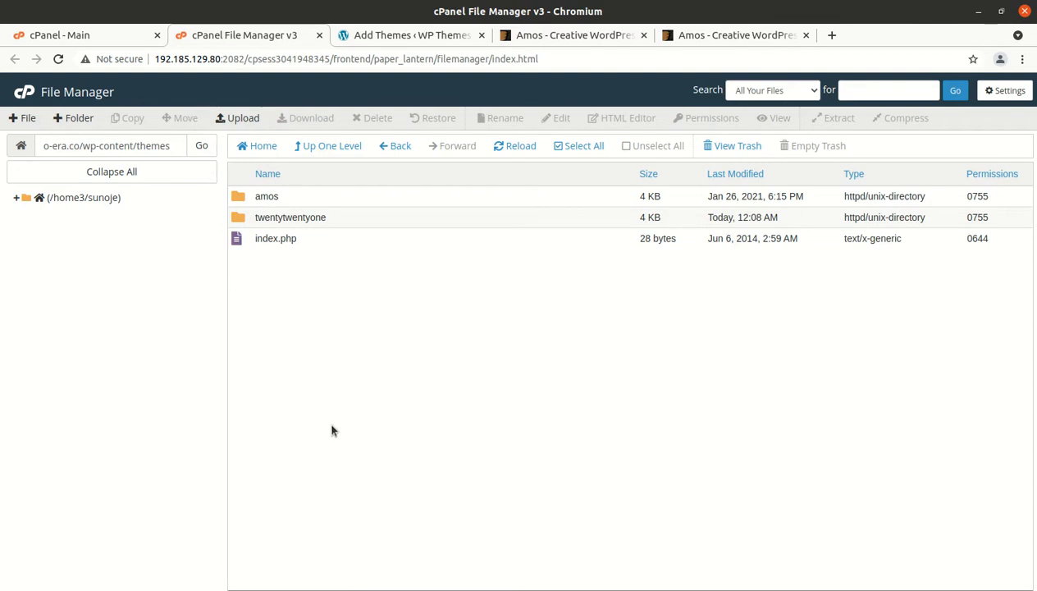
Switch back to the WordPress admin, open the installed themes overview and show the details of the Amos theme
{"action": "left_click", "coordinate": [403, 36]}
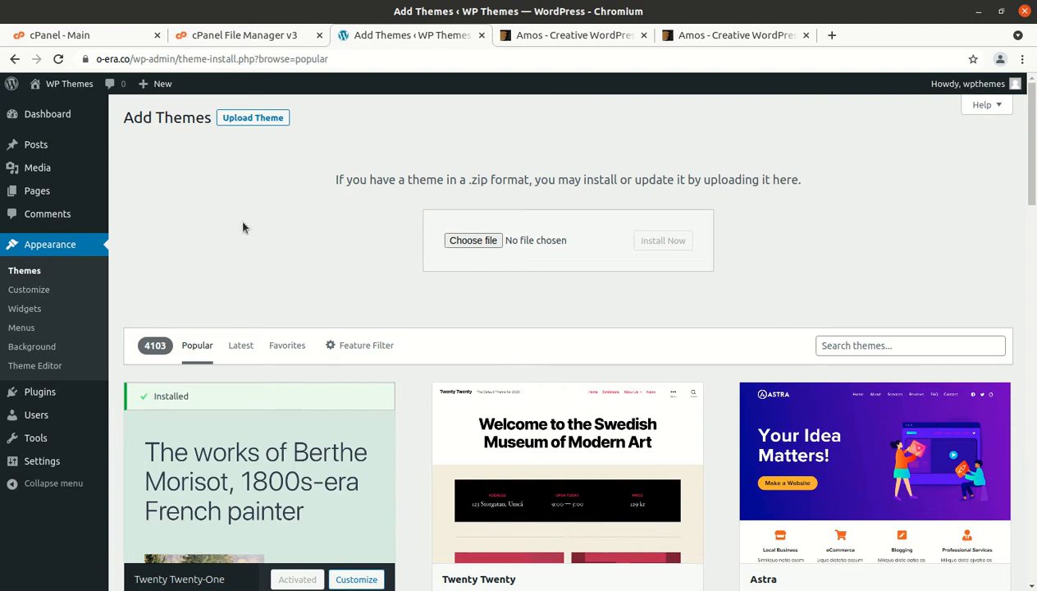
{"action": "left_click", "coordinate": [36, 275]}
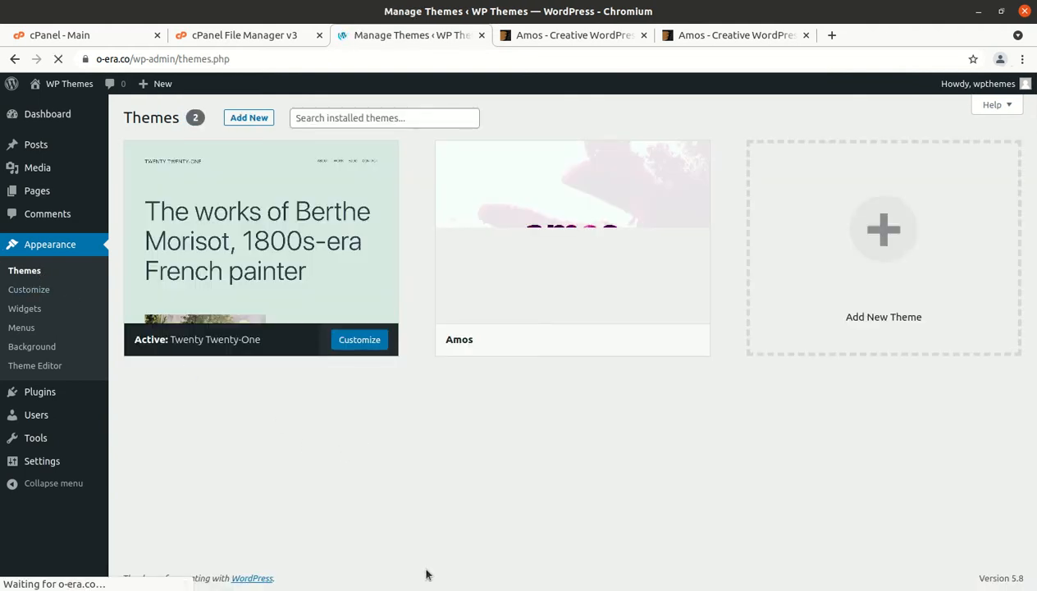
{"action": "mouse_move", "coordinate": [504, 260]}
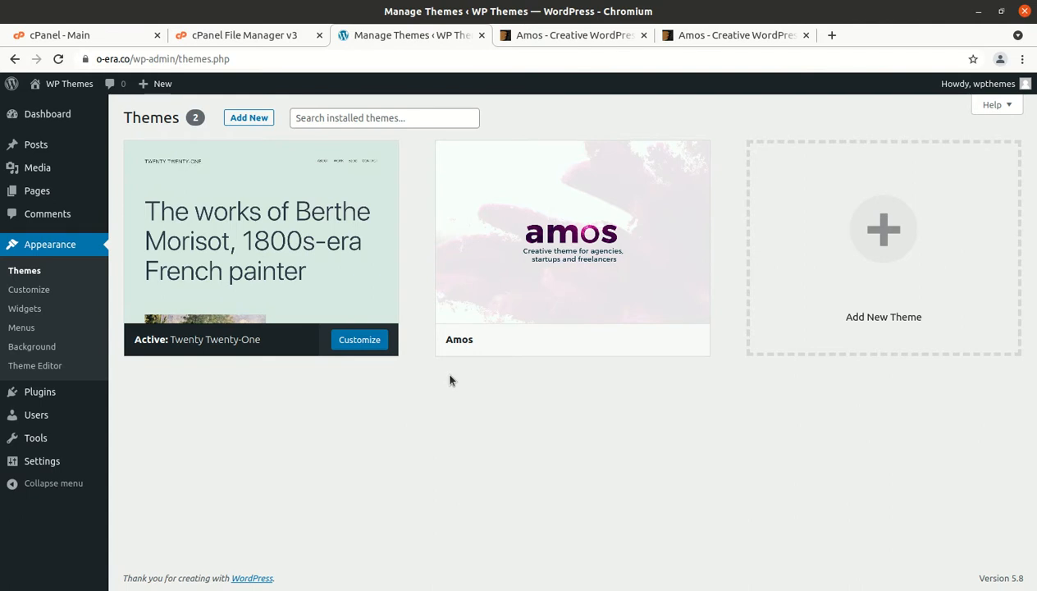
{"action": "mouse_move", "coordinate": [510, 350]}
{"action": "left_click", "coordinate": [562, 238]}
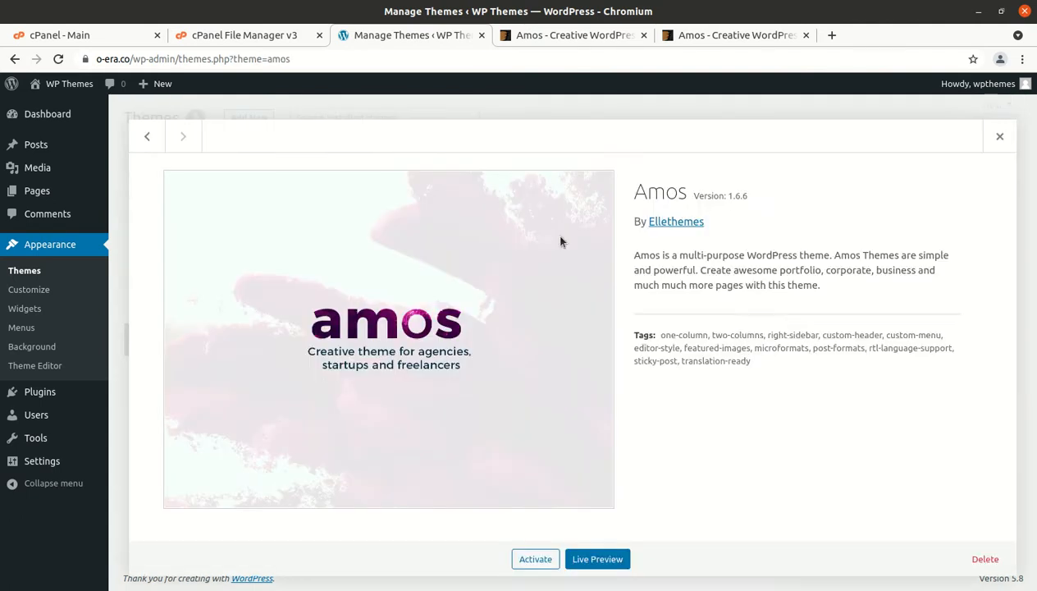
Highlight the theme name, version and author in the Amos theme's details, clear the selection and activate the theme
{"action": "left_click_drag", "start_coordinate": [635, 192], "coordinate": [692, 195]}
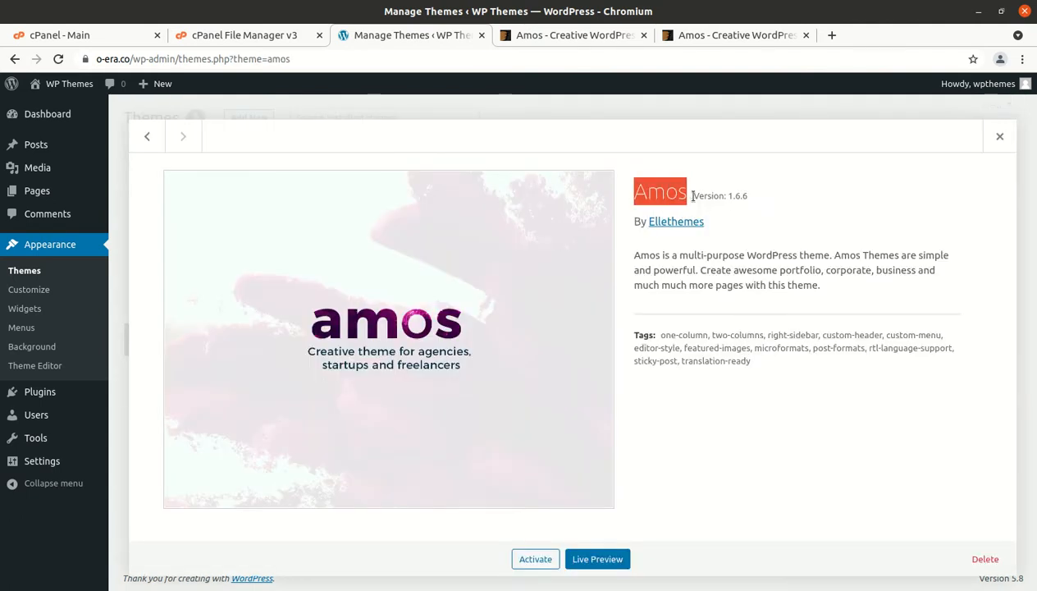
{"action": "double_click", "coordinate": [738, 196]}
{"action": "left_click", "coordinate": [756, 233]}
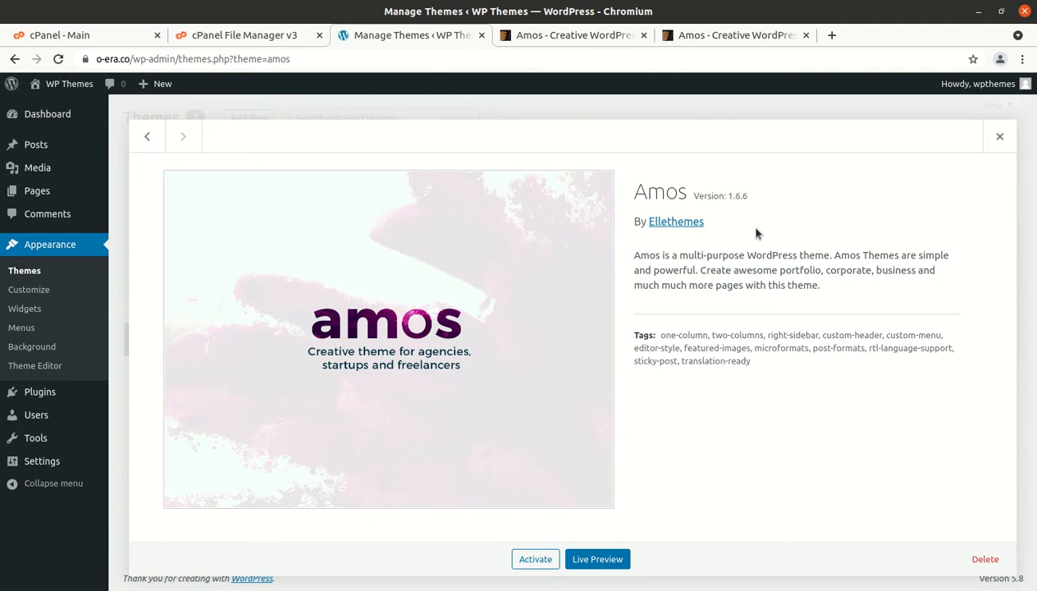
{"action": "left_click_drag", "start_coordinate": [727, 233], "coordinate": [647, 225]}
{"action": "left_click", "coordinate": [654, 324]}
{"action": "left_click", "coordinate": [535, 558]}
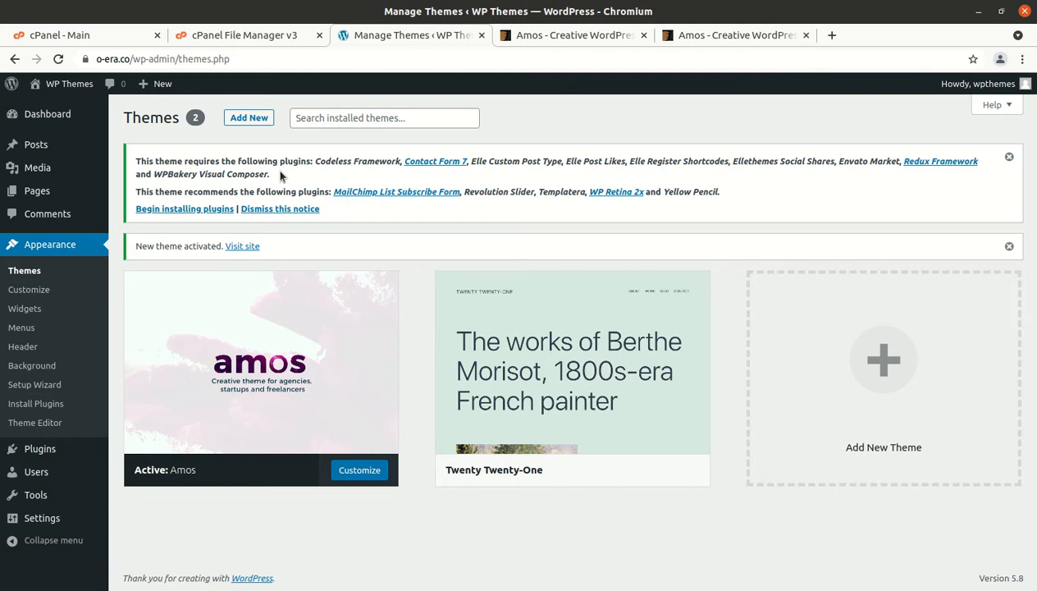
Open the installation list of the theme's plugins, highlight the entries marked Required and clear the selection
{"action": "left_click", "coordinate": [199, 210]}
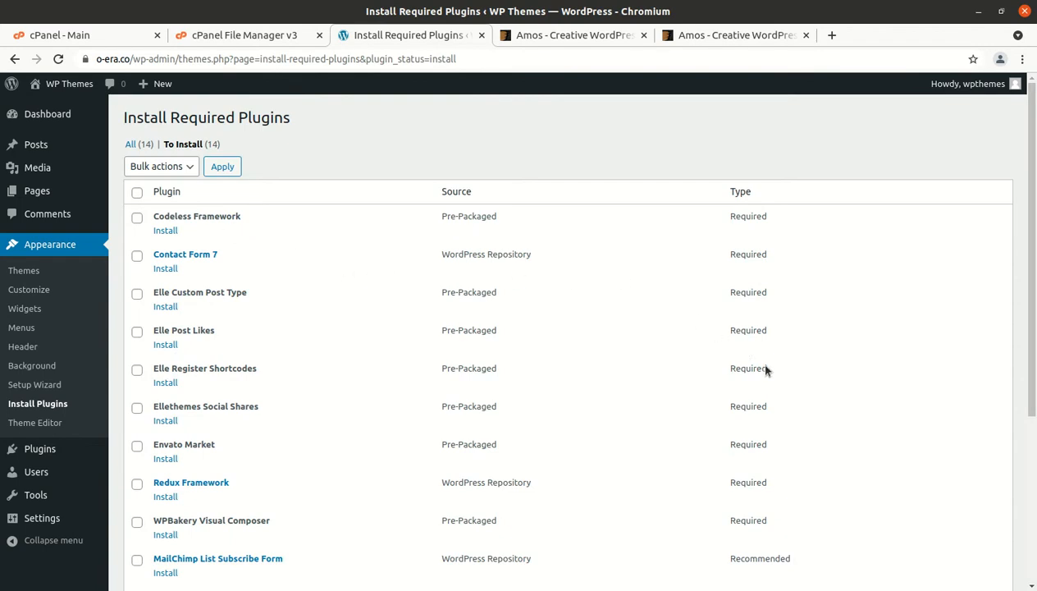
{"action": "scroll", "coordinate": [755, 382], "scroll_direction": "down", "scroll_amount": 1}
{"action": "scroll", "coordinate": [755, 382], "scroll_direction": "up", "scroll_amount": 1}
{"action": "left_click_drag", "start_coordinate": [794, 522], "coordinate": [707, 223]}
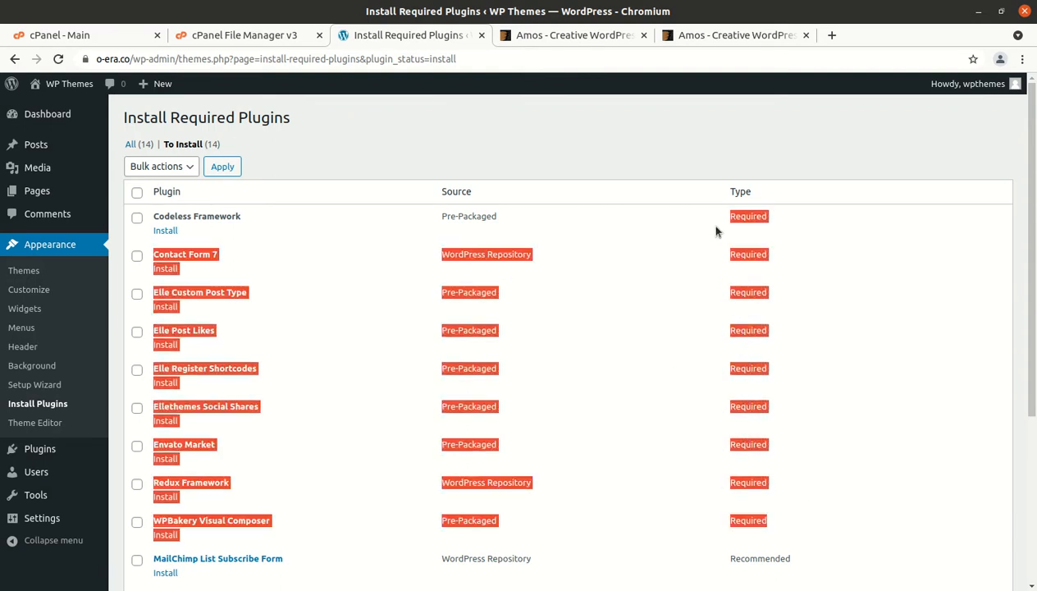
{"action": "left_click", "coordinate": [578, 305]}
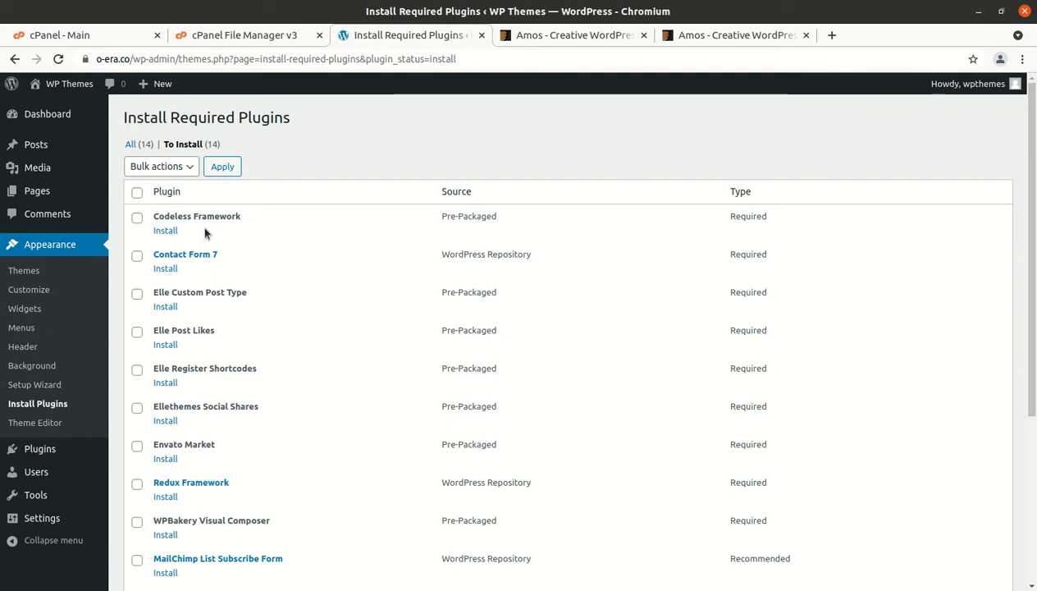
Highlight the required plugin names Codeless Framework, Redux Framework, WPBakery Visual Composer and Contact Form 7 one after another
{"action": "left_click_drag", "start_coordinate": [252, 219], "coordinate": [146, 223]}
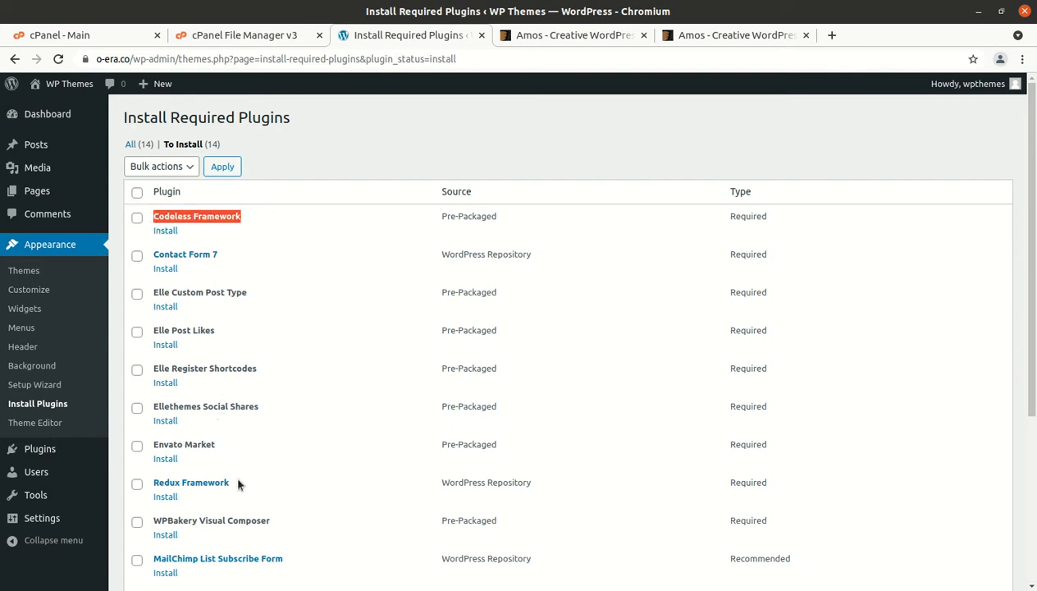
{"action": "left_click_drag", "start_coordinate": [238, 484], "coordinate": [155, 490]}
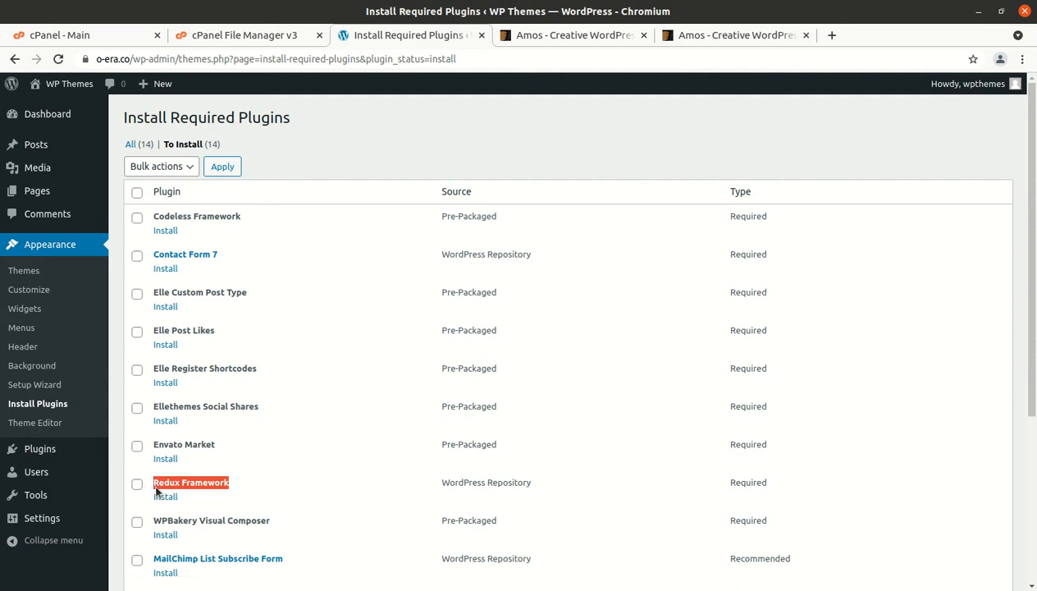
{"action": "scroll", "coordinate": [355, 449], "scroll_direction": "down", "scroll_amount": 2}
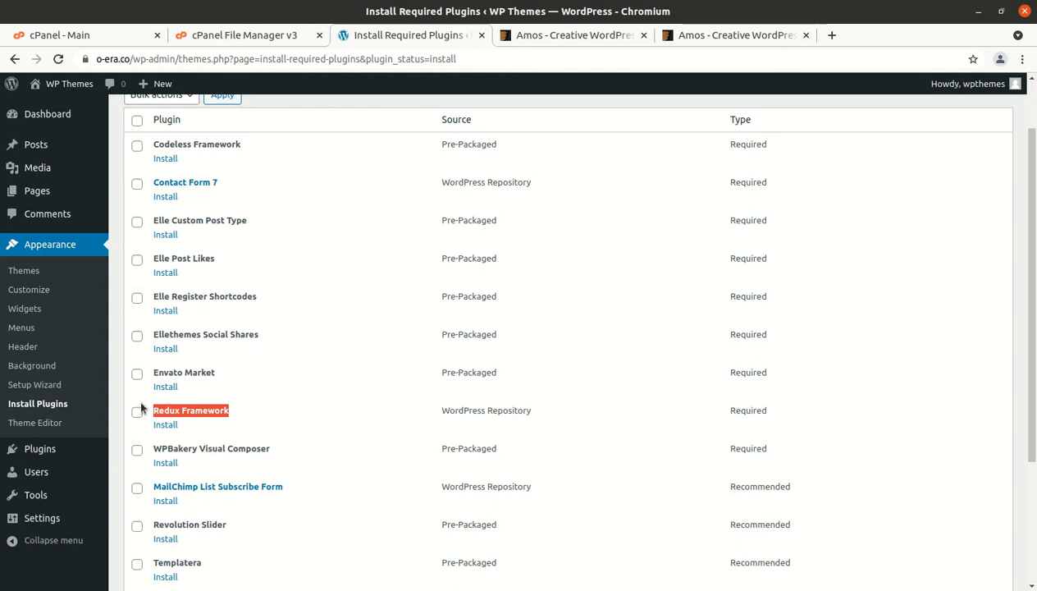
{"action": "left_click_drag", "start_coordinate": [269, 450], "coordinate": [153, 450]}
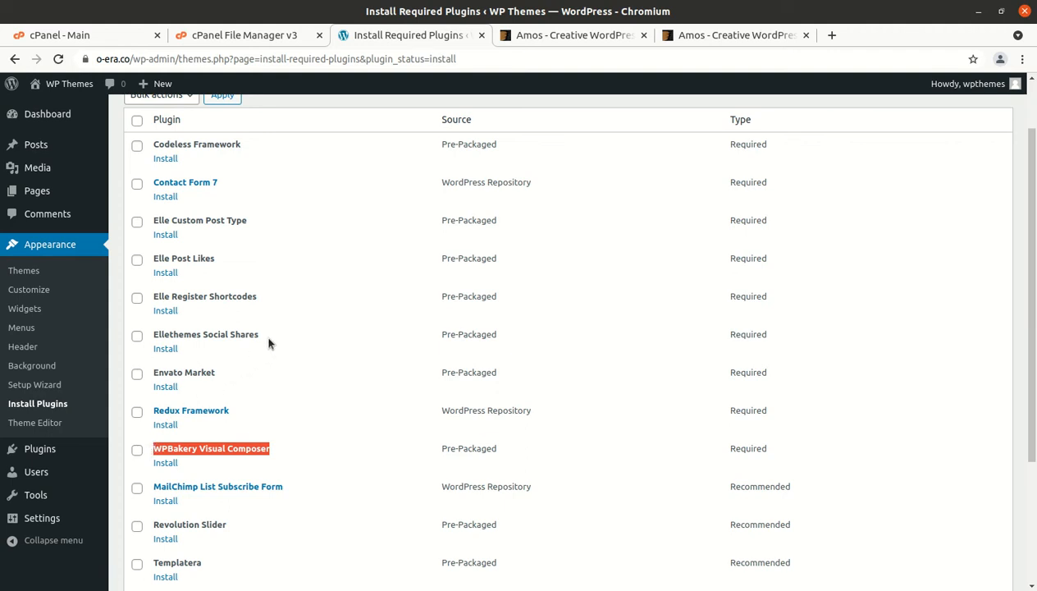
{"action": "left_click_drag", "start_coordinate": [239, 189], "coordinate": [153, 182]}
Examine the recommended plugins at the end of the list, highlighting Revolution Slider, Templatera and Yellow Pencil
{"action": "scroll", "coordinate": [255, 363], "scroll_direction": "down", "scroll_amount": 3}
{"action": "left_click_drag", "start_coordinate": [229, 433], "coordinate": [185, 423]}
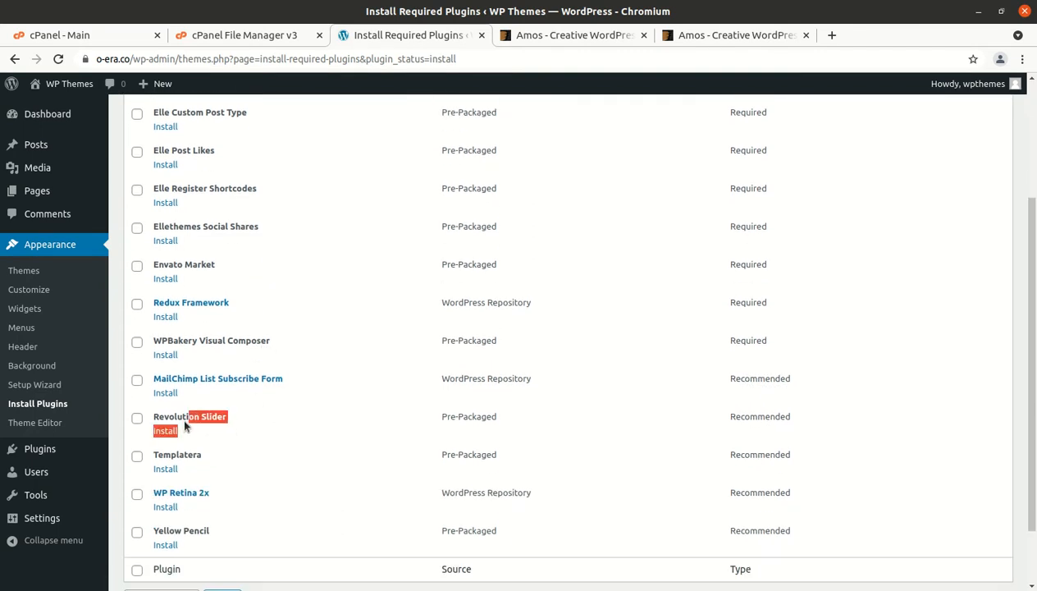
{"action": "left_click_drag", "start_coordinate": [222, 461], "coordinate": [150, 455]}
{"action": "left_click", "coordinate": [216, 468]}
{"action": "scroll", "coordinate": [209, 462], "scroll_direction": "down", "scroll_amount": 2}
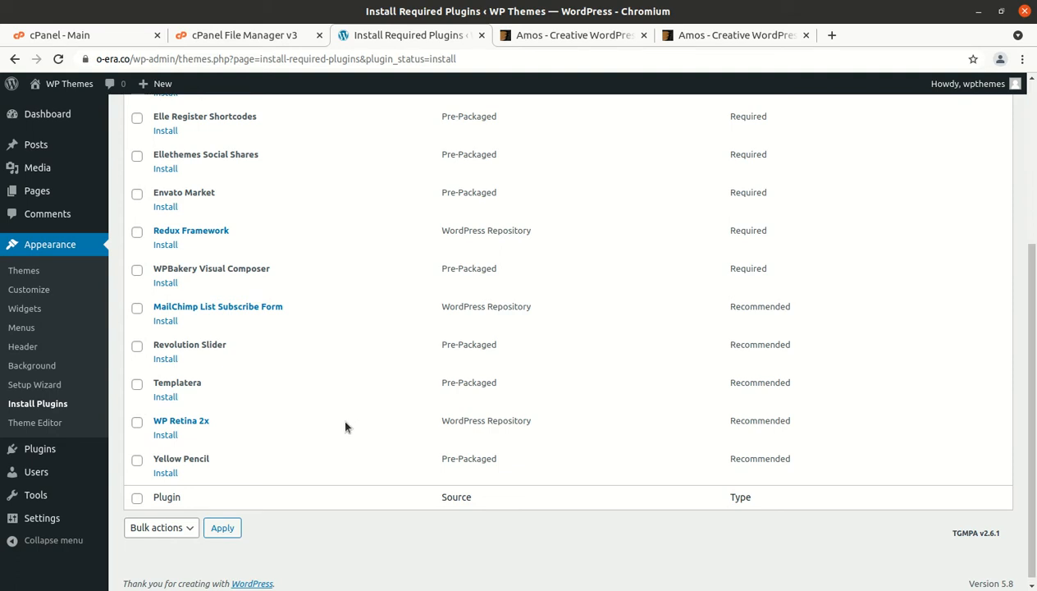
{"action": "left_click_drag", "start_coordinate": [229, 458], "coordinate": [151, 460]}
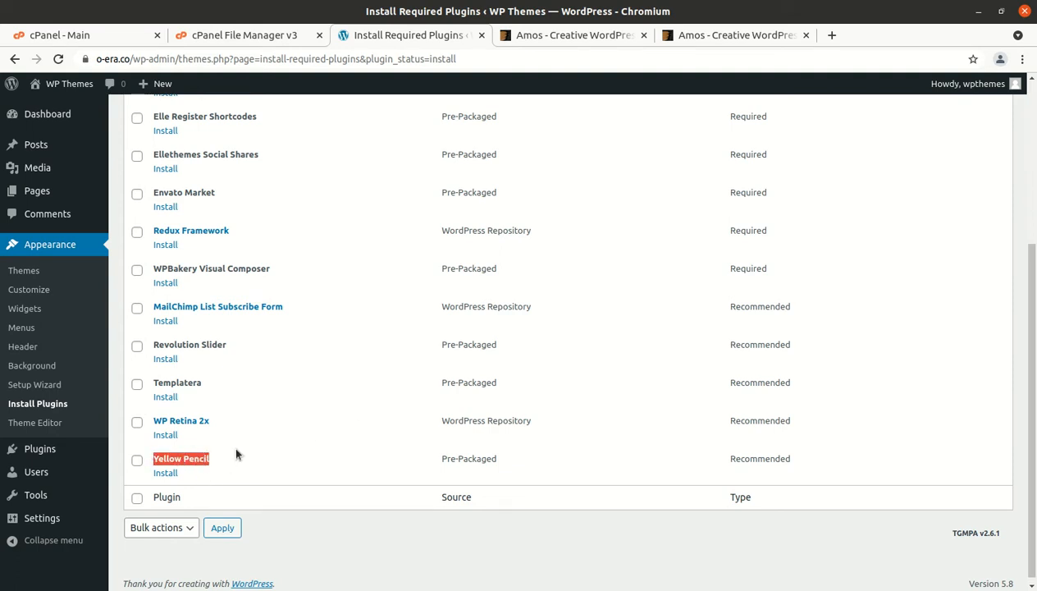
Select all listed plugins except Envato Market and bulk install them
{"action": "scroll", "coordinate": [278, 456], "scroll_direction": "up", "scroll_amount": 2}
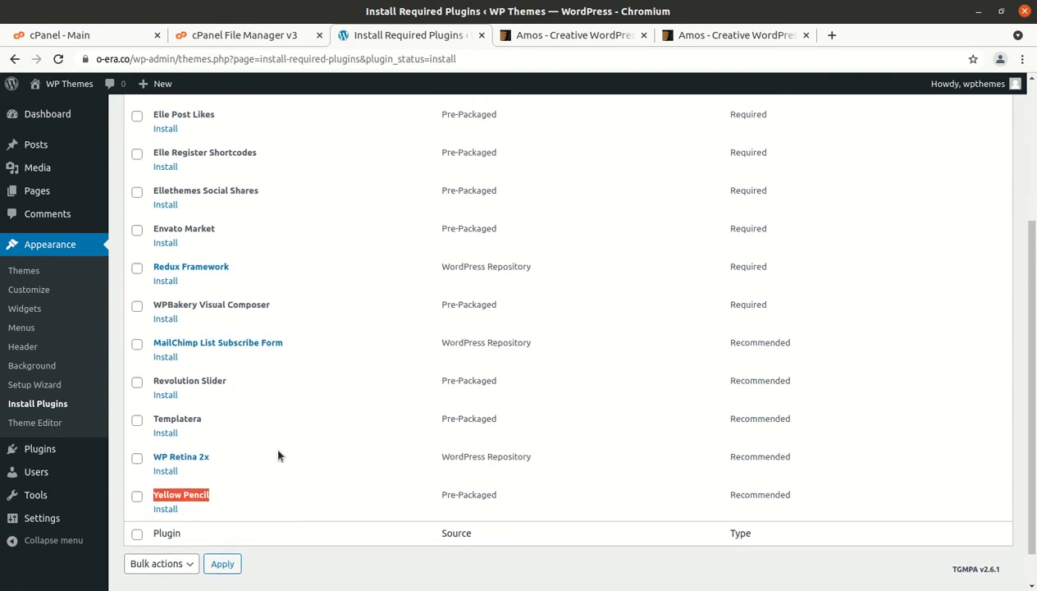
{"action": "scroll", "coordinate": [279, 320], "scroll_direction": "up", "scroll_amount": 3}
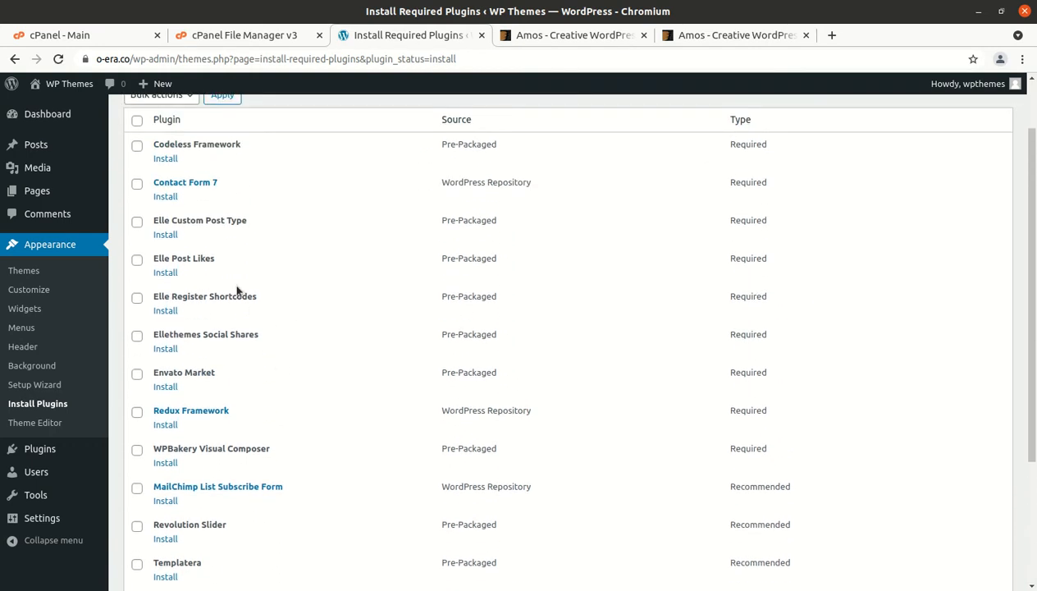
{"action": "scroll", "coordinate": [233, 291], "scroll_direction": "up", "scroll_amount": 1}
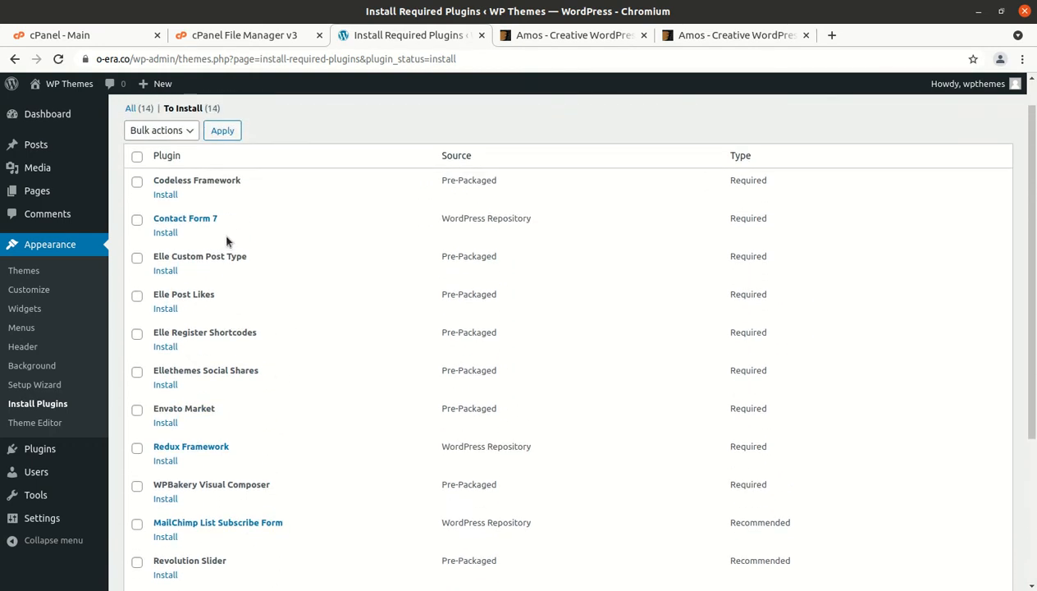
{"action": "left_click", "coordinate": [137, 157]}
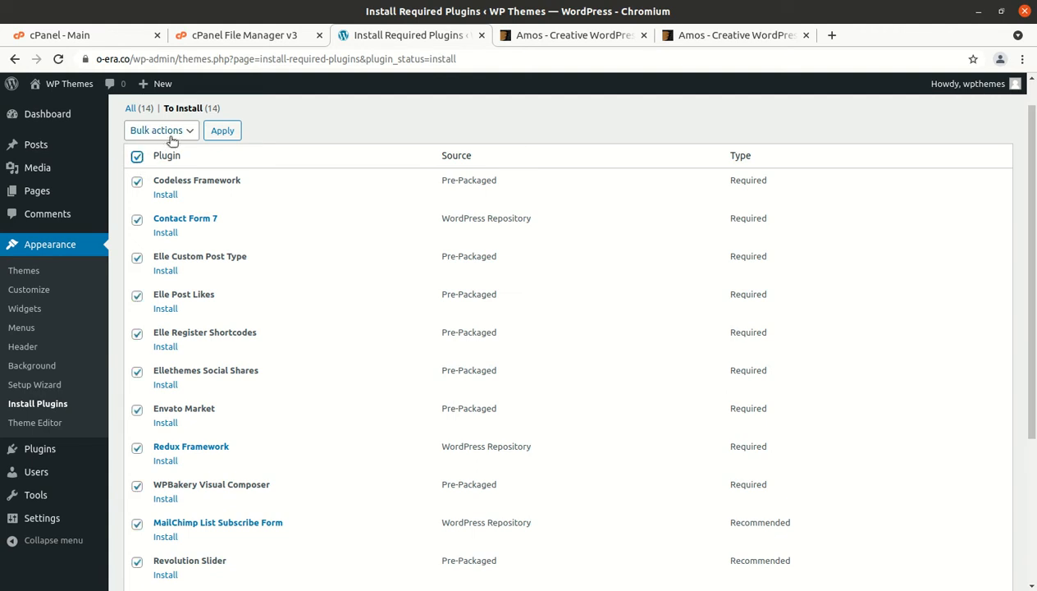
{"action": "left_click", "coordinate": [137, 410]}
{"action": "scroll", "coordinate": [263, 401], "scroll_direction": "down", "scroll_amount": 5}
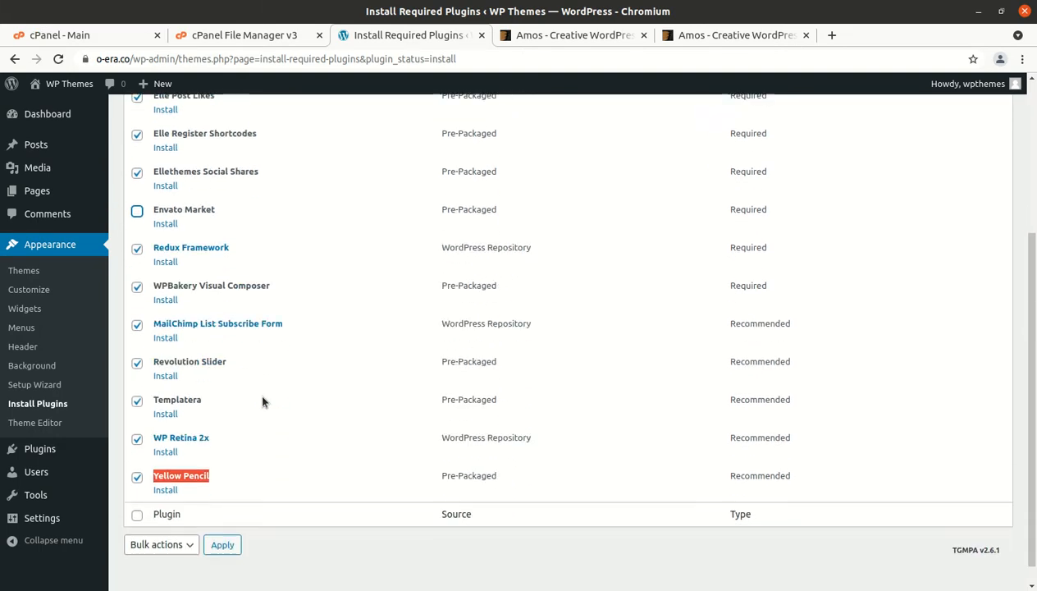
{"action": "scroll", "coordinate": [263, 401], "scroll_direction": "up", "scroll_amount": 6}
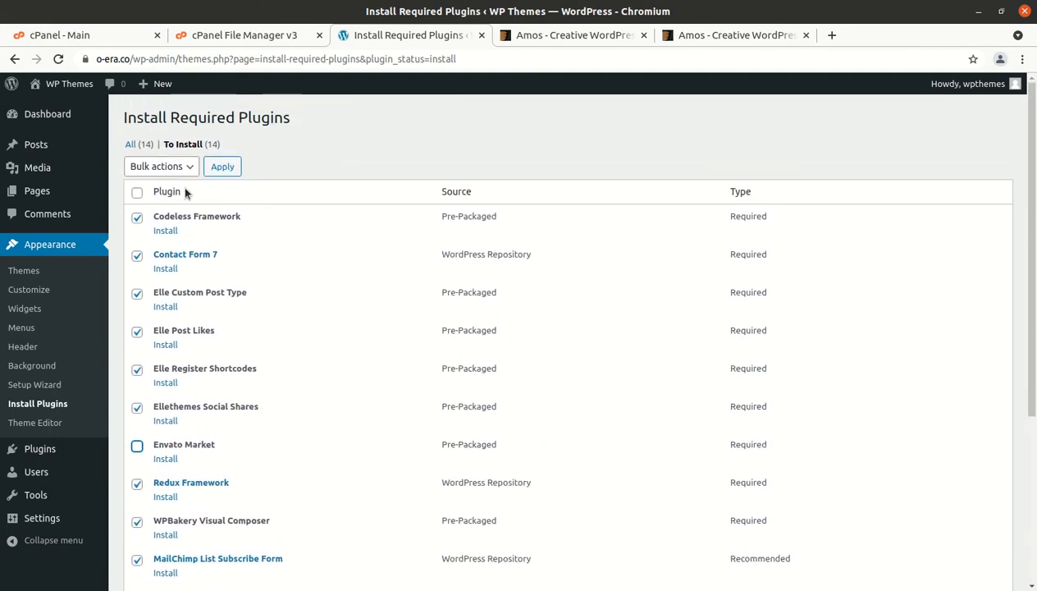
{"action": "left_click", "coordinate": [181, 167]}
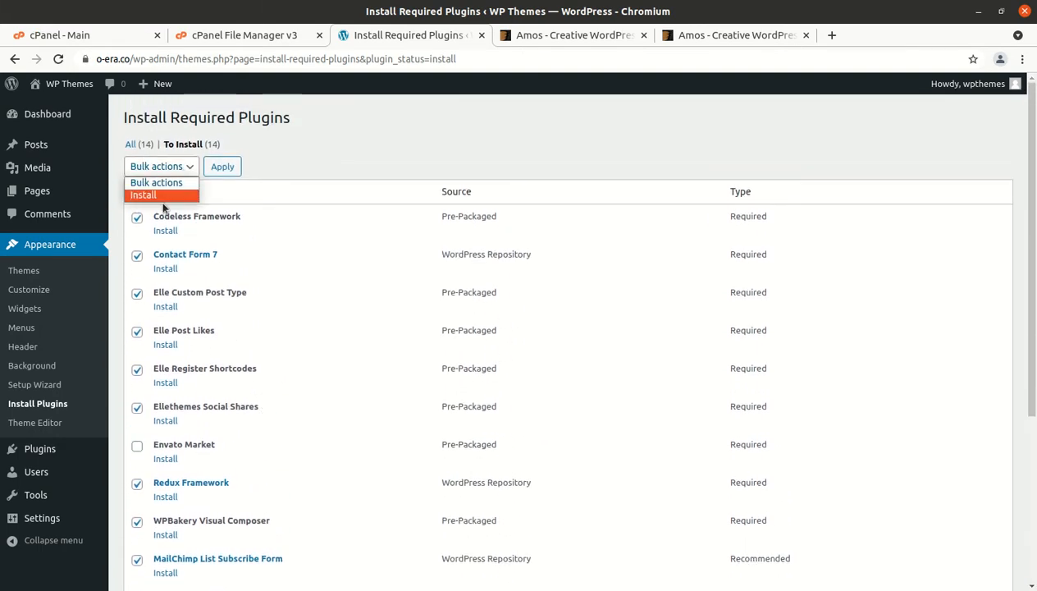
{"action": "left_click", "coordinate": [152, 194]}
{"action": "left_click", "coordinate": [223, 167]}
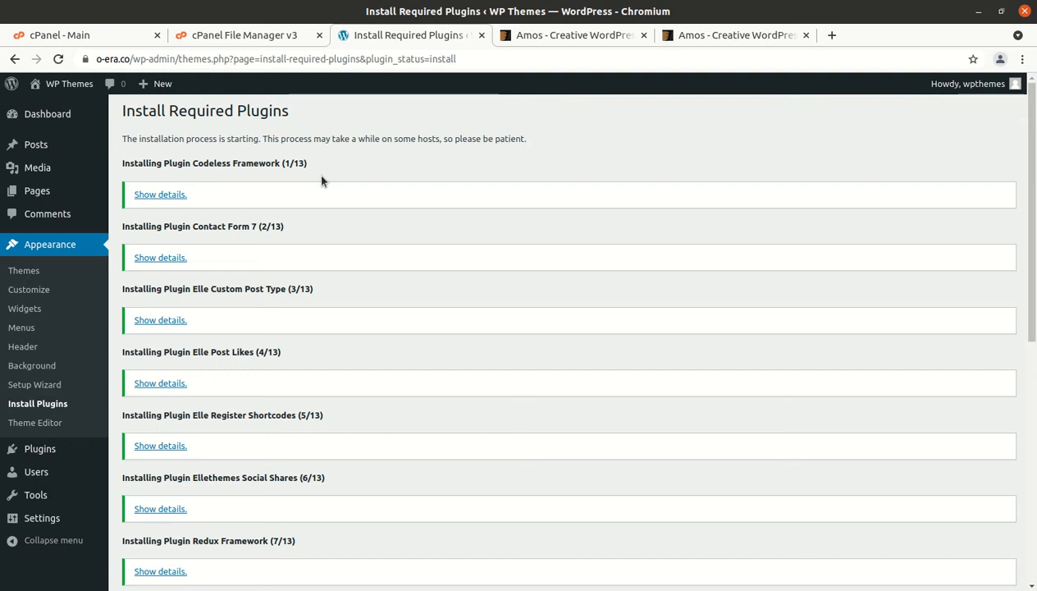
Look through the plugin installation log to its end and return to the required plugins installer
{"action": "scroll", "coordinate": [308, 322], "scroll_direction": "down", "scroll_amount": 1}
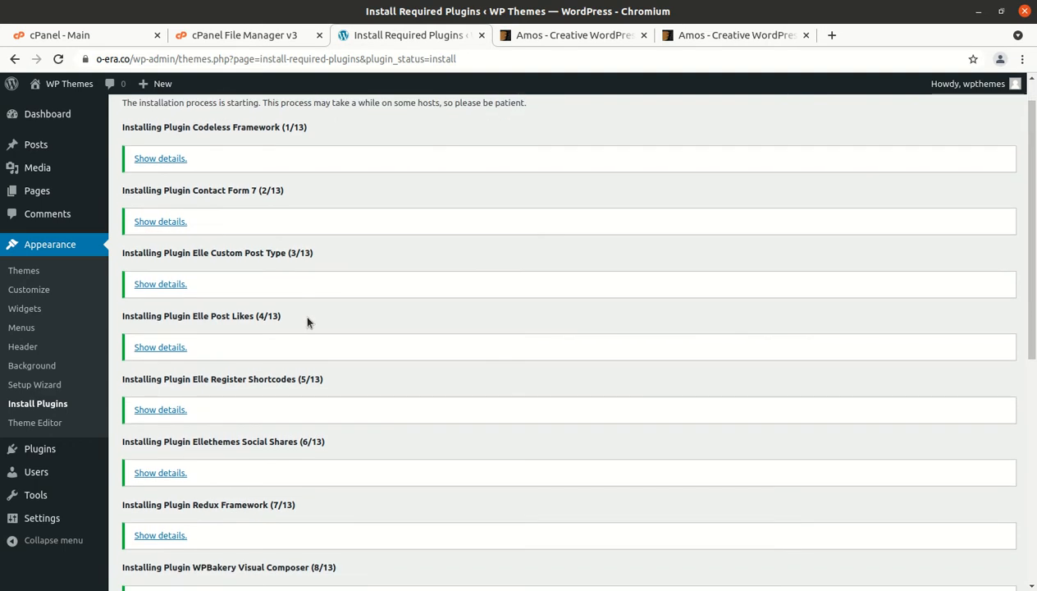
{"action": "scroll", "coordinate": [308, 322], "scroll_direction": "down", "scroll_amount": 2}
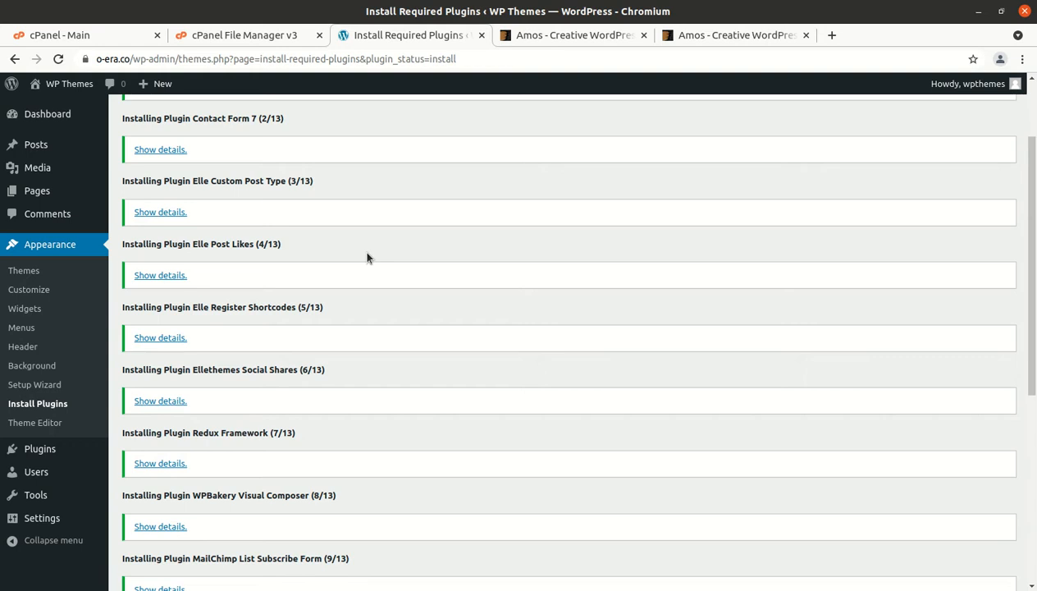
{"action": "scroll", "coordinate": [389, 279], "scroll_direction": "up", "scroll_amount": 2}
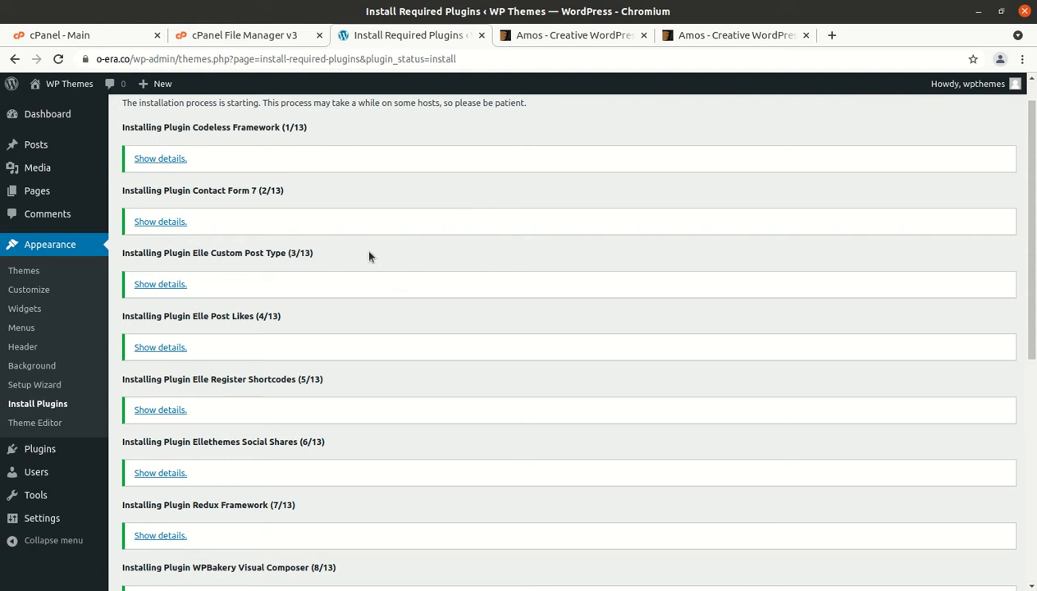
{"action": "scroll", "coordinate": [370, 257], "scroll_direction": "down", "scroll_amount": 10}
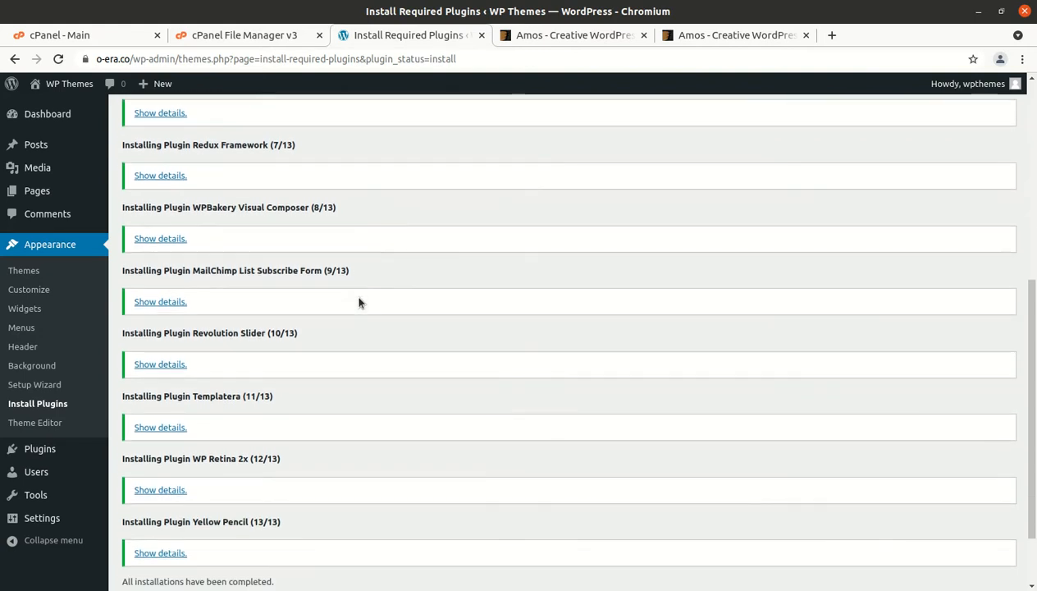
{"action": "scroll", "coordinate": [359, 303], "scroll_direction": "down", "scroll_amount": 2}
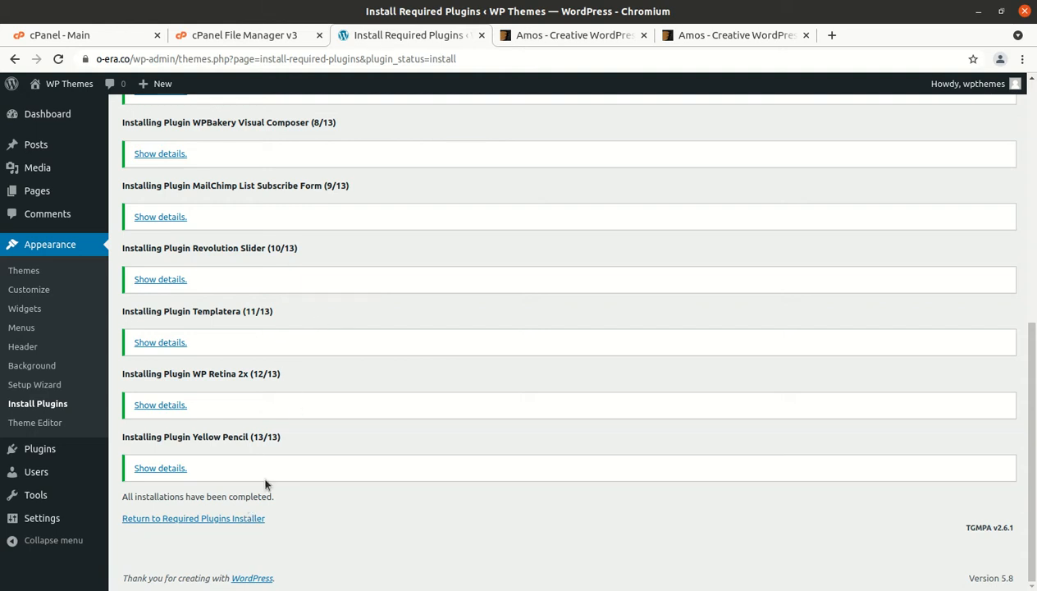
{"action": "left_click", "coordinate": [229, 518]}
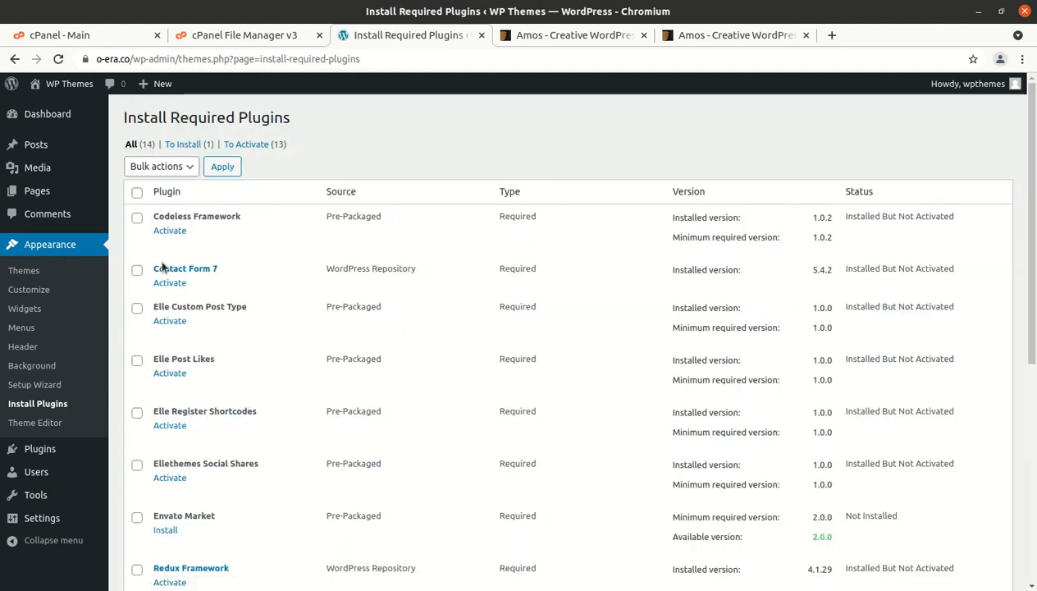
Select all plugins except Envato Market and bulk activate them
{"action": "scroll", "coordinate": [169, 406], "scroll_direction": "down", "scroll_amount": 3}
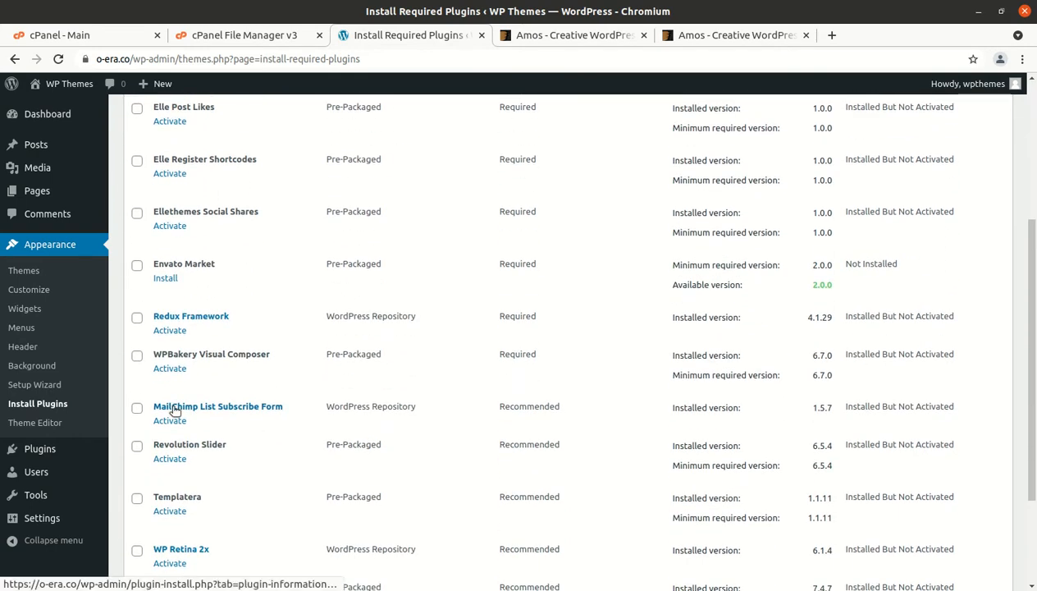
{"action": "scroll", "coordinate": [174, 410], "scroll_direction": "up", "scroll_amount": 3}
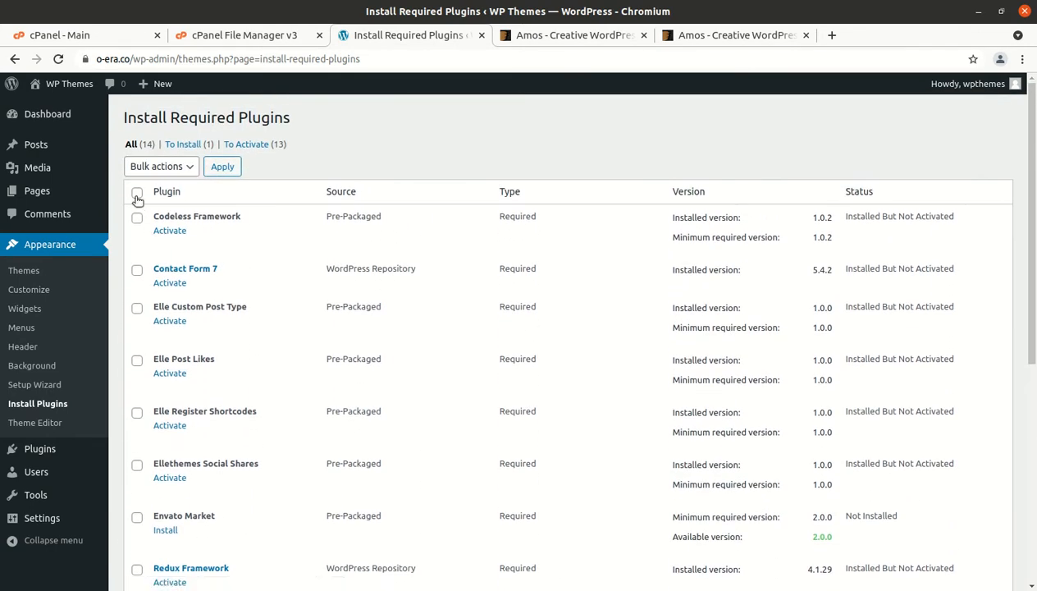
{"action": "left_click", "coordinate": [137, 194]}
{"action": "scroll", "coordinate": [156, 460], "scroll_direction": "down", "scroll_amount": 1}
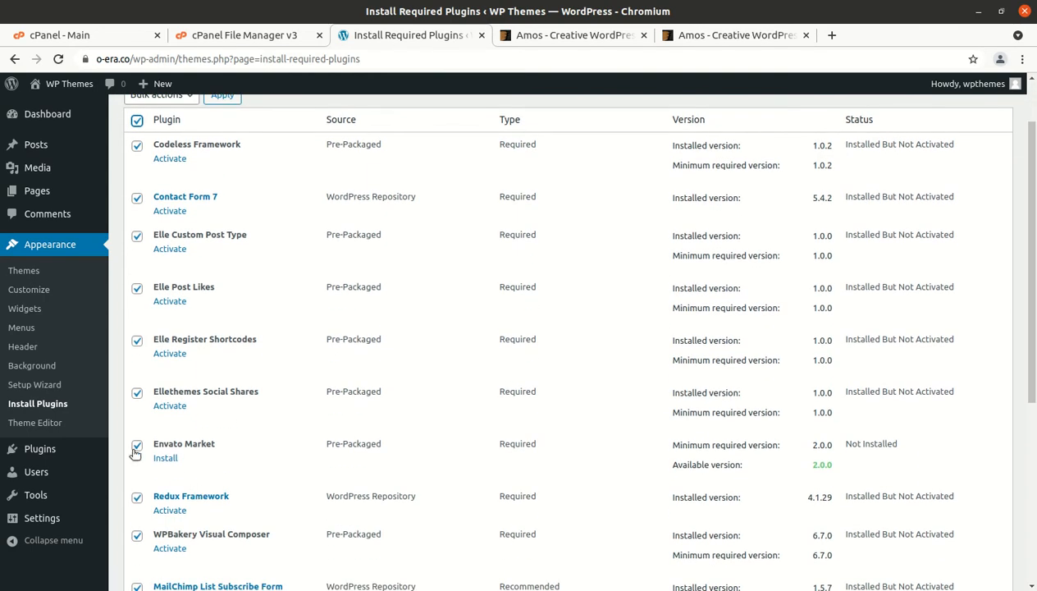
{"action": "left_click", "coordinate": [136, 451]}
{"action": "scroll", "coordinate": [226, 482], "scroll_direction": "down", "scroll_amount": 4}
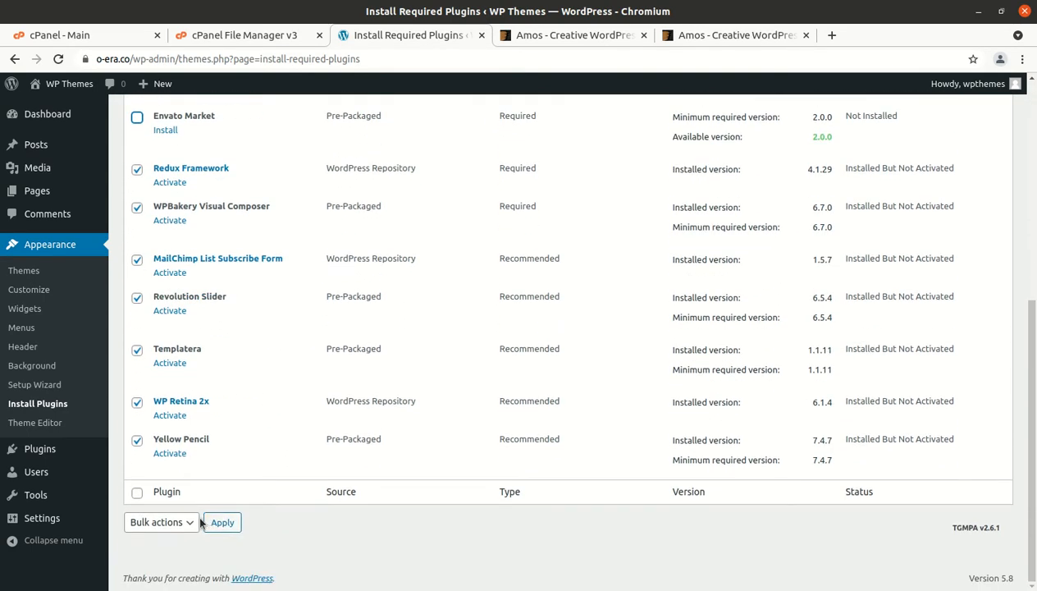
{"action": "left_click", "coordinate": [164, 522]}
{"action": "left_click", "coordinate": [157, 572]}
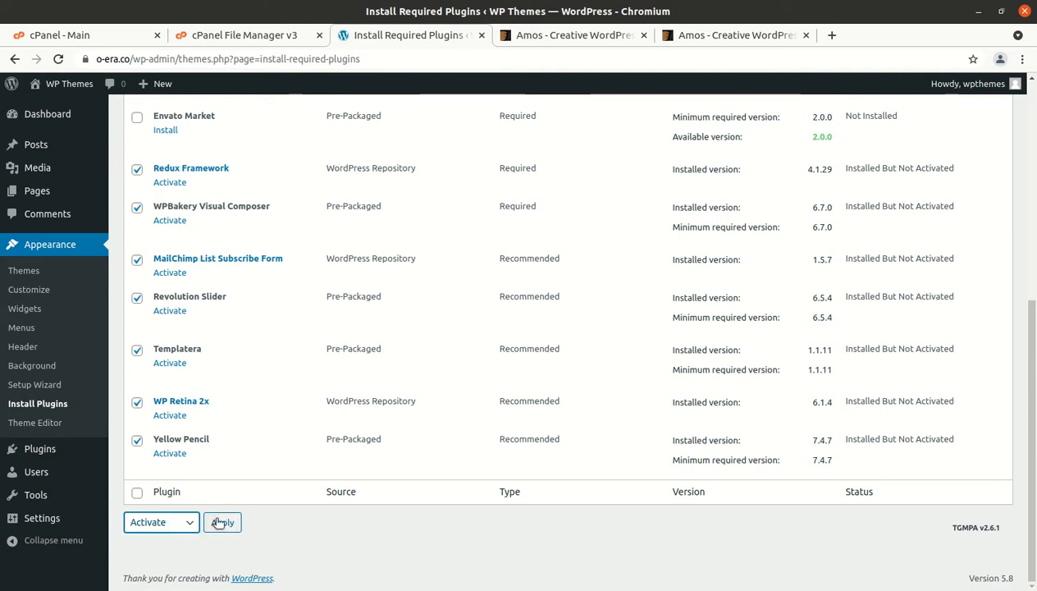
{"action": "left_click", "coordinate": [220, 523]}
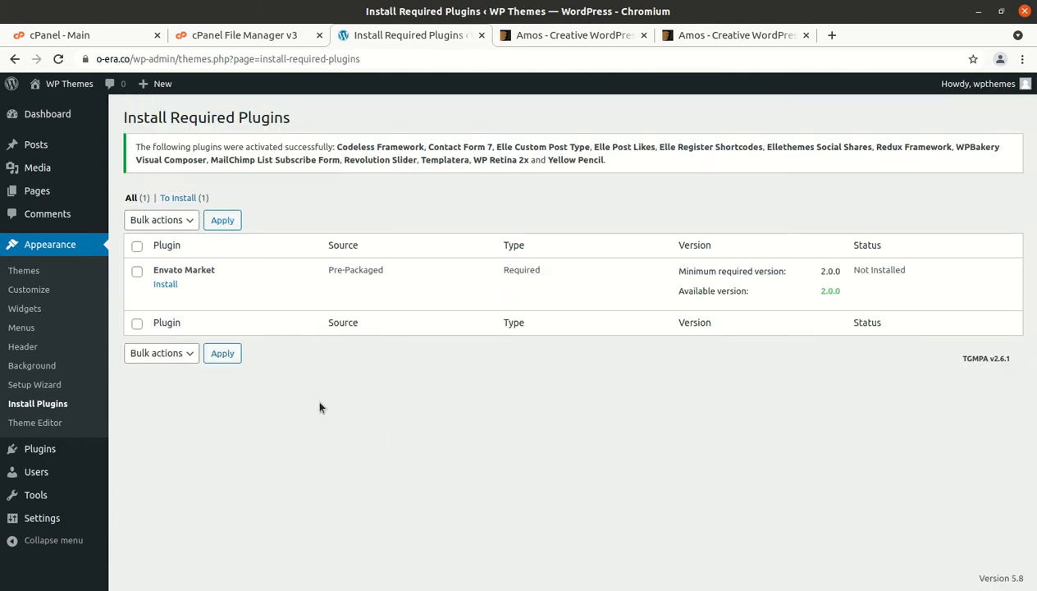
Go to the Dashboard, dismiss the Envato Market and WPBakery Page Builder notices and hide the WP Retina 2x renaming notice forever
{"action": "left_click", "coordinate": [53, 121]}
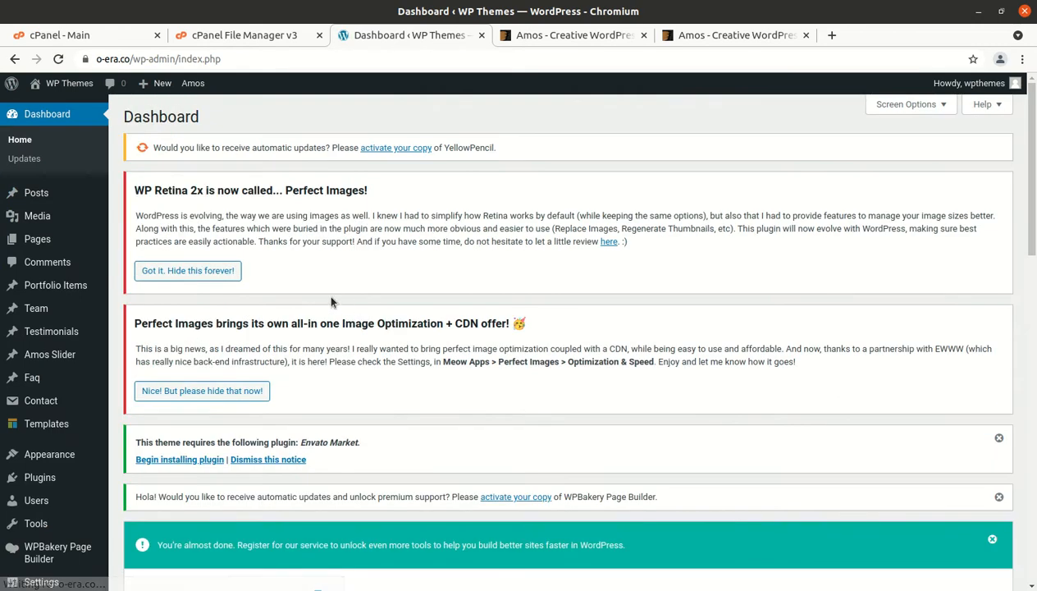
{"action": "left_click", "coordinate": [999, 437]}
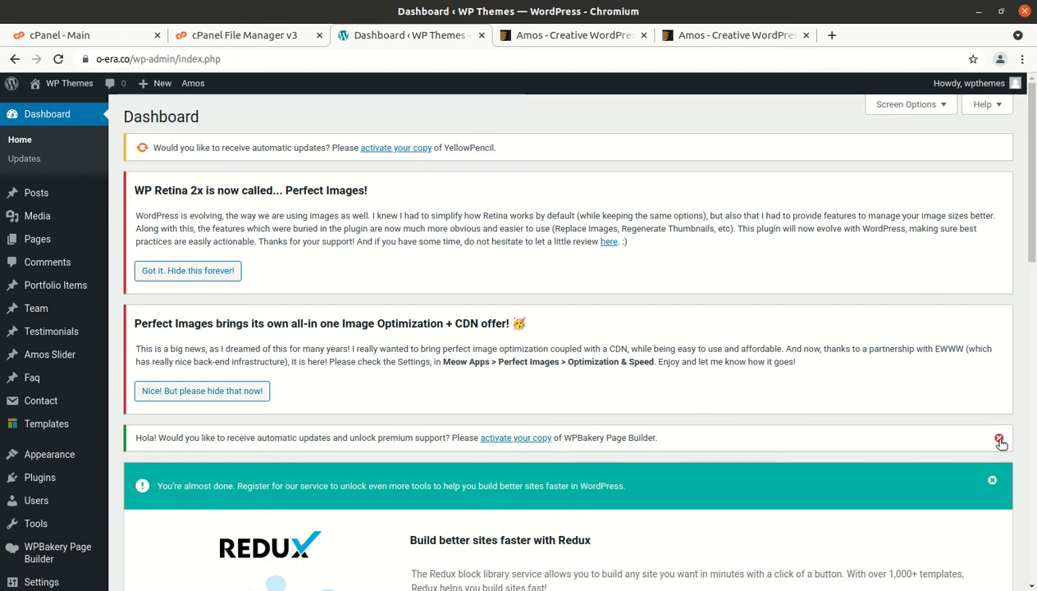
{"action": "left_click", "coordinate": [998, 438]}
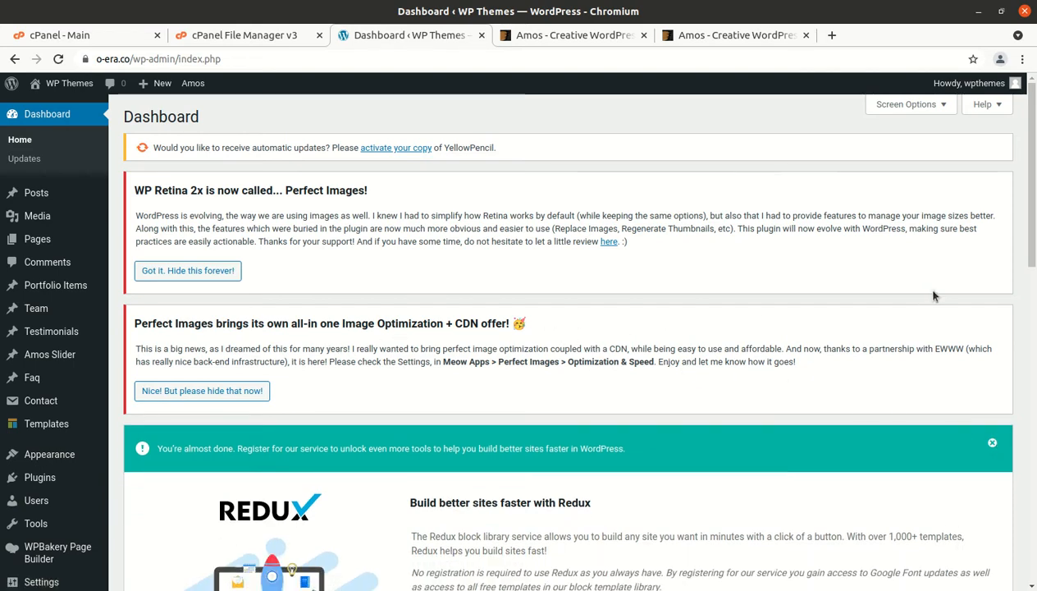
{"action": "scroll", "coordinate": [309, 271], "scroll_direction": "down", "scroll_amount": 3}
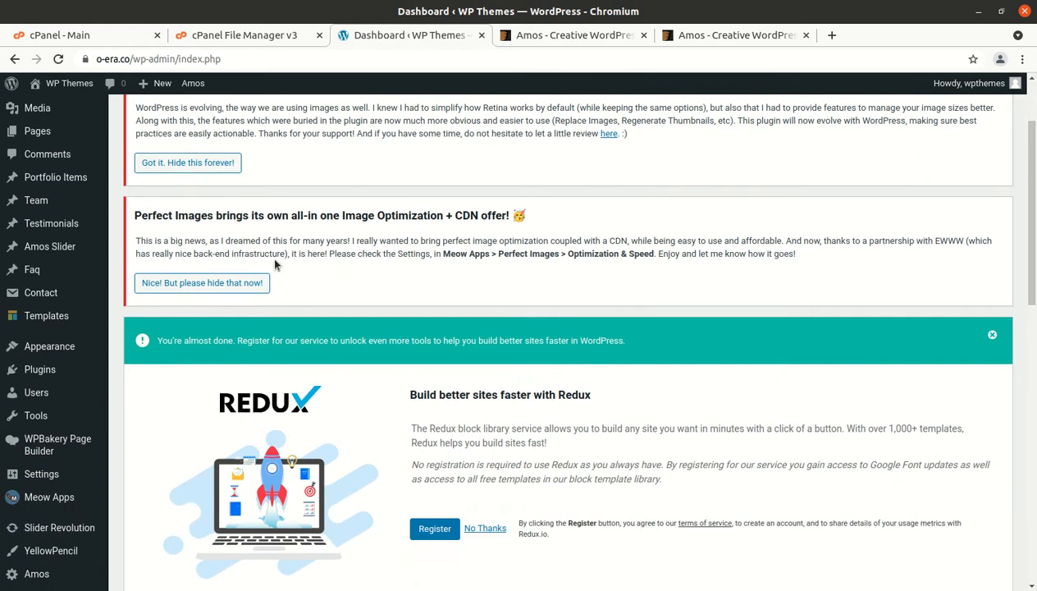
{"action": "left_click", "coordinate": [185, 164]}
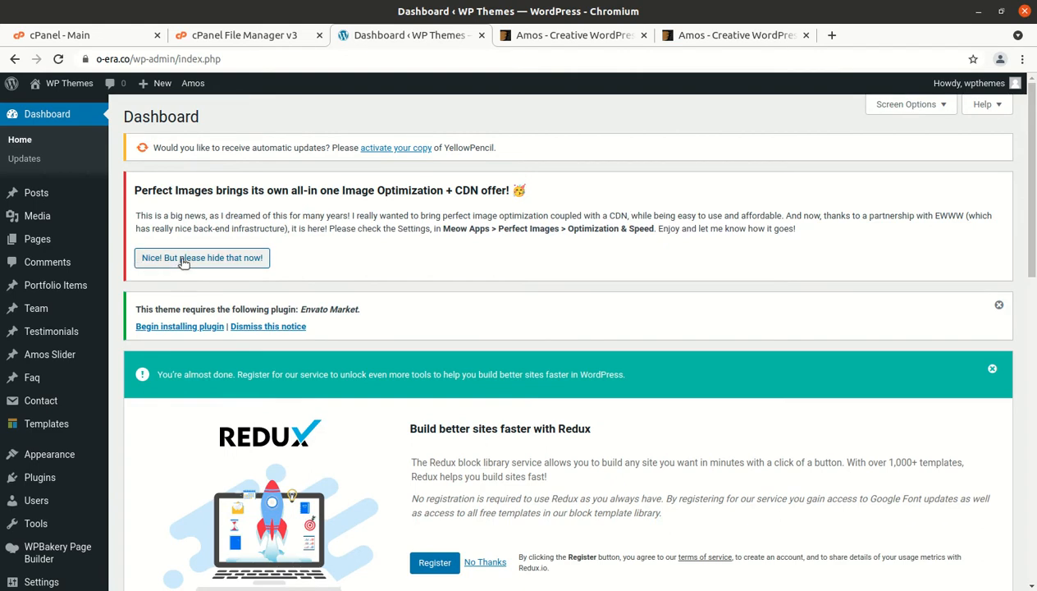
Hide the Perfect Images offer and dismiss the Envato Market and Redux registration notices on the dashboard
{"action": "left_click", "coordinate": [194, 258]}
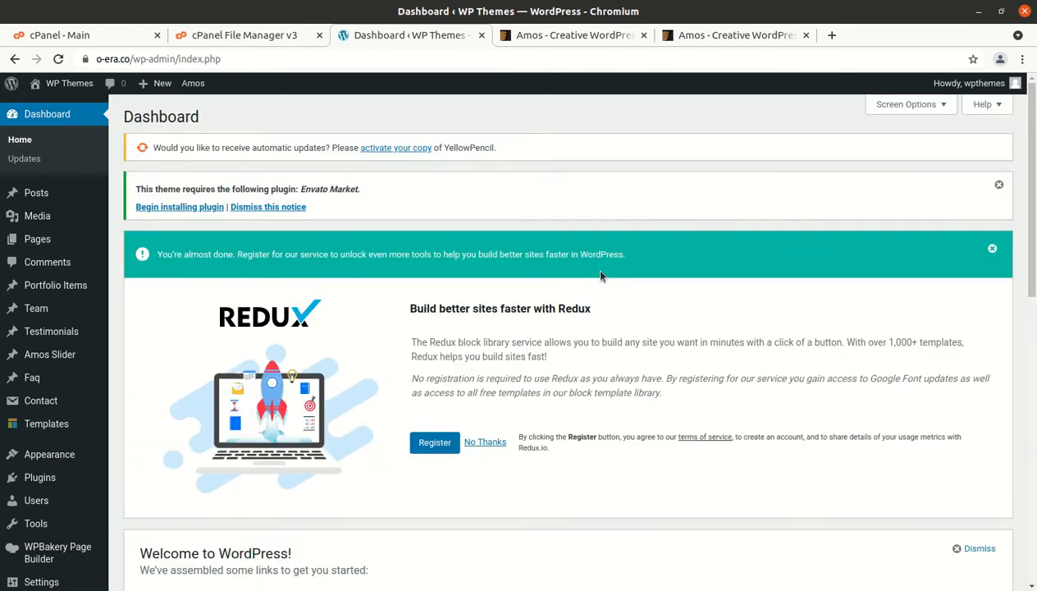
{"action": "left_click", "coordinate": [998, 184]}
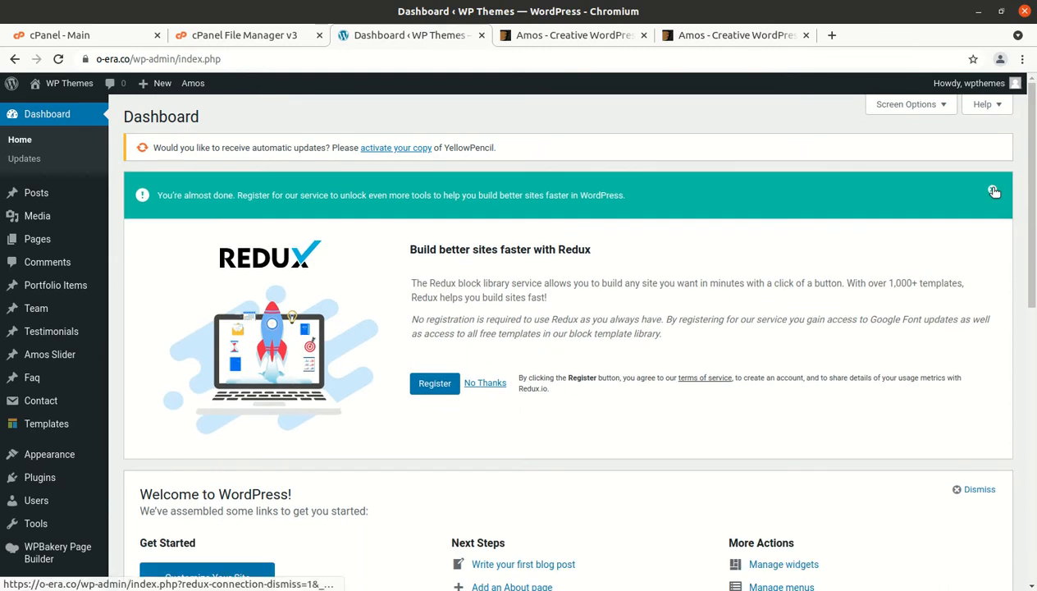
{"action": "left_click", "coordinate": [992, 190]}
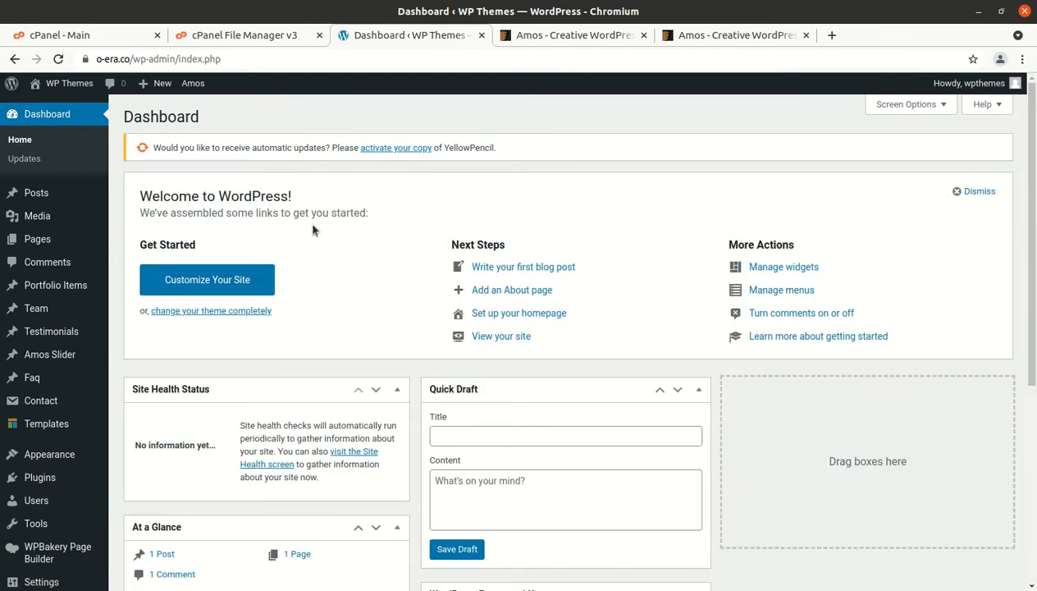
Look over the cleared dashboard and visit the WP Themes site's front end in a new browser tab
{"action": "scroll", "coordinate": [291, 238], "scroll_direction": "down", "scroll_amount": 2}
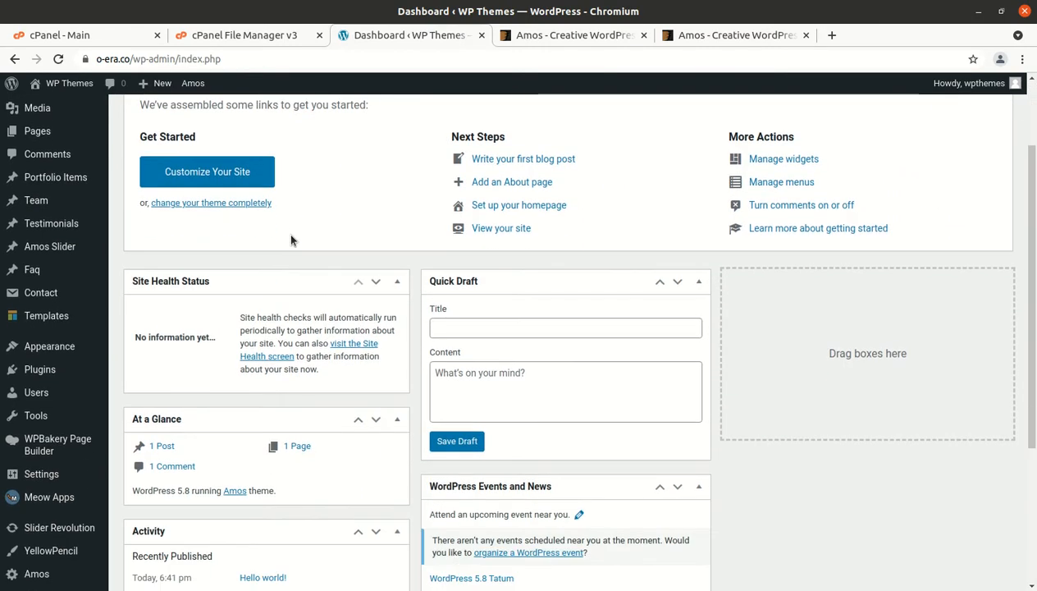
{"action": "scroll", "coordinate": [292, 236], "scroll_direction": "down", "scroll_amount": 2}
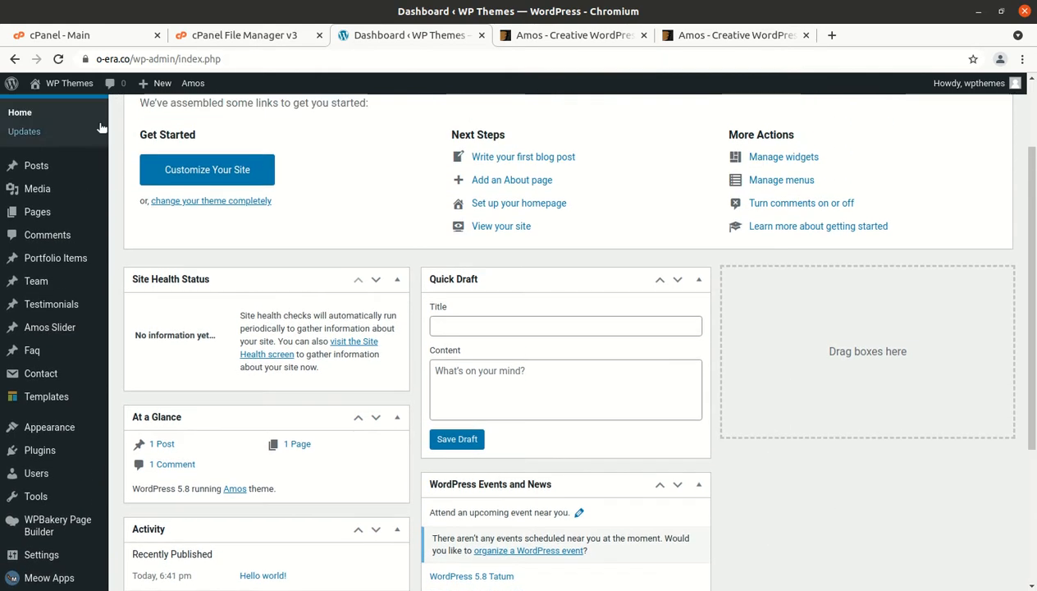
{"action": "scroll", "coordinate": [120, 139], "scroll_direction": "up", "scroll_amount": 3}
{"action": "mouse_move", "coordinate": [67, 88]}
{"action": "left_click", "coordinate": [49, 107]}
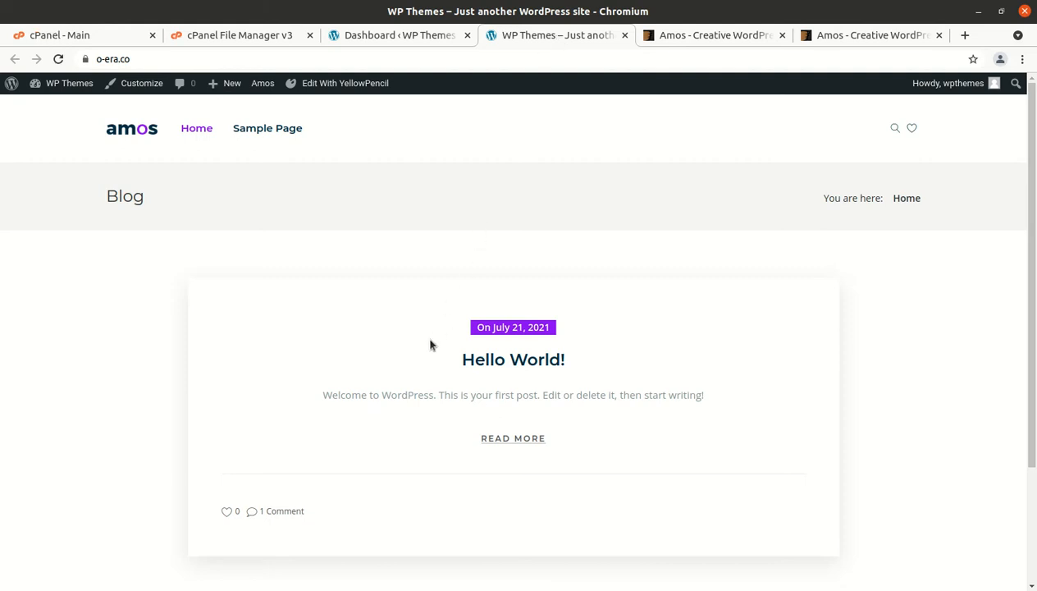
Switch to the Amos live preview on ThemeForest and examine the demo homepage's hero slider and feature sections
{"action": "left_click", "coordinate": [706, 37]}
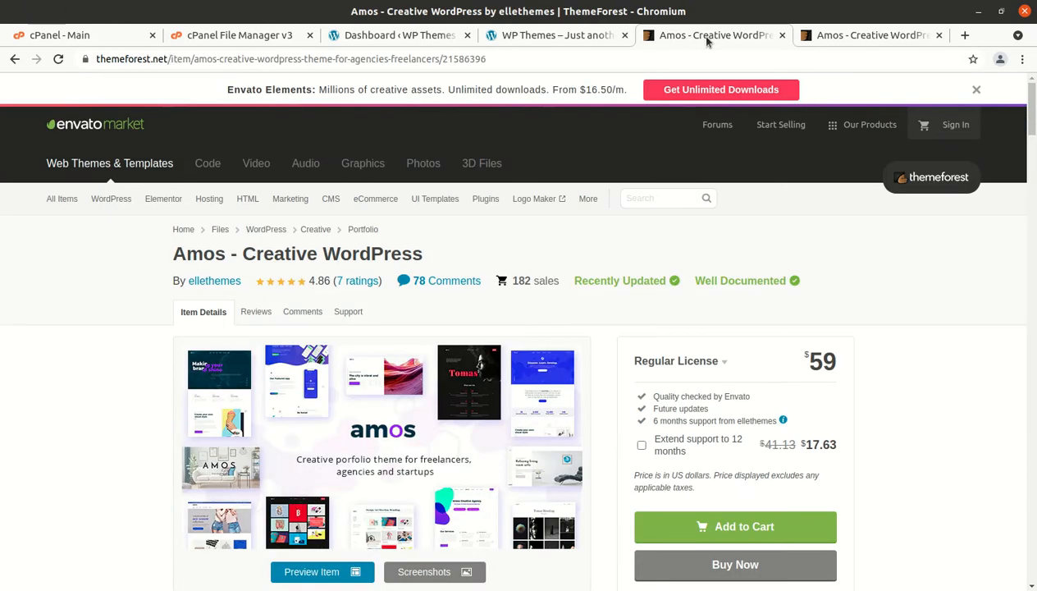
{"action": "left_click", "coordinate": [813, 38]}
{"action": "scroll", "coordinate": [403, 369], "scroll_direction": "up", "scroll_amount": 20}
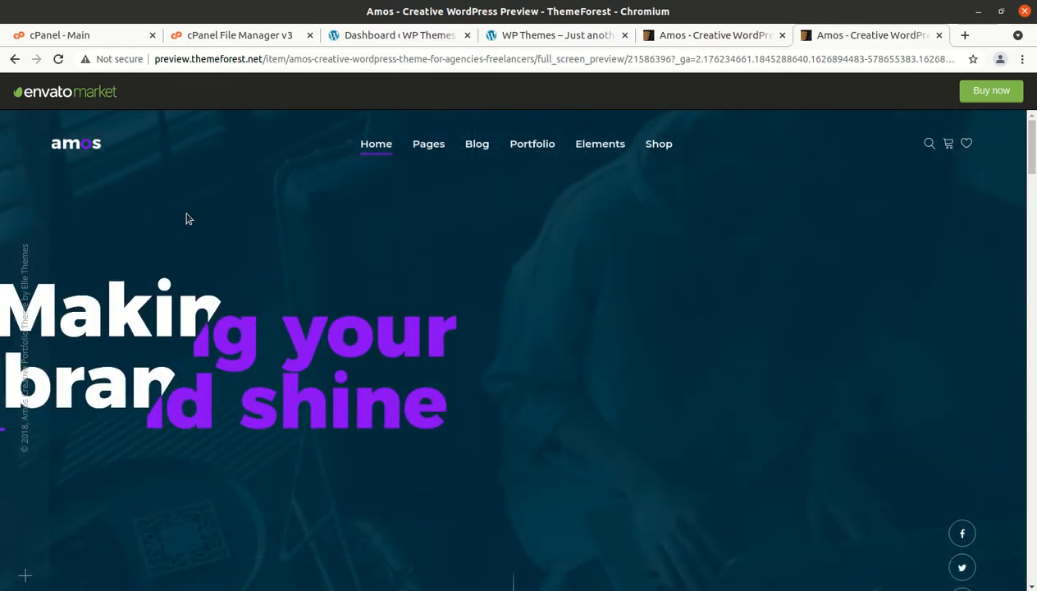
{"action": "scroll", "coordinate": [526, 432], "scroll_direction": "down", "scroll_amount": 1}
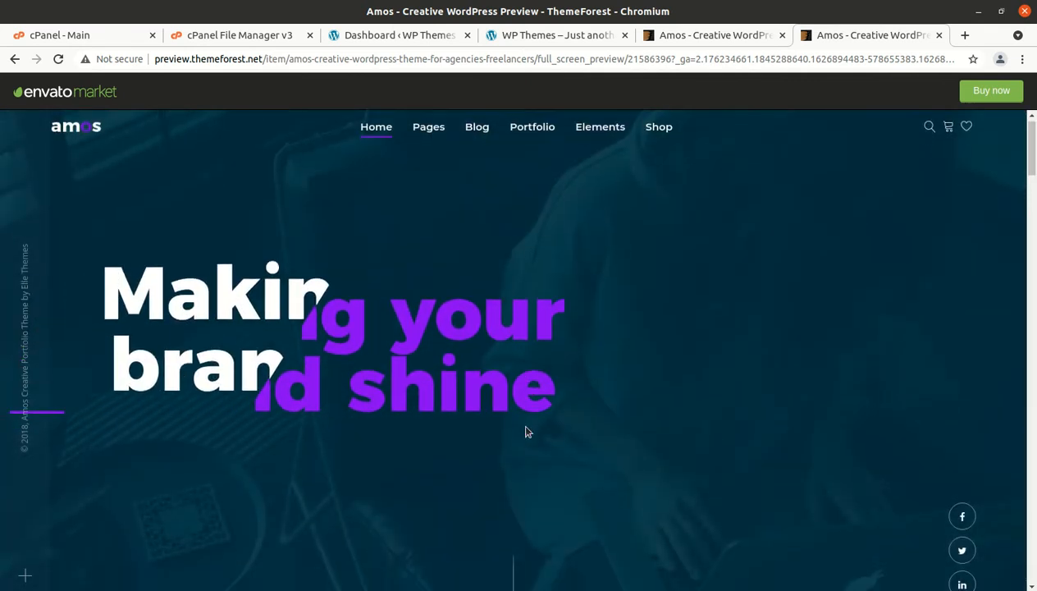
{"action": "scroll", "coordinate": [526, 433], "scroll_direction": "down", "scroll_amount": 2}
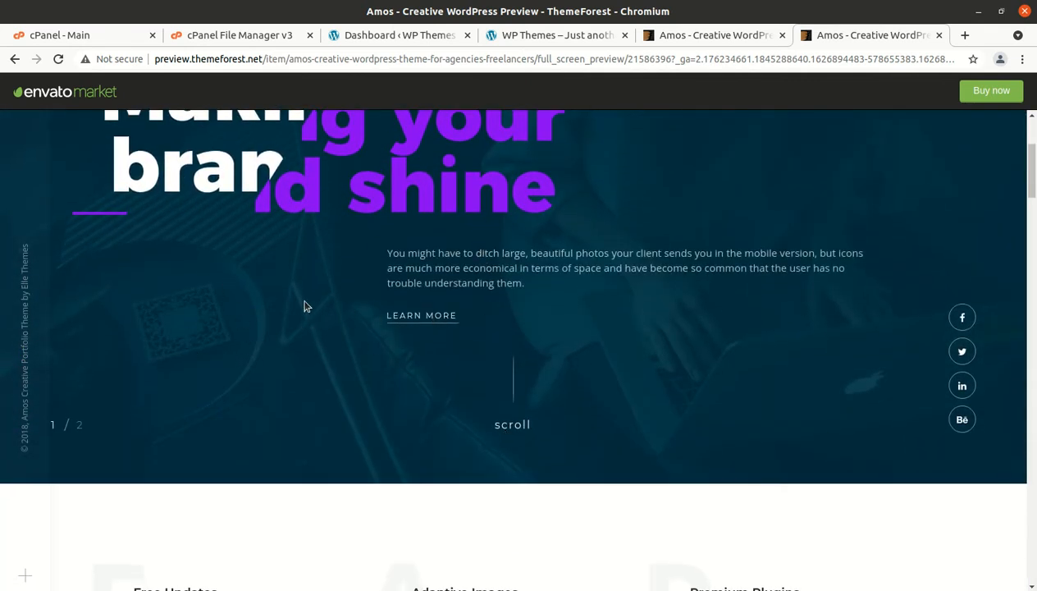
{"action": "scroll", "coordinate": [304, 306], "scroll_direction": "down", "scroll_amount": 3}
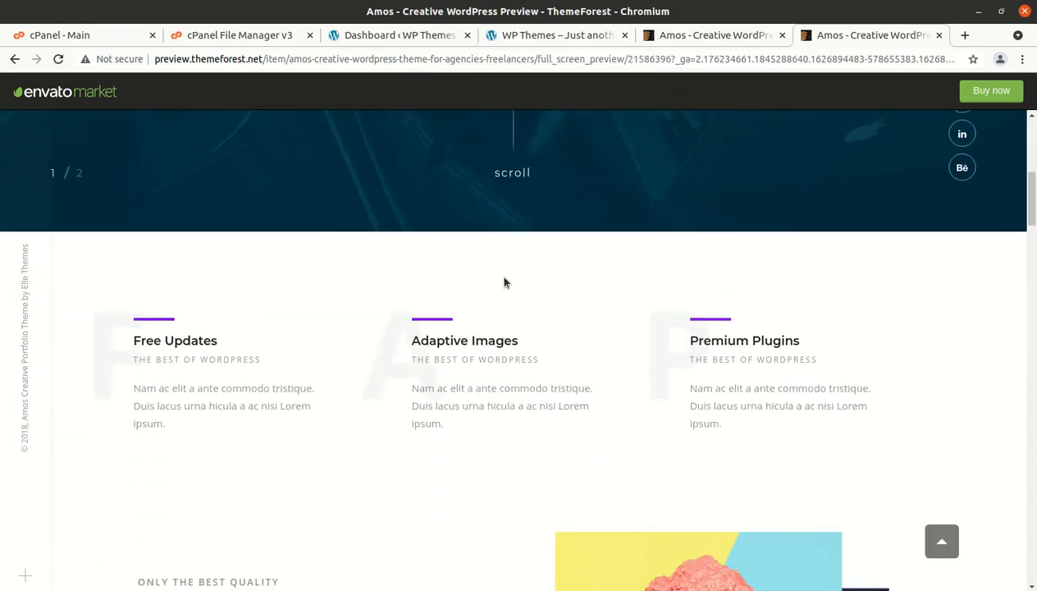
{"action": "scroll", "coordinate": [504, 281], "scroll_direction": "up", "scroll_amount": 2}
{"action": "scroll", "coordinate": [505, 281], "scroll_direction": "up", "scroll_amount": 2}
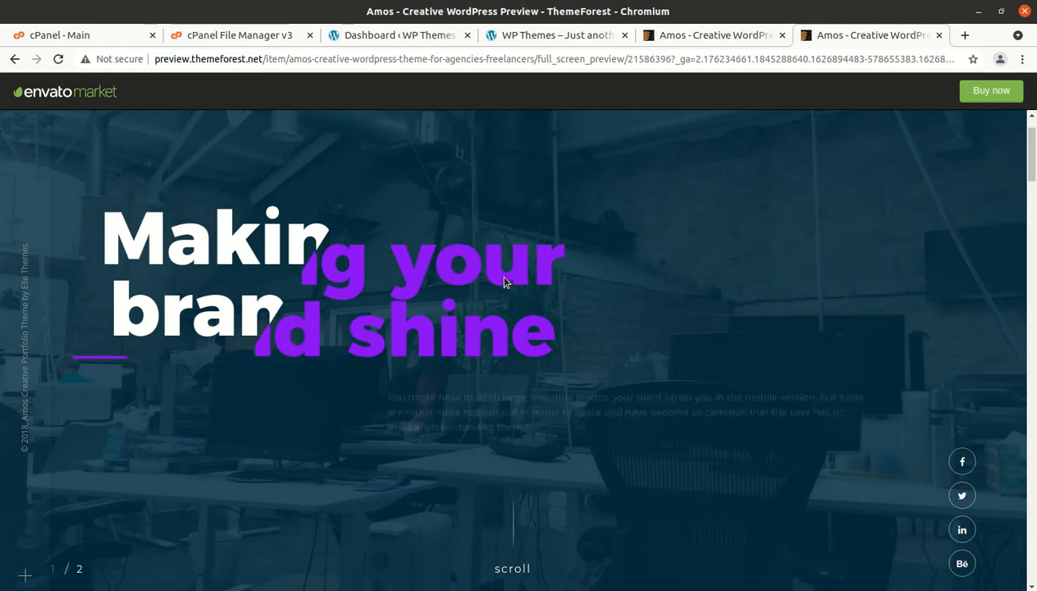
Compare the WP Themes site's front page, down to its footer, with the Amos demo homepage on ThemeForest
{"action": "left_click", "coordinate": [530, 36]}
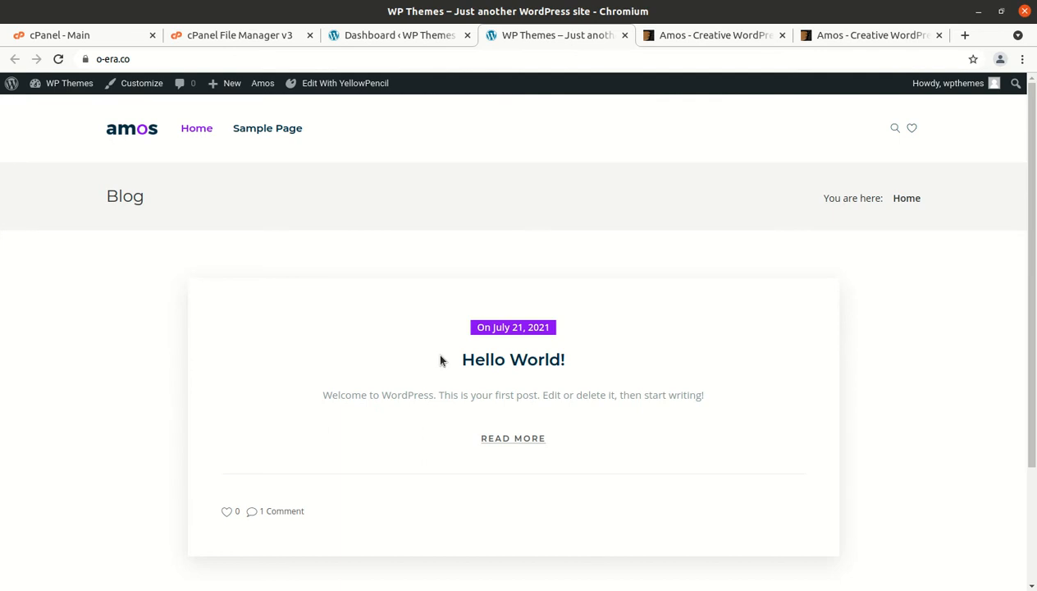
{"action": "scroll", "coordinate": [439, 359], "scroll_direction": "down", "scroll_amount": 3}
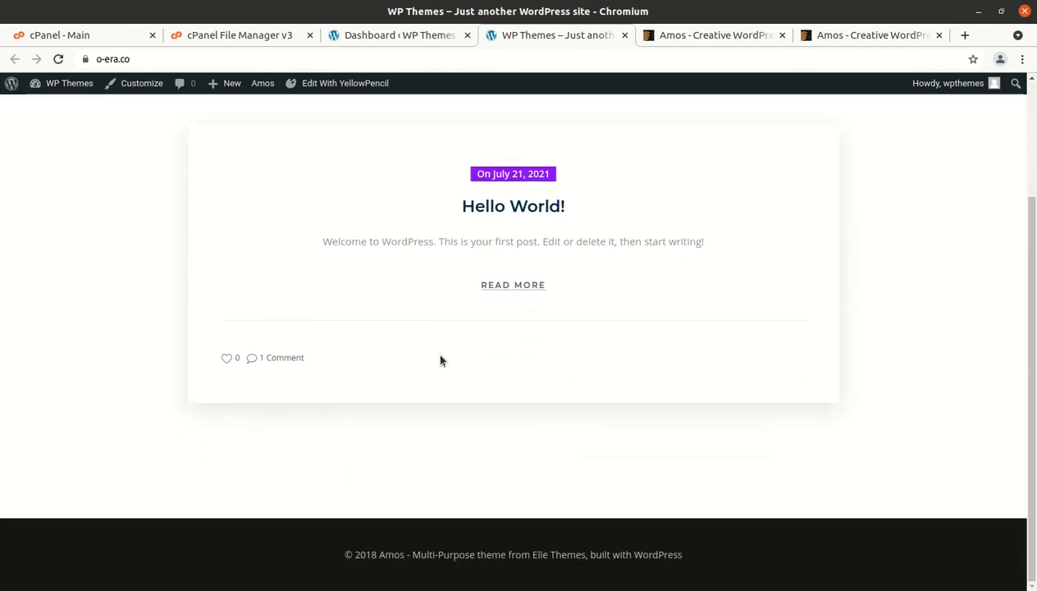
{"action": "scroll", "coordinate": [490, 464], "scroll_direction": "up", "scroll_amount": 3}
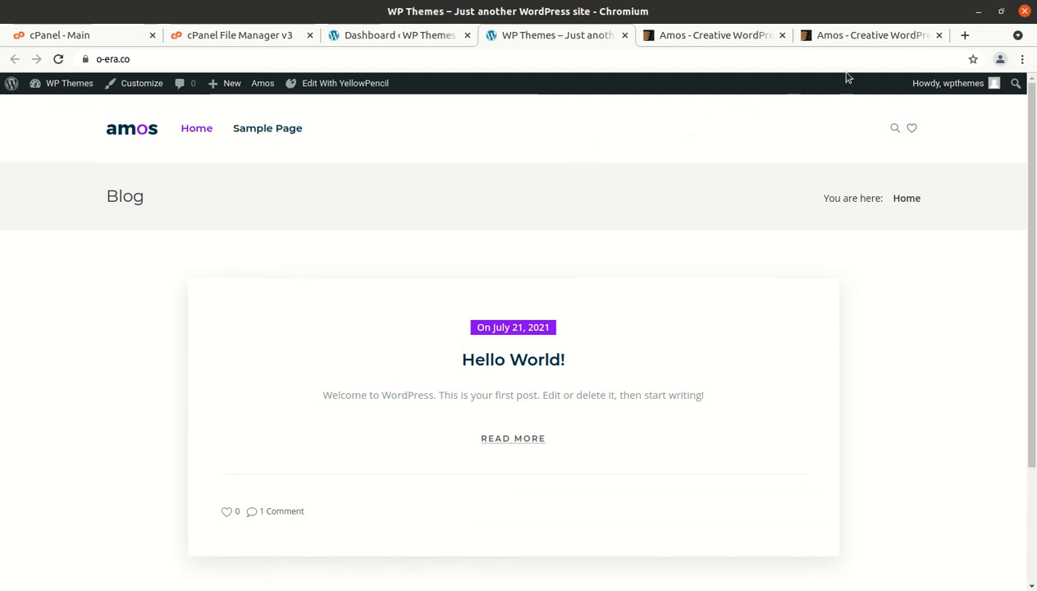
{"action": "left_click", "coordinate": [845, 35]}
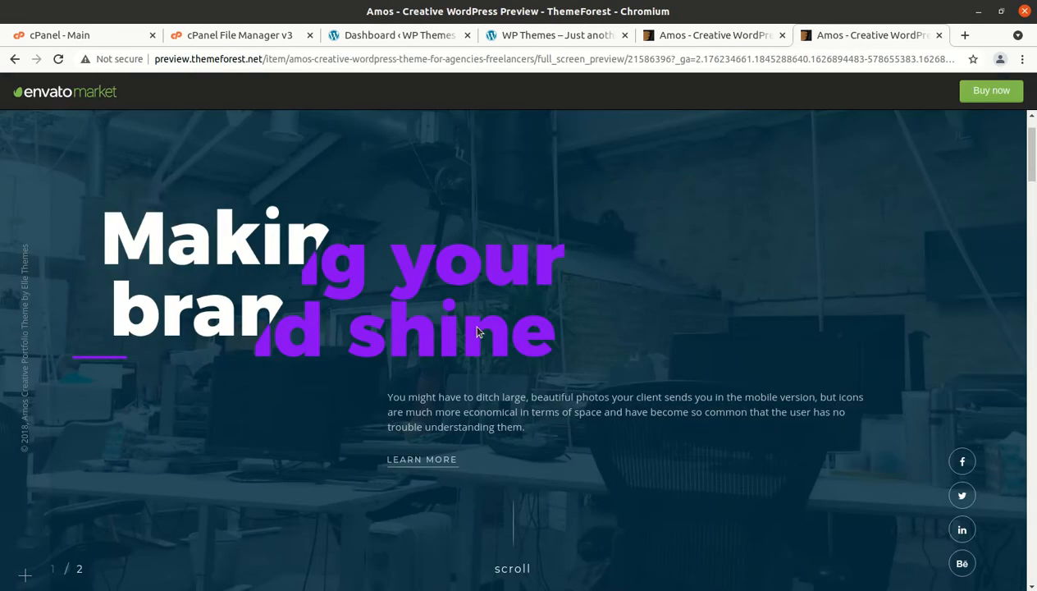
{"action": "scroll", "coordinate": [480, 331], "scroll_direction": "down", "scroll_amount": 5}
{"action": "scroll", "coordinate": [479, 331], "scroll_direction": "up", "scroll_amount": 2}
{"action": "scroll", "coordinate": [478, 331], "scroll_direction": "up", "scroll_amount": 4}
Return to the WordPress dashboard and open the Amos theme's Import / Export (Dummy Data) options
{"action": "left_click", "coordinate": [366, 39]}
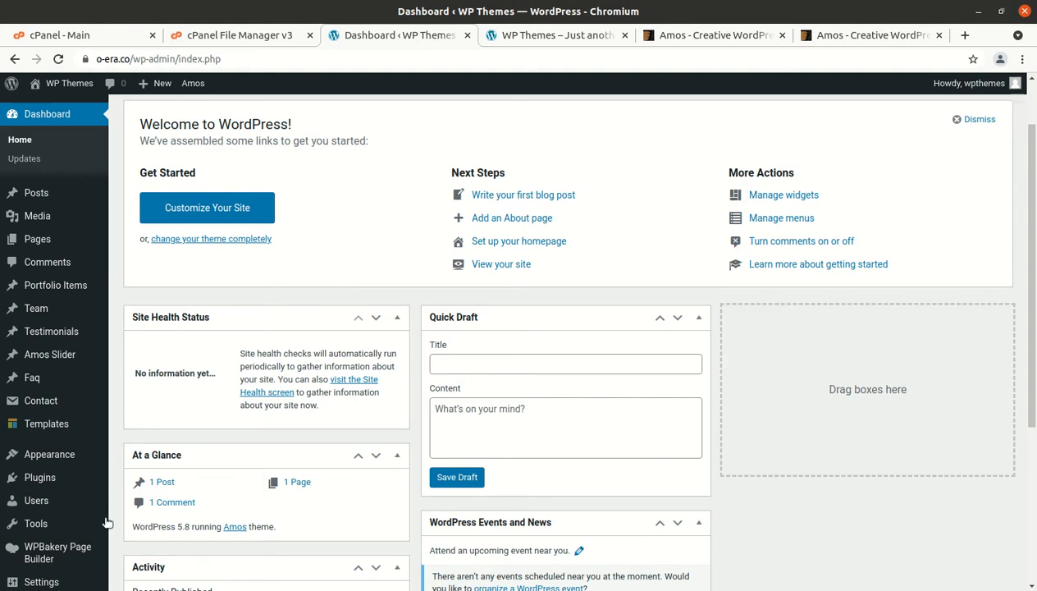
{"action": "mouse_move", "coordinate": [73, 349]}
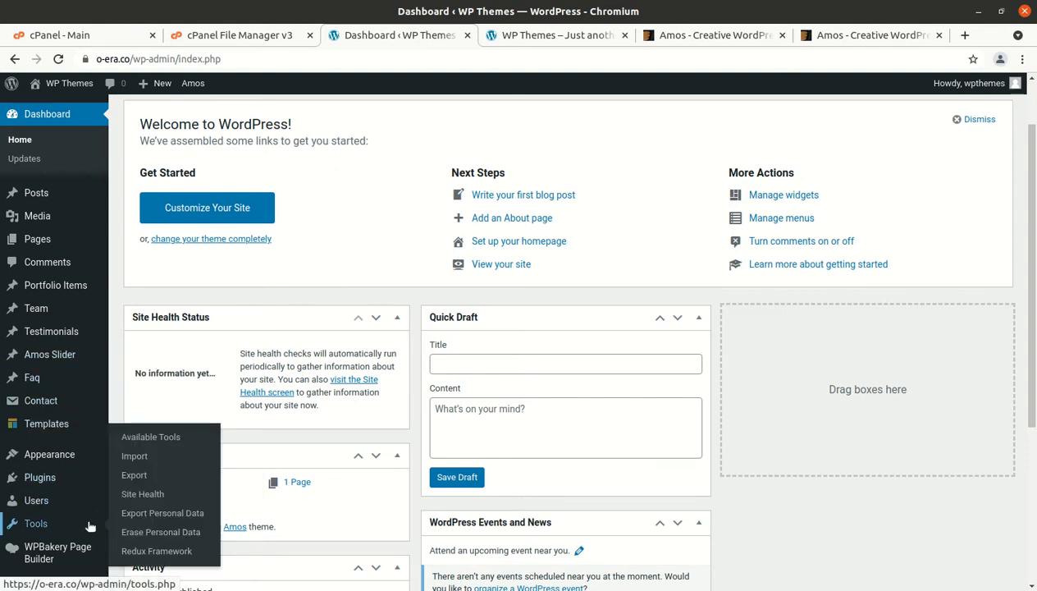
{"action": "mouse_move", "coordinate": [68, 457]}
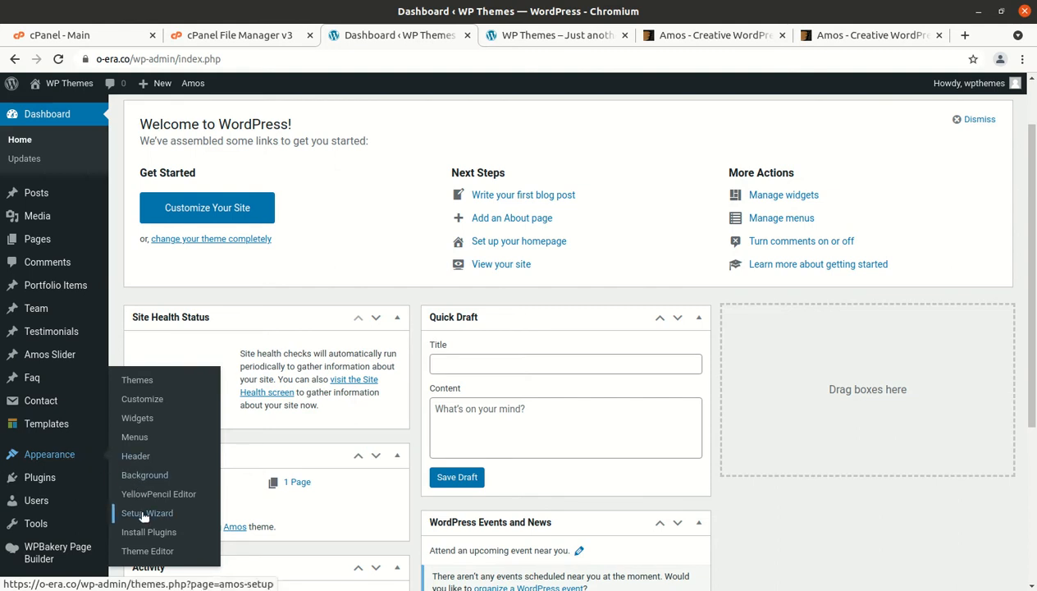
{"action": "scroll", "coordinate": [143, 515], "scroll_direction": "down", "scroll_amount": 1}
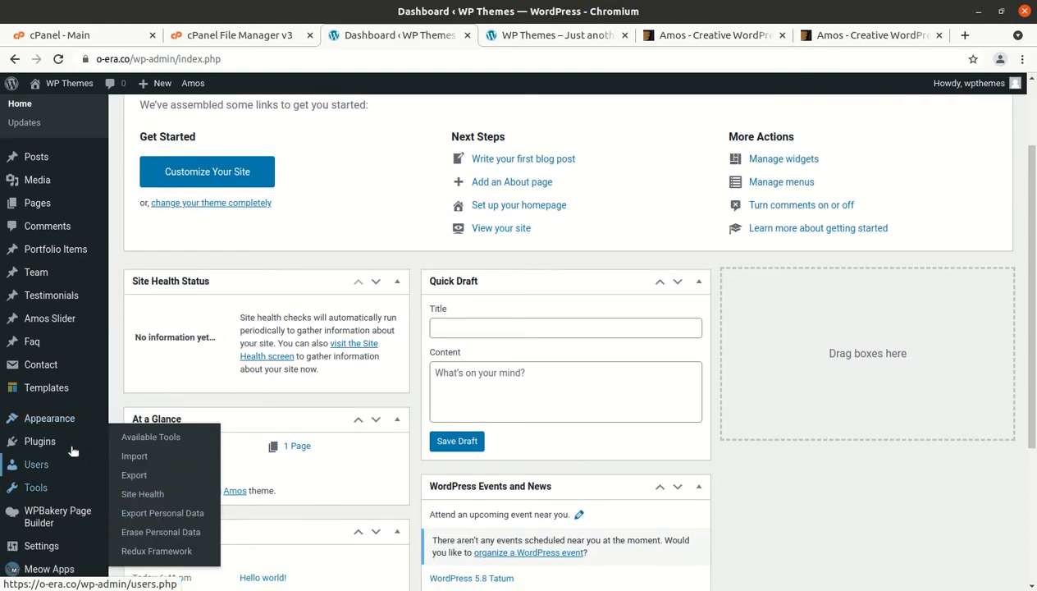
{"action": "mouse_move", "coordinate": [50, 421]}
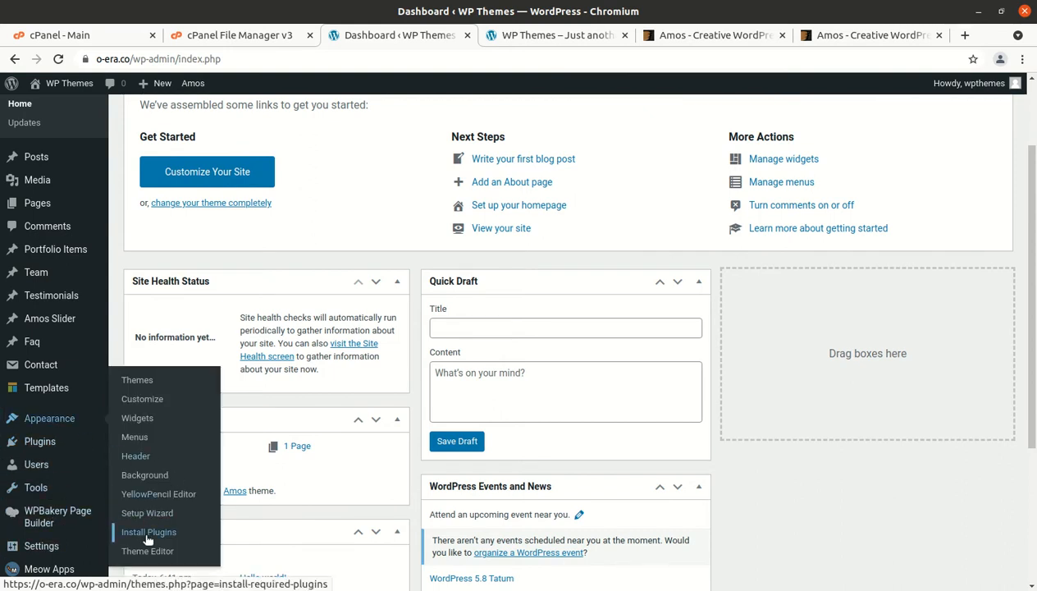
{"action": "mouse_move", "coordinate": [94, 368]}
{"action": "scroll", "coordinate": [95, 367], "scroll_direction": "up", "scroll_amount": 3}
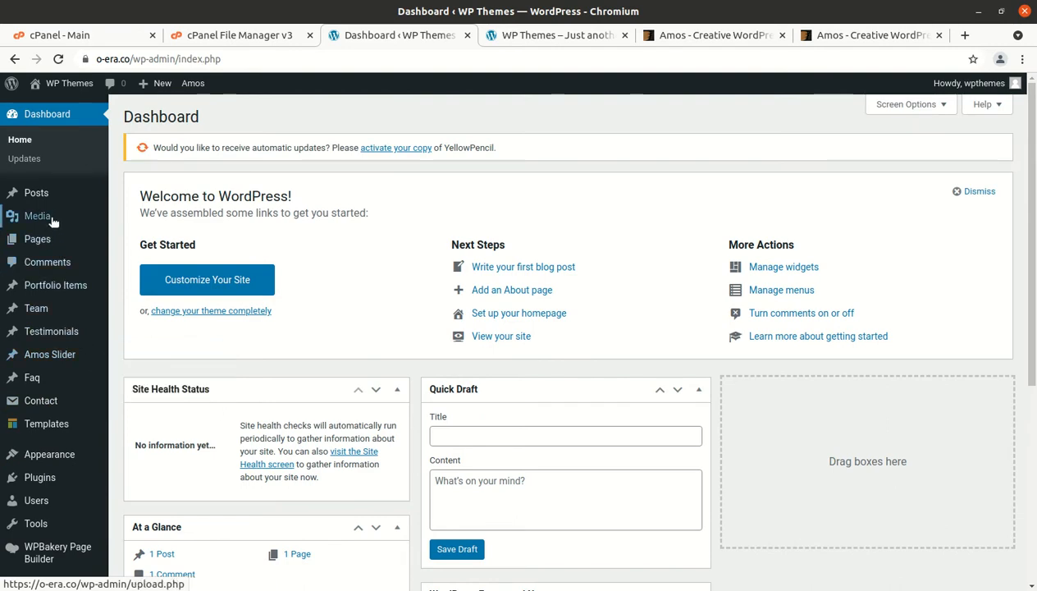
{"action": "scroll", "coordinate": [105, 351], "scroll_direction": "down", "scroll_amount": 3}
{"action": "mouse_move", "coordinate": [70, 439]}
{"action": "scroll", "coordinate": [70, 439], "scroll_direction": "down", "scroll_amount": 1}
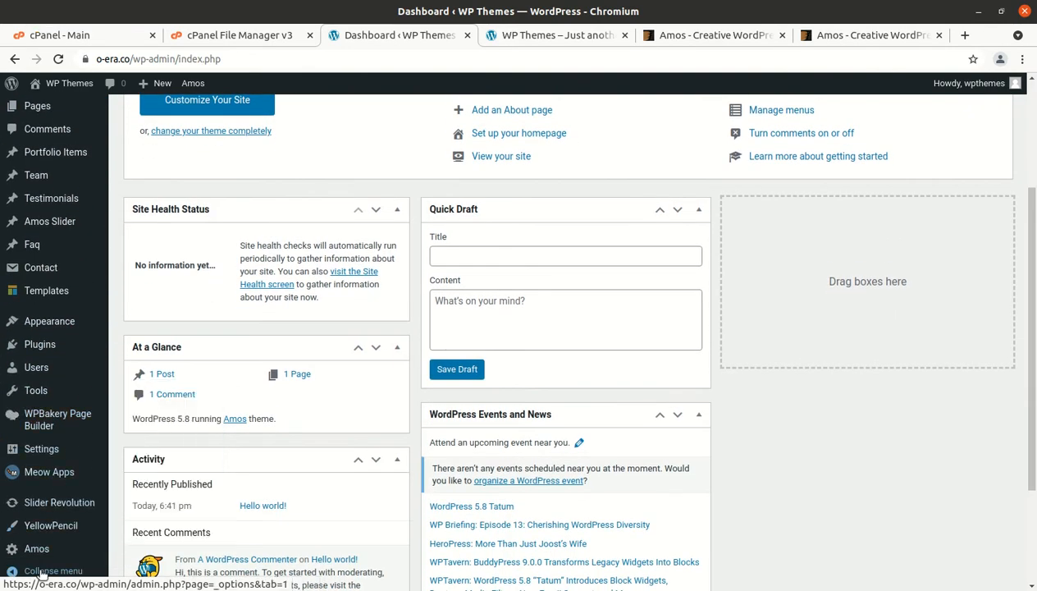
{"action": "mouse_move", "coordinate": [45, 558]}
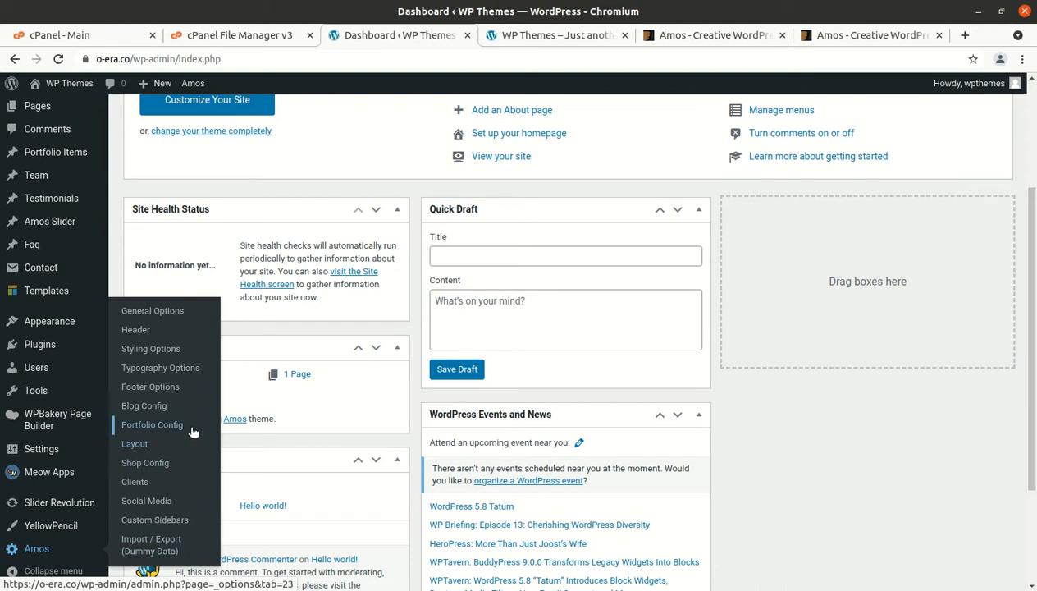
{"action": "left_click", "coordinate": [158, 547]}
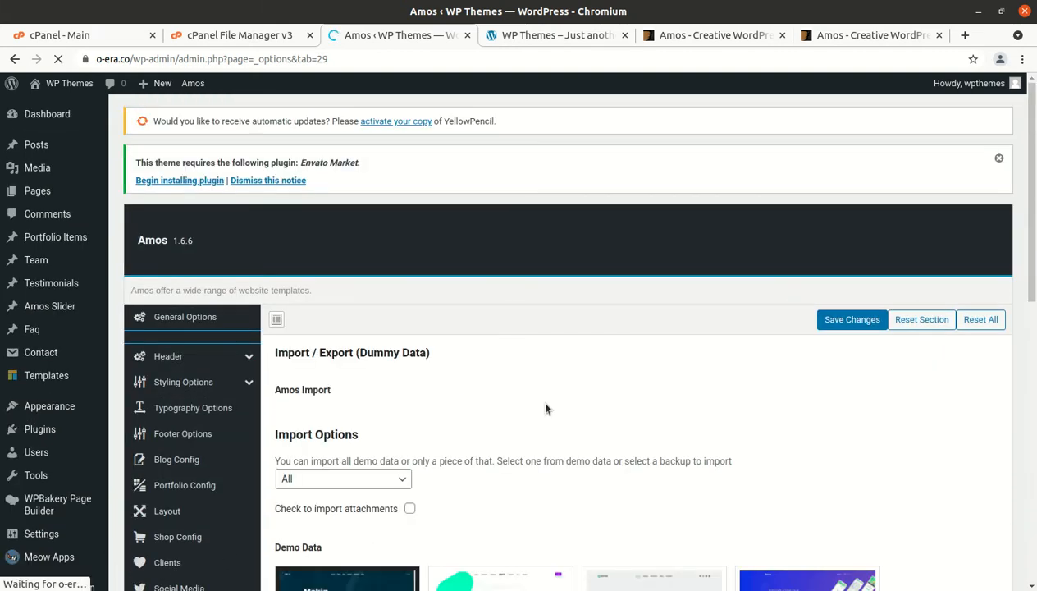
Examine the Amos Import / Export (Dummy Data) page, covering its import options, demo data choices, backups and export options
{"action": "scroll", "coordinate": [545, 408], "scroll_direction": "down", "scroll_amount": 2}
{"action": "scroll", "coordinate": [545, 409], "scroll_direction": "down", "scroll_amount": 3}
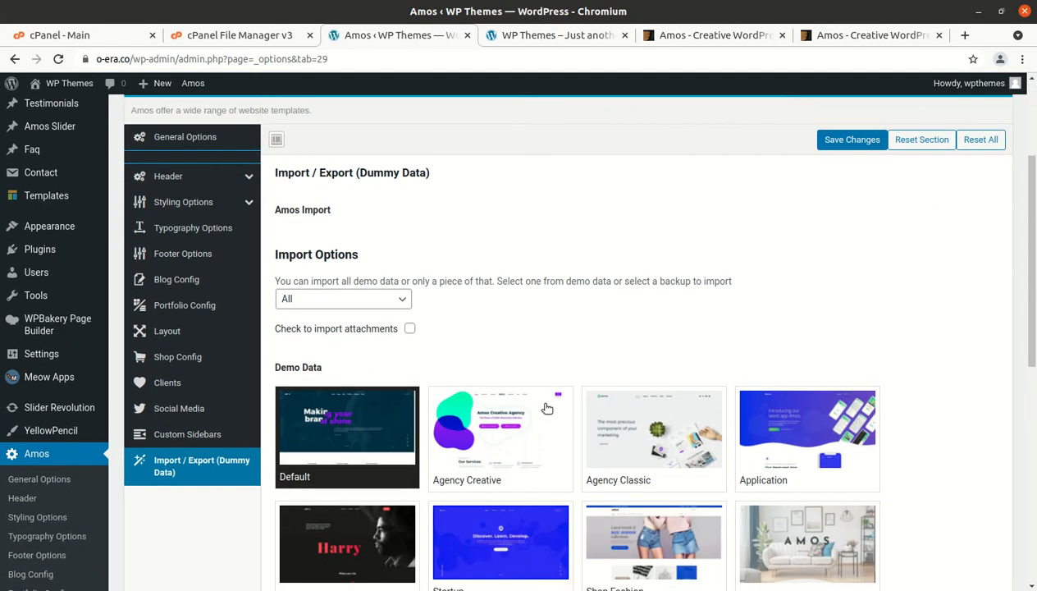
{"action": "scroll", "coordinate": [769, 329], "scroll_direction": "down", "scroll_amount": 3}
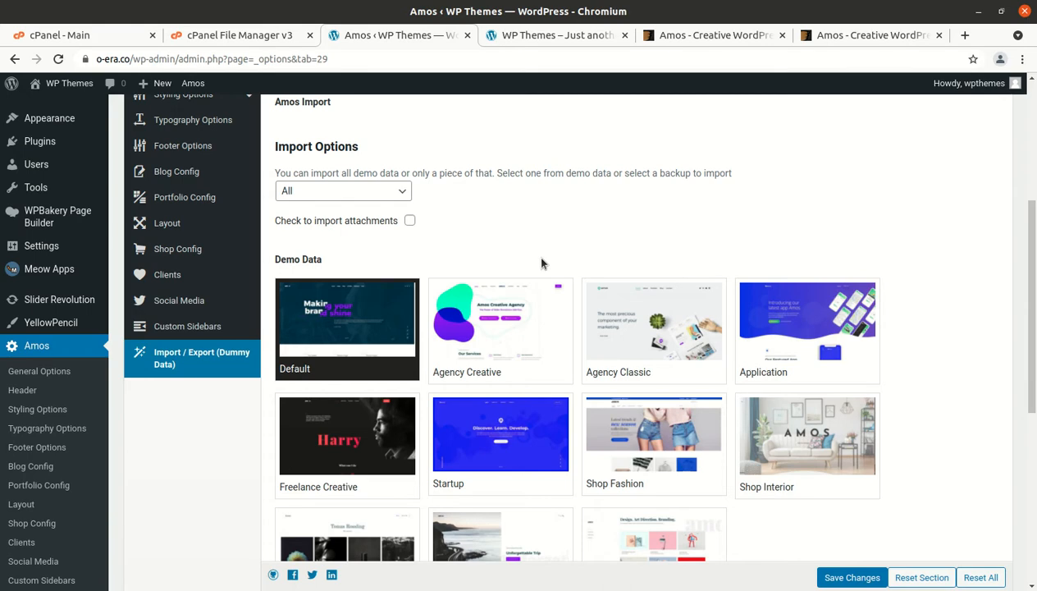
{"action": "scroll", "coordinate": [541, 270], "scroll_direction": "down", "scroll_amount": 2}
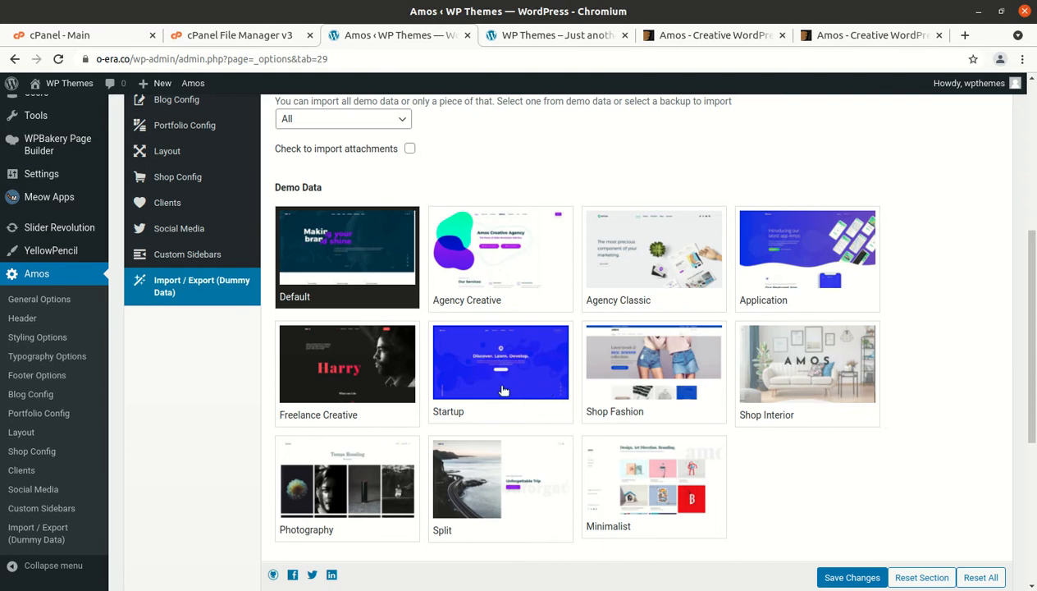
{"action": "scroll", "coordinate": [353, 383], "scroll_direction": "down", "scroll_amount": 2}
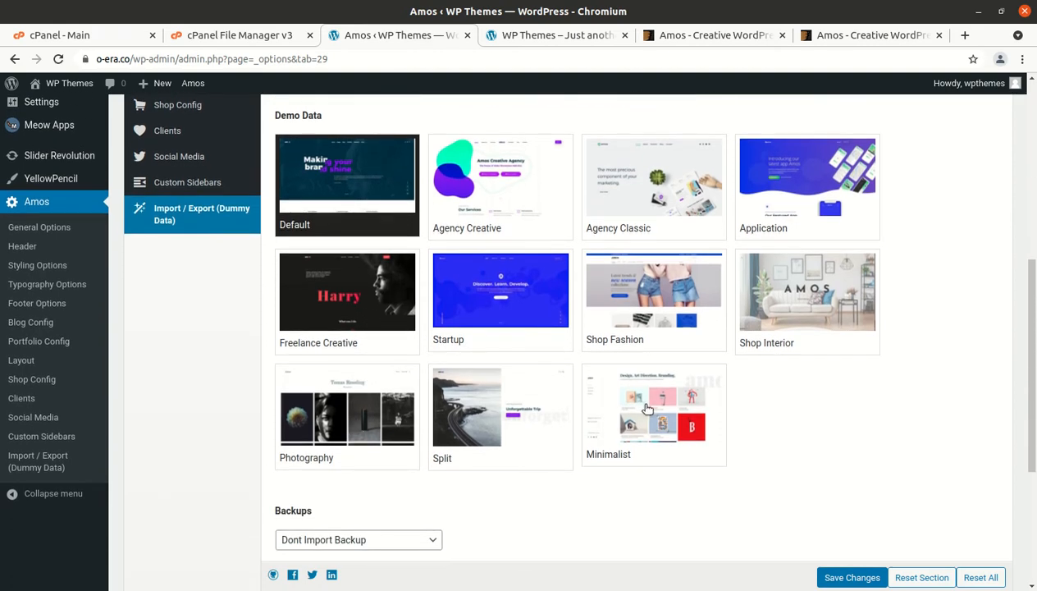
{"action": "scroll", "coordinate": [645, 410], "scroll_direction": "down", "scroll_amount": 4}
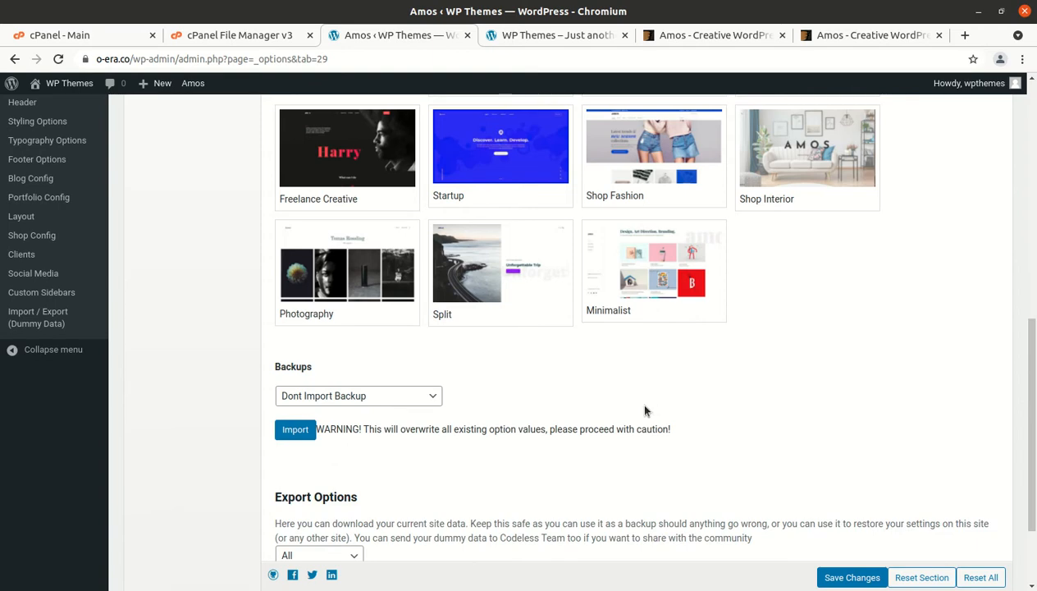
{"action": "scroll", "coordinate": [645, 410], "scroll_direction": "down", "scroll_amount": 3}
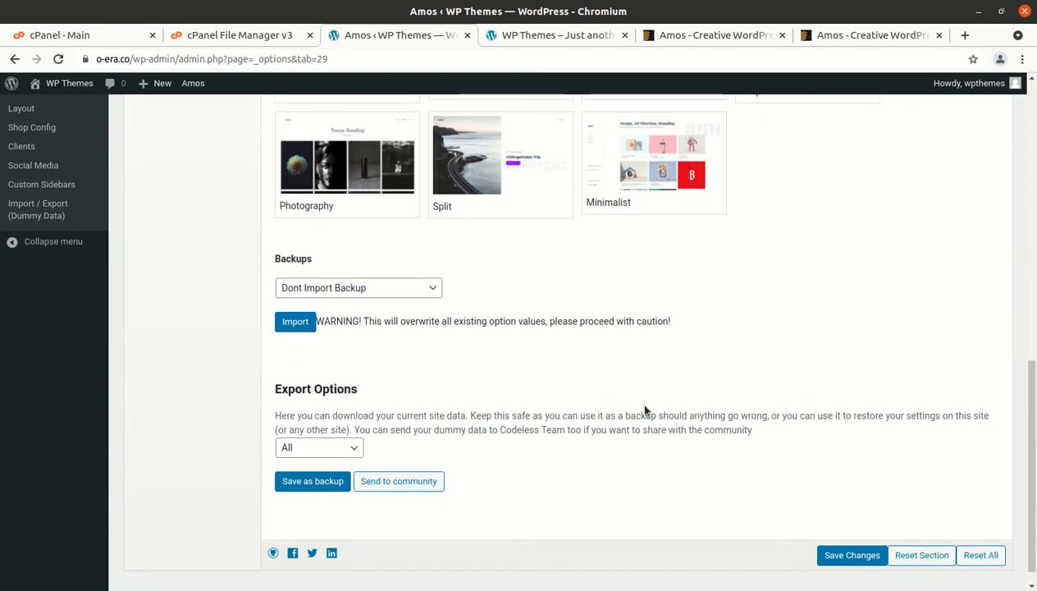
{"action": "scroll", "coordinate": [645, 410], "scroll_direction": "up", "scroll_amount": 6}
{"action": "scroll", "coordinate": [644, 410], "scroll_direction": "up", "scroll_amount": 9}
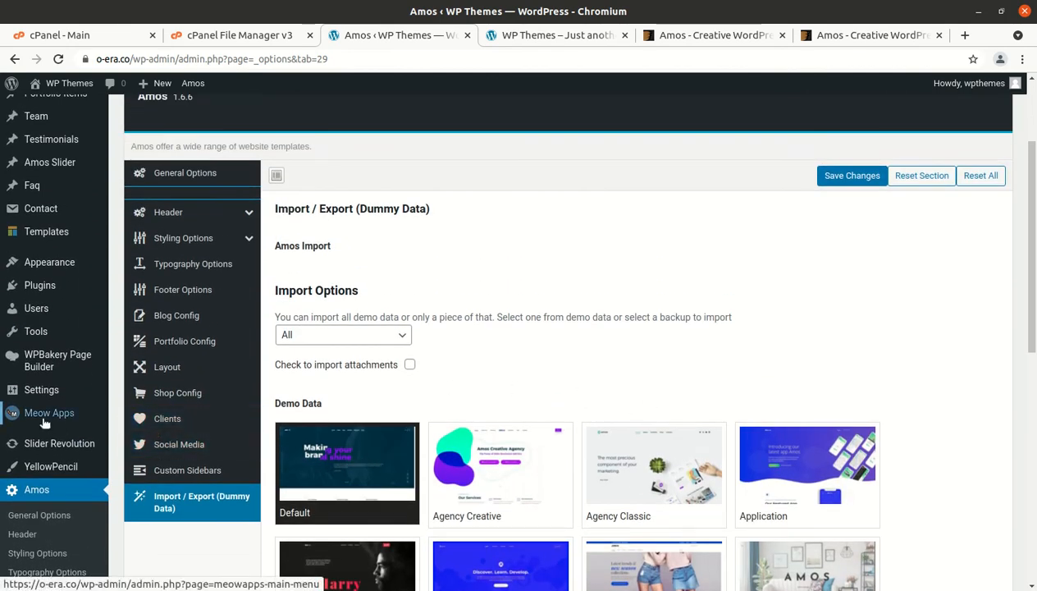
{"action": "scroll", "coordinate": [48, 492], "scroll_direction": "down", "scroll_amount": 3}
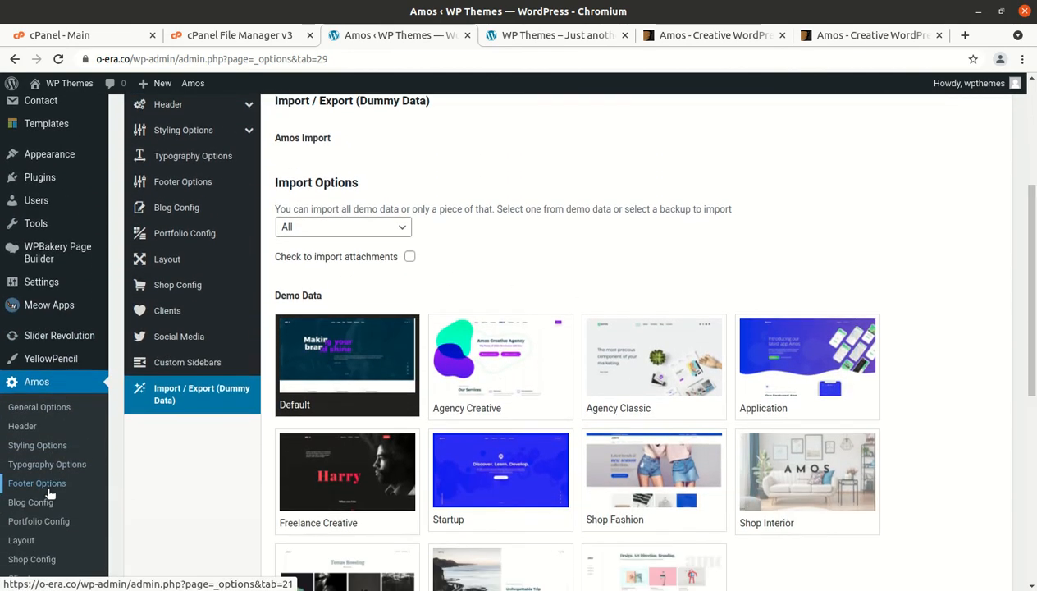
{"action": "scroll", "coordinate": [54, 525], "scroll_direction": "down", "scroll_amount": 3}
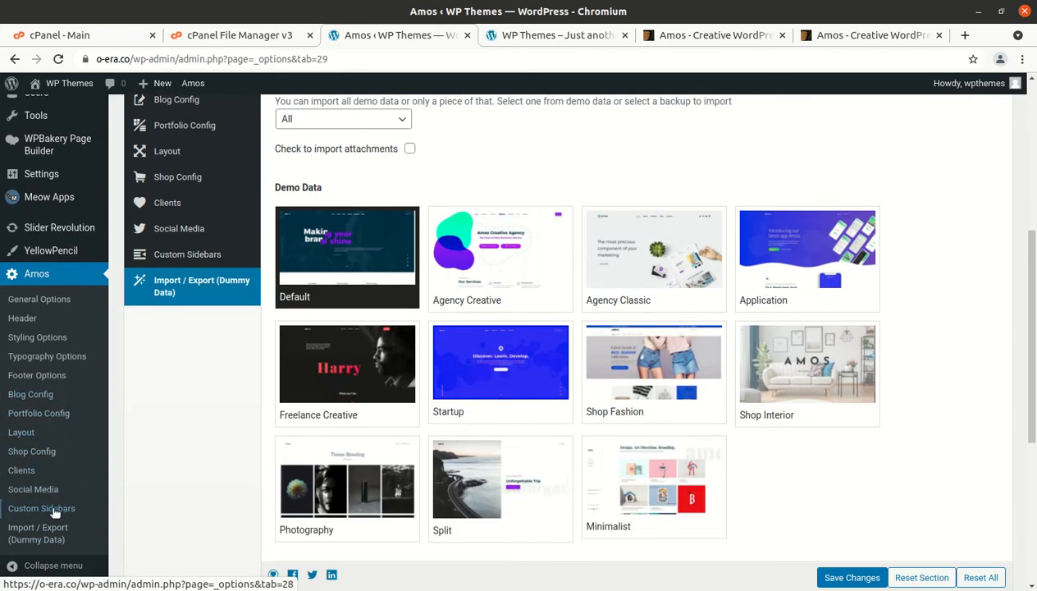
{"action": "scroll", "coordinate": [55, 472], "scroll_direction": "up", "scroll_amount": 3}
{"action": "scroll", "coordinate": [47, 410], "scroll_direction": "up", "scroll_amount": 2}
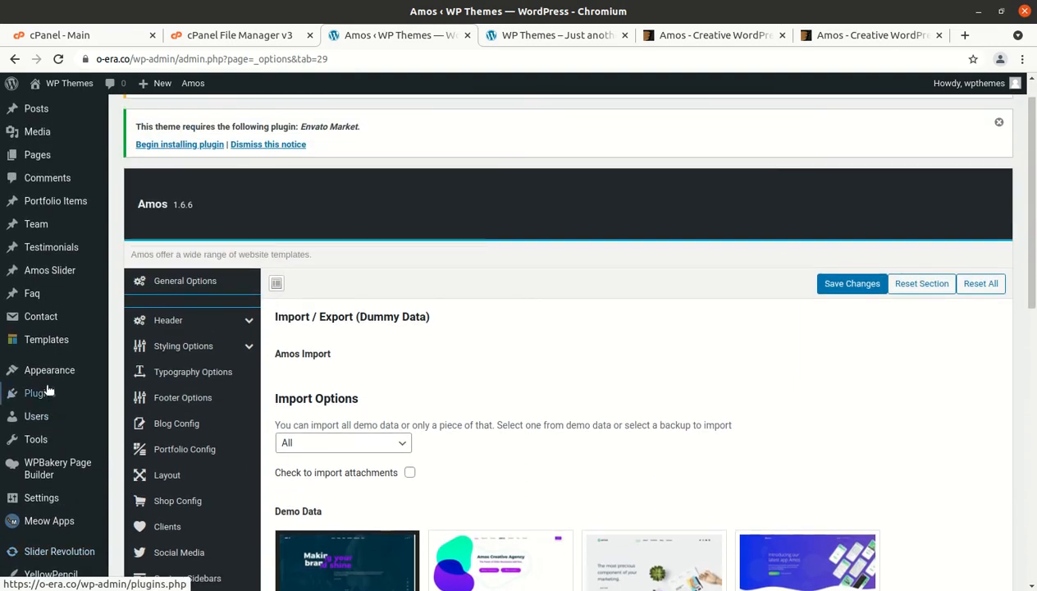
Open the Amos theme's setup wizard and read the installation steps listed under its Warning section
{"action": "mouse_move", "coordinate": [58, 369]}
{"action": "left_click", "coordinate": [152, 506]}
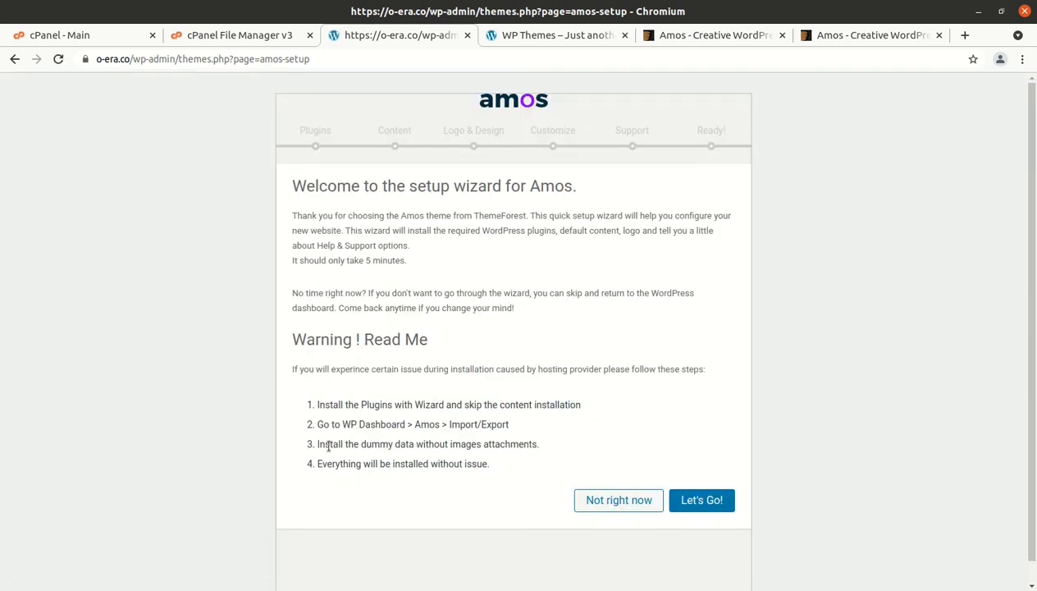
{"action": "left_click_drag", "start_coordinate": [415, 426], "coordinate": [461, 427]}
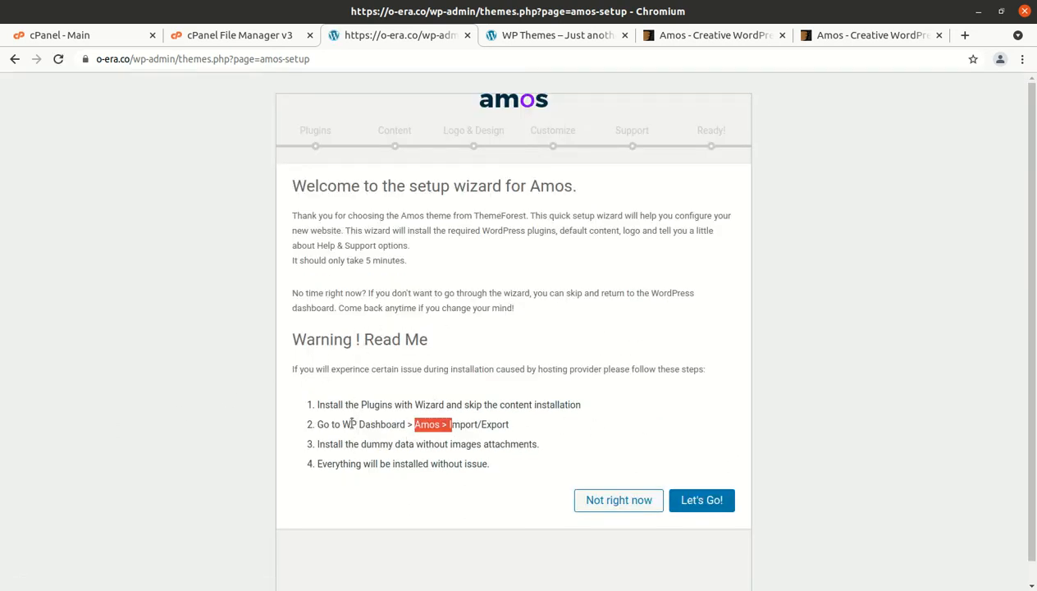
{"action": "left_click_drag", "start_coordinate": [338, 405], "coordinate": [511, 408]}
{"action": "left_click", "coordinate": [553, 420]}
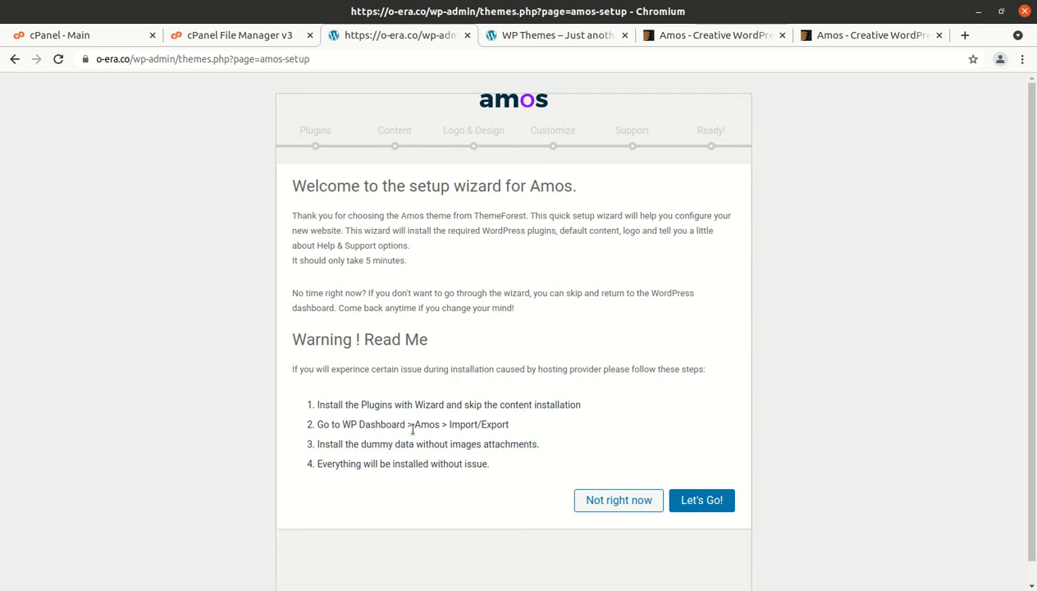
{"action": "left_click_drag", "start_coordinate": [342, 446], "coordinate": [528, 444]}
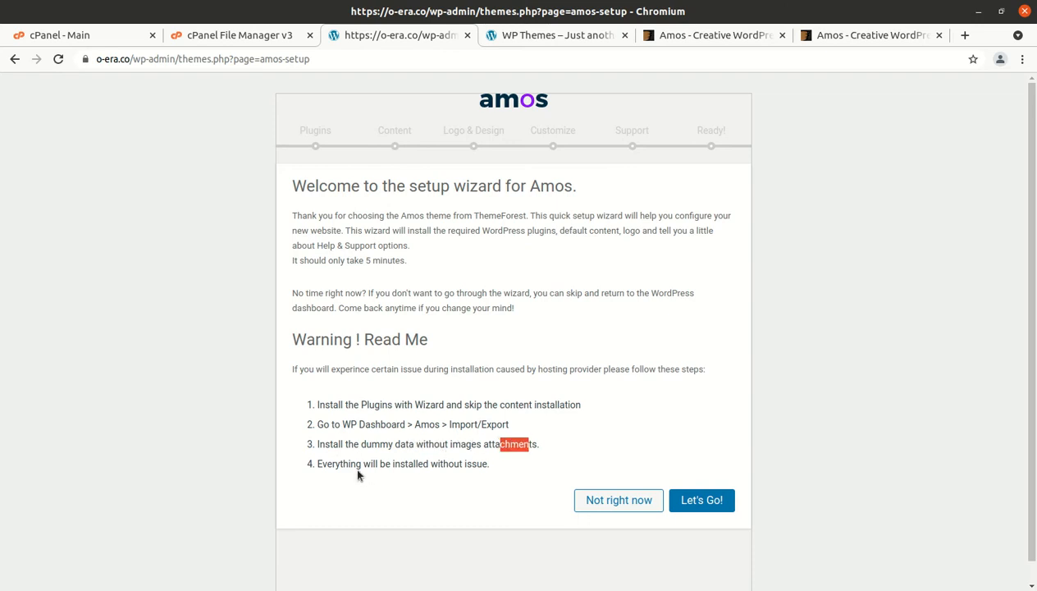
{"action": "left_click_drag", "start_coordinate": [356, 465], "coordinate": [637, 452]}
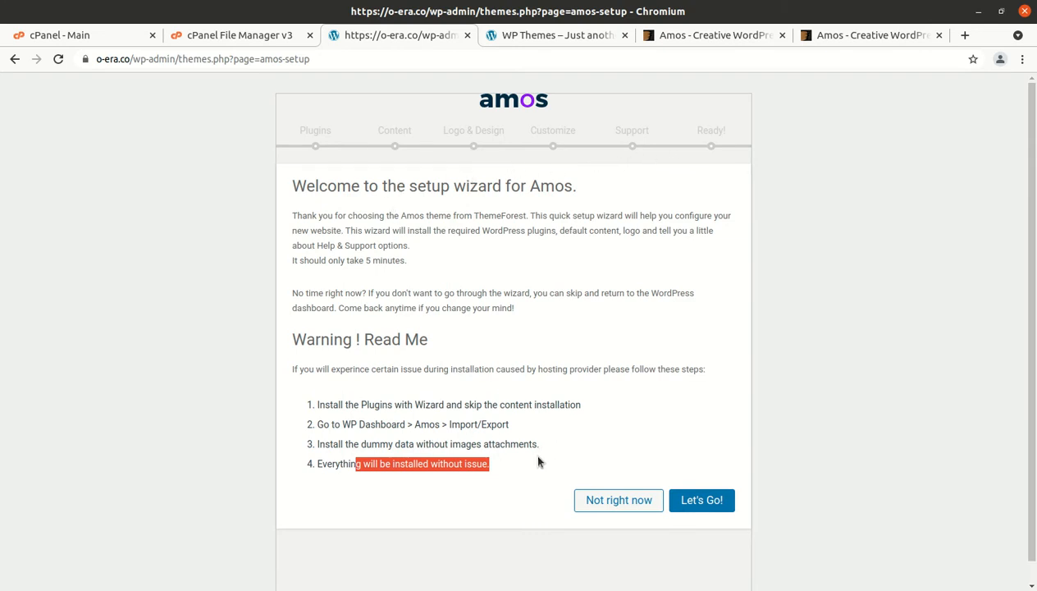
Start the Amos setup wizard and skip the Default Plugins step
{"action": "scroll", "coordinate": [537, 461], "scroll_direction": "down", "scroll_amount": 1}
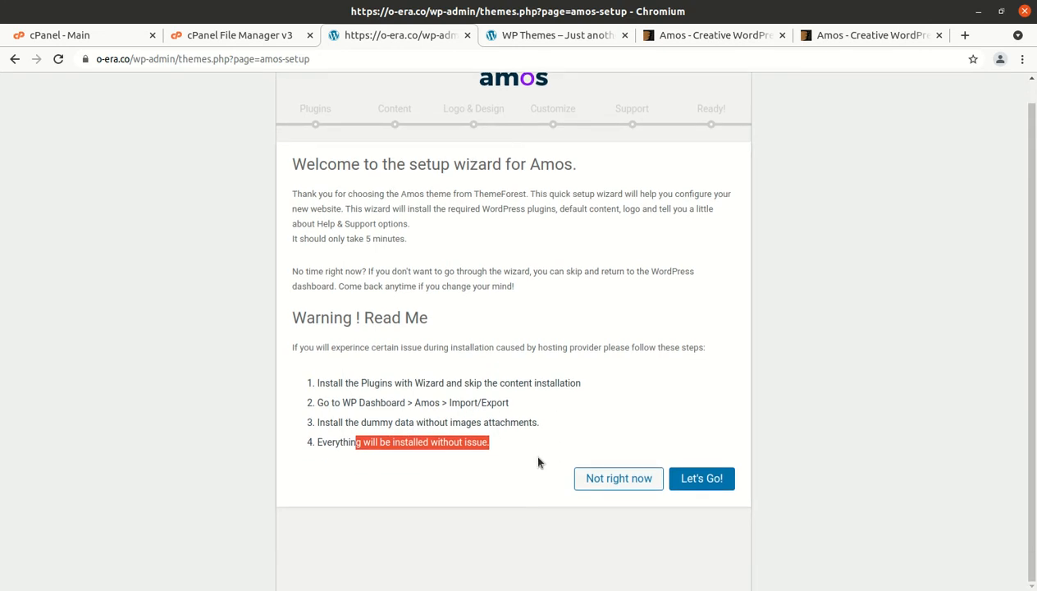
{"action": "left_click", "coordinate": [692, 482]}
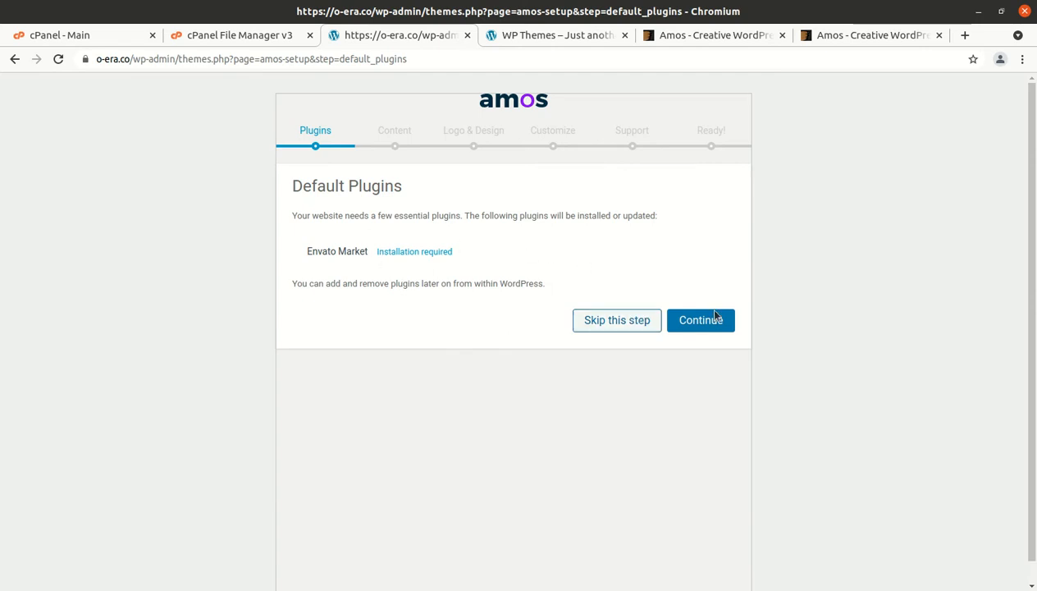
{"action": "left_click", "coordinate": [624, 327]}
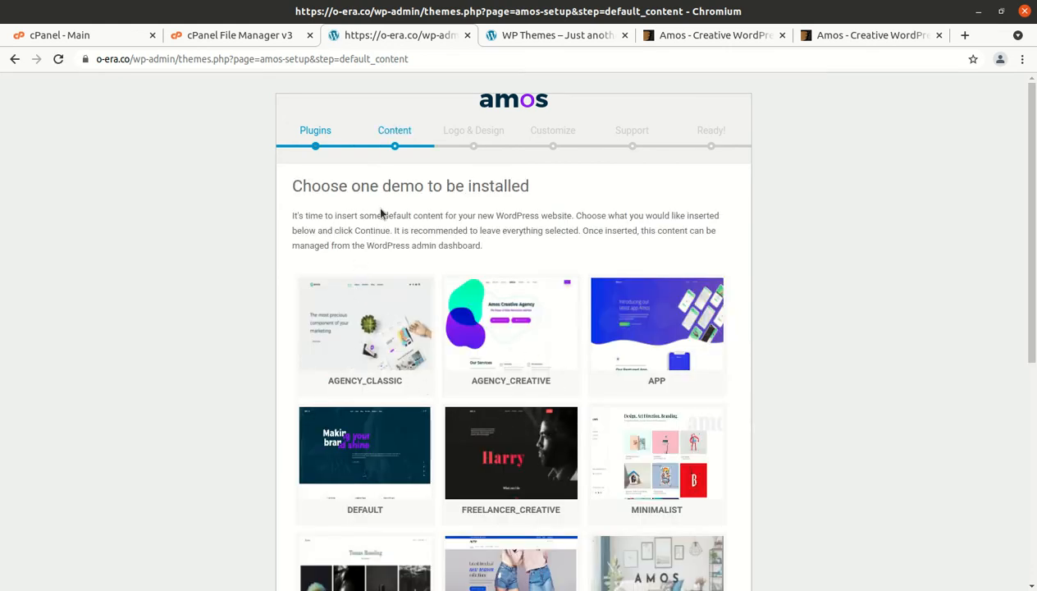
Select the DEFAULT demo as the content to install on the site
{"action": "scroll", "coordinate": [507, 351], "scroll_direction": "down", "scroll_amount": 3}
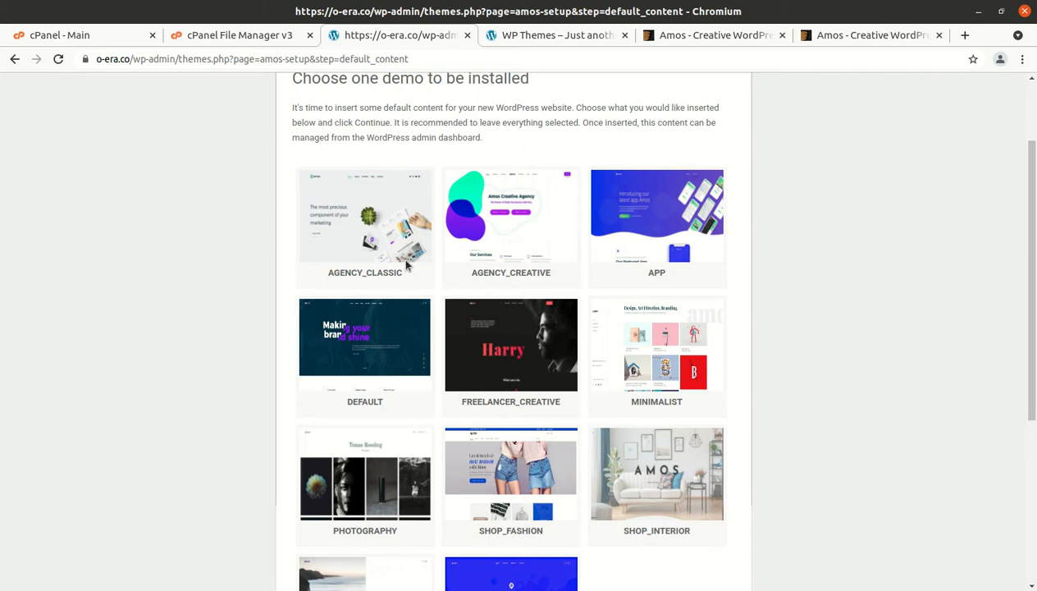
{"action": "left_click", "coordinate": [371, 239]}
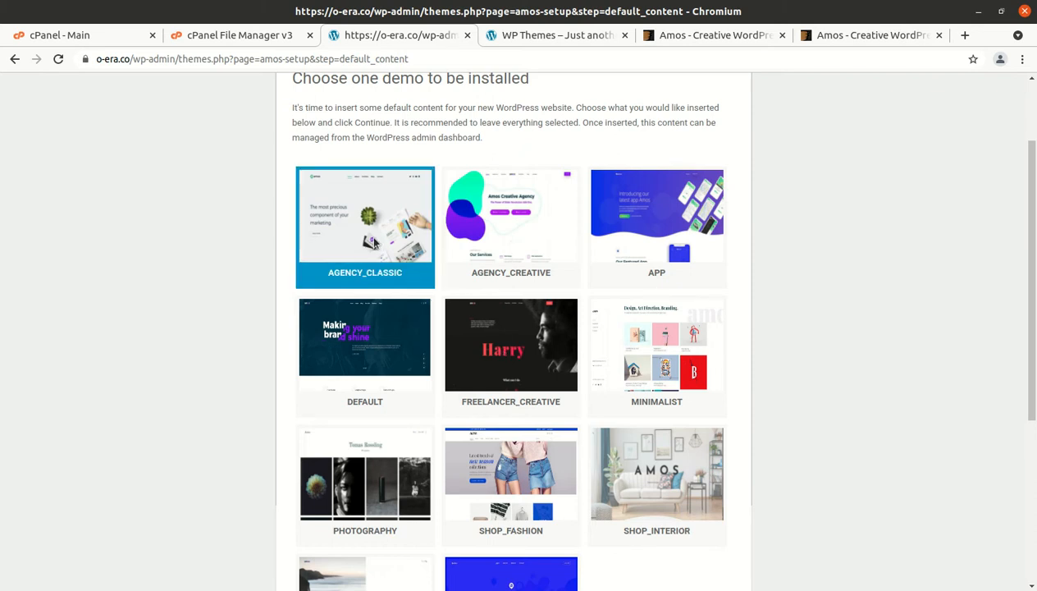
{"action": "left_click", "coordinate": [518, 257]}
{"action": "left_click", "coordinate": [382, 269]}
{"action": "left_click", "coordinate": [377, 371]}
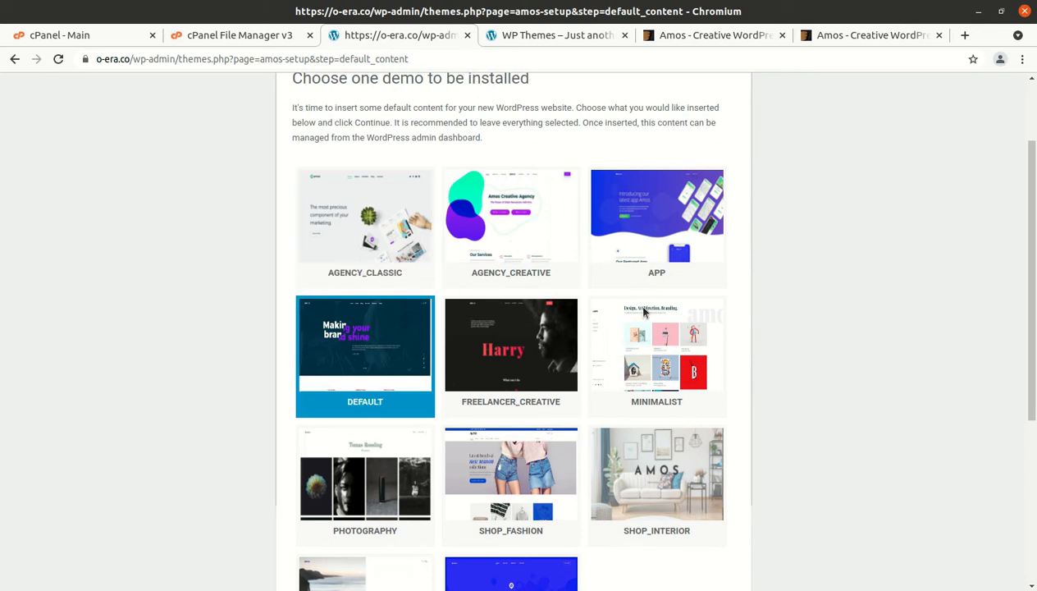
Check the list of content items and start installing the chosen demo with widgets, theme options, images, content, menu and Revolution Slider all included
{"action": "scroll", "coordinate": [650, 374], "scroll_direction": "down", "scroll_amount": 2}
{"action": "scroll", "coordinate": [651, 373], "scroll_direction": "down", "scroll_amount": 5}
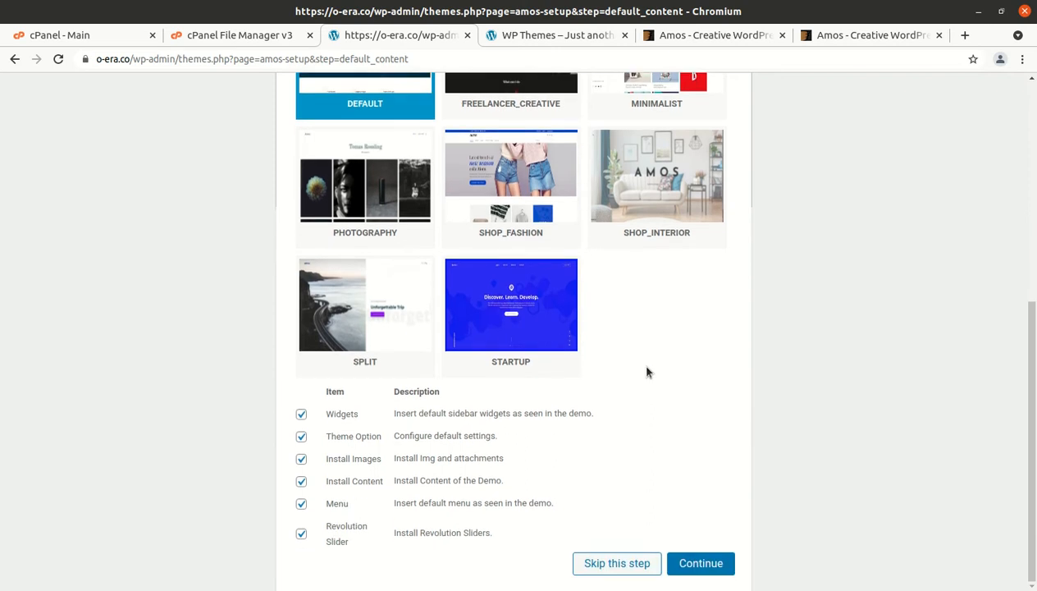
{"action": "scroll", "coordinate": [377, 419], "scroll_direction": "up", "scroll_amount": 3}
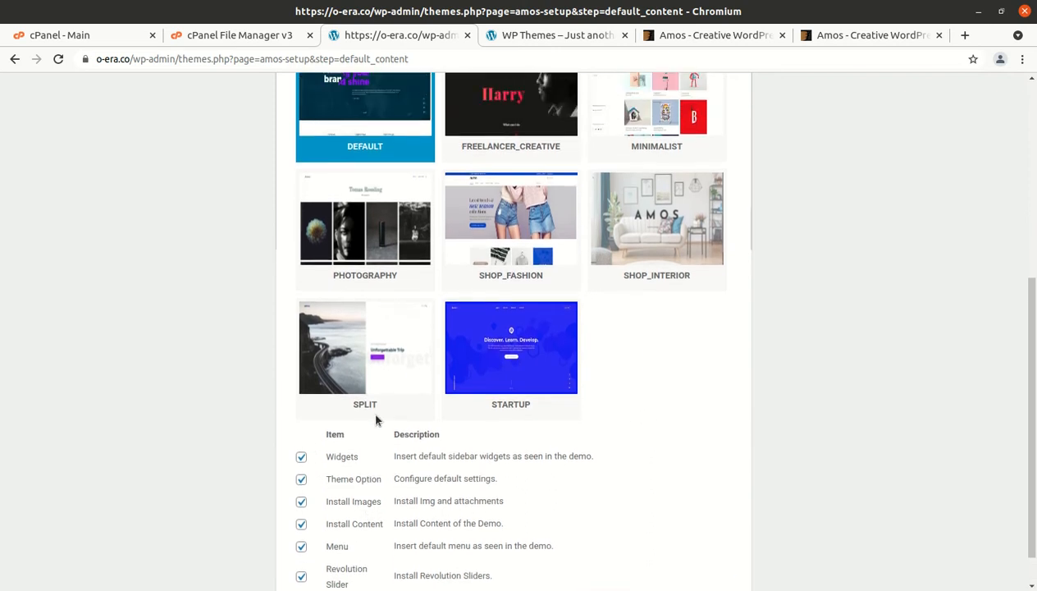
{"action": "scroll", "coordinate": [403, 321], "scroll_direction": "down", "scroll_amount": 3}
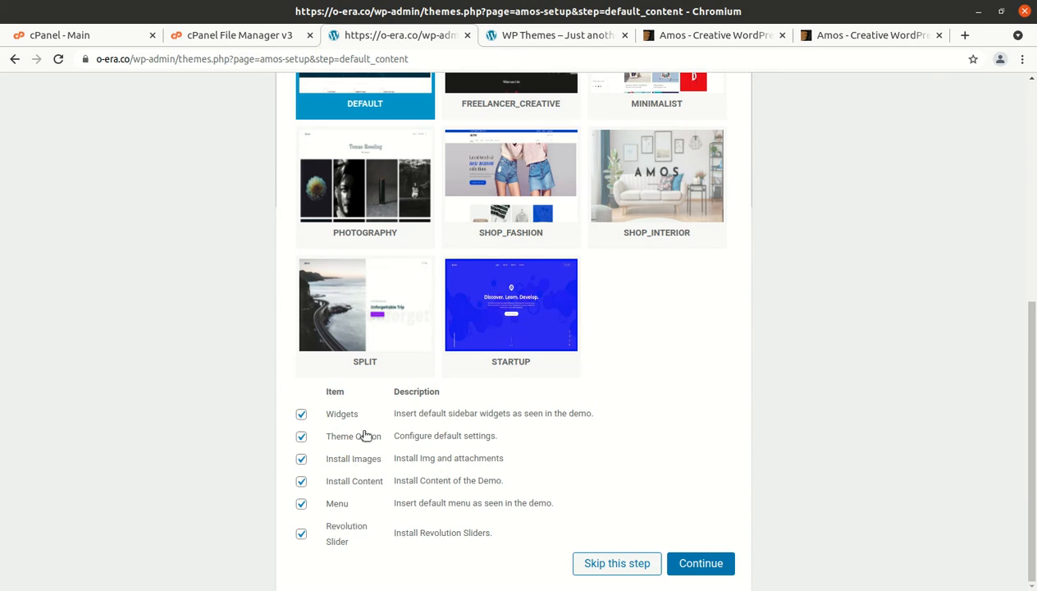
{"action": "scroll", "coordinate": [461, 434], "scroll_direction": "up", "scroll_amount": 6}
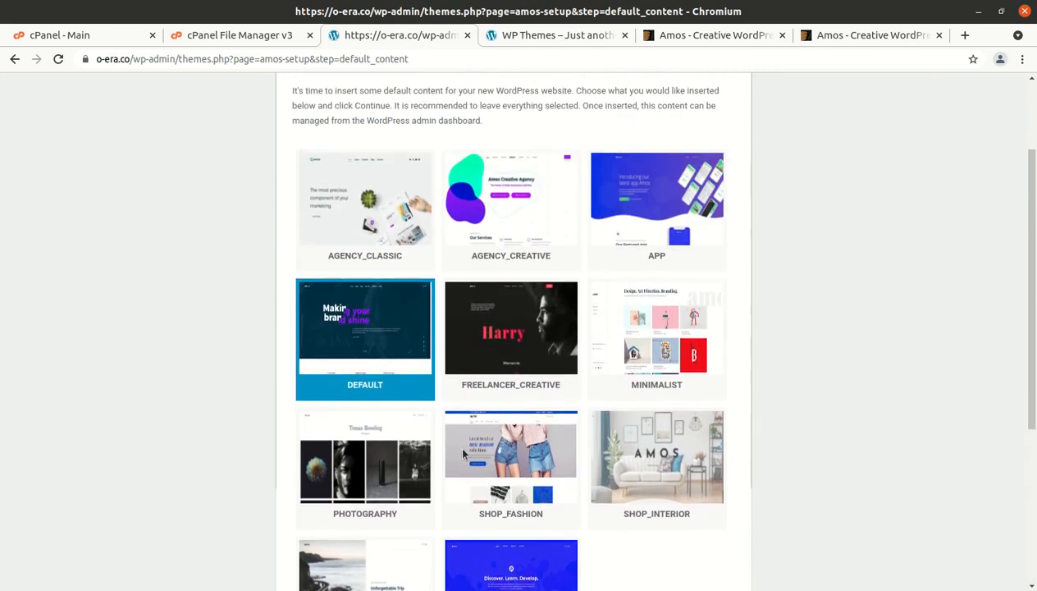
{"action": "scroll", "coordinate": [462, 451], "scroll_direction": "down", "scroll_amount": 2}
{"action": "scroll", "coordinate": [462, 454], "scroll_direction": "down", "scroll_amount": 3}
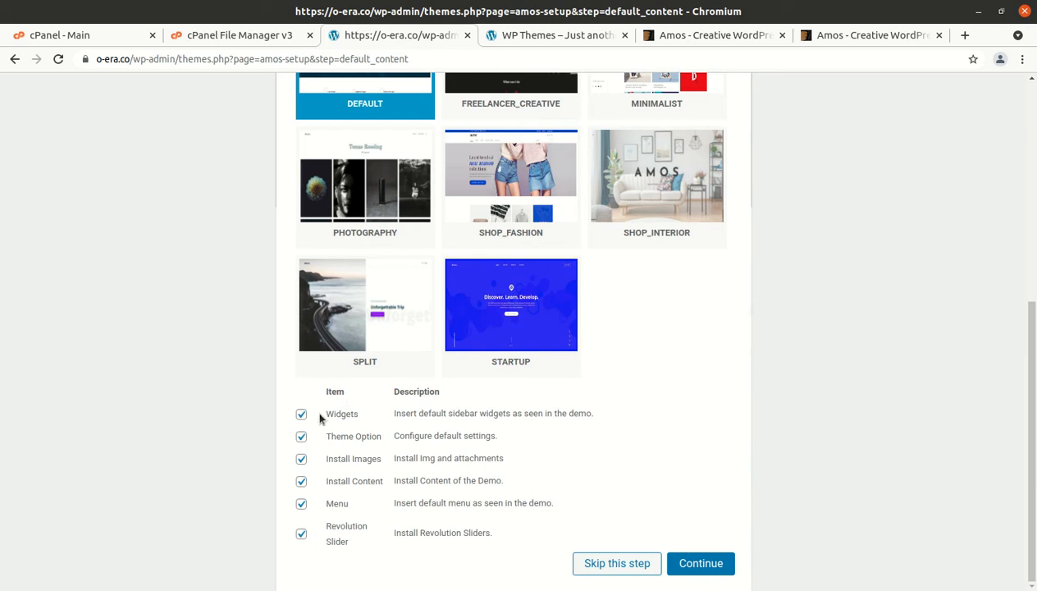
{"action": "scroll", "coordinate": [378, 300], "scroll_direction": "up", "scroll_amount": 3}
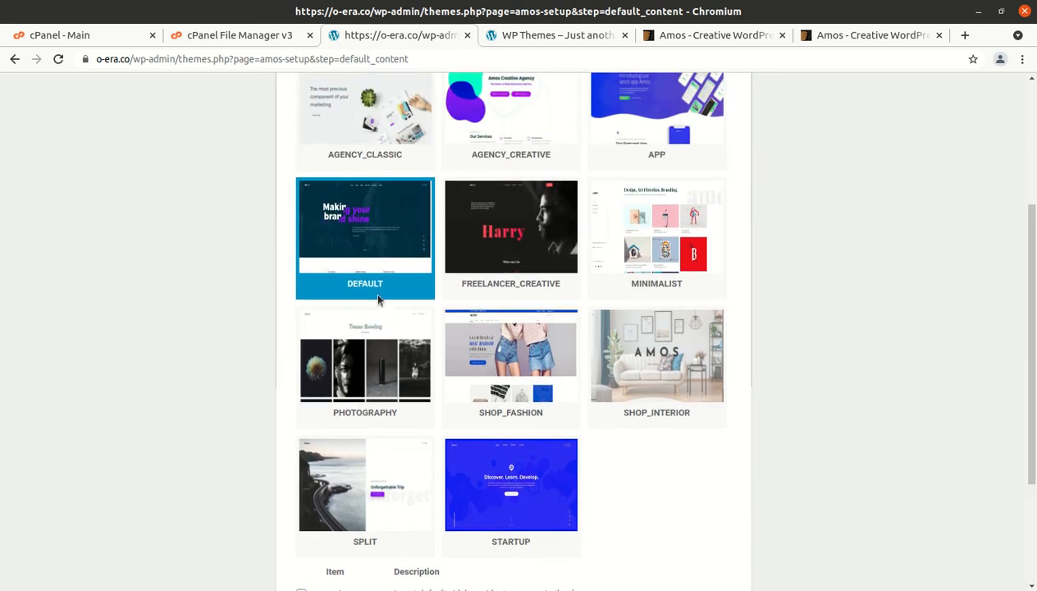
{"action": "scroll", "coordinate": [321, 444], "scroll_direction": "down", "scroll_amount": 3}
{"action": "scroll", "coordinate": [314, 495], "scroll_direction": "down", "scroll_amount": 1}
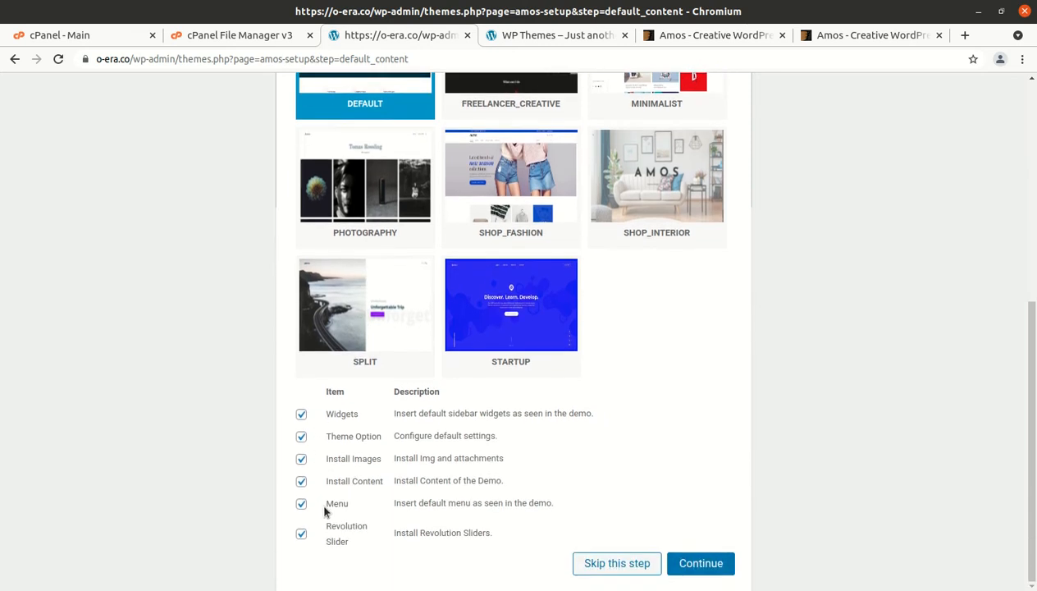
{"action": "left_click", "coordinate": [694, 568]}
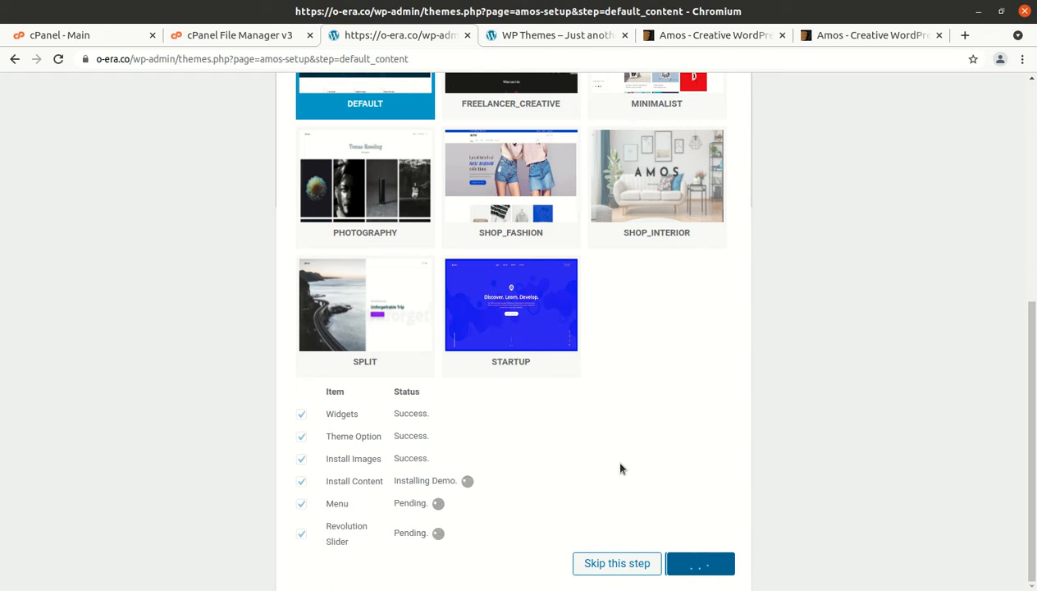
Compare the WP Themes front page with the Amos pages on ThemeForest during the import, and return to the setup wizard
{"action": "left_click", "coordinate": [518, 41]}
{"action": "left_click", "coordinate": [713, 32]}
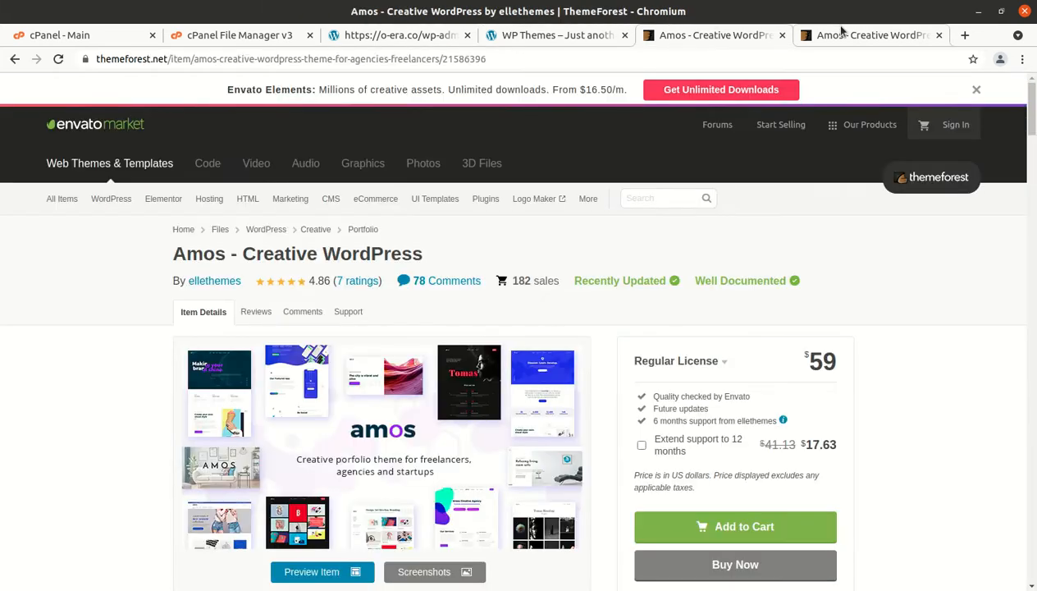
{"action": "left_click", "coordinate": [809, 32]}
{"action": "left_click", "coordinate": [758, 36]}
{"action": "left_click", "coordinate": [585, 41]}
{"action": "left_click", "coordinate": [714, 36]}
{"action": "left_click", "coordinate": [878, 36]}
{"action": "left_click", "coordinate": [728, 42]}
{"action": "left_click", "coordinate": [566, 36]}
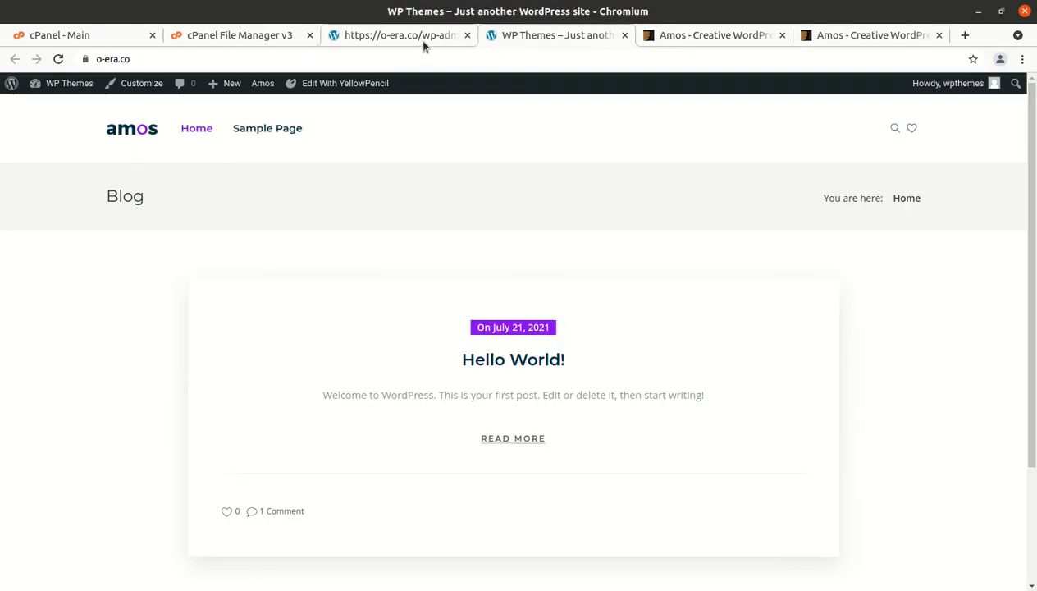
{"action": "left_click", "coordinate": [420, 38]}
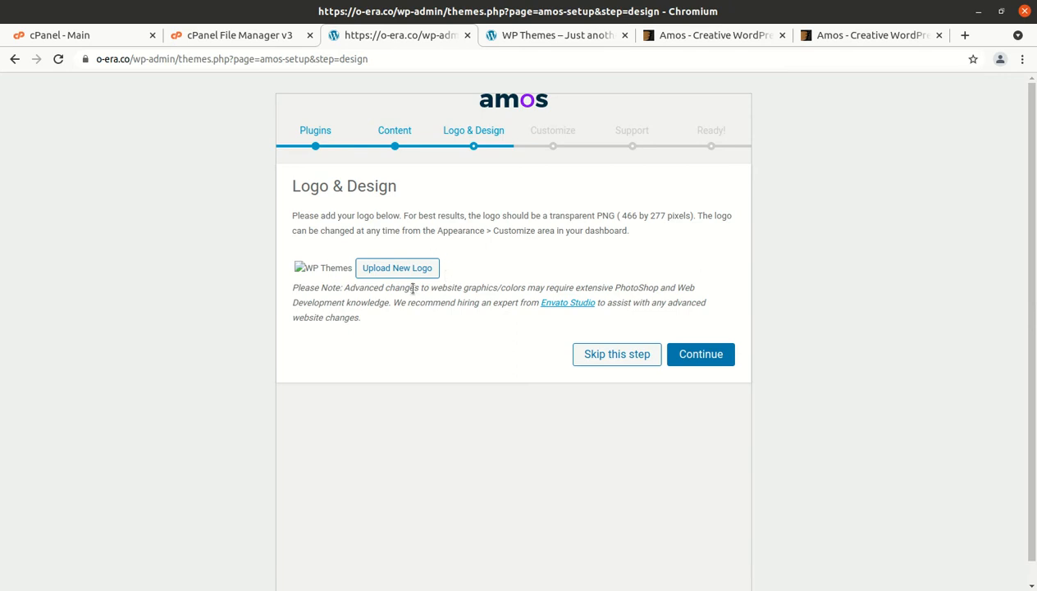
Complete the wizard's Logo & Design step without uploading a logo, continue past Customize, and agree to the Help and Support terms
{"action": "left_click", "coordinate": [707, 358]}
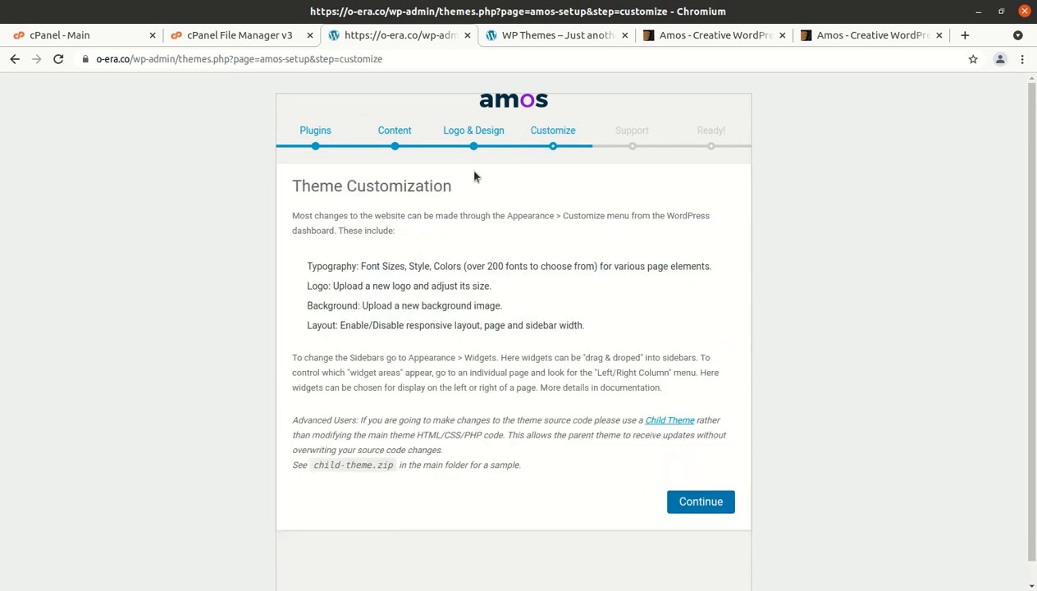
{"action": "left_click", "coordinate": [706, 511]}
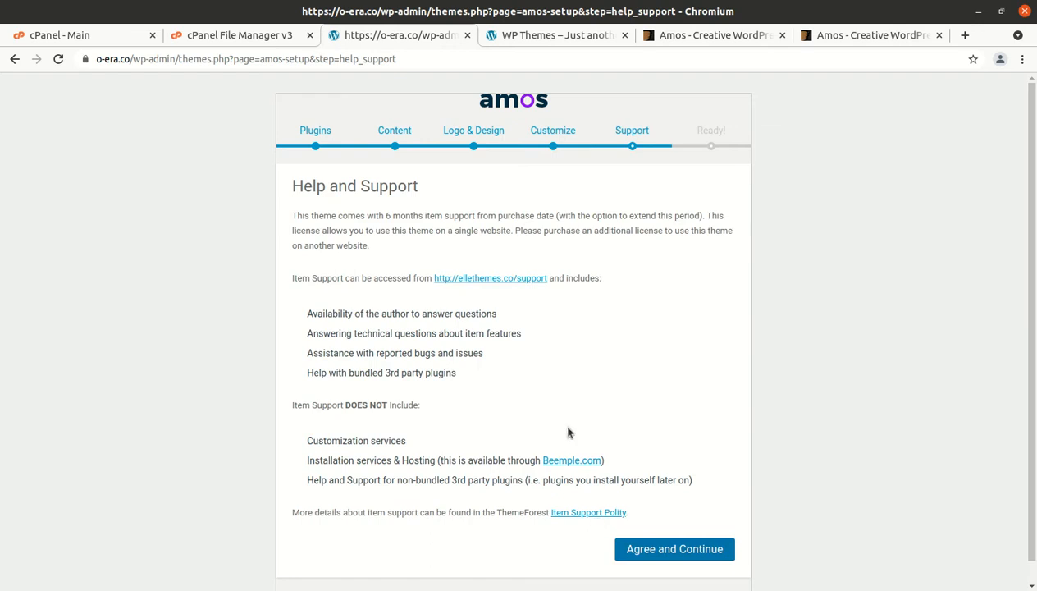
{"action": "left_click", "coordinate": [670, 541]}
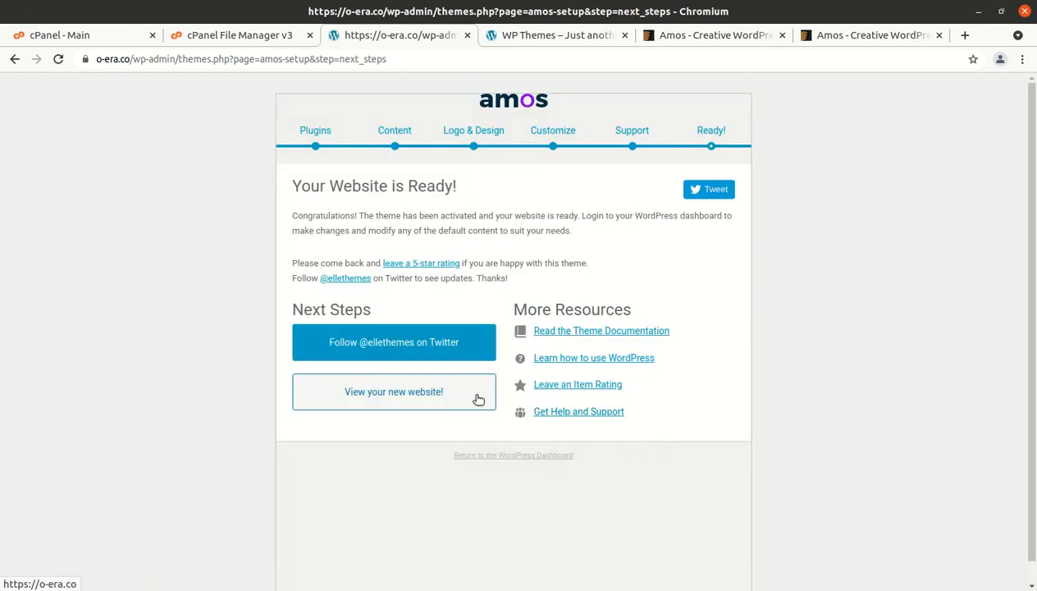
View the new website from the finished wizard and examine its front page, sidebar and footer for imported demo content
{"action": "scroll", "coordinate": [698, 341], "scroll_direction": "down", "scroll_amount": 1}
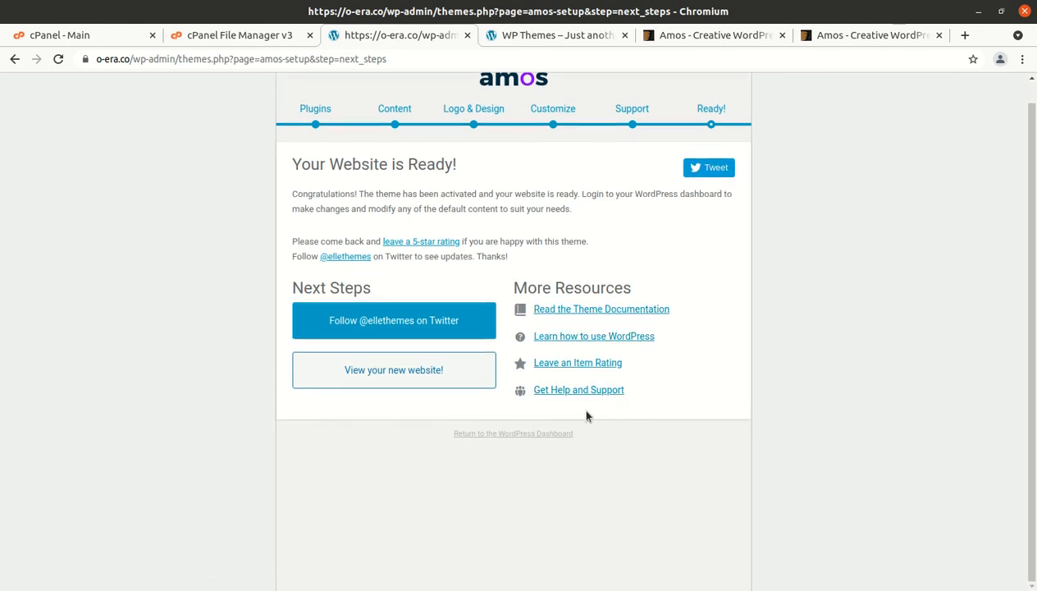
{"action": "left_click", "coordinate": [383, 380]}
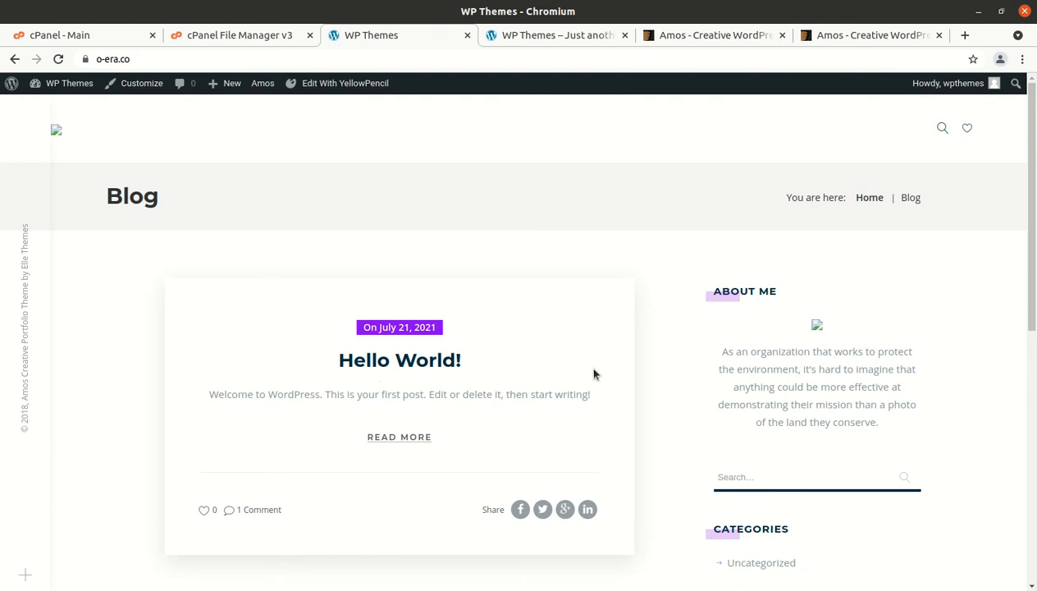
{"action": "scroll", "coordinate": [597, 387], "scroll_direction": "down", "scroll_amount": 6}
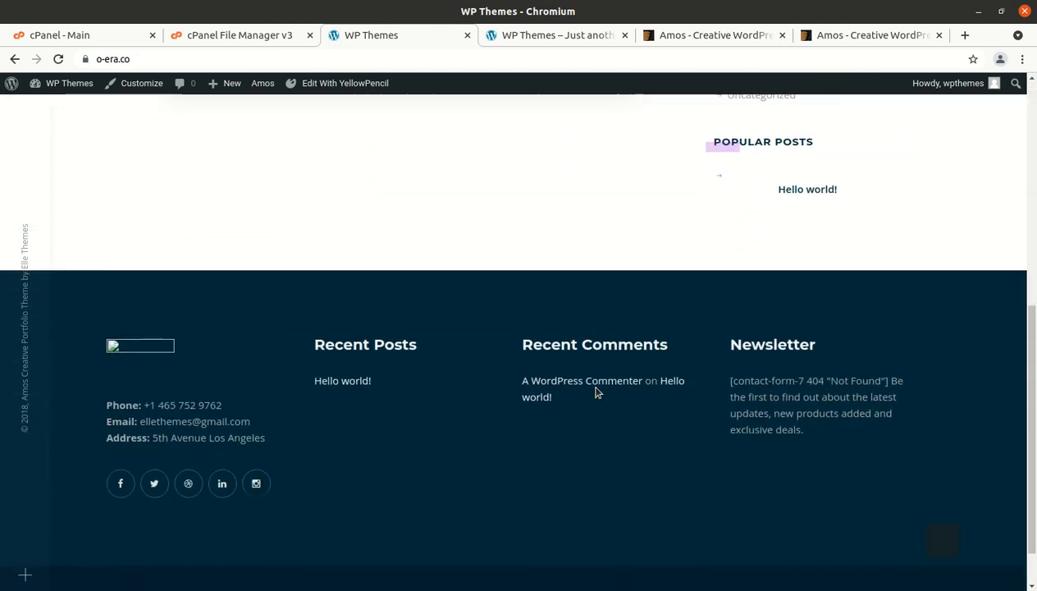
{"action": "scroll", "coordinate": [596, 391], "scroll_direction": "up", "scroll_amount": 1}
{"action": "scroll", "coordinate": [596, 391], "scroll_direction": "up", "scroll_amount": 3}
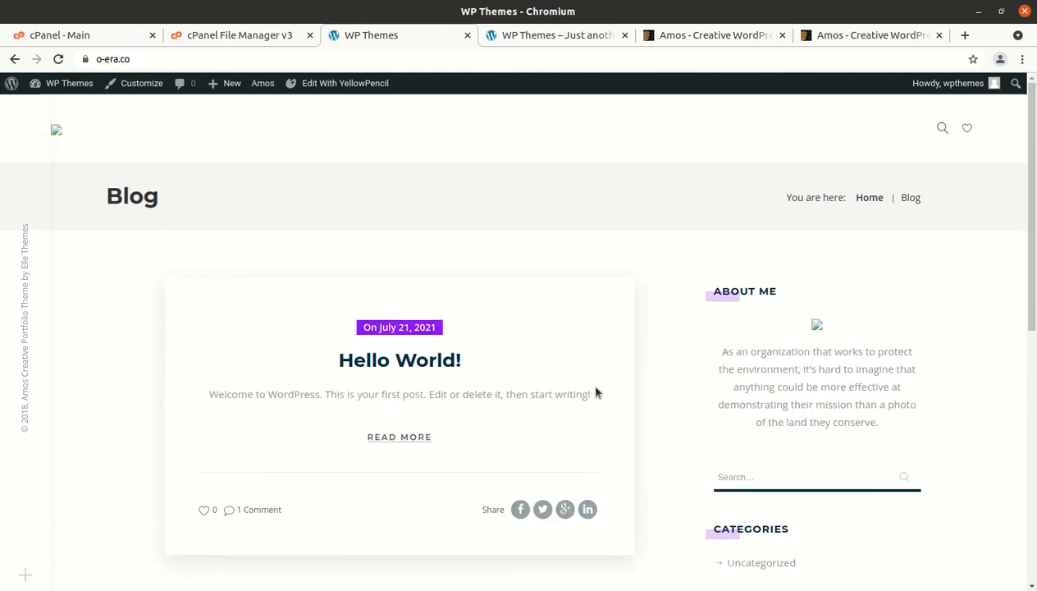
{"action": "scroll", "coordinate": [749, 343], "scroll_direction": "down", "scroll_amount": 6}
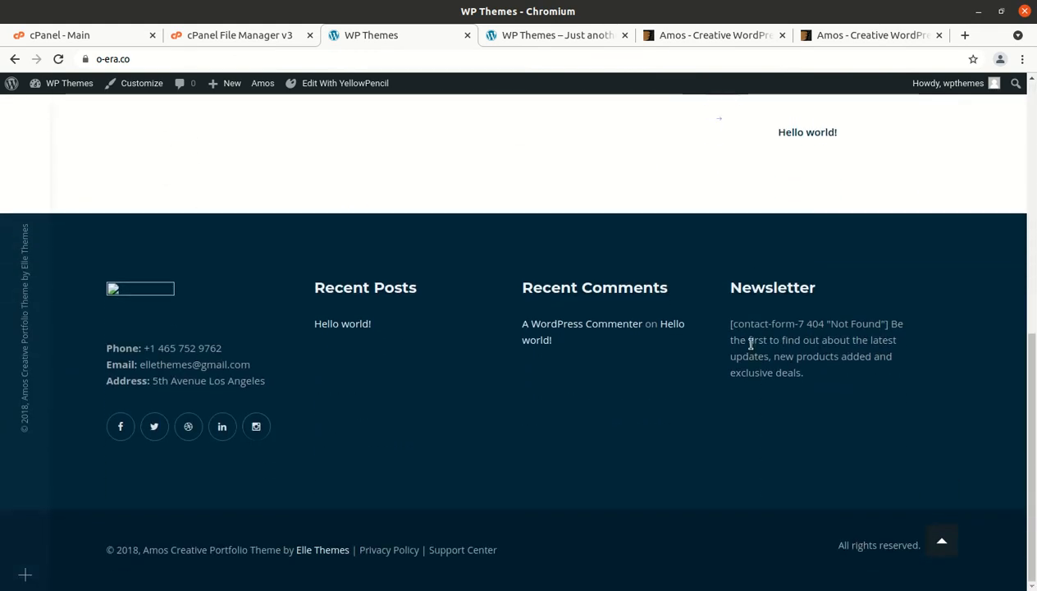
{"action": "scroll", "coordinate": [750, 345], "scroll_direction": "up", "scroll_amount": 6}
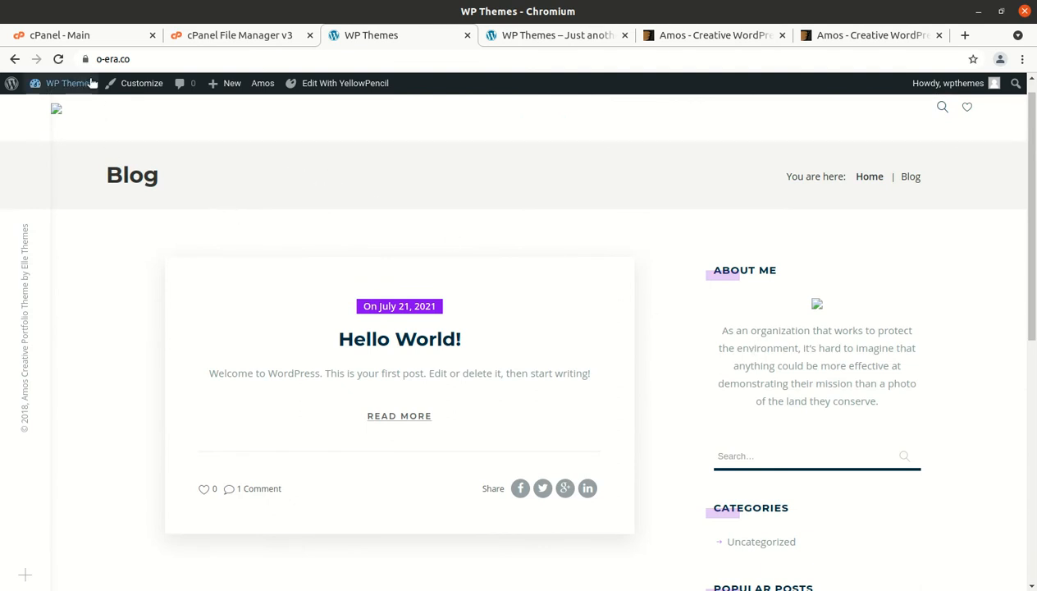
Return to the WordPress dashboard and open the Demo Data choices in the Amos Import / Export (Dummy Data) options
{"action": "mouse_move", "coordinate": [69, 82]}
{"action": "left_click", "coordinate": [42, 108]}
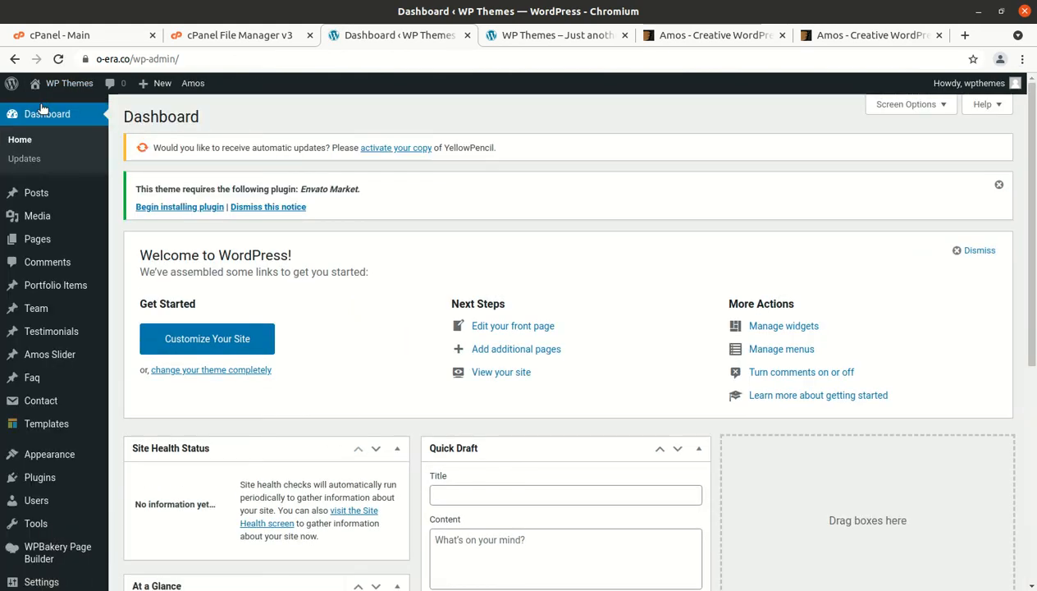
{"action": "scroll", "coordinate": [49, 410], "scroll_direction": "down", "scroll_amount": 4}
{"action": "mouse_move", "coordinate": [49, 545]}
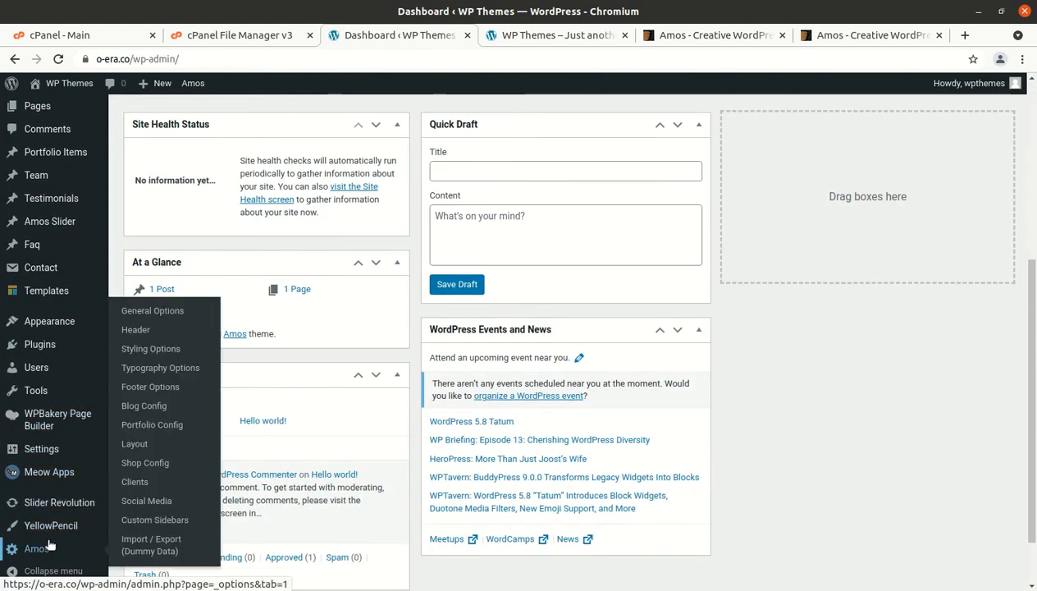
{"action": "left_click", "coordinate": [162, 551]}
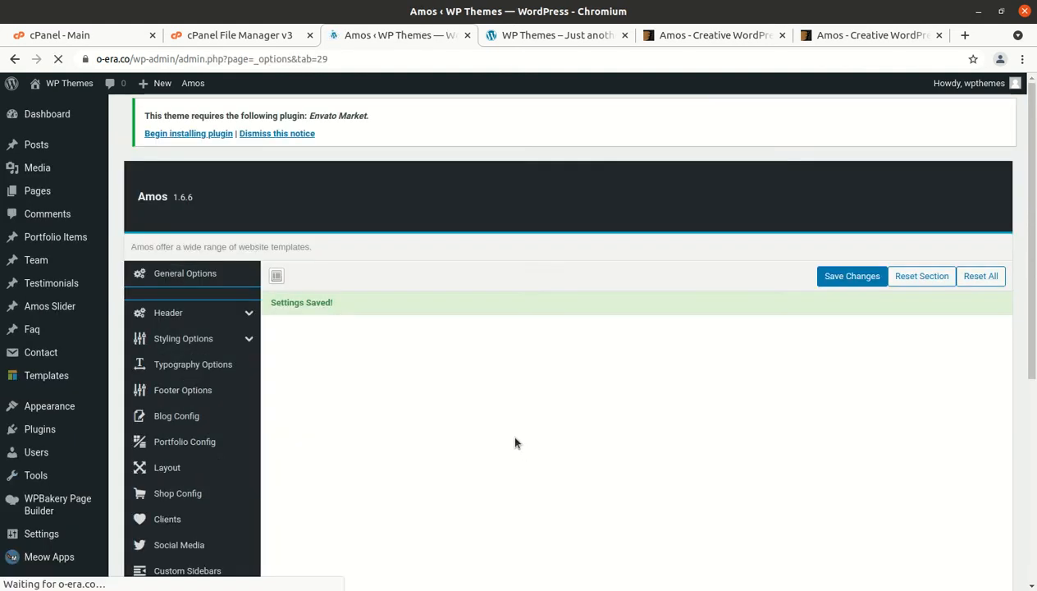
{"action": "scroll", "coordinate": [508, 397], "scroll_direction": "down", "scroll_amount": 4}
{"action": "scroll", "coordinate": [460, 373], "scroll_direction": "down", "scroll_amount": 2}
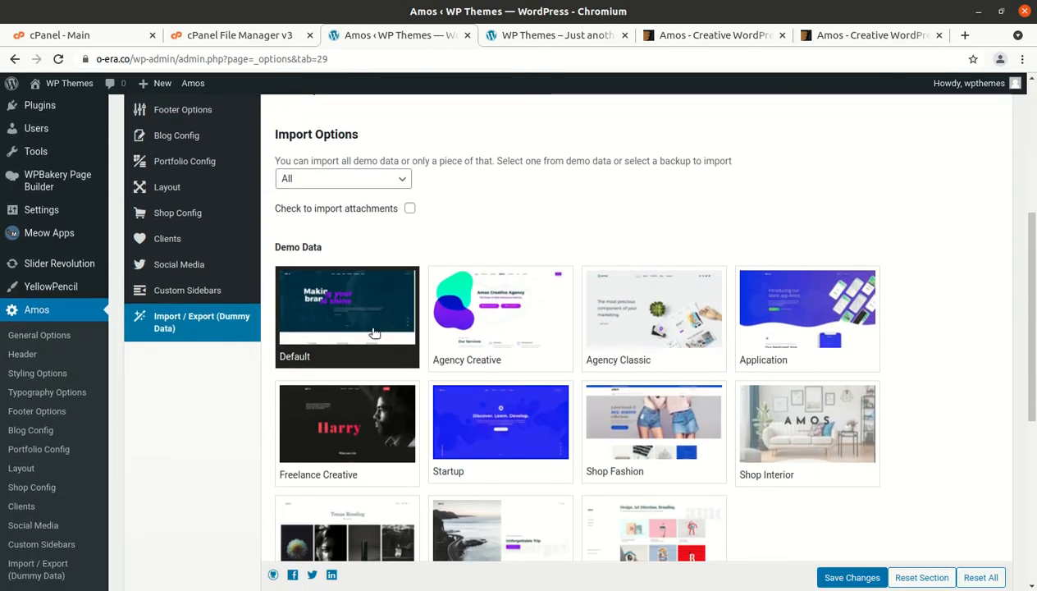
Select the Default demo data and choose Dont Import Backup for the Backups option
{"action": "scroll", "coordinate": [345, 328], "scroll_direction": "down", "scroll_amount": 1}
{"action": "scroll", "coordinate": [326, 304], "scroll_direction": "down", "scroll_amount": 3}
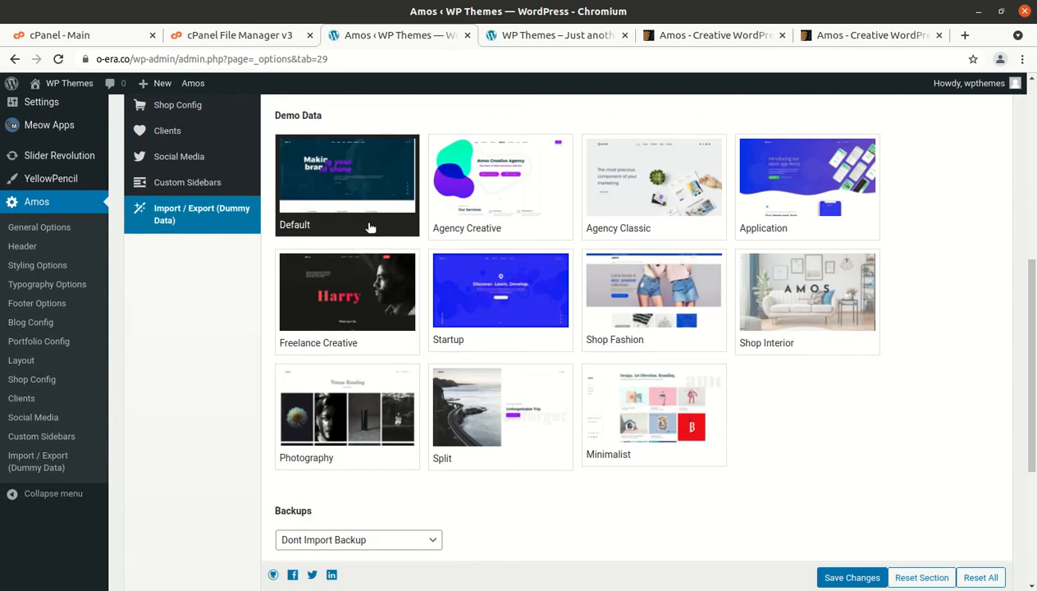
{"action": "scroll", "coordinate": [361, 224], "scroll_direction": "down", "scroll_amount": 3}
{"action": "scroll", "coordinate": [474, 240], "scroll_direction": "up", "scroll_amount": 4}
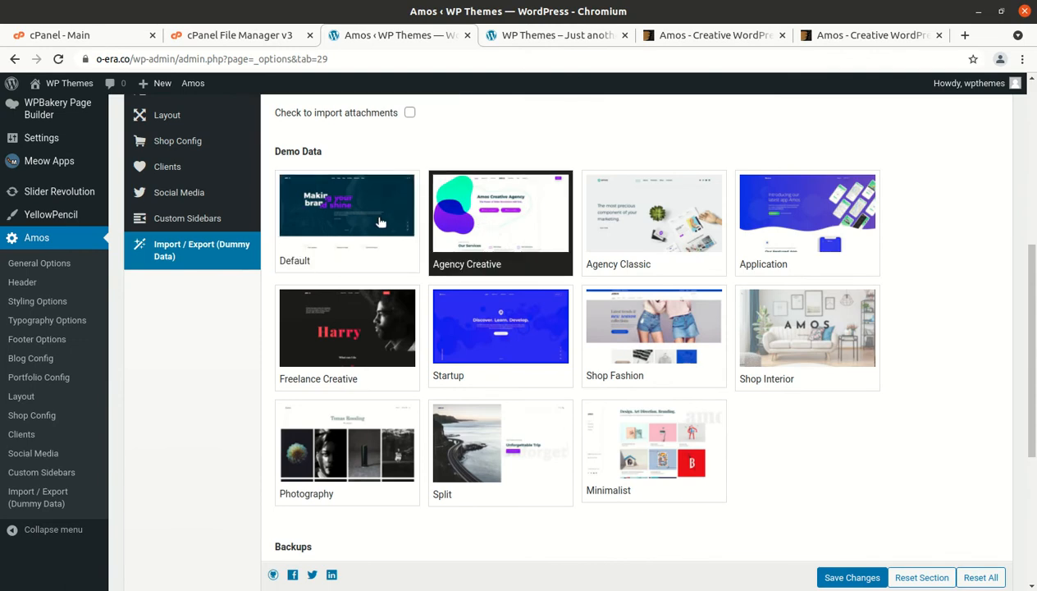
{"action": "left_click", "coordinate": [376, 219]}
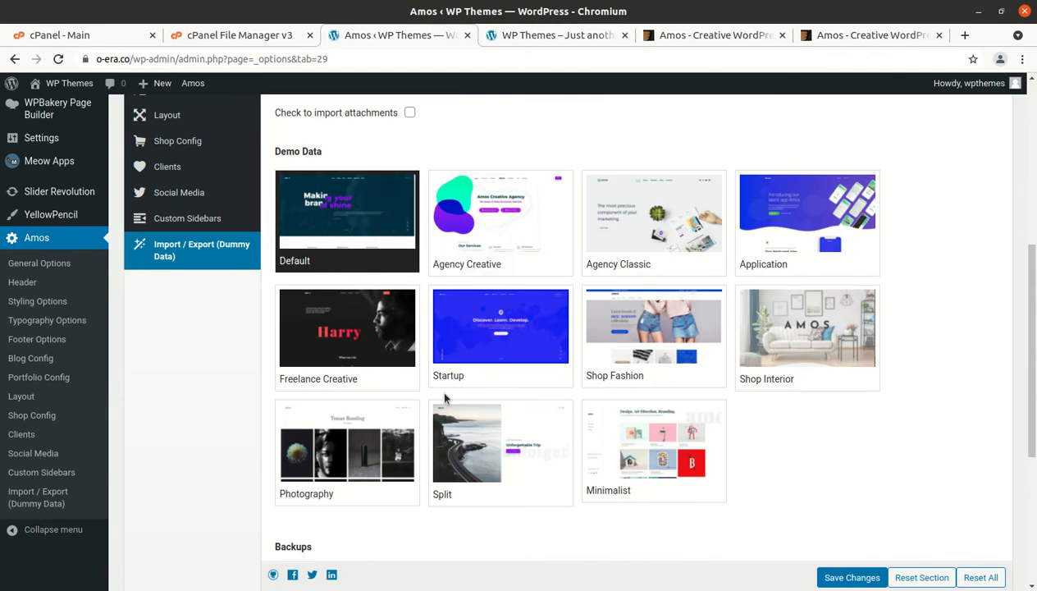
{"action": "scroll", "coordinate": [447, 402], "scroll_direction": "down", "scroll_amount": 3}
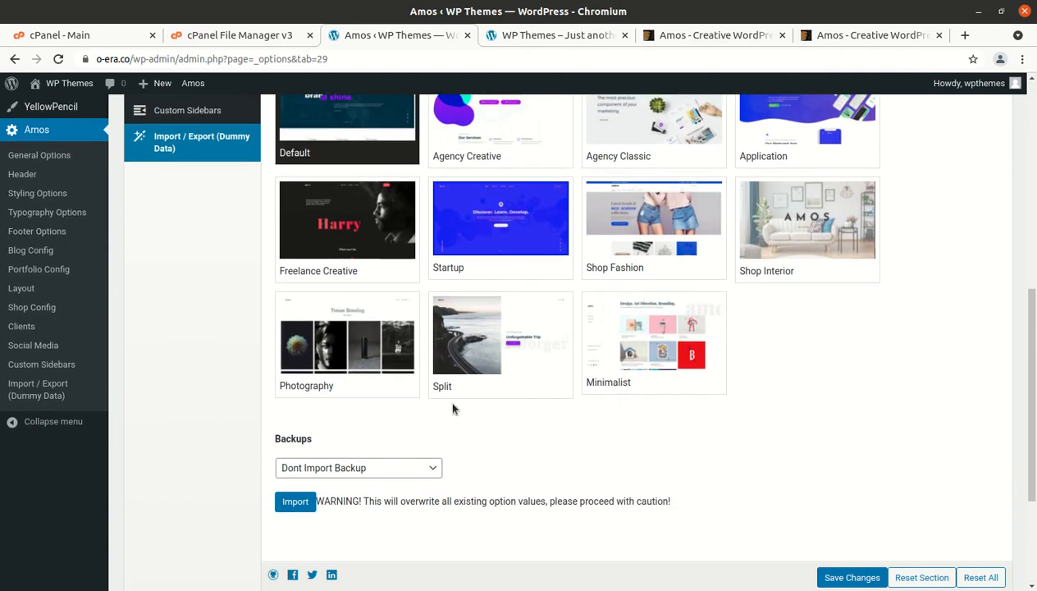
{"action": "left_click", "coordinate": [384, 472]}
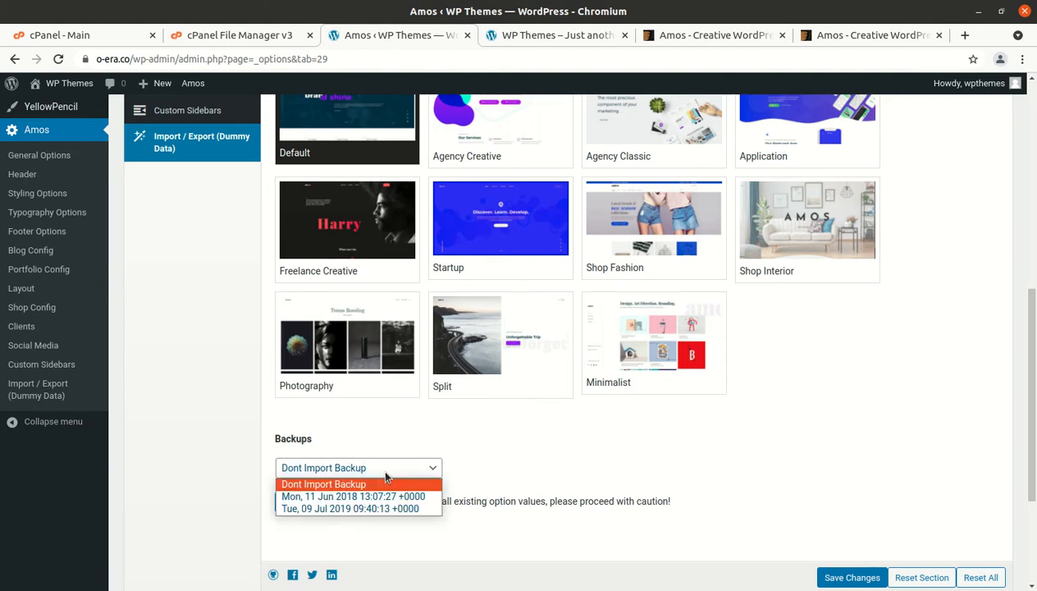
{"action": "left_click", "coordinate": [386, 483]}
{"action": "scroll", "coordinate": [575, 451], "scroll_direction": "down", "scroll_amount": 2}
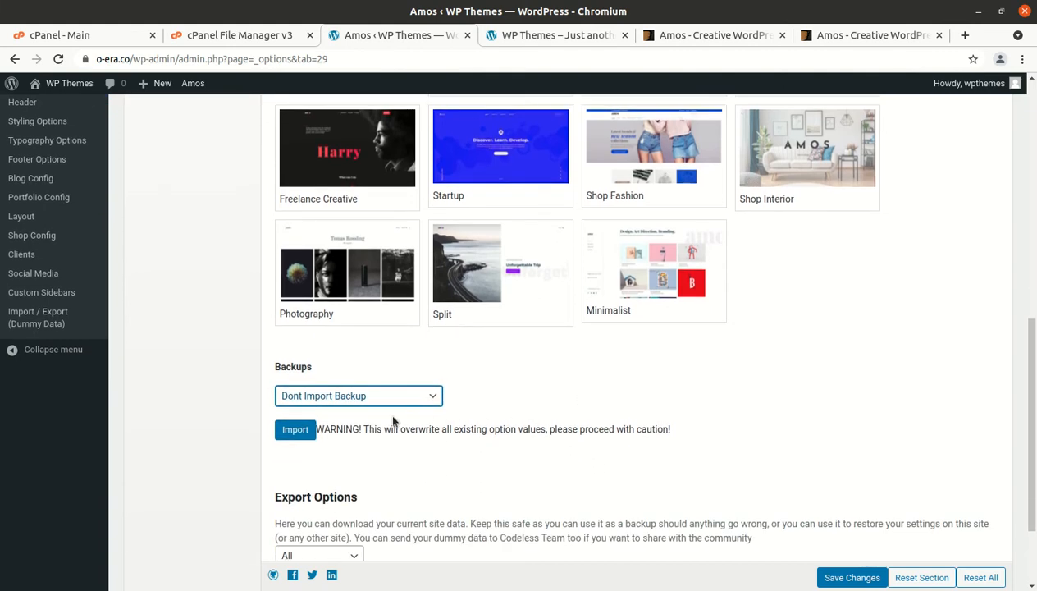
Run the import of all Default demo data without attachments and confirm it
{"action": "scroll", "coordinate": [560, 347], "scroll_direction": "down", "scroll_amount": 3}
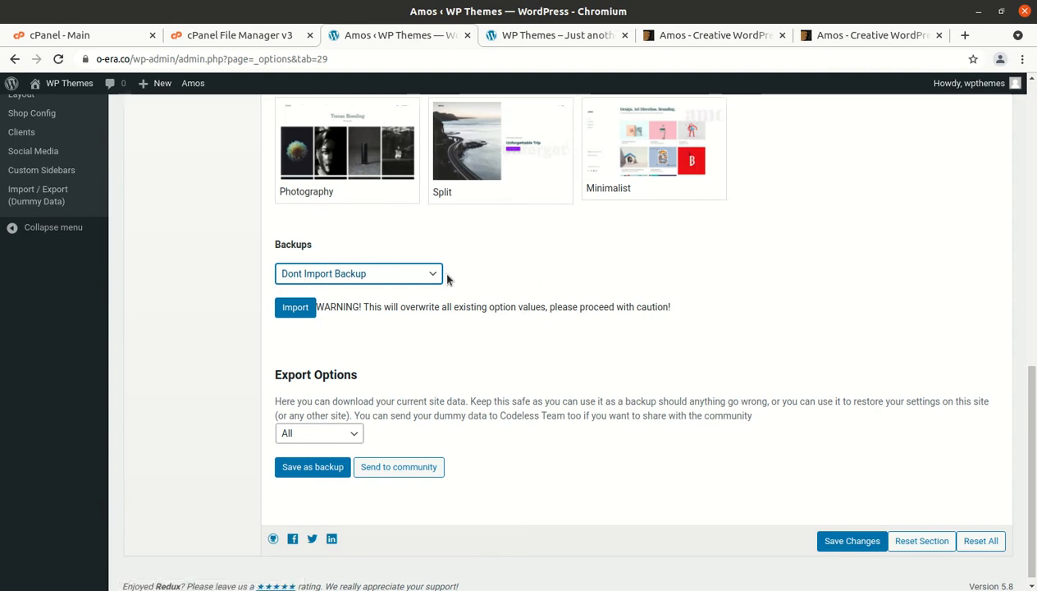
{"action": "scroll", "coordinate": [509, 296], "scroll_direction": "up", "scroll_amount": 6}
{"action": "scroll", "coordinate": [514, 299], "scroll_direction": "down", "scroll_amount": 3}
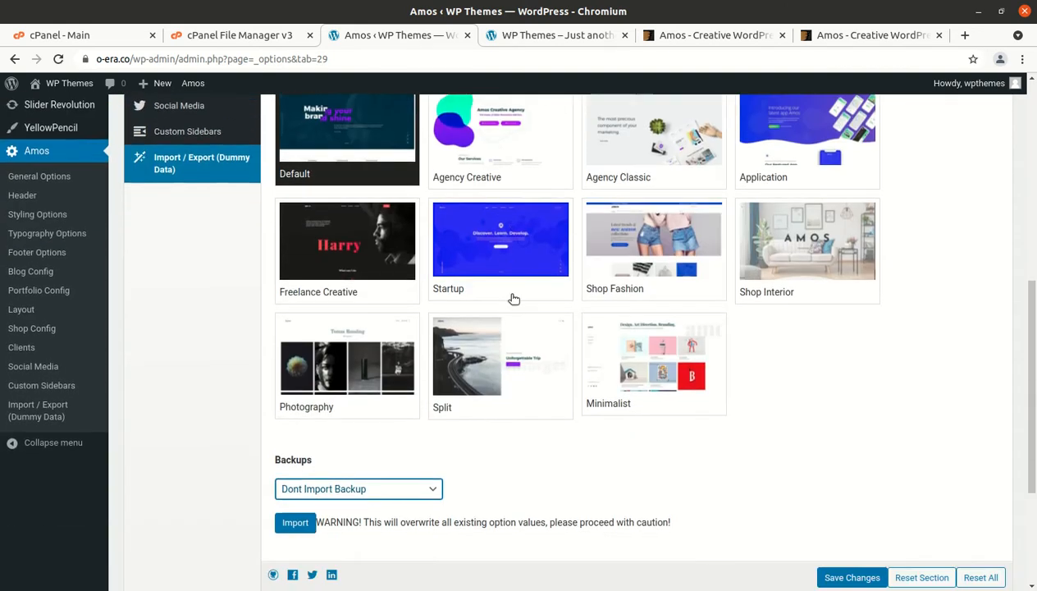
{"action": "scroll", "coordinate": [514, 299], "scroll_direction": "down", "scroll_amount": 2}
{"action": "left_click", "coordinate": [298, 346]}
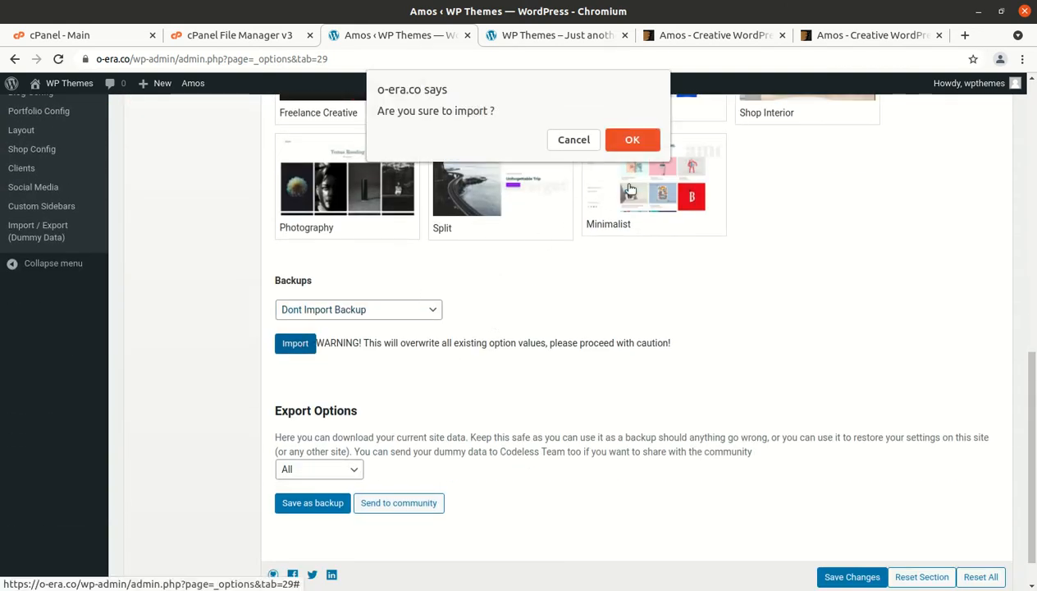
{"action": "left_click", "coordinate": [628, 140]}
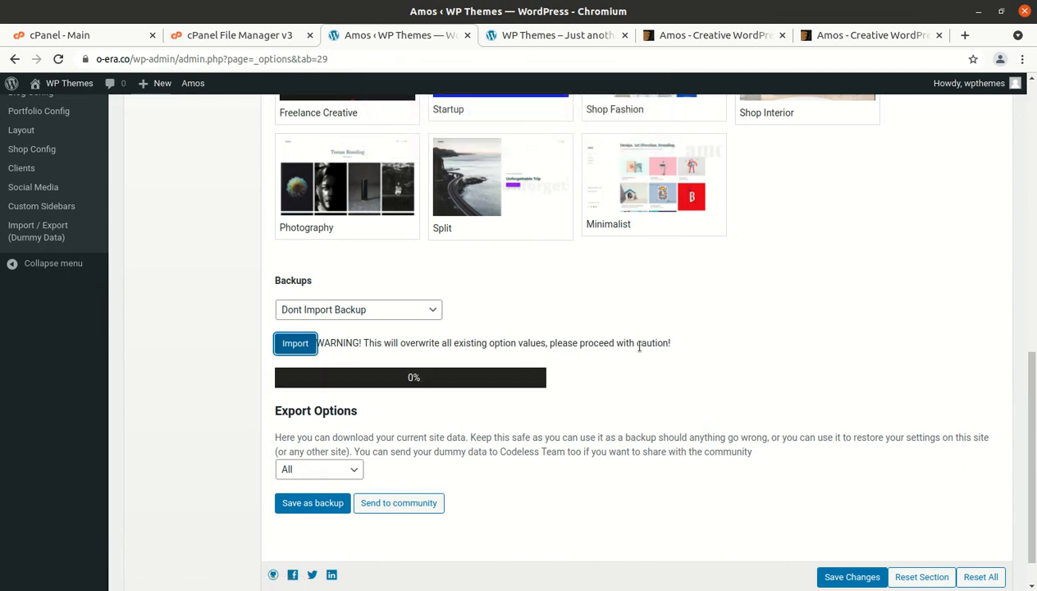
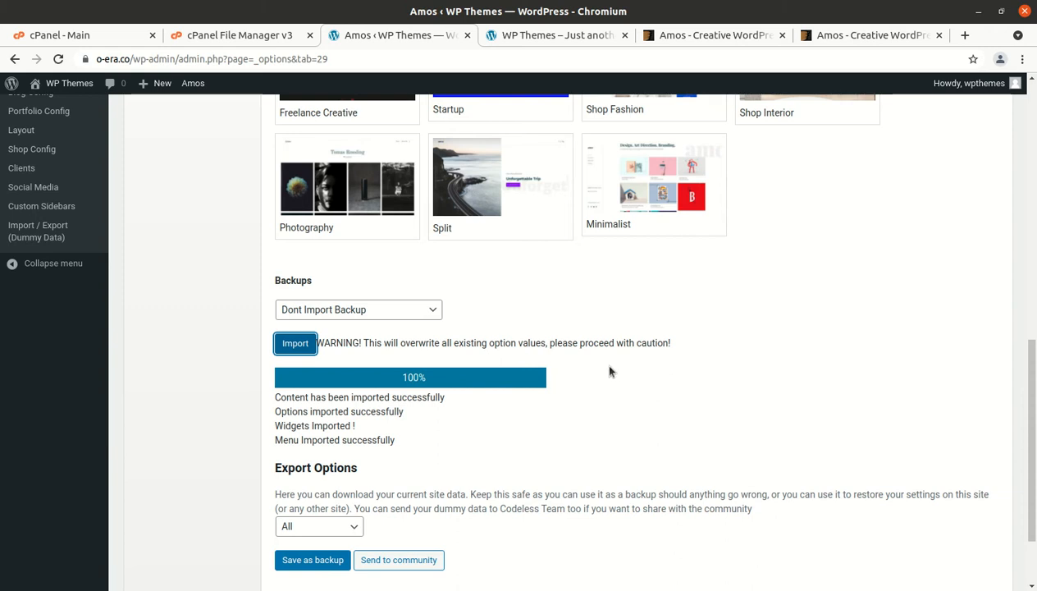
Save the changes to the Amos theme options once the import has finished
{"action": "scroll", "coordinate": [609, 371], "scroll_direction": "down", "scroll_amount": 3}
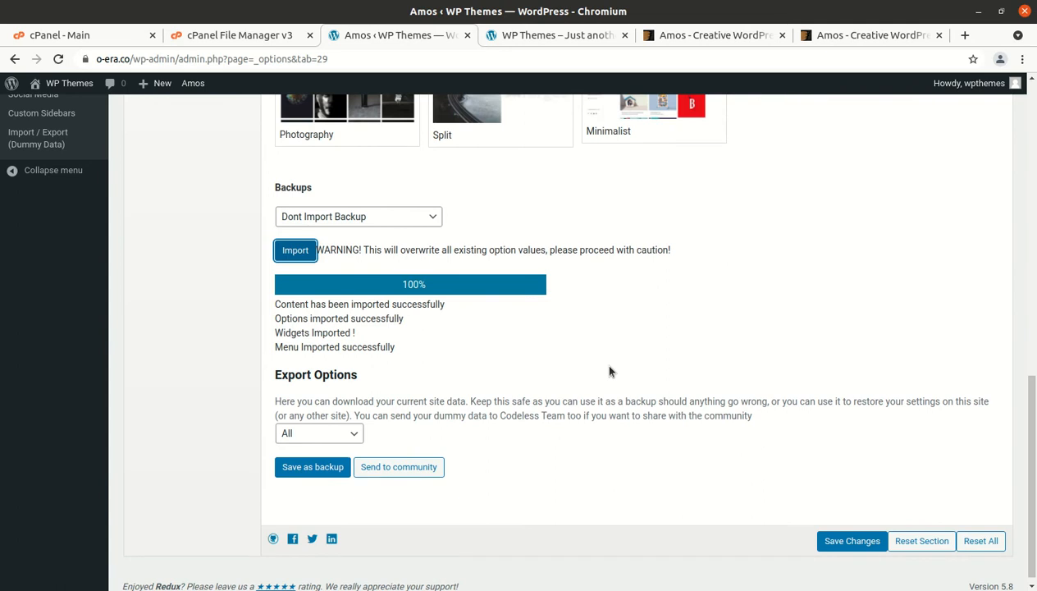
{"action": "left_click", "coordinate": [822, 535]}
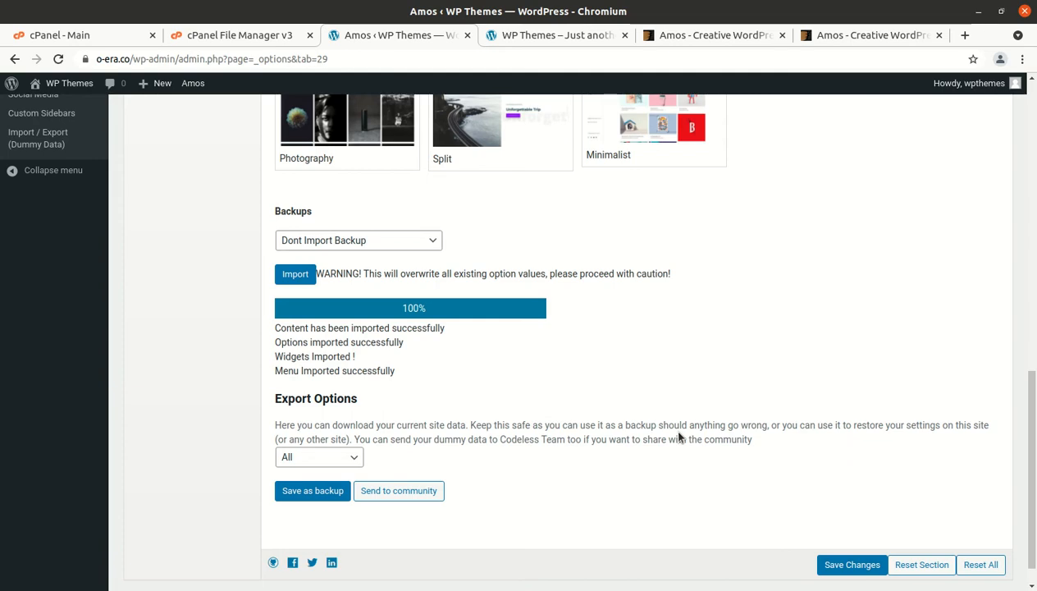
{"action": "scroll", "coordinate": [677, 437], "scroll_direction": "up", "scroll_amount": 10}
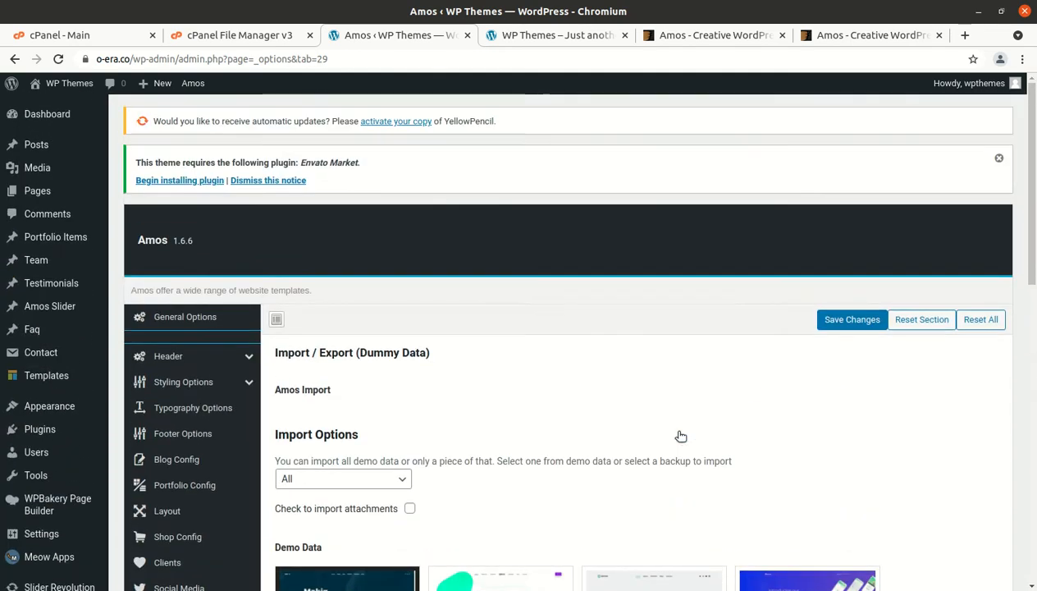
Reload the WP Themes front page and examine its slider, feature, portfolio, testimonial and Latest News sections for imported content and images
{"action": "left_click", "coordinate": [529, 38]}
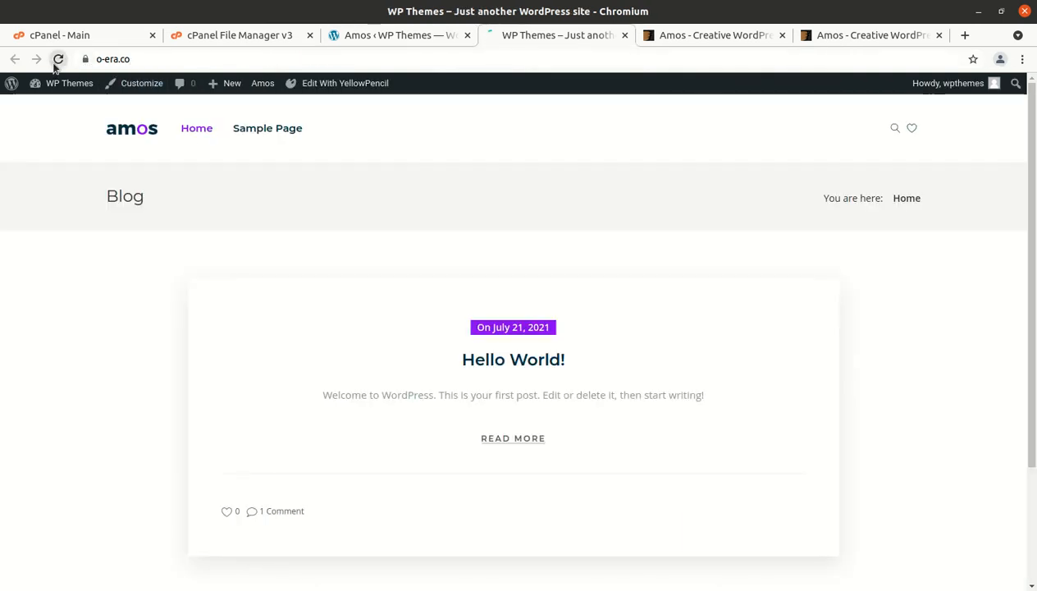
{"action": "left_click", "coordinate": [56, 63]}
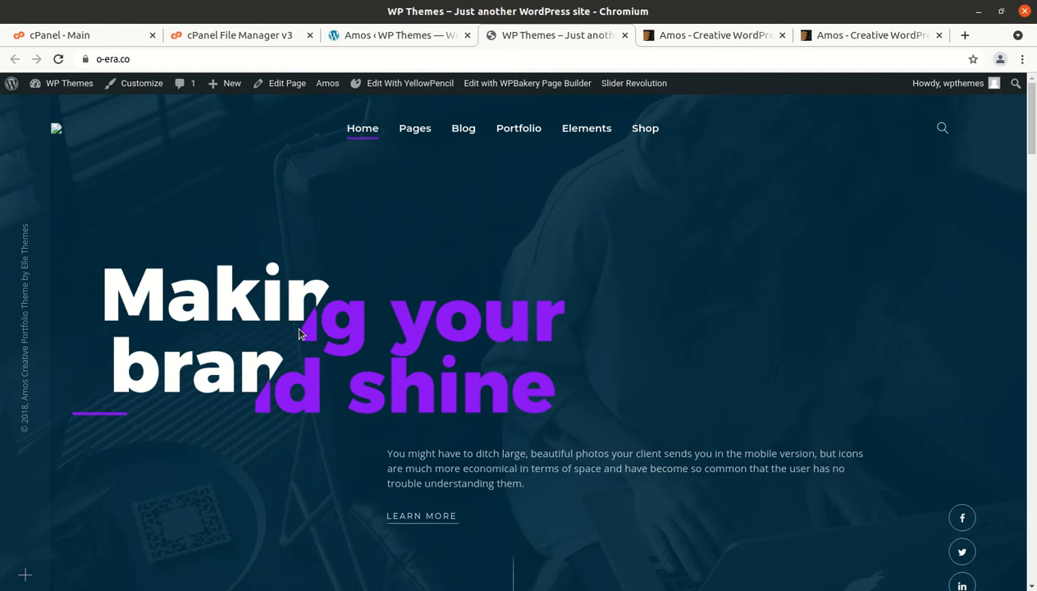
{"action": "scroll", "coordinate": [386, 361], "scroll_direction": "down", "scroll_amount": 6}
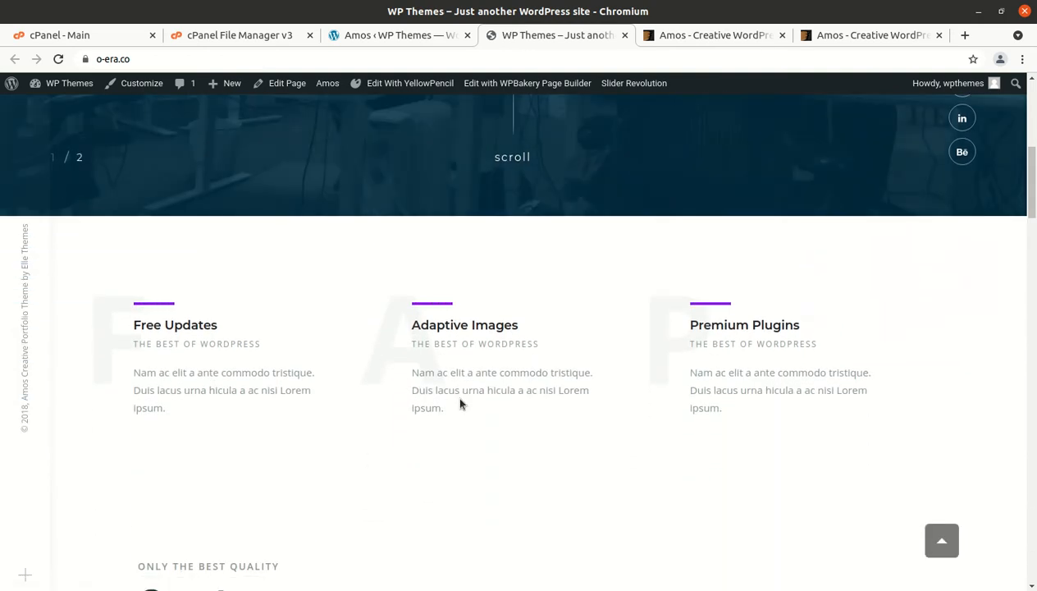
{"action": "scroll", "coordinate": [460, 402], "scroll_direction": "down", "scroll_amount": 6}
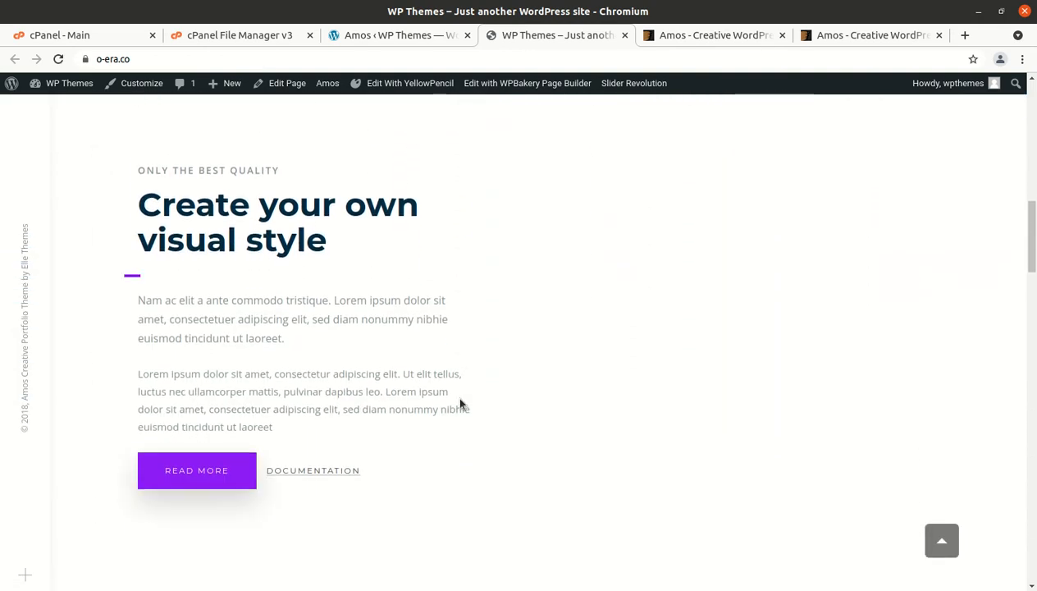
{"action": "scroll", "coordinate": [460, 403], "scroll_direction": "up", "scroll_amount": 2}
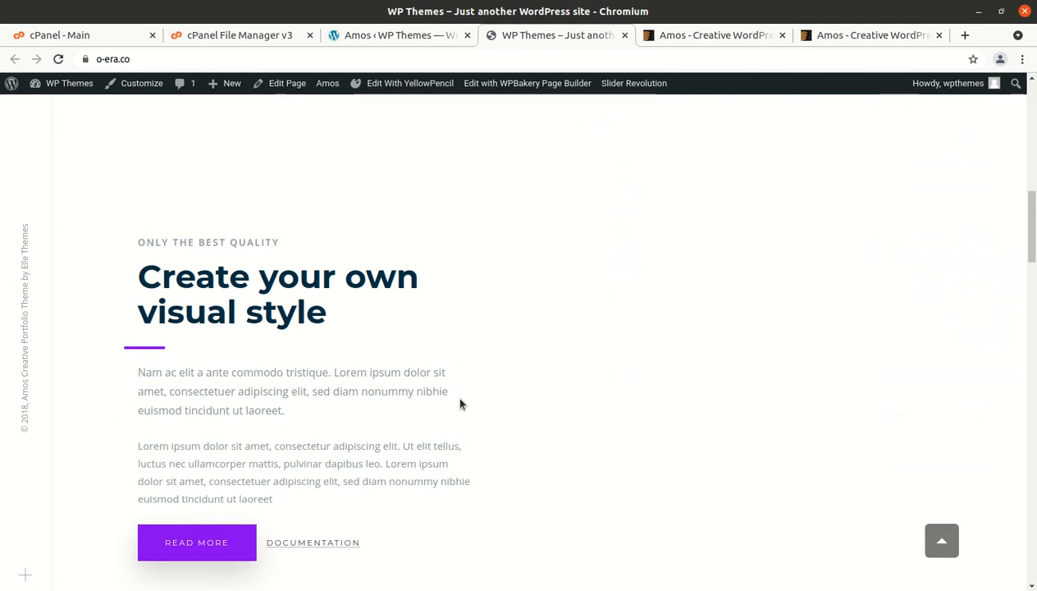
{"action": "scroll", "coordinate": [460, 403], "scroll_direction": "down", "scroll_amount": 2}
{"action": "scroll", "coordinate": [460, 402], "scroll_direction": "down", "scroll_amount": 2}
{"action": "scroll", "coordinate": [342, 374], "scroll_direction": "down", "scroll_amount": 2}
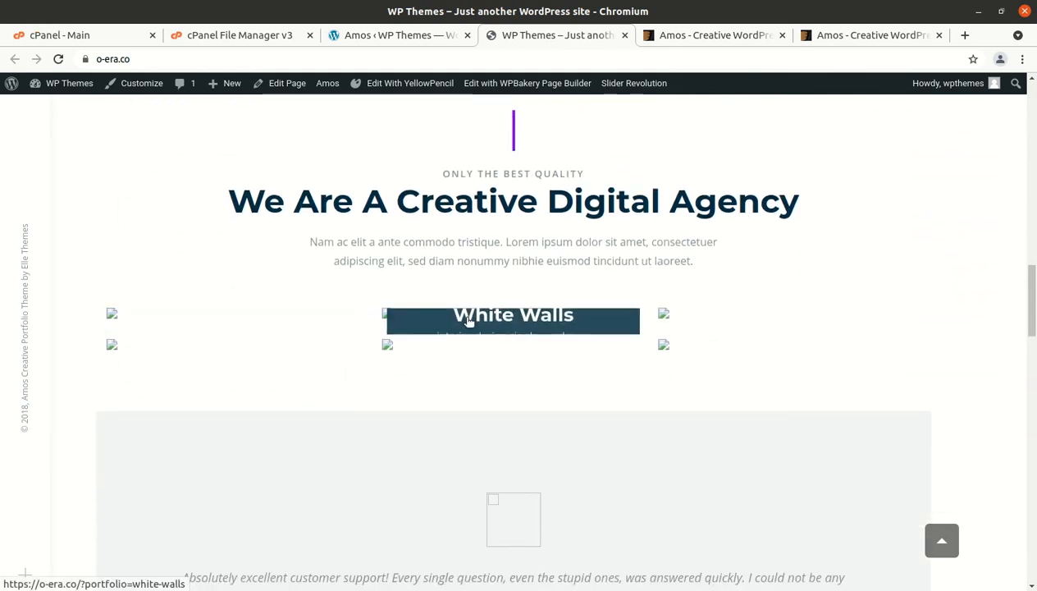
{"action": "scroll", "coordinate": [562, 338], "scroll_direction": "down", "scroll_amount": 3}
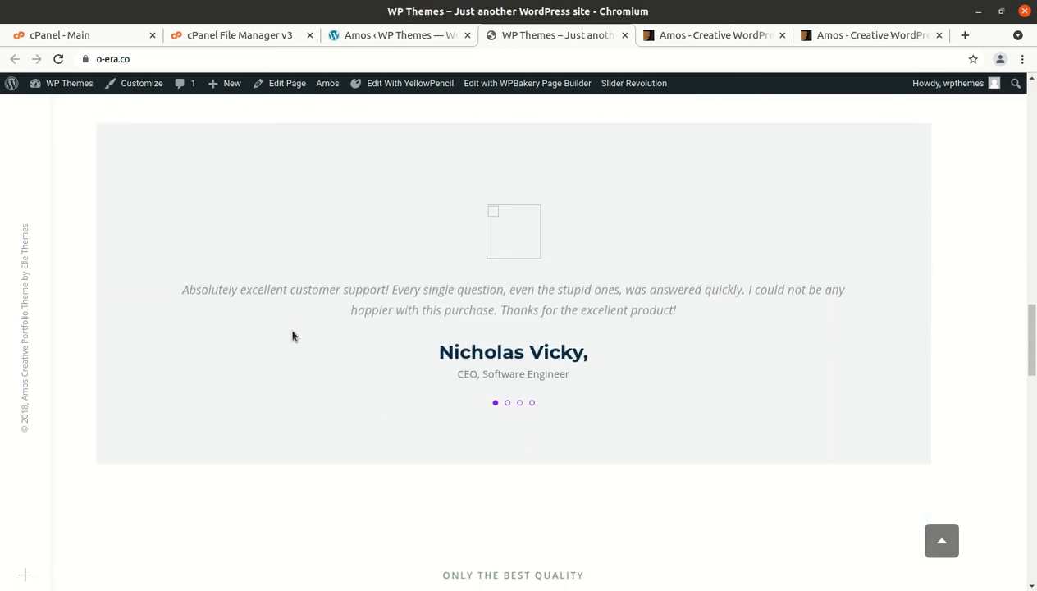
{"action": "scroll", "coordinate": [293, 336], "scroll_direction": "down", "scroll_amount": 2}
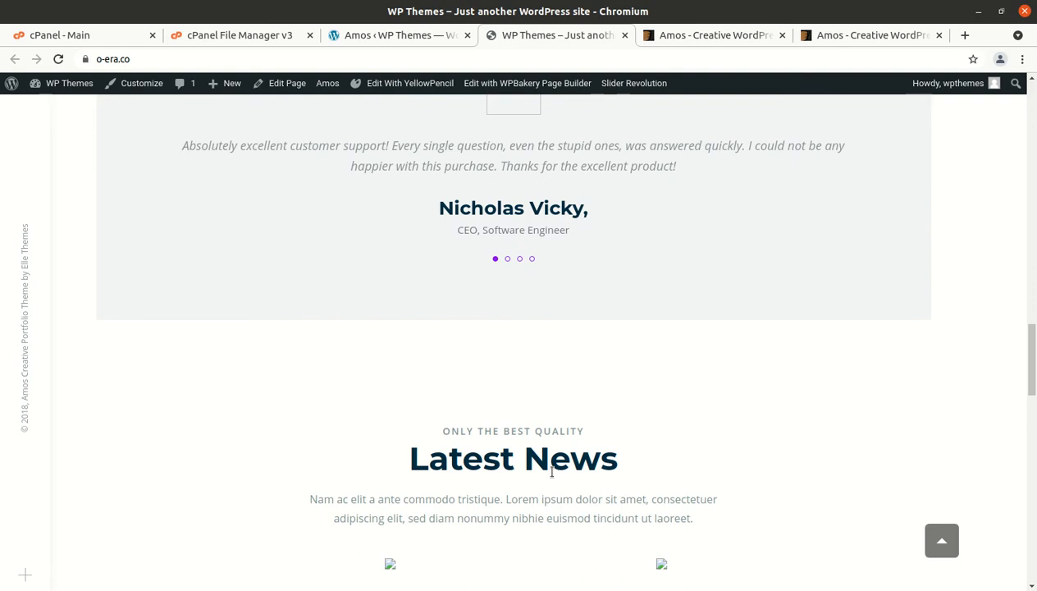
{"action": "scroll", "coordinate": [551, 472], "scroll_direction": "down", "scroll_amount": 2}
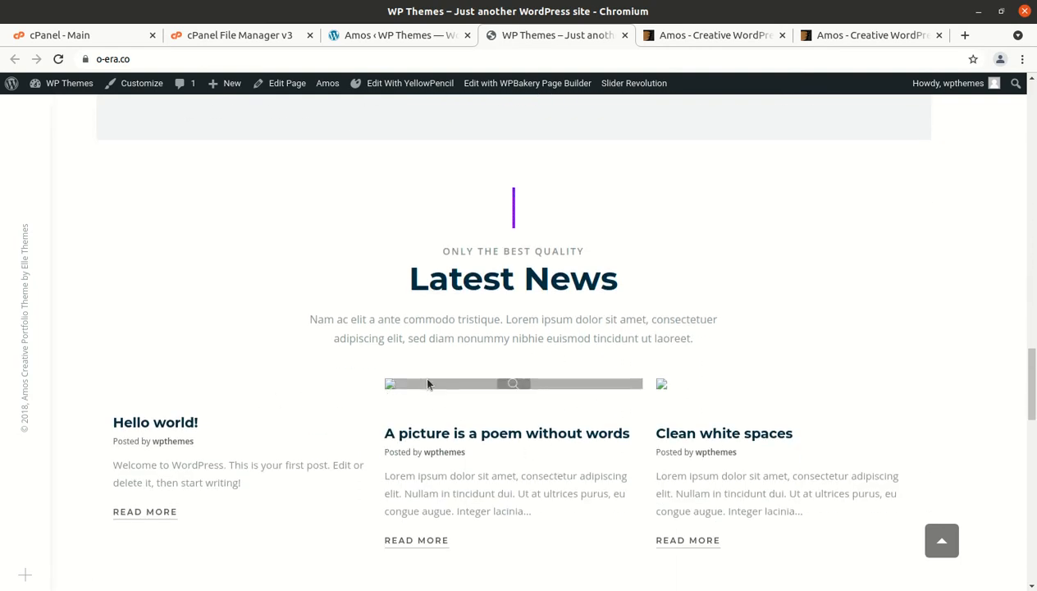
{"action": "scroll", "coordinate": [427, 384], "scroll_direction": "up", "scroll_amount": 3}
{"action": "scroll", "coordinate": [426, 384], "scroll_direction": "up", "scroll_amount": 6}
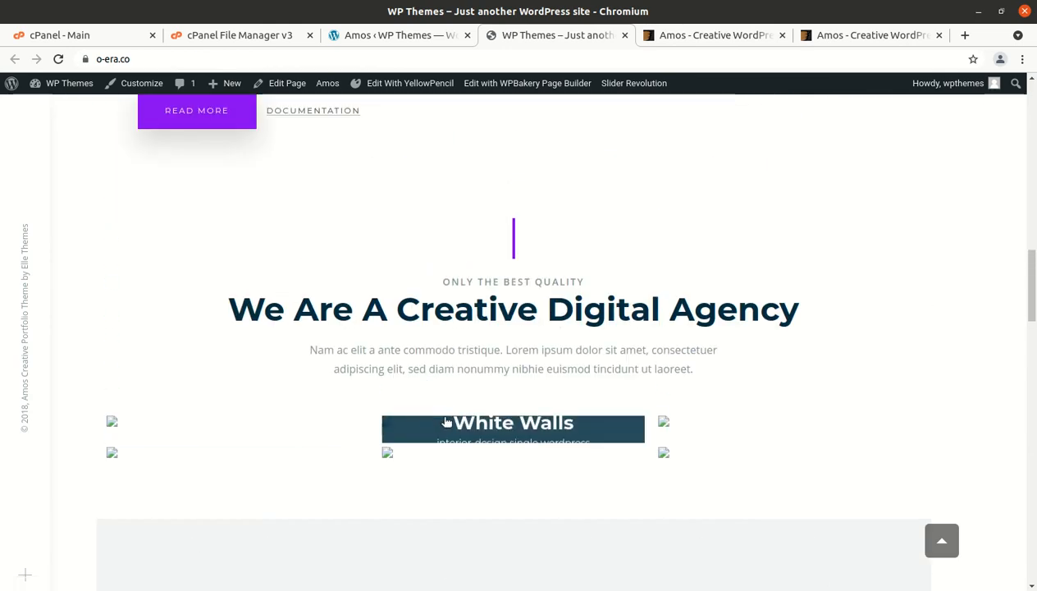
{"action": "scroll", "coordinate": [701, 335], "scroll_direction": "up", "scroll_amount": 15}
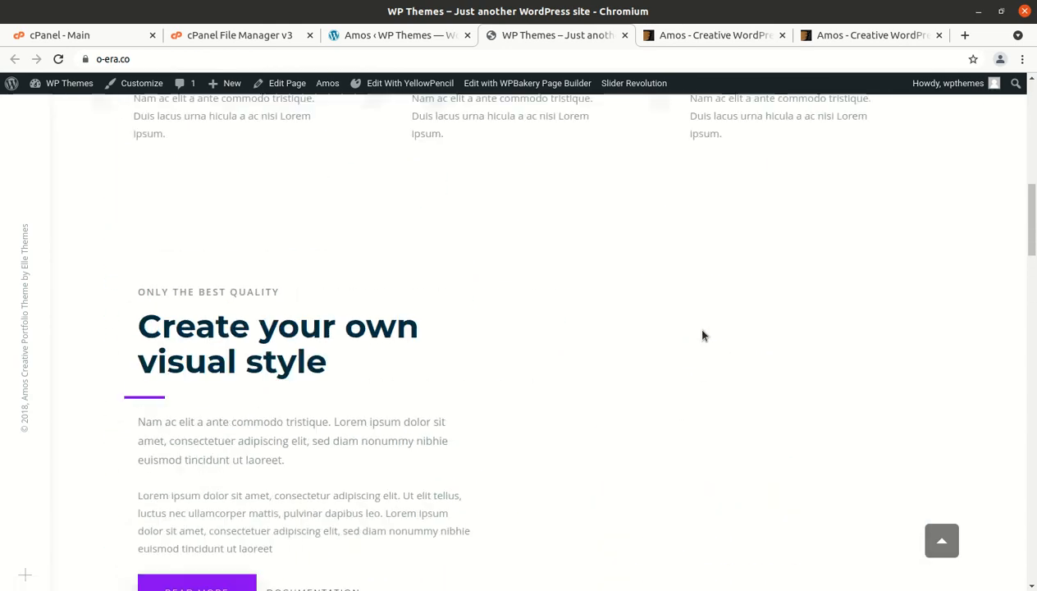
{"action": "scroll", "coordinate": [701, 336], "scroll_direction": "up", "scroll_amount": 3}
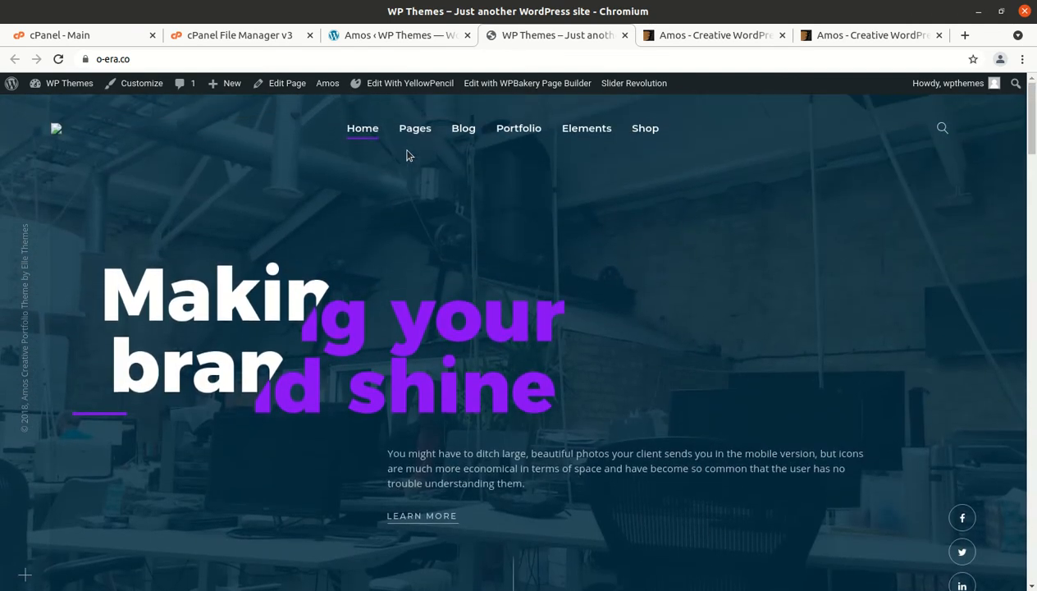
Open the About Us page from the site's Pages navigation and examine its team, counter and UX app sections
{"action": "mouse_move", "coordinate": [398, 140]}
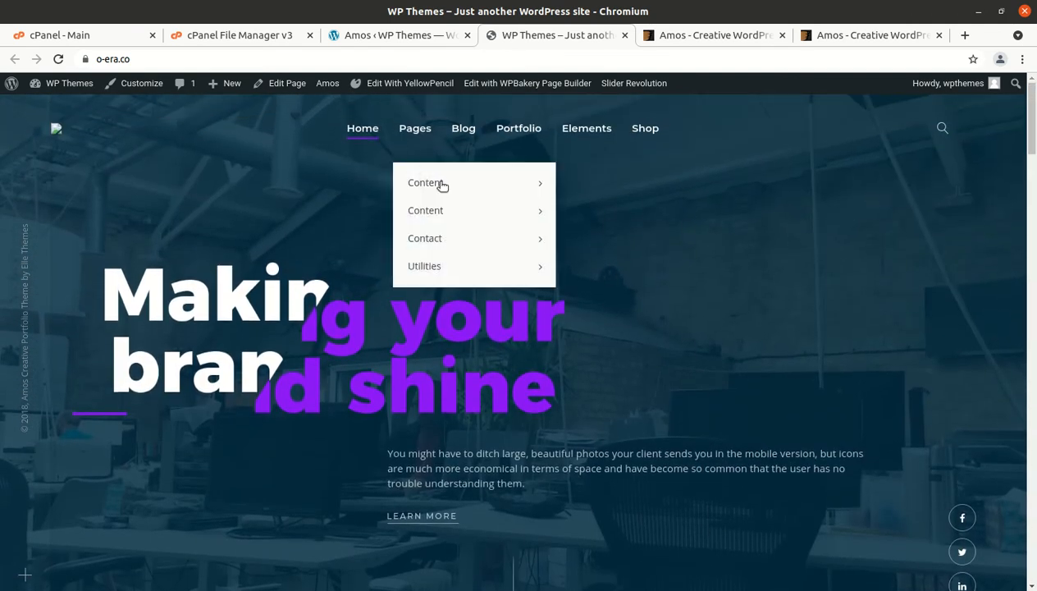
{"action": "mouse_move", "coordinate": [441, 184]}
{"action": "left_click", "coordinate": [599, 191]}
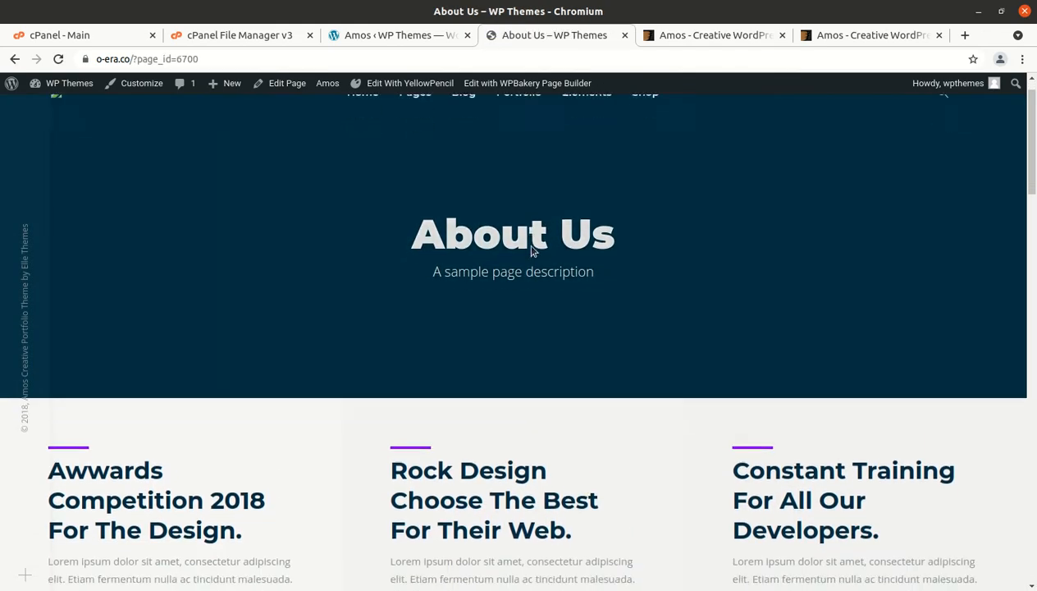
{"action": "scroll", "coordinate": [525, 246], "scroll_direction": "down", "scroll_amount": 7}
{"action": "scroll", "coordinate": [366, 302], "scroll_direction": "down", "scroll_amount": 3}
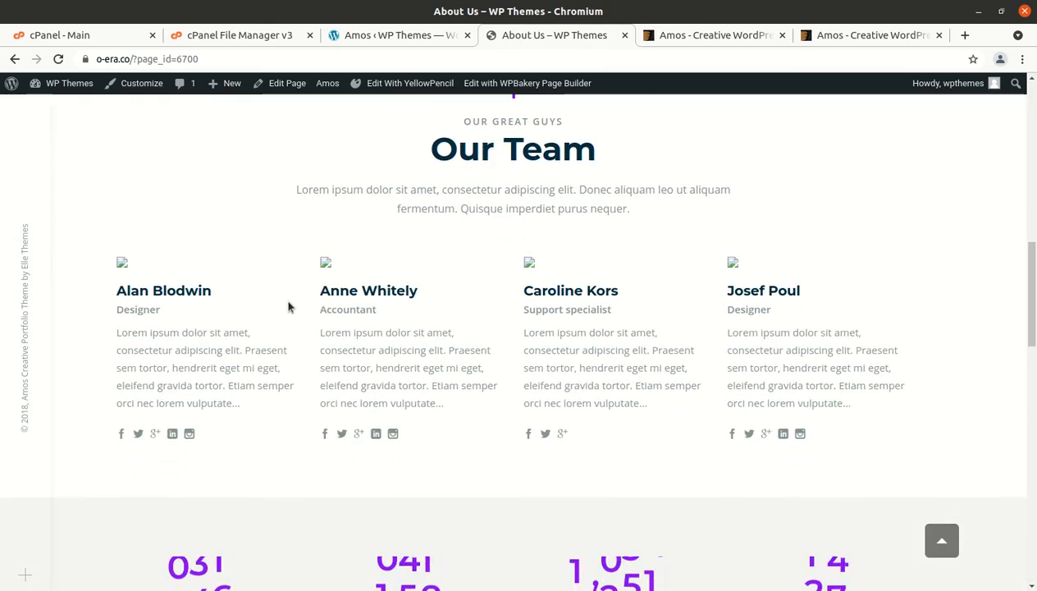
{"action": "scroll", "coordinate": [664, 293], "scroll_direction": "down", "scroll_amount": 4}
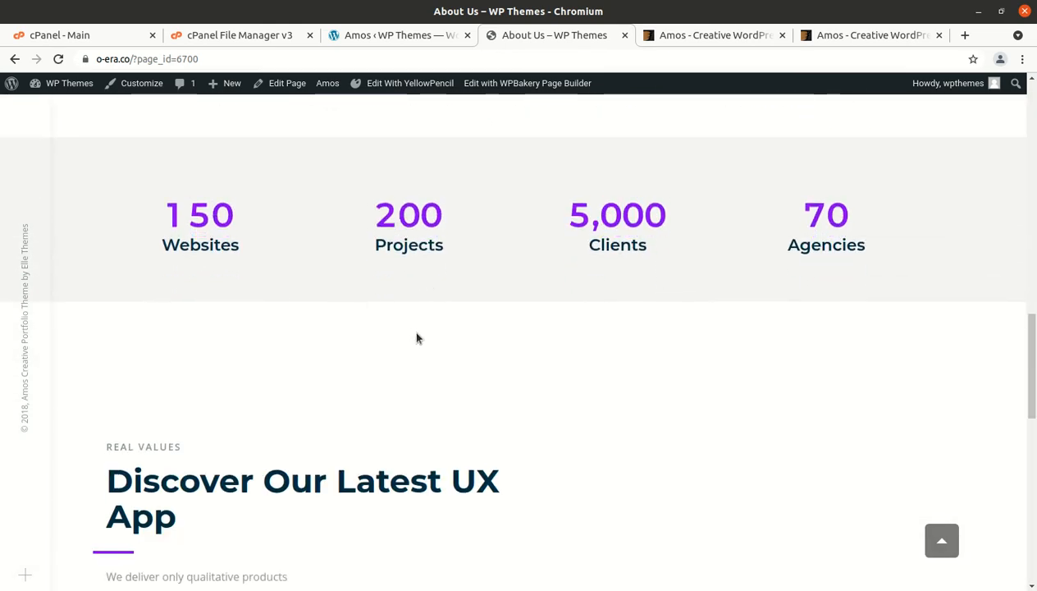
{"action": "scroll", "coordinate": [433, 306], "scroll_direction": "down", "scroll_amount": 6}
{"action": "scroll", "coordinate": [435, 309], "scroll_direction": "up", "scroll_amount": 4}
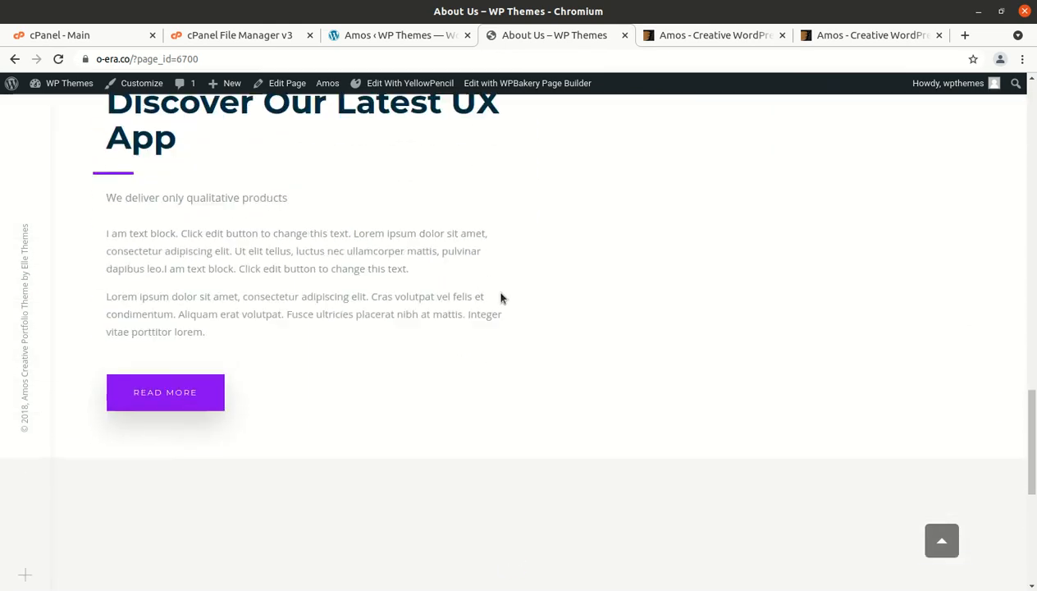
{"action": "scroll", "coordinate": [702, 412], "scroll_direction": "up", "scroll_amount": 17}
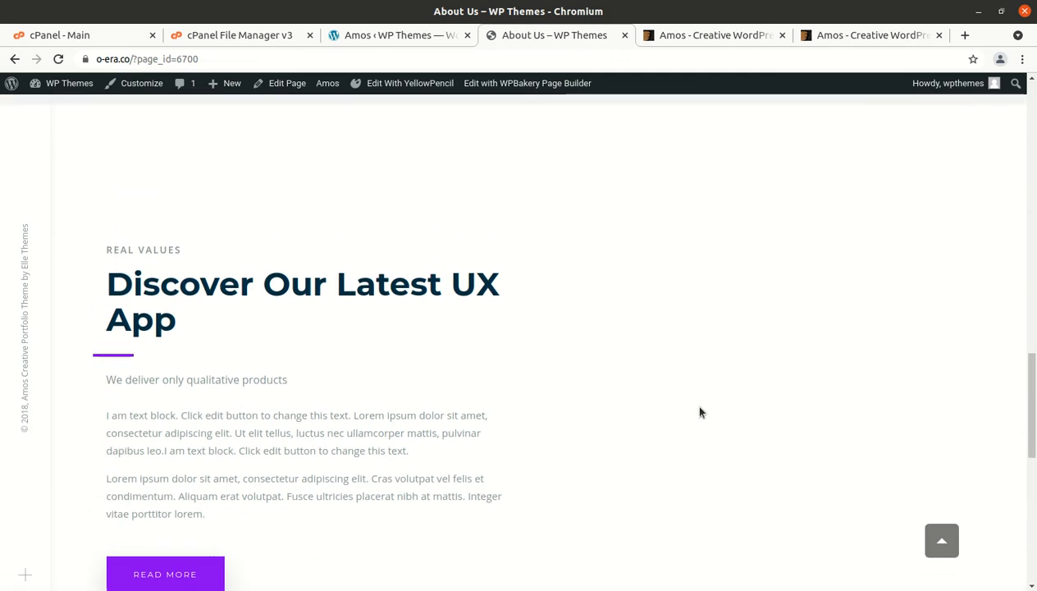
{"action": "scroll", "coordinate": [689, 370], "scroll_direction": "up", "scroll_amount": 6}
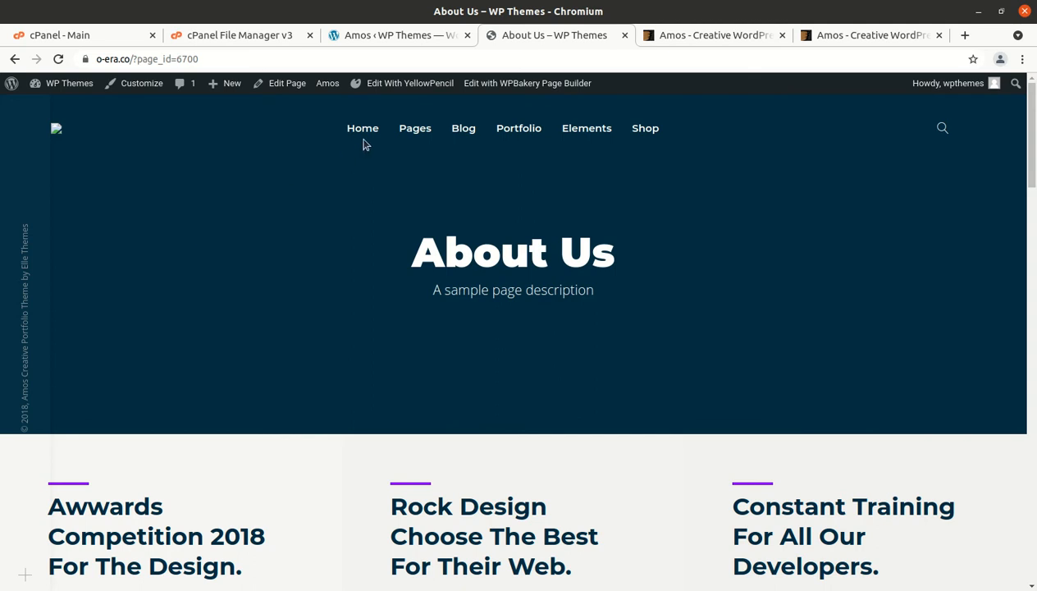
Go back to the site's Home page and examine its hero slider and feature columns
{"action": "left_click", "coordinate": [358, 138]}
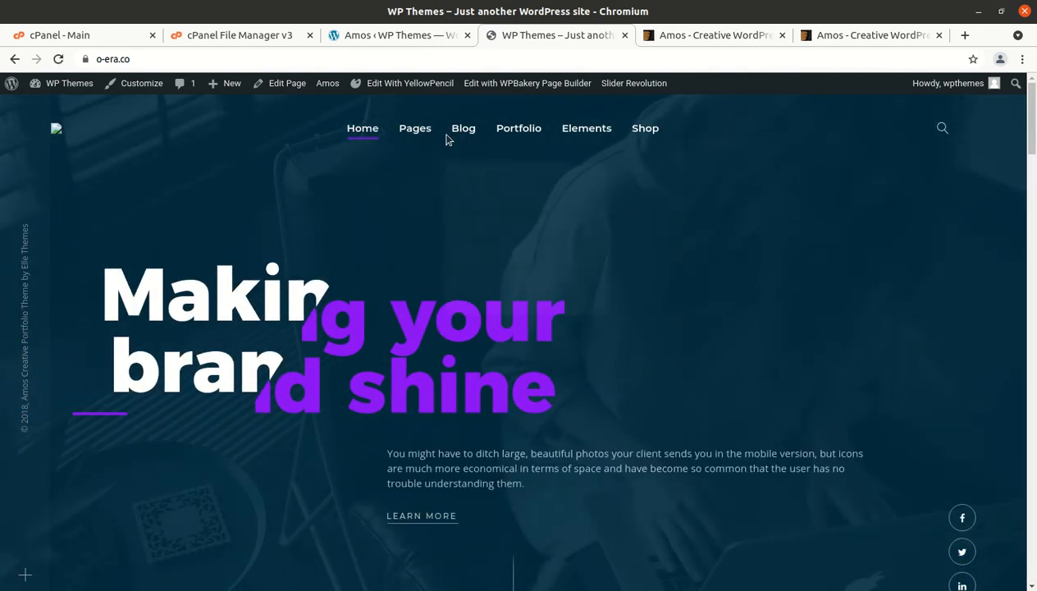
{"action": "scroll", "coordinate": [470, 237], "scroll_direction": "down", "scroll_amount": 5}
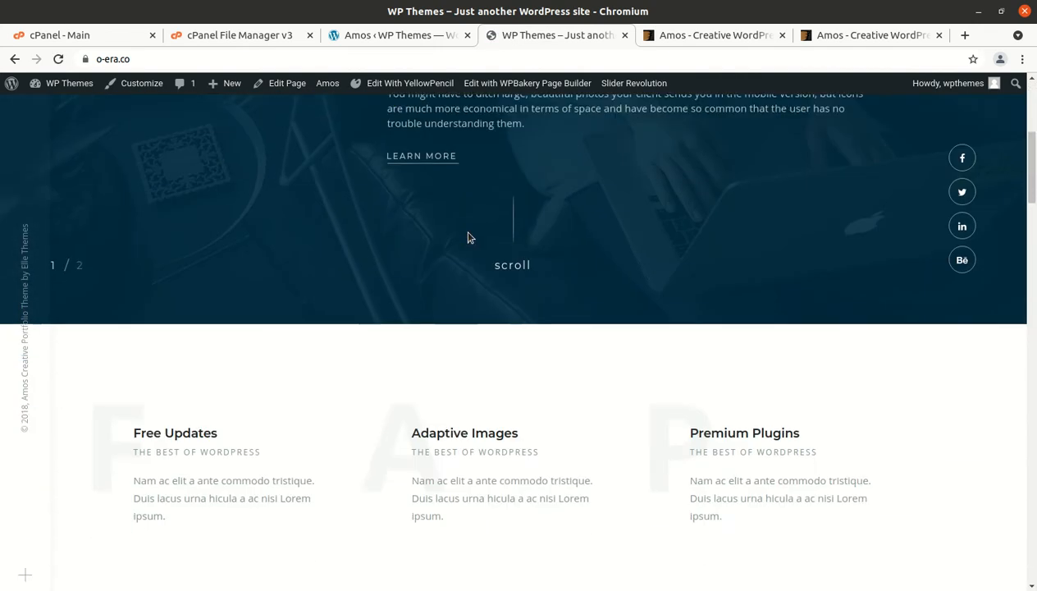
{"action": "scroll", "coordinate": [468, 236], "scroll_direction": "down", "scroll_amount": 4}
{"action": "scroll", "coordinate": [635, 241], "scroll_direction": "up", "scroll_amount": 5}
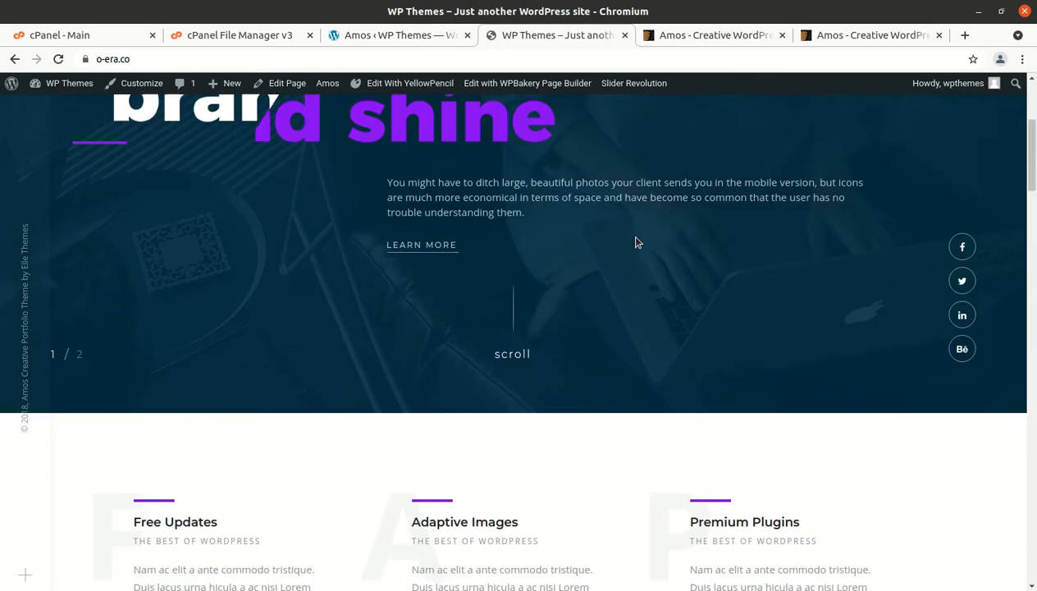
{"action": "scroll", "coordinate": [638, 242], "scroll_direction": "up", "scroll_amount": 3}
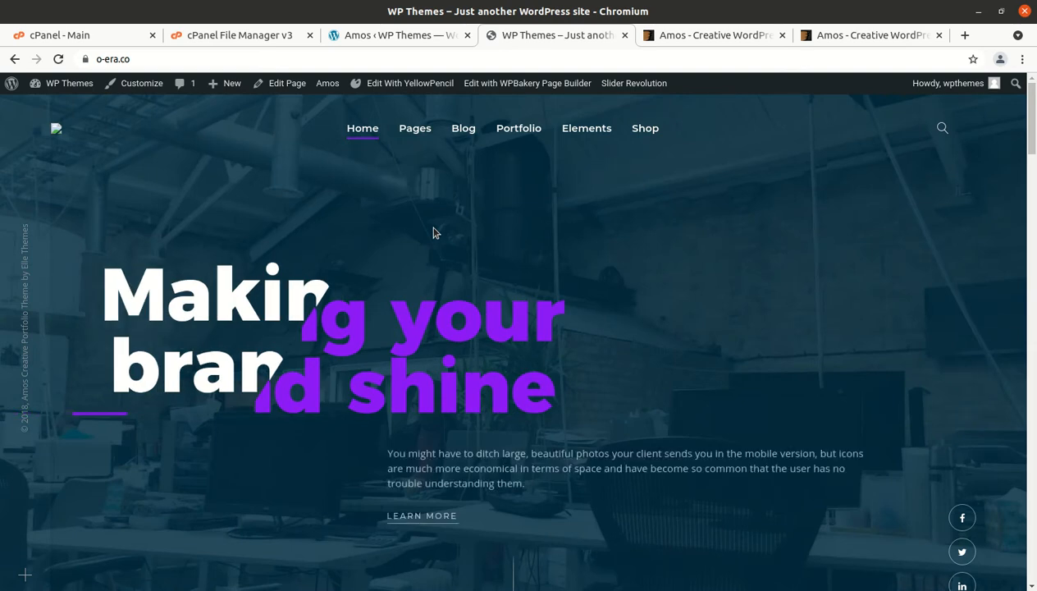
Return to the Amos theme options and review the General Options, from layout switches and special pages to the custom CSS and JS code
{"action": "left_click", "coordinate": [359, 37]}
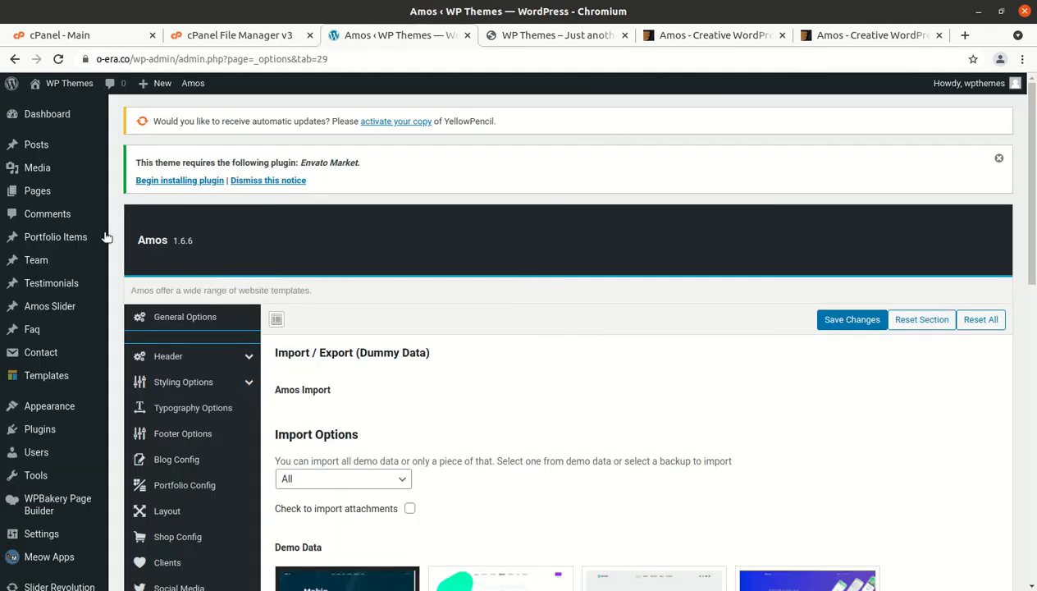
{"action": "scroll", "coordinate": [407, 300], "scroll_direction": "down", "scroll_amount": 2}
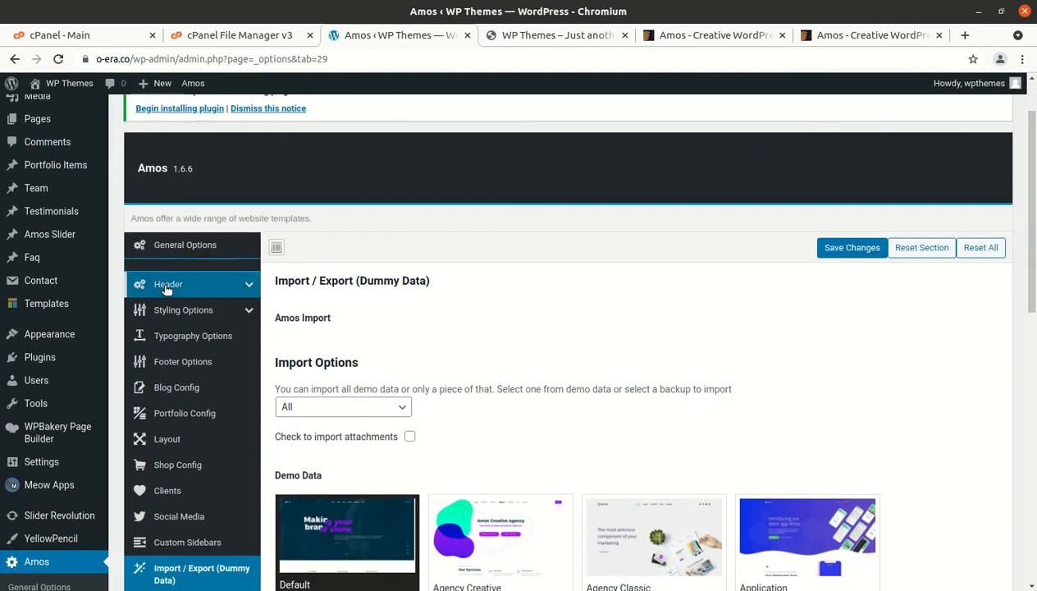
{"action": "scroll", "coordinate": [485, 244], "scroll_direction": "down", "scroll_amount": 3}
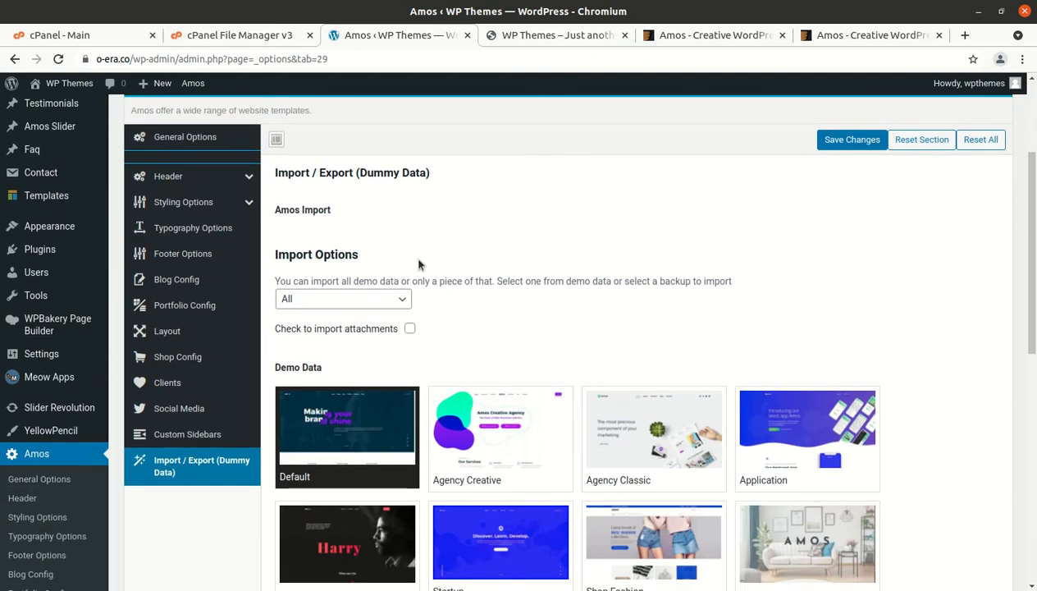
{"action": "scroll", "coordinate": [267, 274], "scroll_direction": "up", "scroll_amount": 3}
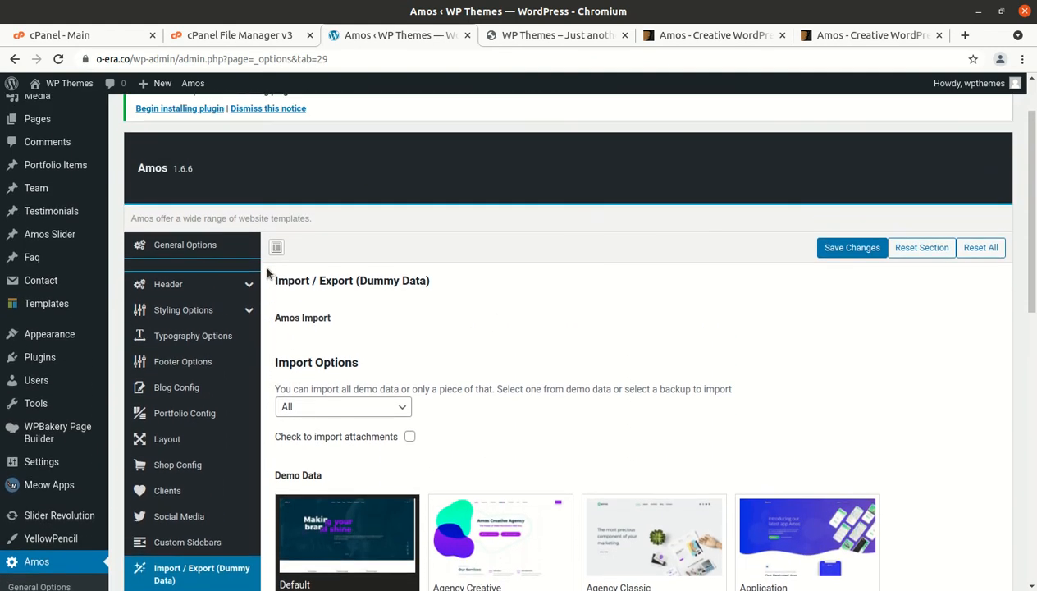
{"action": "left_click", "coordinate": [205, 245]}
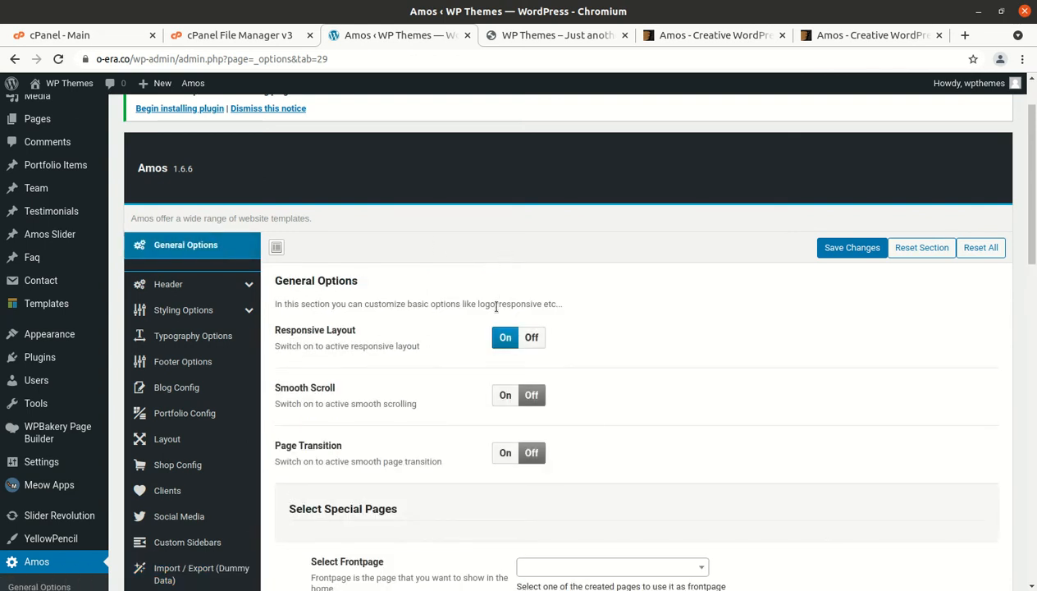
{"action": "scroll", "coordinate": [508, 327], "scroll_direction": "down", "scroll_amount": 3}
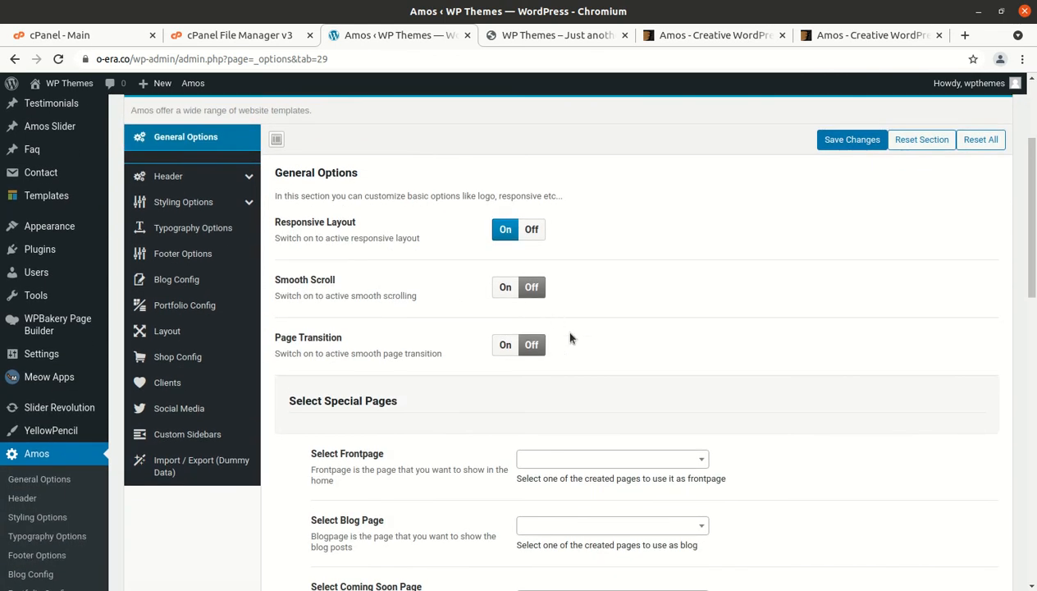
{"action": "scroll", "coordinate": [571, 338], "scroll_direction": "down", "scroll_amount": 2}
{"action": "scroll", "coordinate": [548, 335], "scroll_direction": "down", "scroll_amount": 7}
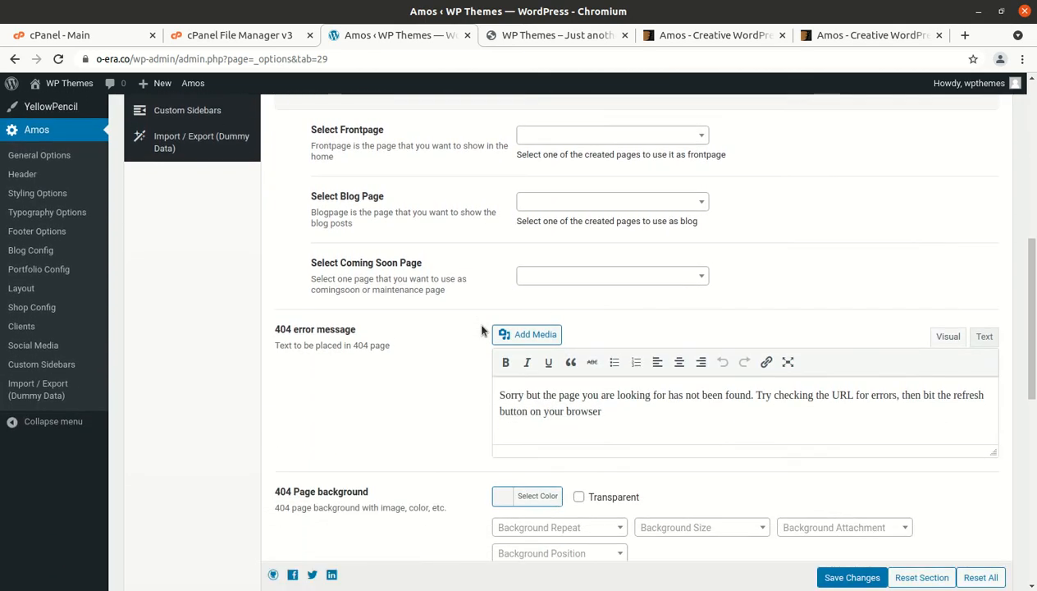
{"action": "scroll", "coordinate": [481, 331], "scroll_direction": "down", "scroll_amount": 15}
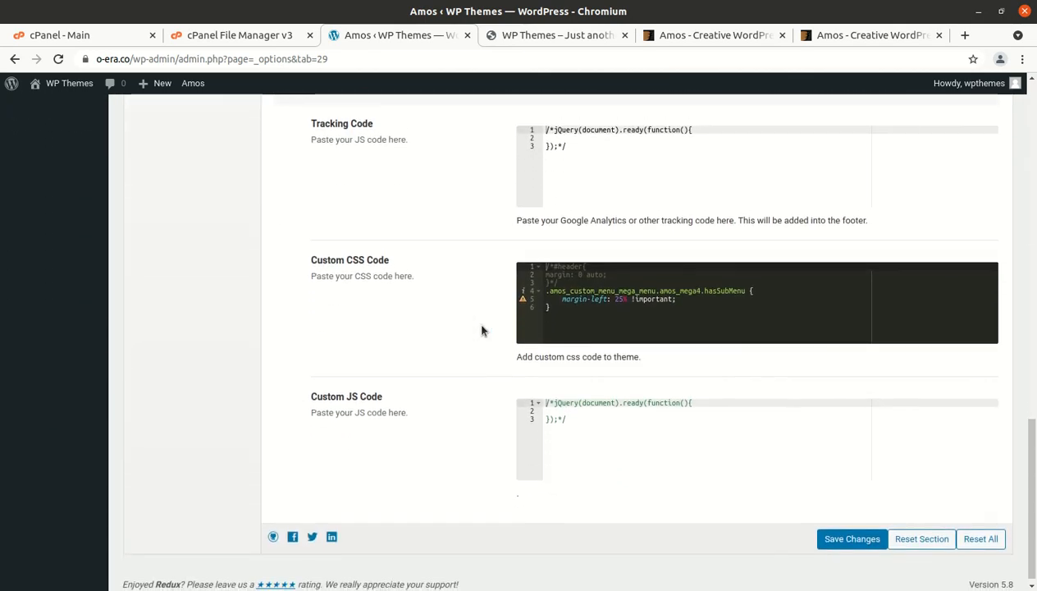
{"action": "scroll", "coordinate": [481, 331], "scroll_direction": "up", "scroll_amount": 20}
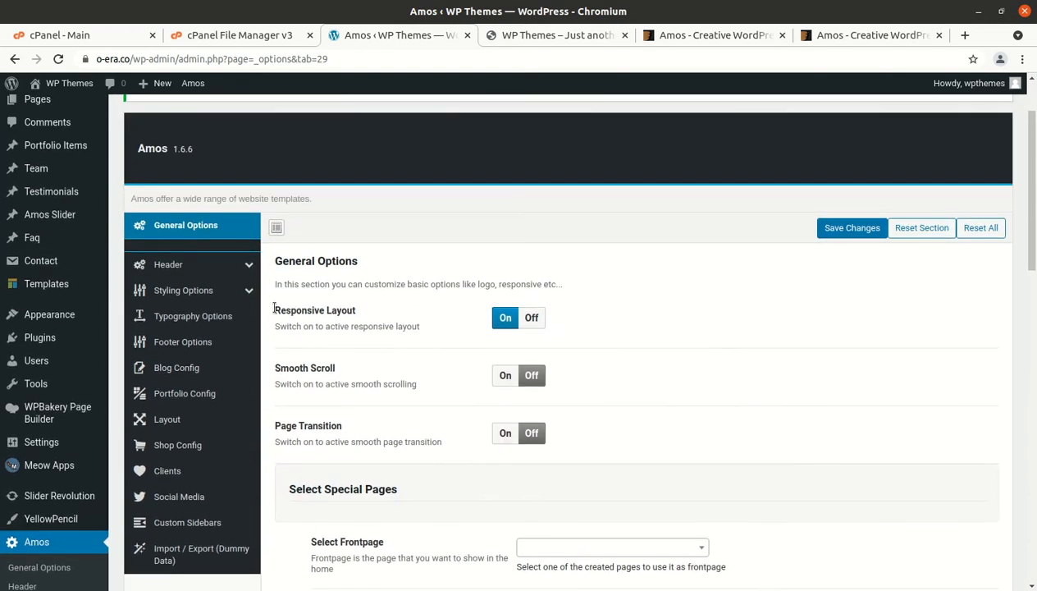
Open the theme's Header options and examine the logo uploads, logo height and available menu layouts
{"action": "left_click", "coordinate": [206, 265]}
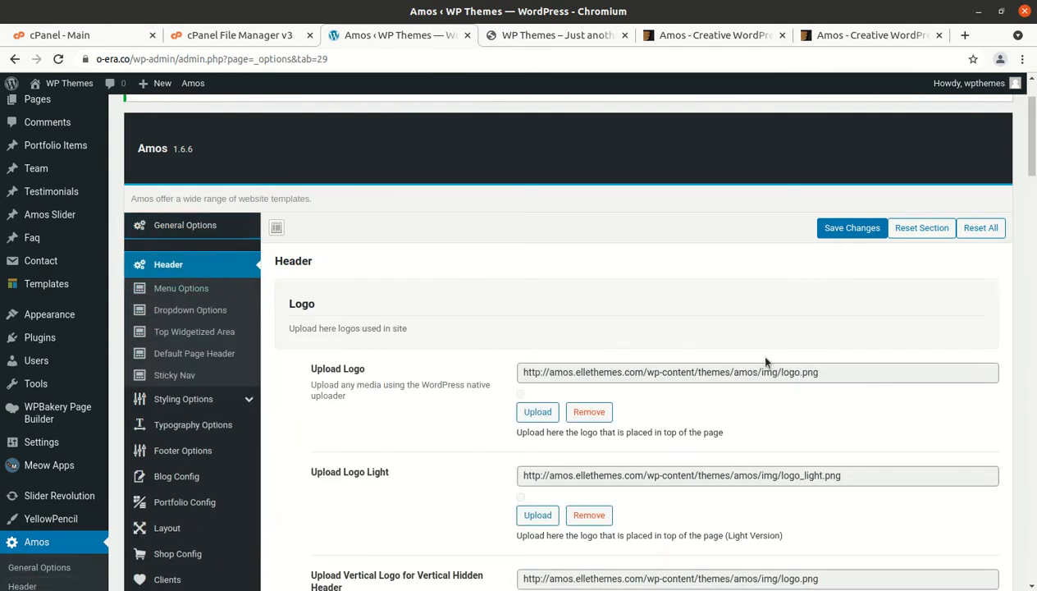
{"action": "scroll", "coordinate": [766, 361], "scroll_direction": "down", "scroll_amount": 3}
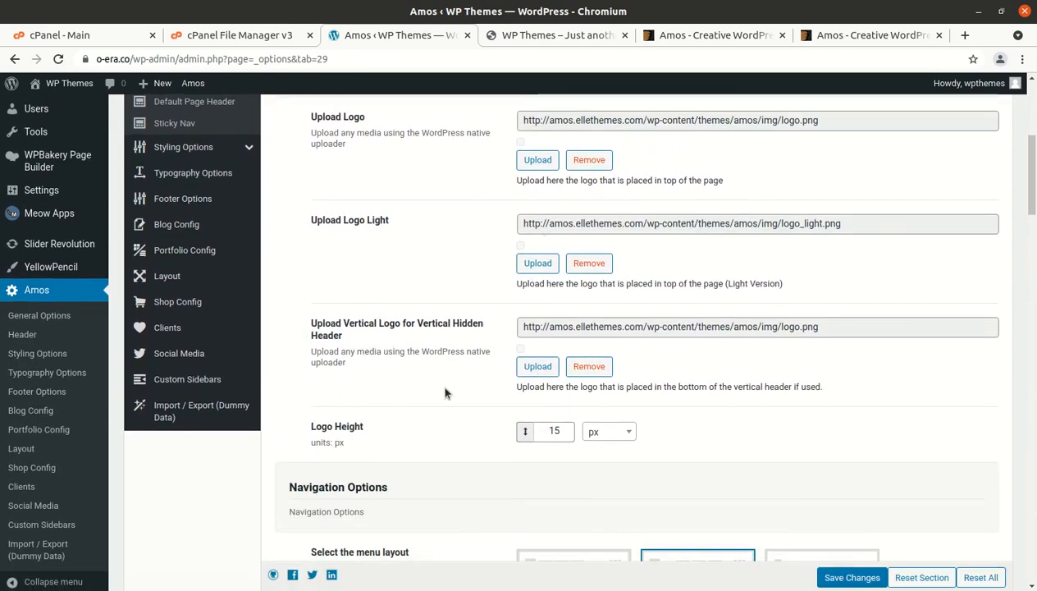
{"action": "scroll", "coordinate": [674, 378], "scroll_direction": "down", "scroll_amount": 2}
{"action": "scroll", "coordinate": [525, 373], "scroll_direction": "down", "scroll_amount": 2}
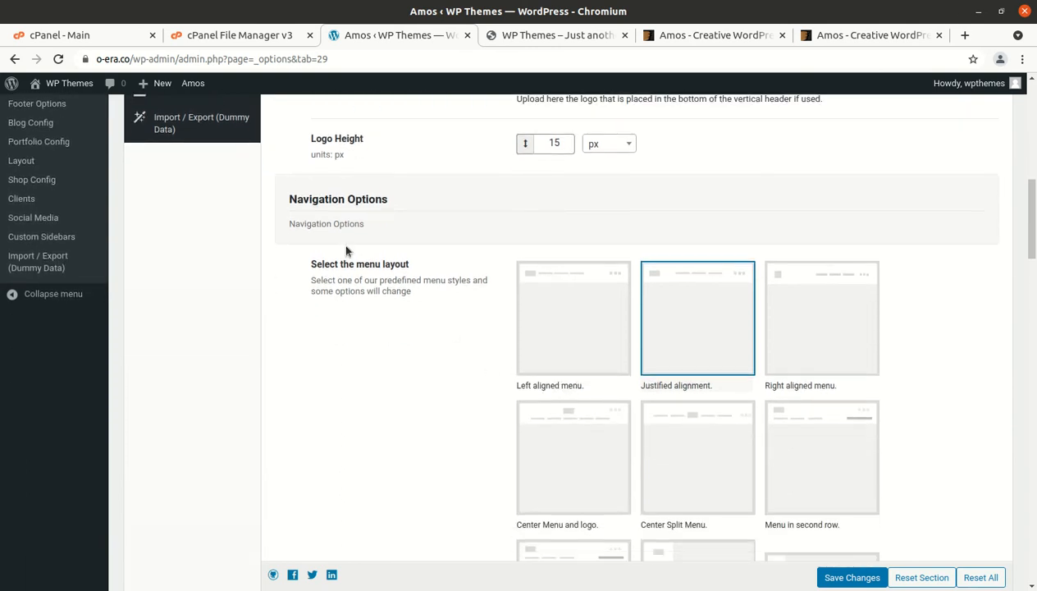
{"action": "scroll", "coordinate": [819, 351], "scroll_direction": "down", "scroll_amount": 4}
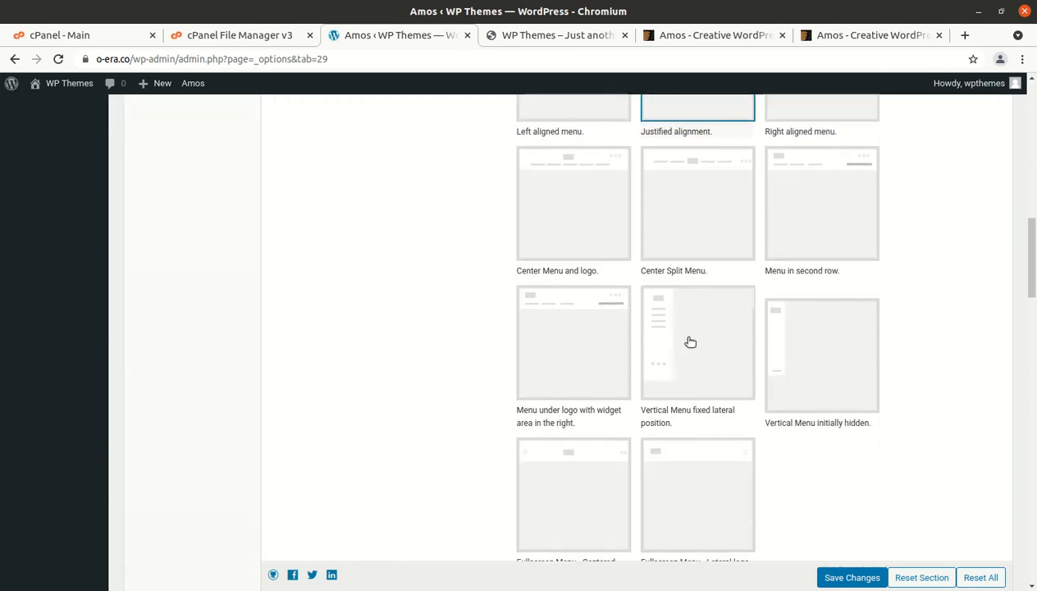
{"action": "scroll", "coordinate": [640, 320], "scroll_direction": "down", "scroll_amount": 3}
{"action": "scroll", "coordinate": [603, 304], "scroll_direction": "up", "scroll_amount": 3}
{"action": "scroll", "coordinate": [613, 318], "scroll_direction": "down", "scroll_amount": 2}
{"action": "scroll", "coordinate": [613, 319], "scroll_direction": "down", "scroll_amount": 3}
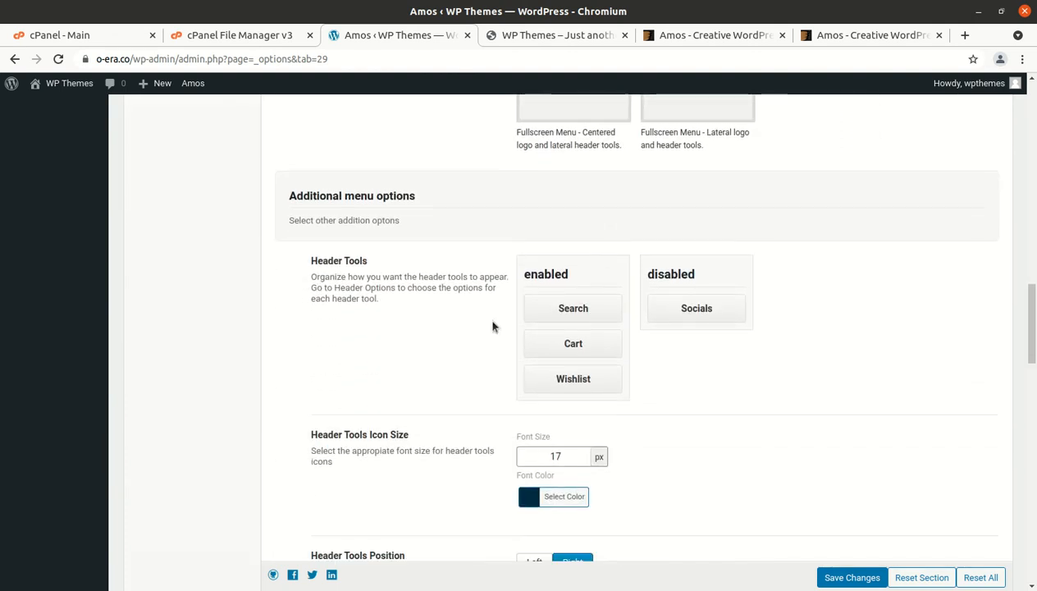
Review the remaining Header settings, covering header tools, height, background, header button, search screen and responsive menu
{"action": "scroll", "coordinate": [433, 347], "scroll_direction": "down", "scroll_amount": 4}
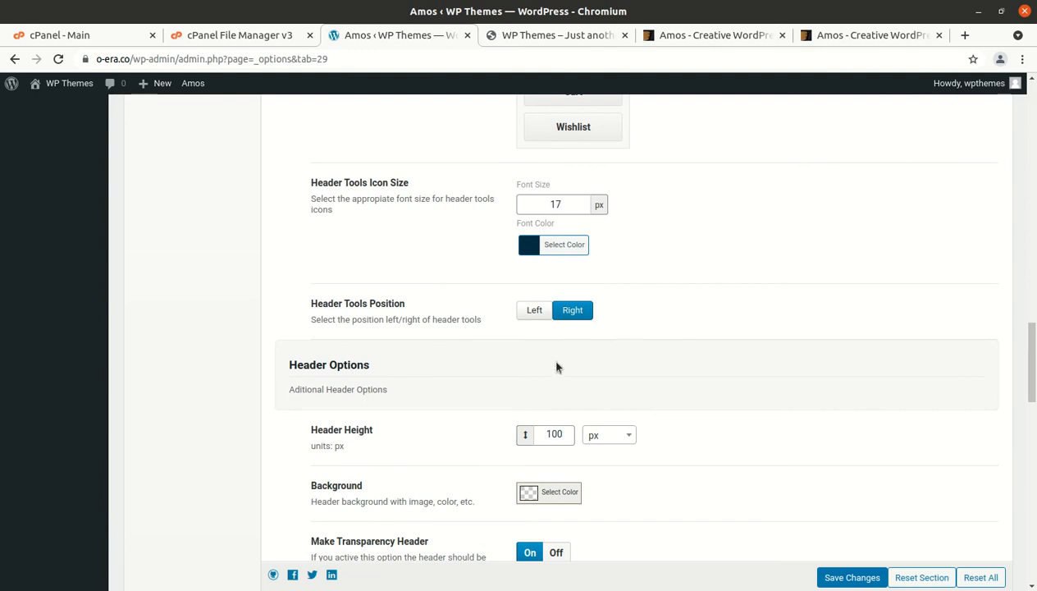
{"action": "scroll", "coordinate": [457, 347], "scroll_direction": "down", "scroll_amount": 5}
{"action": "scroll", "coordinate": [452, 348], "scroll_direction": "down", "scroll_amount": 9}
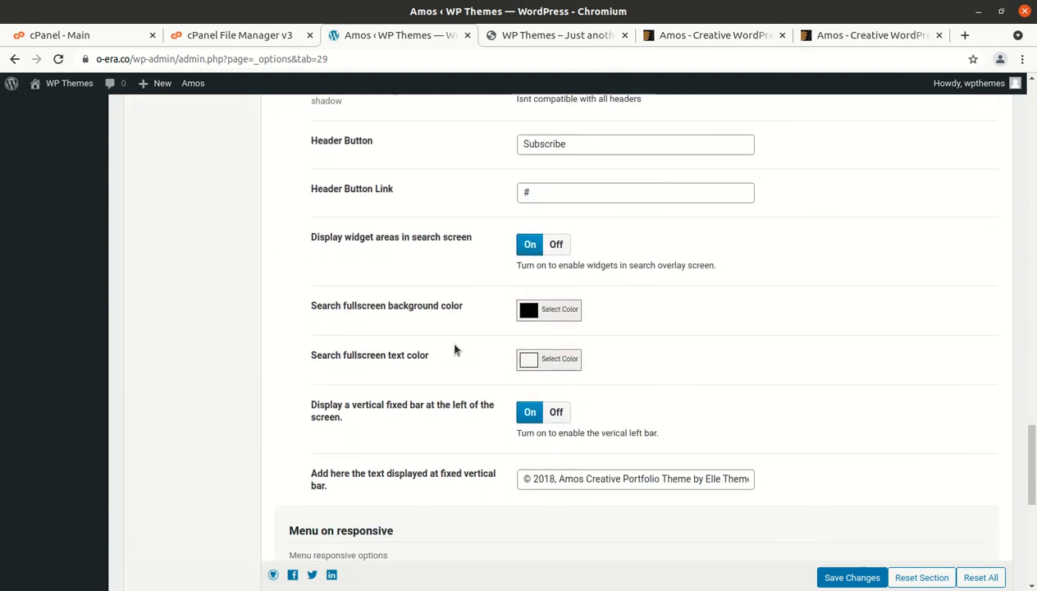
{"action": "scroll", "coordinate": [455, 350], "scroll_direction": "down", "scroll_amount": 2}
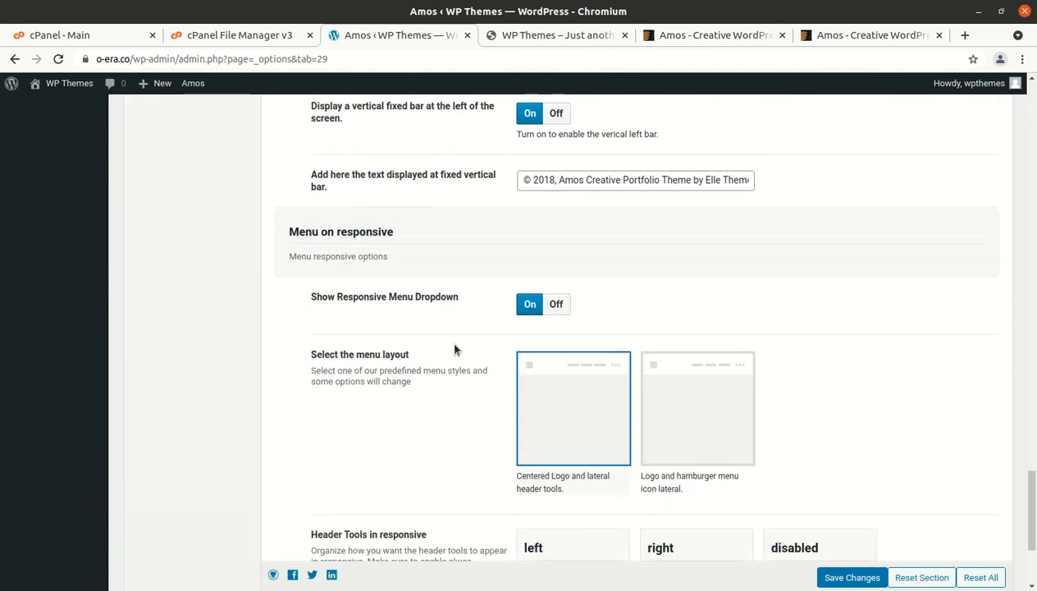
{"action": "scroll", "coordinate": [456, 348], "scroll_direction": "down", "scroll_amount": 3}
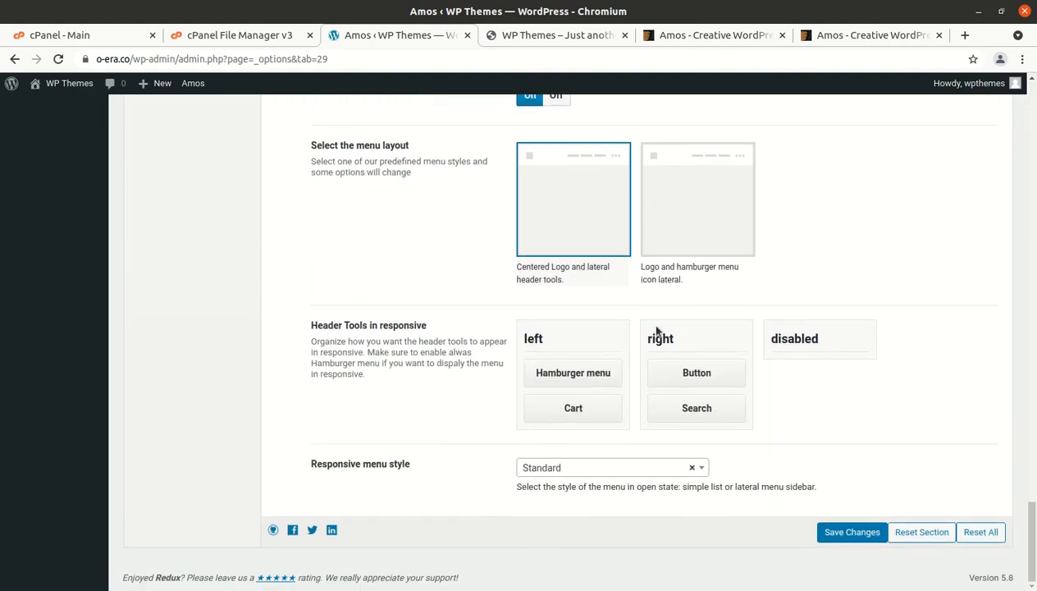
{"action": "scroll", "coordinate": [880, 459], "scroll_direction": "up", "scroll_amount": 15}
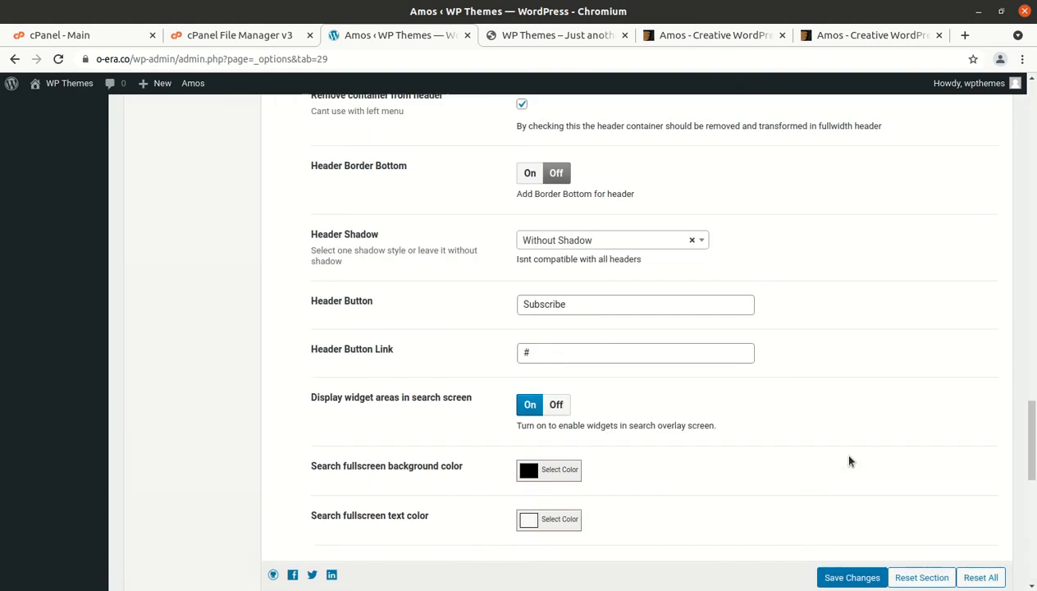
{"action": "scroll", "coordinate": [360, 506], "scroll_direction": "up", "scroll_amount": 15}
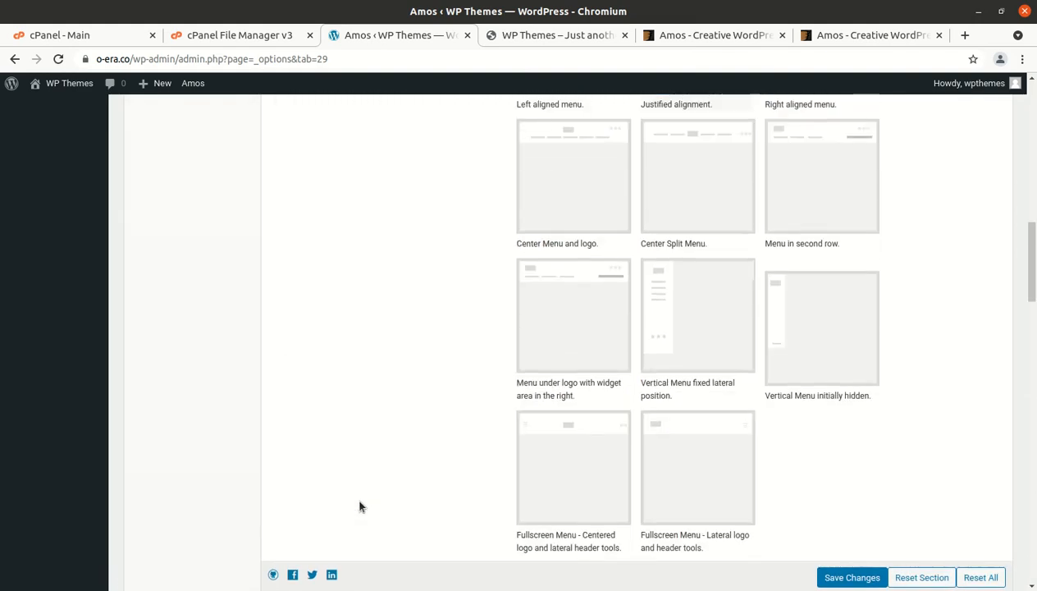
{"action": "scroll", "coordinate": [263, 501], "scroll_direction": "up", "scroll_amount": 3}
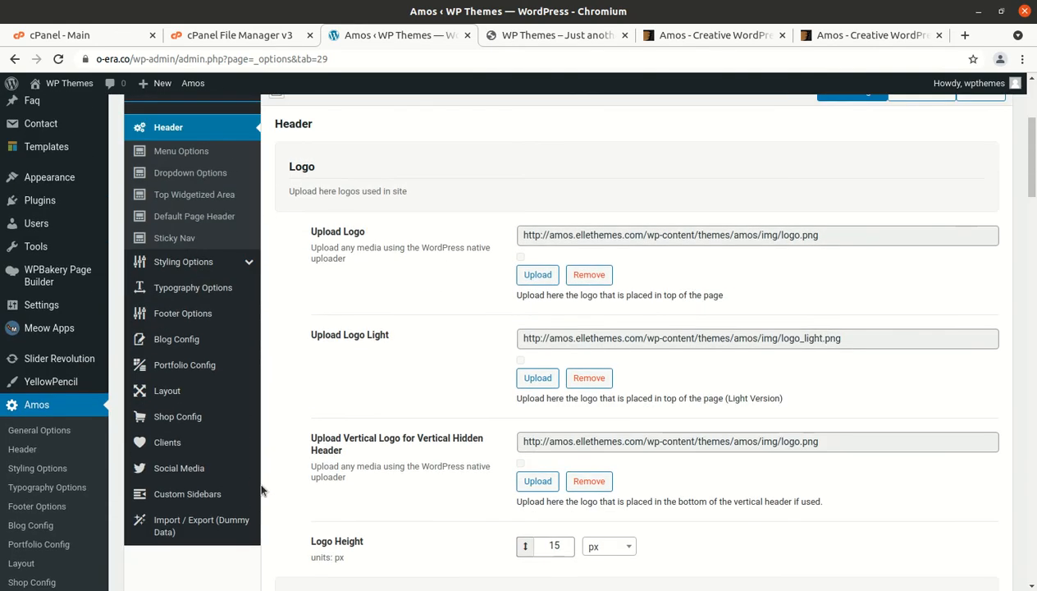
Look through the Header subsections Menu Options, Dropdown Options, Top Widgetized Area, Default Page Header and Sticky Nav
{"action": "left_click", "coordinate": [202, 155]}
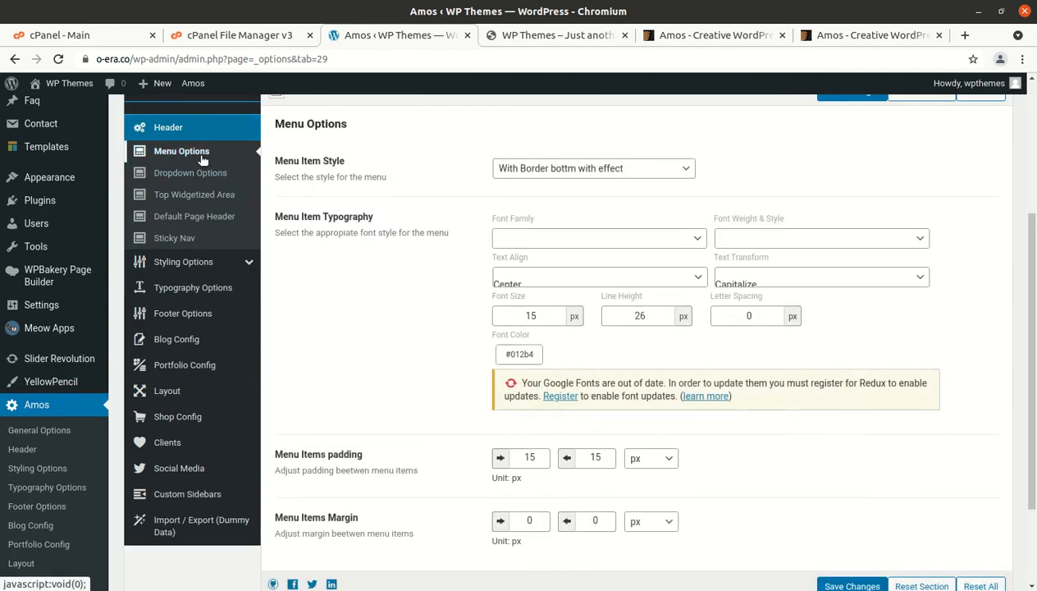
{"action": "scroll", "coordinate": [885, 336], "scroll_direction": "down", "scroll_amount": 2}
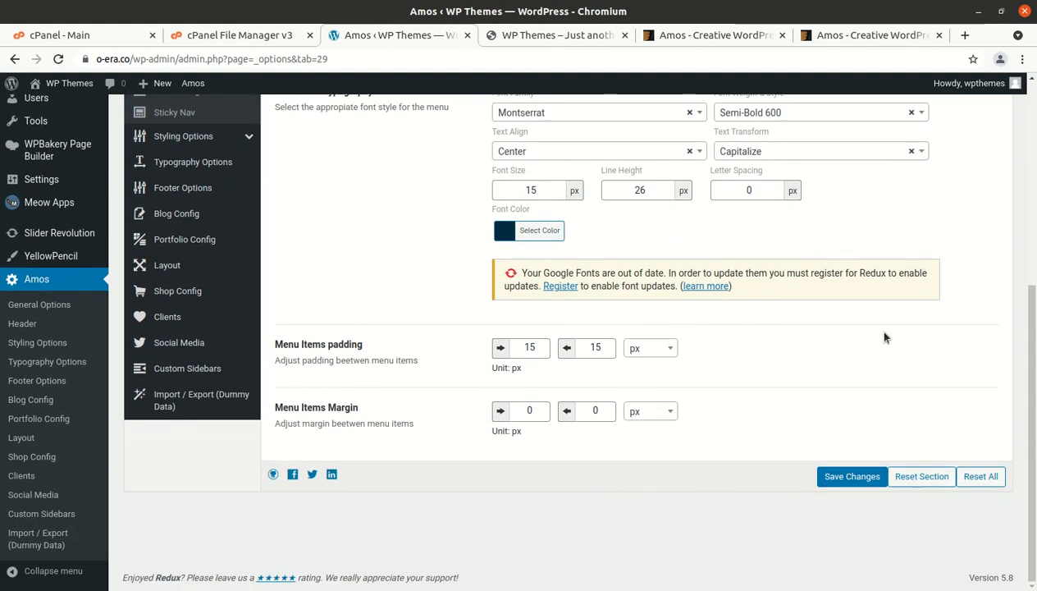
{"action": "scroll", "coordinate": [420, 446], "scroll_direction": "up", "scroll_amount": 3}
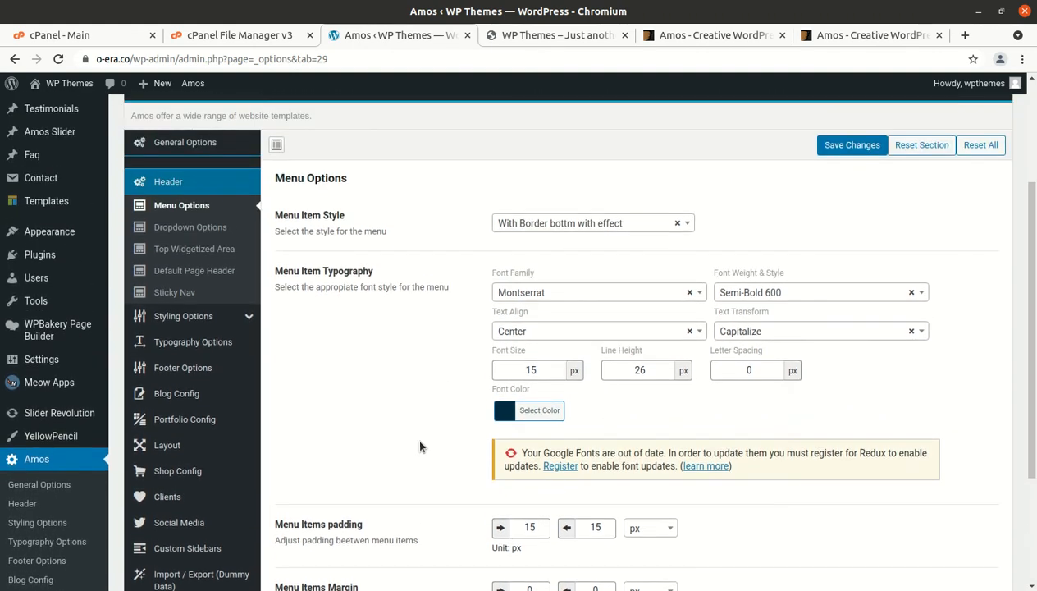
{"action": "left_click", "coordinate": [174, 230]}
{"action": "left_click", "coordinate": [208, 256]}
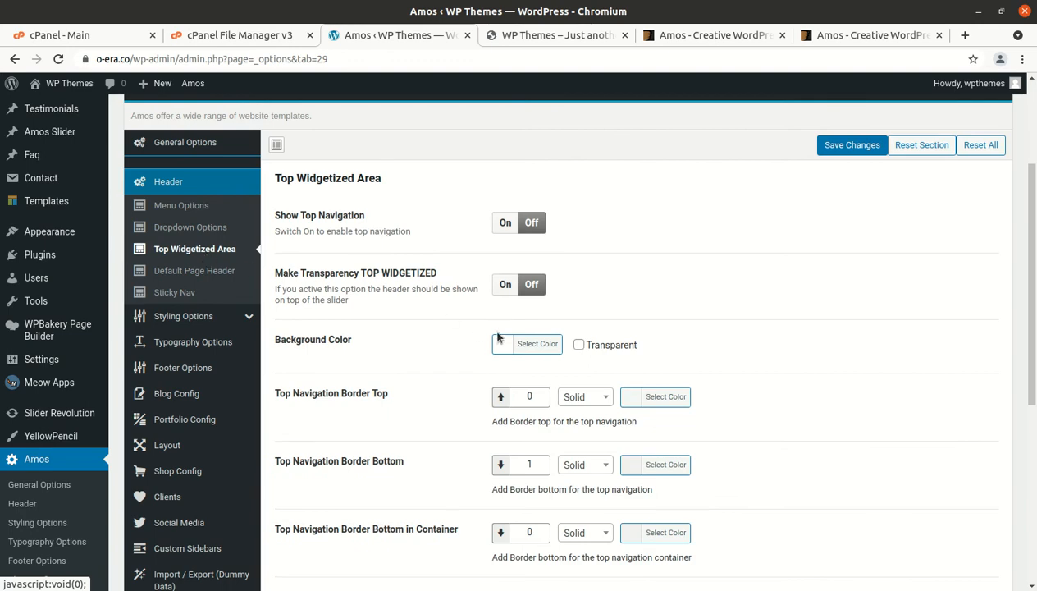
{"action": "left_click", "coordinate": [189, 272]}
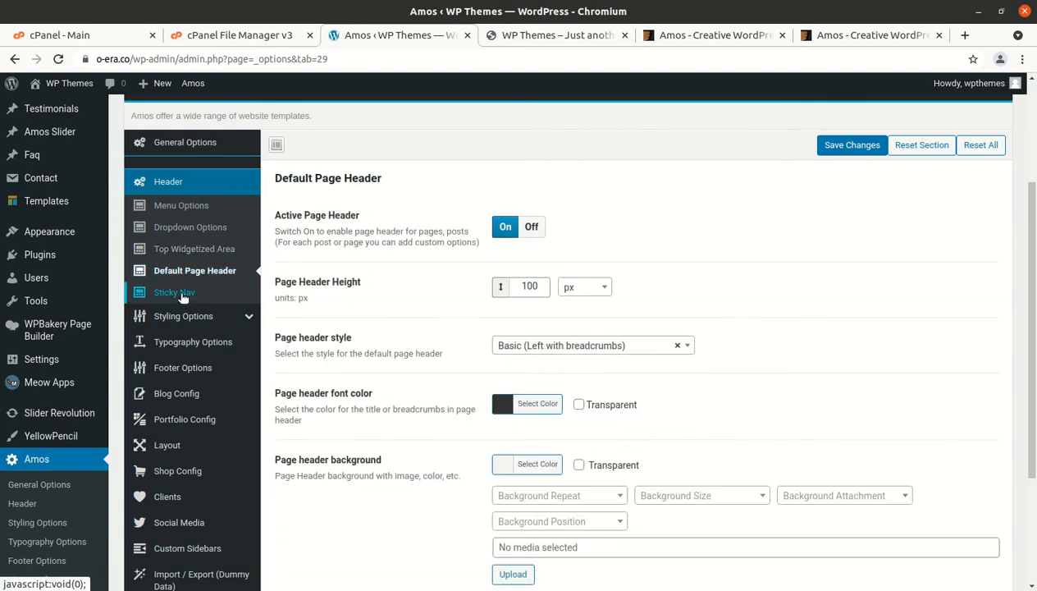
{"action": "left_click", "coordinate": [180, 294]}
Look through the theme's Styling Options and their Default Page Header, Footer, Blog and Sidebar styling subsections
{"action": "left_click", "coordinate": [191, 320]}
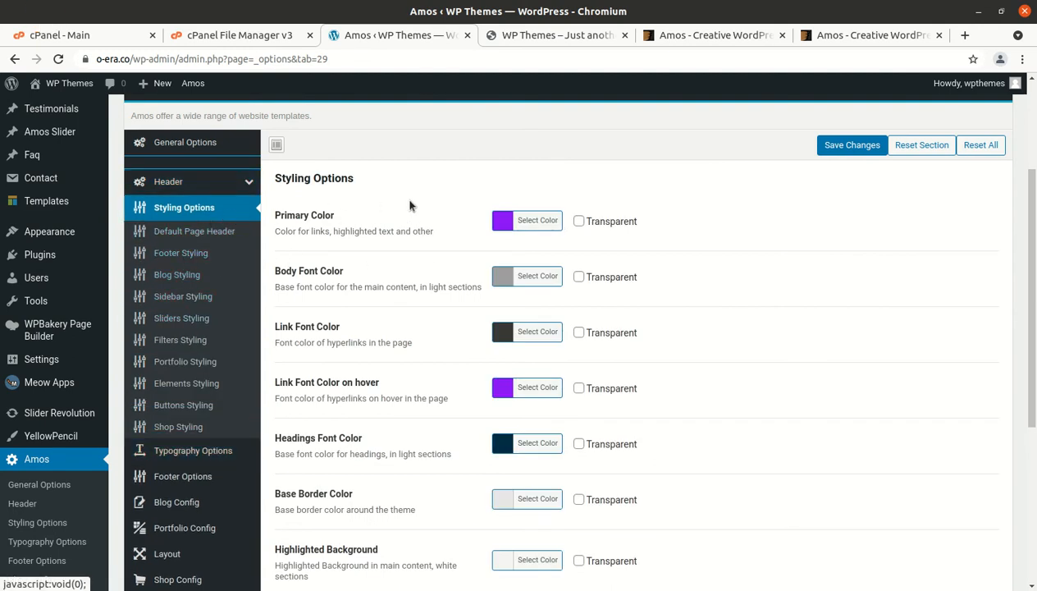
{"action": "left_click", "coordinate": [189, 232]}
{"action": "left_click", "coordinate": [194, 258]}
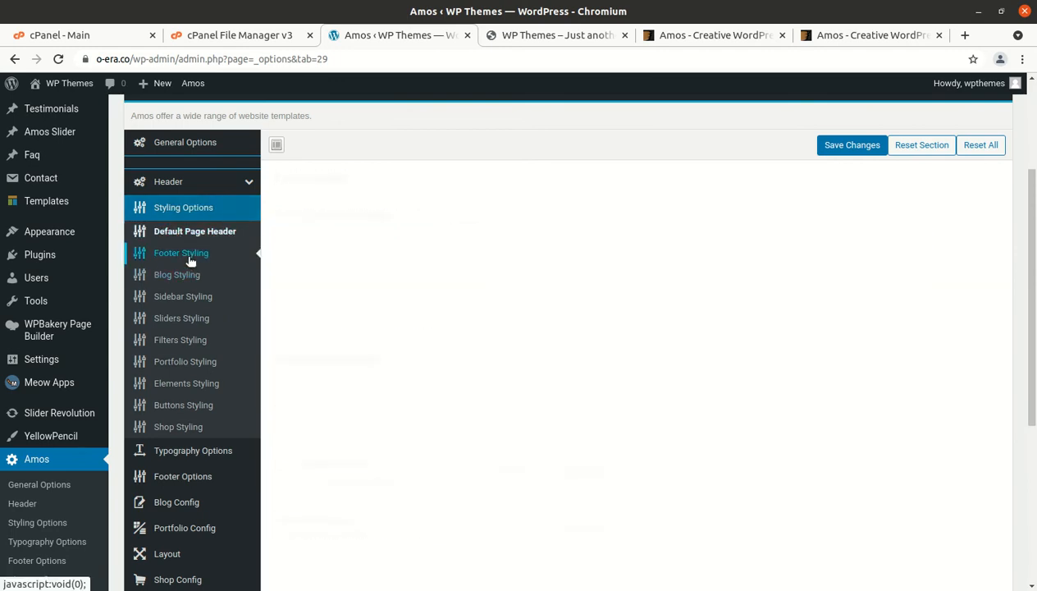
{"action": "left_click", "coordinate": [186, 280]}
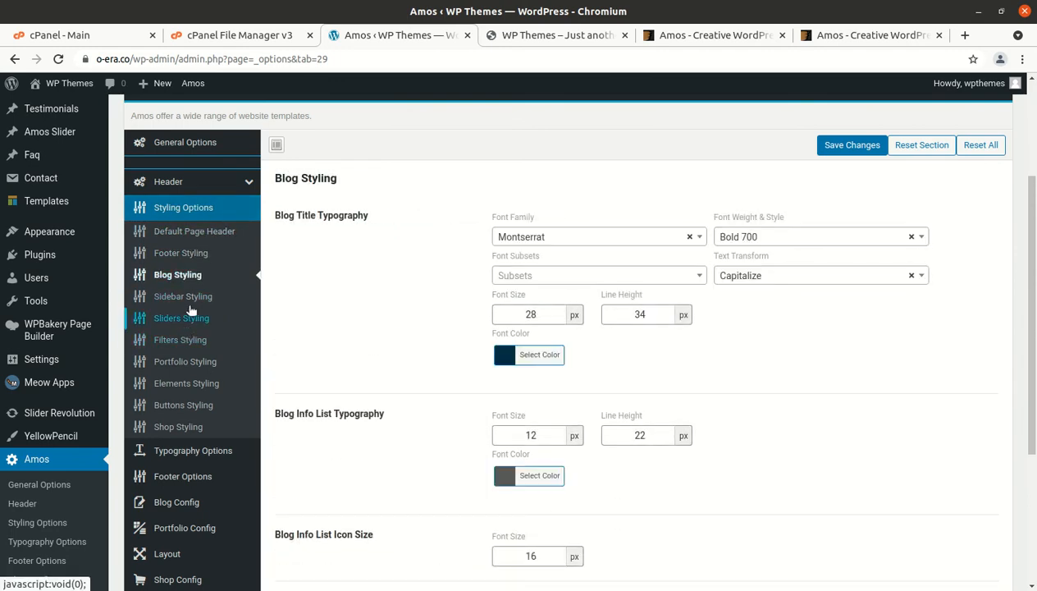
{"action": "left_click", "coordinate": [177, 296]}
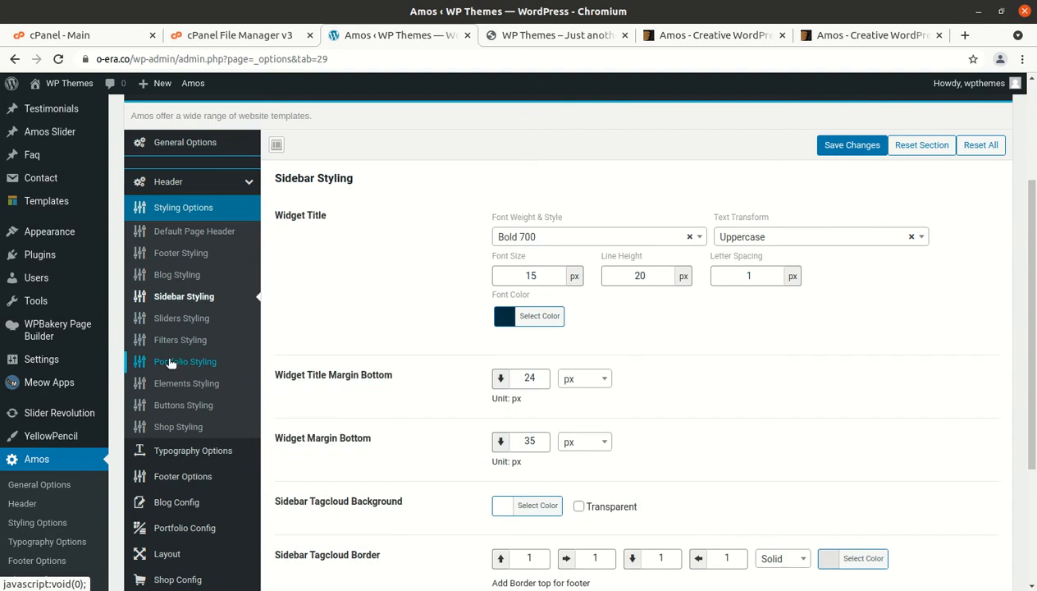
Look through the remaining styling subsections: Sliders, Filters, Portfolio, Elements, Buttons and Shop
{"action": "left_click", "coordinate": [185, 319]}
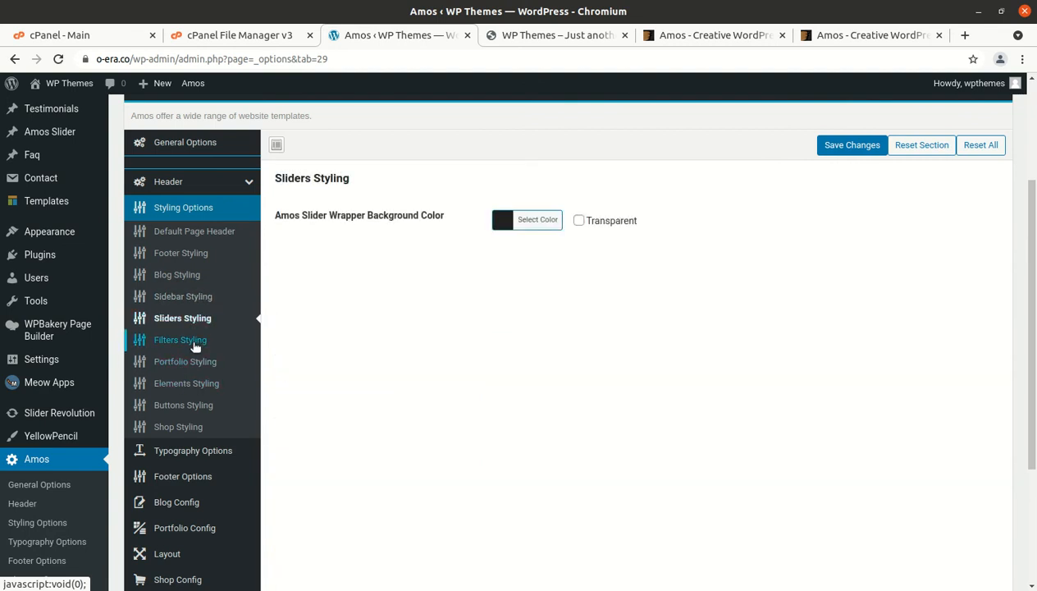
{"action": "left_click", "coordinate": [196, 347]}
{"action": "left_click", "coordinate": [186, 362]}
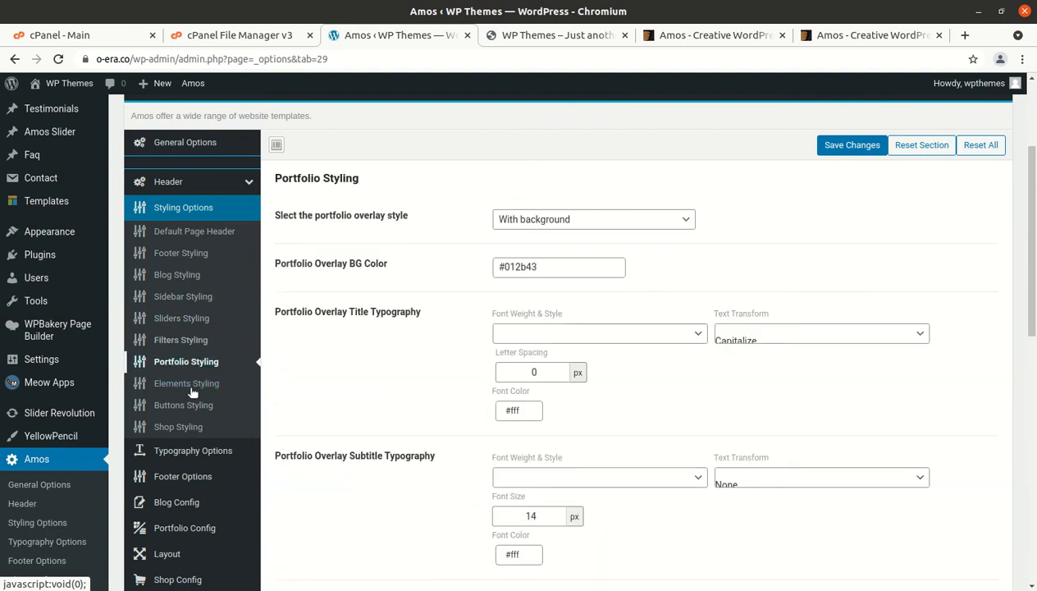
{"action": "left_click", "coordinate": [187, 385]}
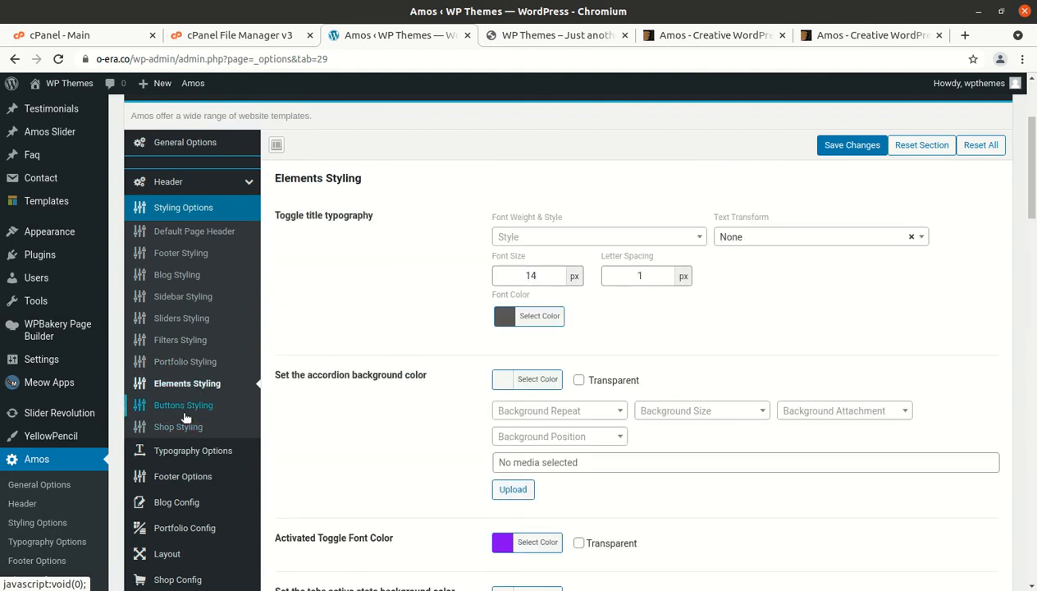
{"action": "left_click", "coordinate": [188, 407]}
{"action": "left_click", "coordinate": [187, 433]}
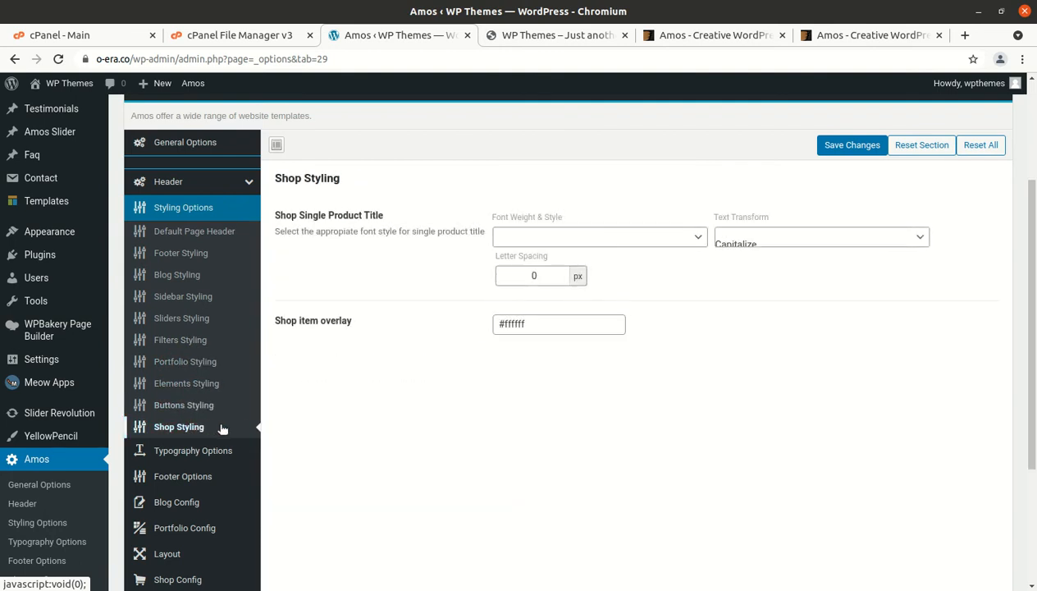
Review the theme's Typography Options, covering the body font, headings font and individual heading sizes
{"action": "scroll", "coordinate": [238, 426], "scroll_direction": "down", "scroll_amount": 3}
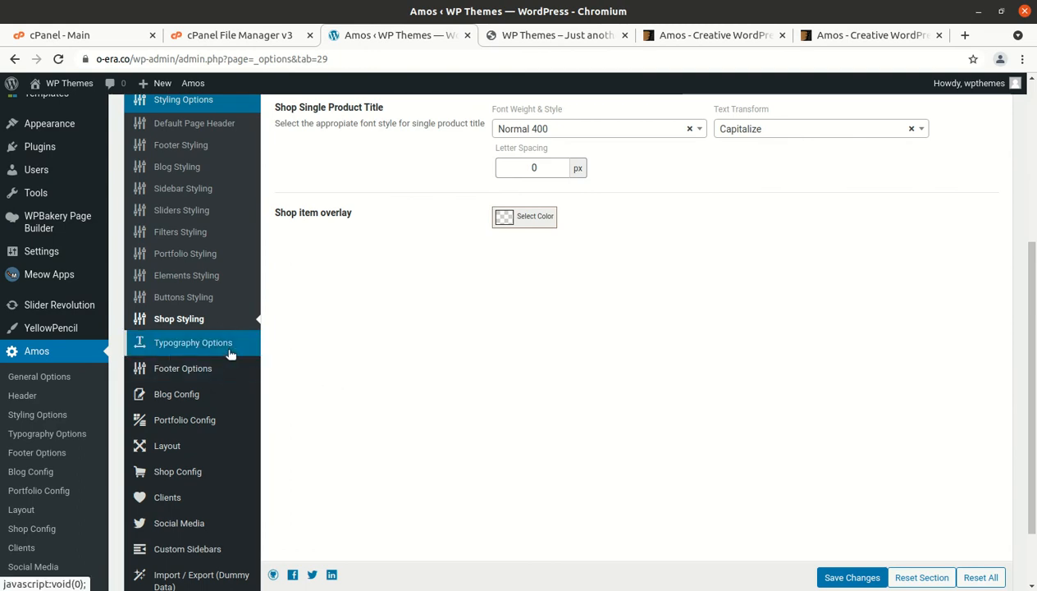
{"action": "left_click", "coordinate": [184, 345]}
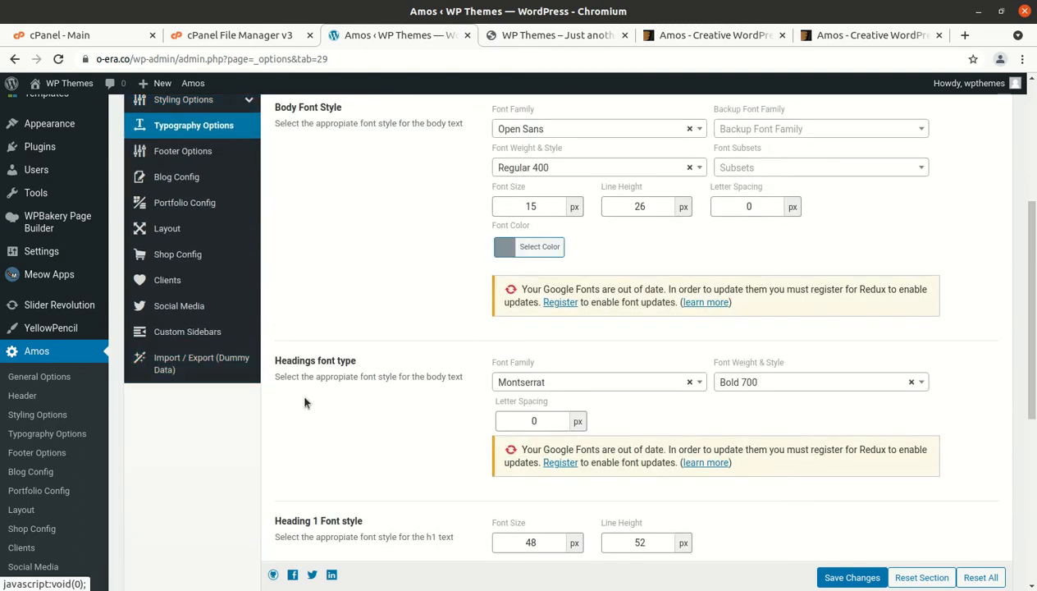
{"action": "scroll", "coordinate": [303, 394], "scroll_direction": "up", "scroll_amount": 2}
{"action": "scroll", "coordinate": [408, 330], "scroll_direction": "down", "scroll_amount": 6}
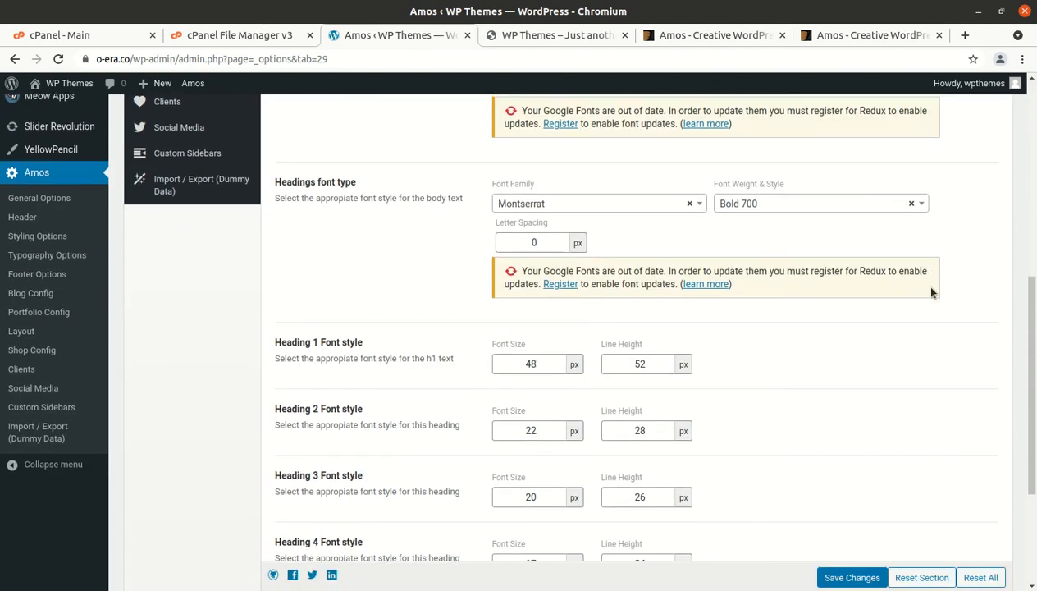
{"action": "scroll", "coordinate": [905, 309], "scroll_direction": "up", "scroll_amount": 10}
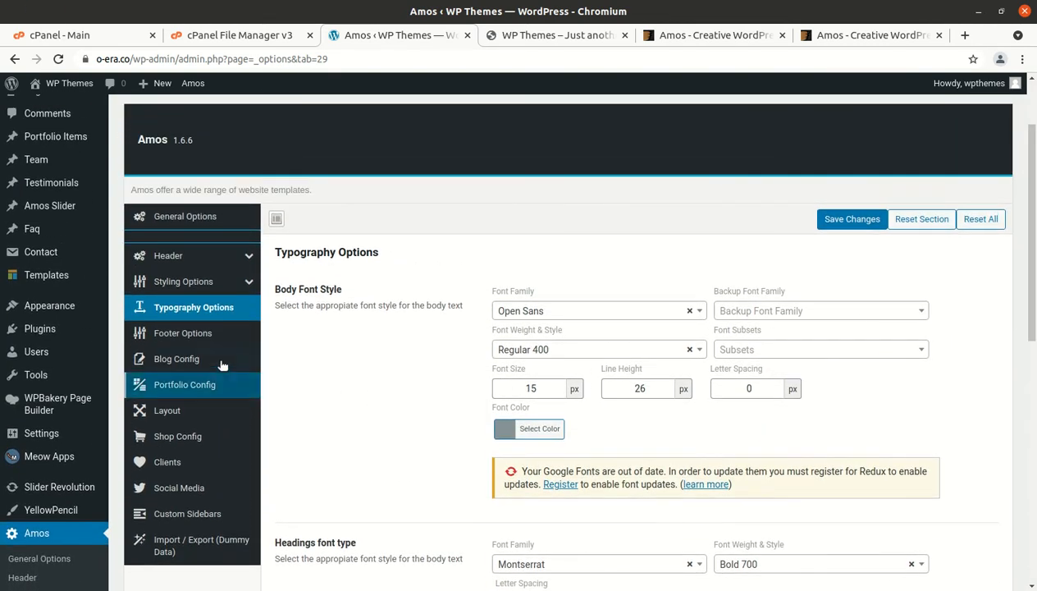
Examine the theme's Footer Options, Blog Config, Portfolio Config and Layout sections
{"action": "left_click", "coordinate": [171, 339]}
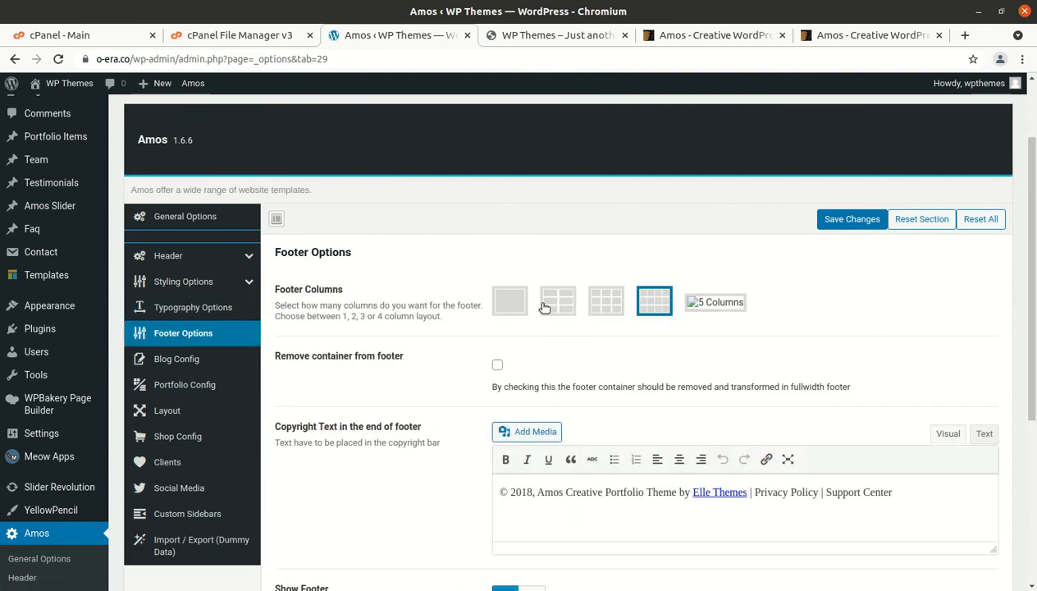
{"action": "scroll", "coordinate": [764, 314], "scroll_direction": "down", "scroll_amount": 3}
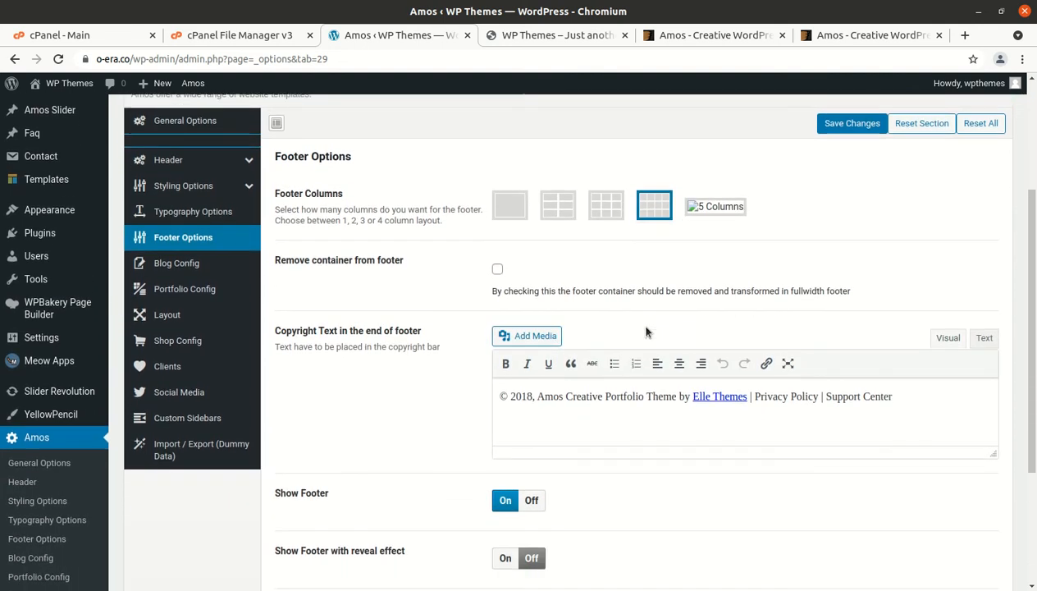
{"action": "left_click", "coordinate": [148, 251]}
{"action": "left_click", "coordinate": [184, 279]}
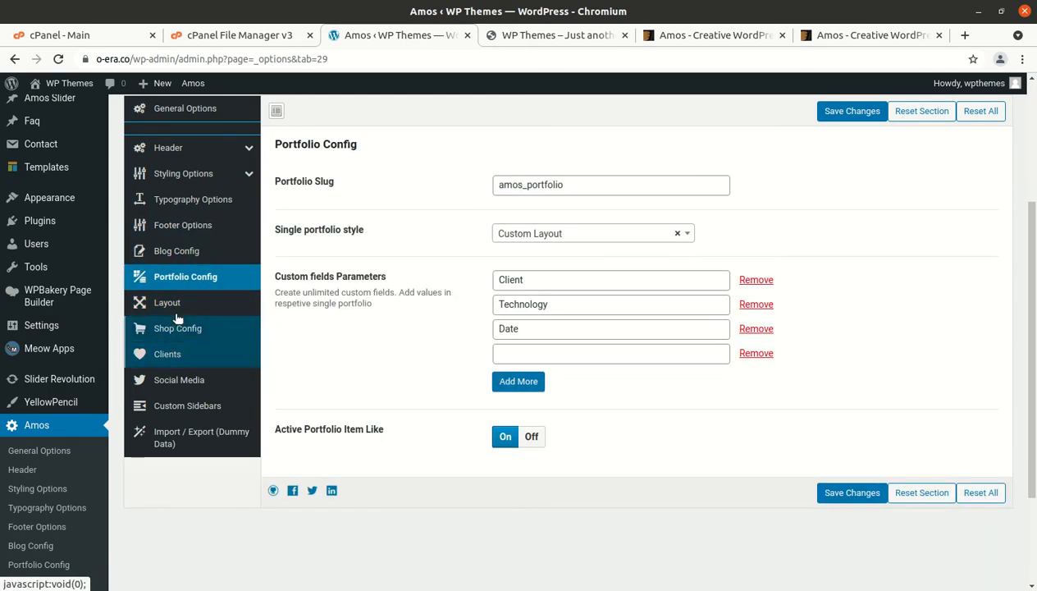
{"action": "left_click", "coordinate": [179, 308]}
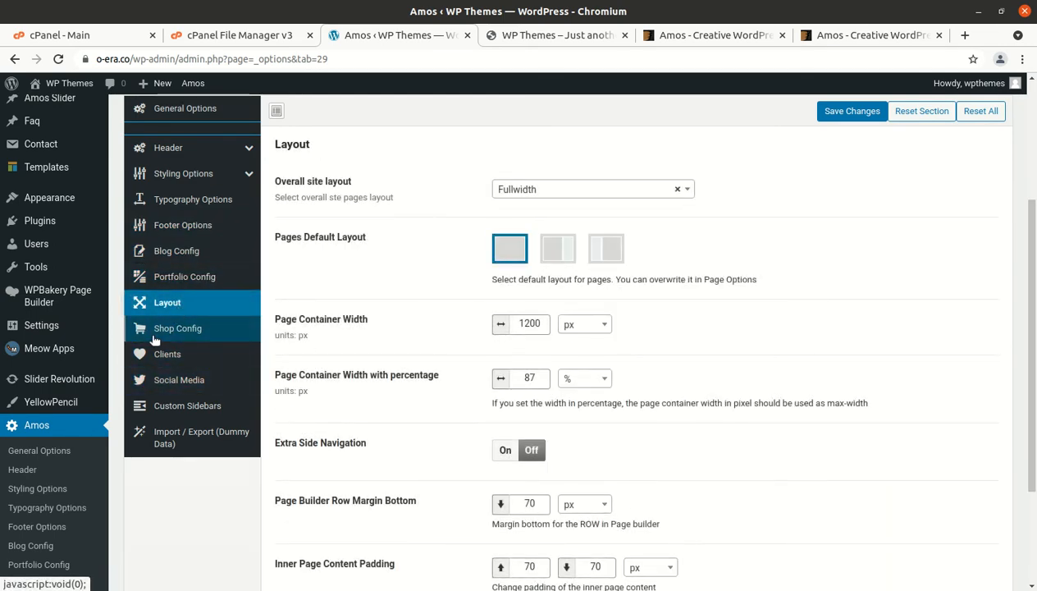
Look through the Shop Config, Clients, Social Media, Custom Sidebars and Import / Export (Dummy Data) sections
{"action": "left_click", "coordinate": [203, 329]}
{"action": "left_click", "coordinate": [181, 354]}
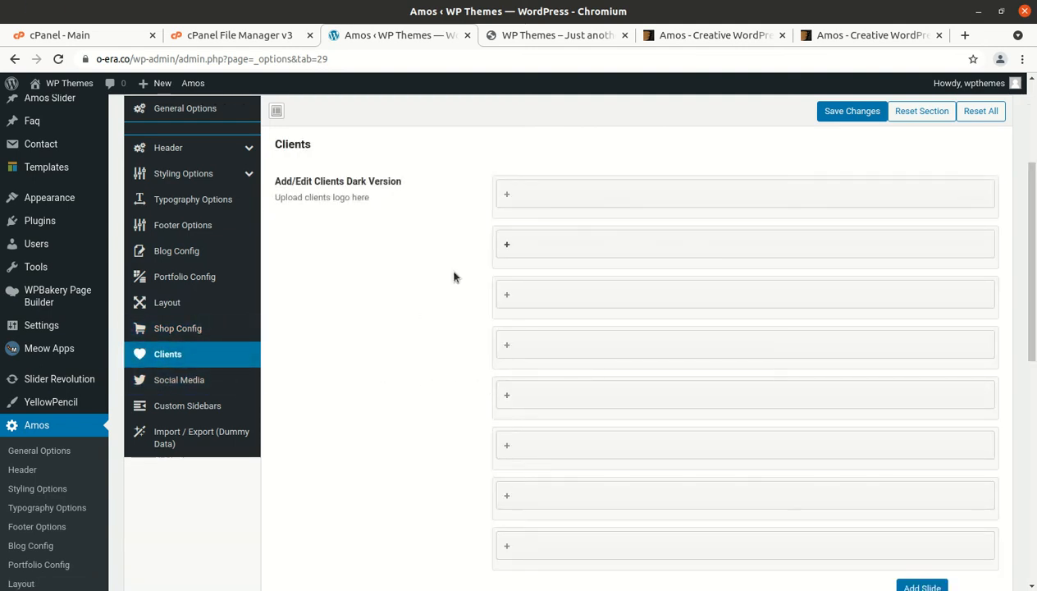
{"action": "left_click", "coordinate": [211, 379]}
{"action": "left_click", "coordinate": [199, 405]}
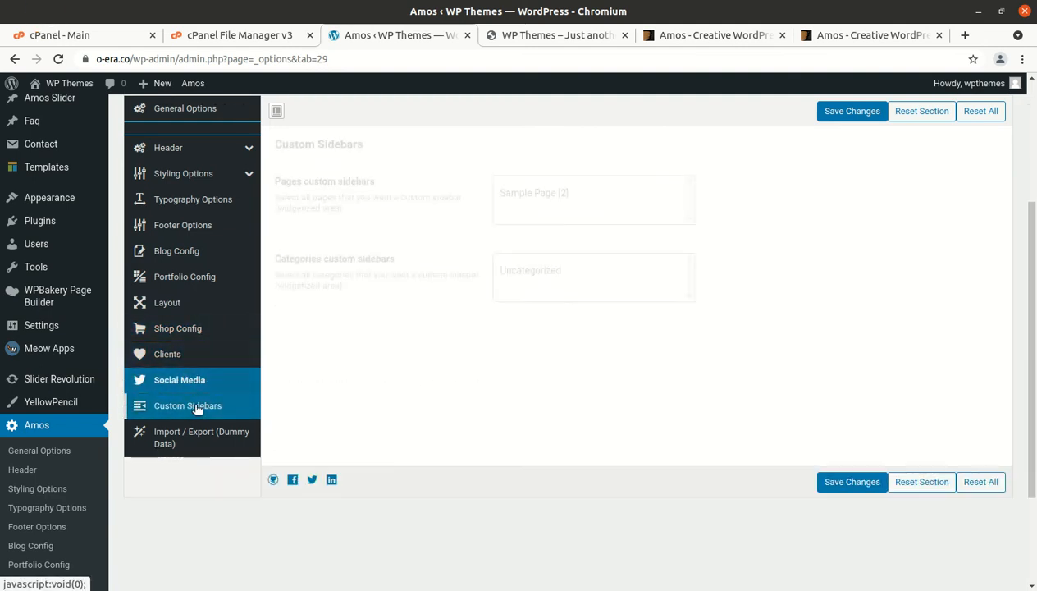
{"action": "left_click", "coordinate": [207, 442]}
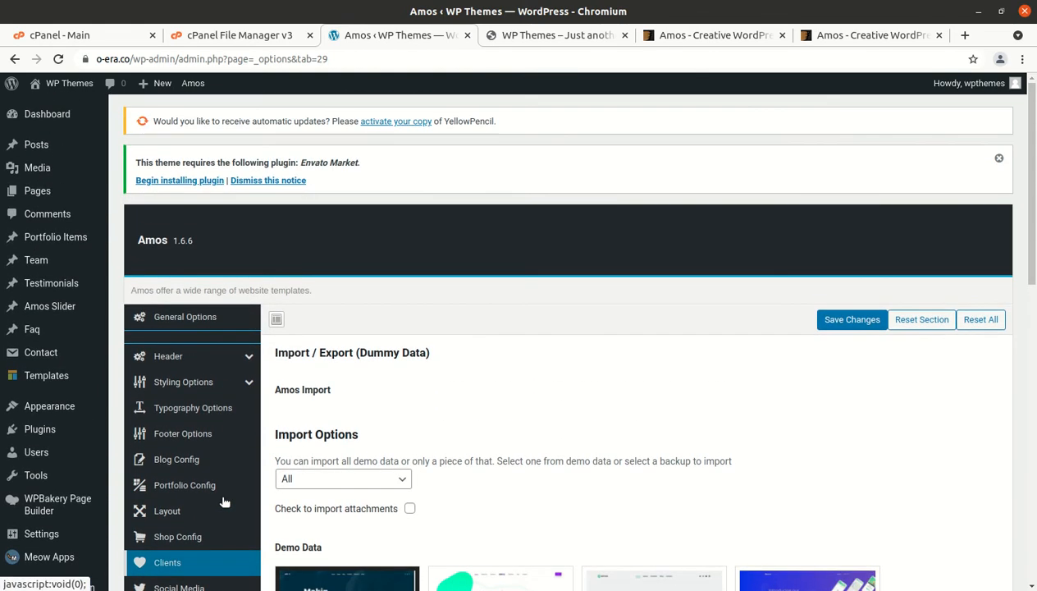
Open the Amos Slider's list of slides and look over its entries
{"action": "mouse_move", "coordinate": [55, 186]}
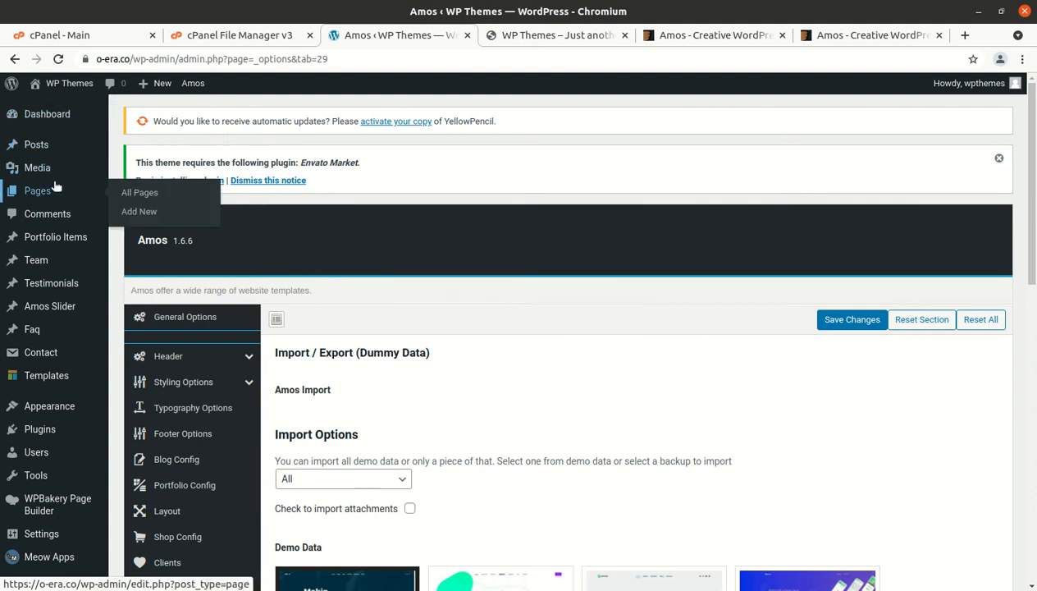
{"action": "mouse_move", "coordinate": [56, 236]}
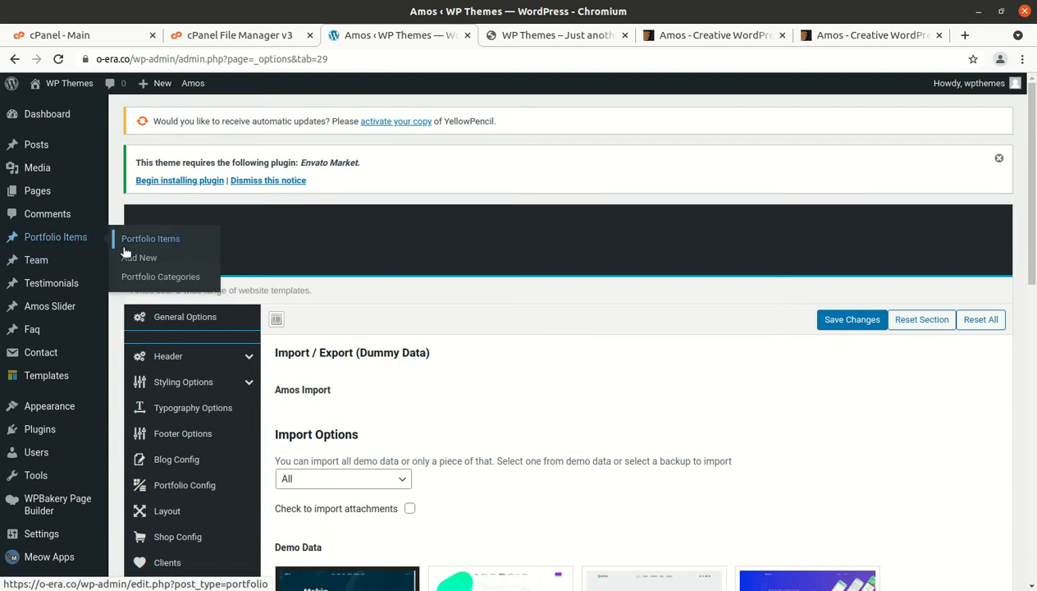
{"action": "mouse_move", "coordinate": [57, 268]}
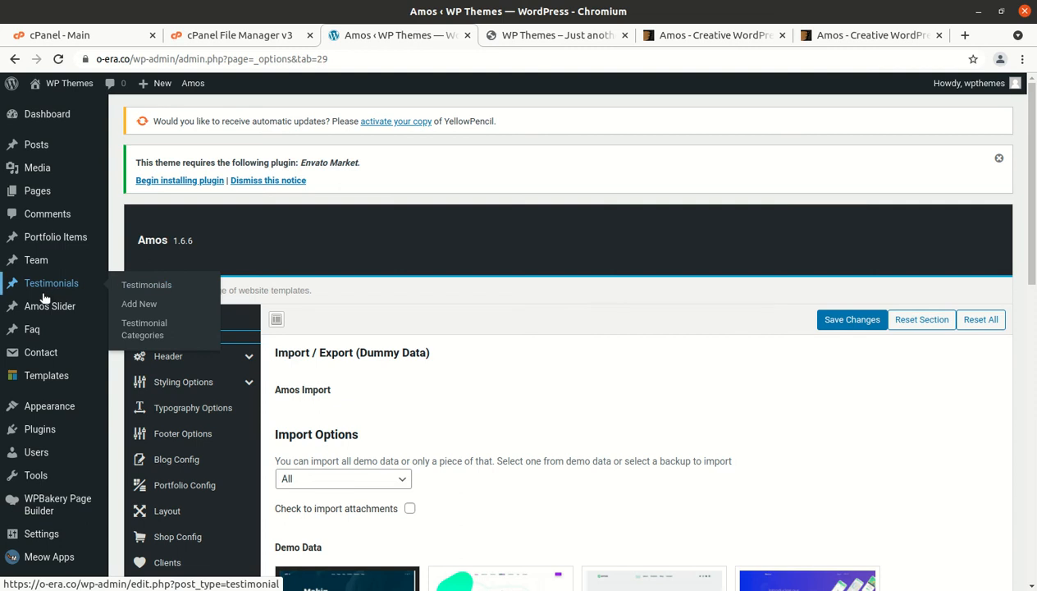
{"action": "left_click", "coordinate": [58, 315]}
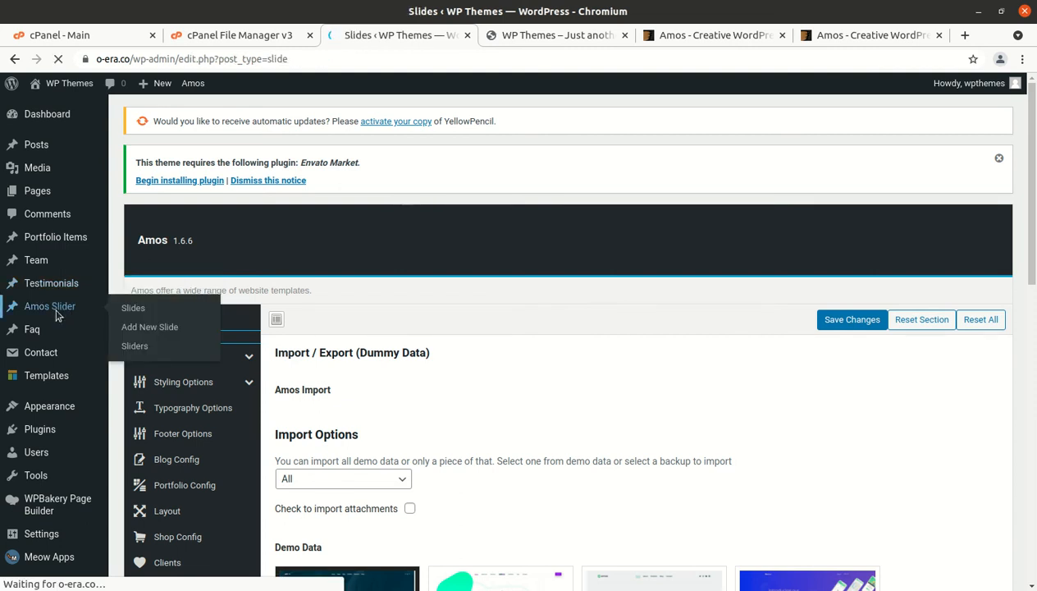
{"action": "scroll", "coordinate": [279, 357], "scroll_direction": "down", "scroll_amount": 3}
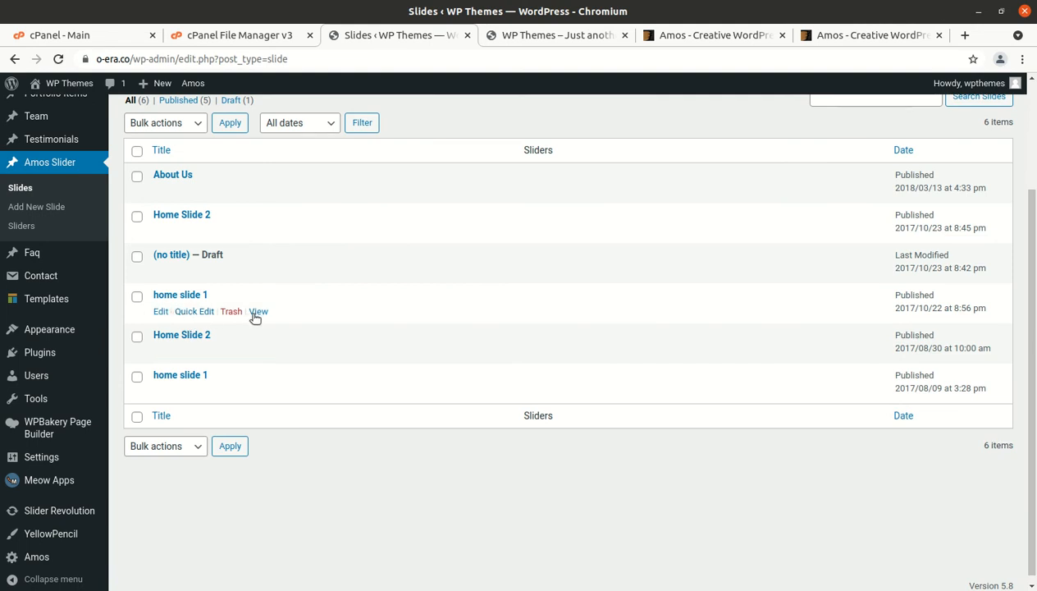
View the published "home slide 1" dated 2017/10/22 in a separate browser tab, check the page down to its footer, and close it
{"action": "middle_click", "coordinate": [257, 312]}
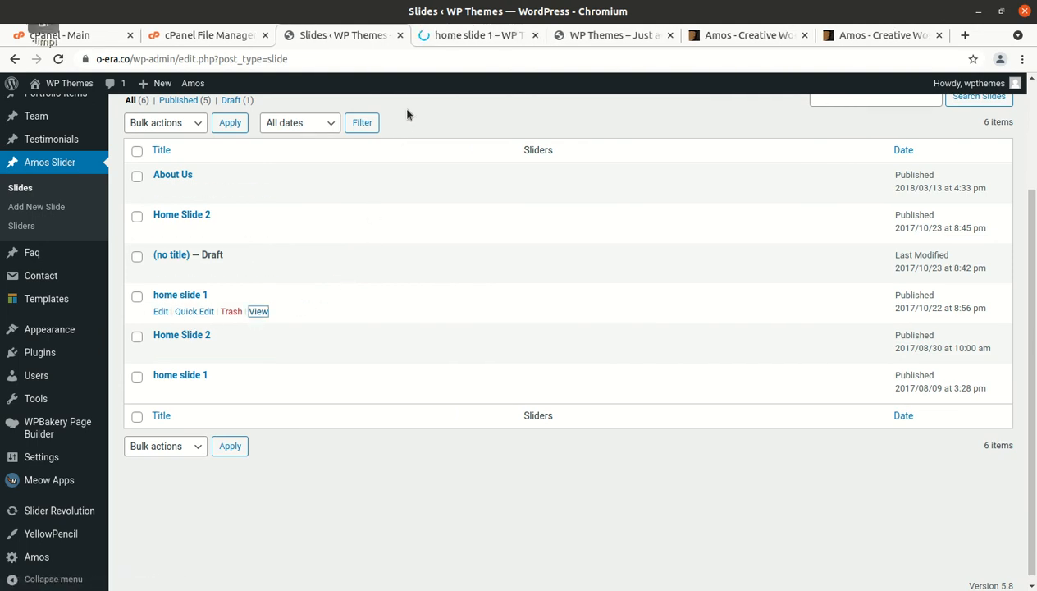
{"action": "key", "text": "ctrl+Tab"}
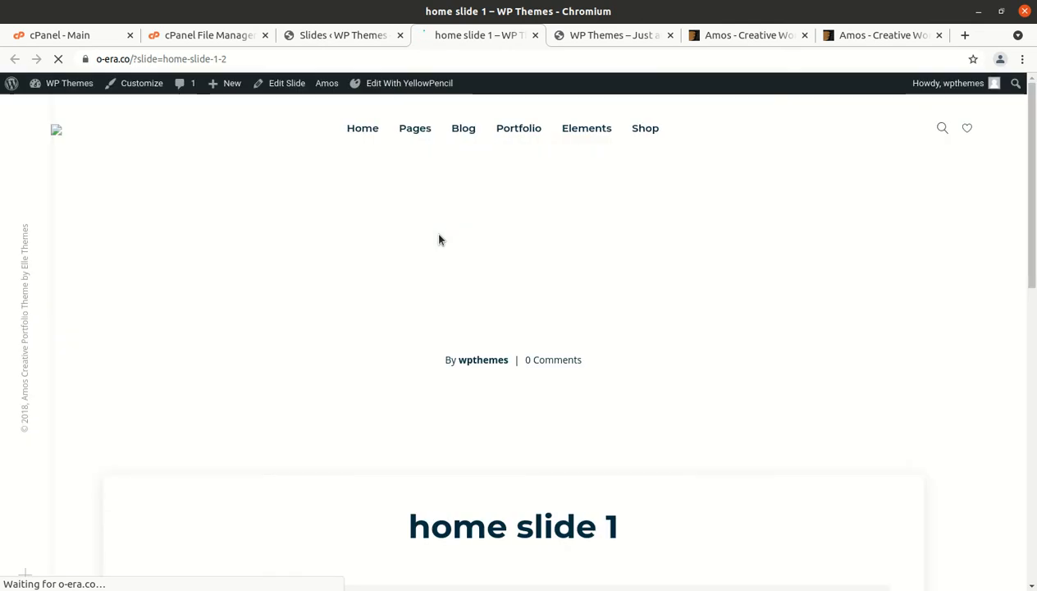
{"action": "scroll", "coordinate": [464, 265], "scroll_direction": "down", "scroll_amount": 5}
{"action": "scroll", "coordinate": [464, 266], "scroll_direction": "down", "scroll_amount": 2}
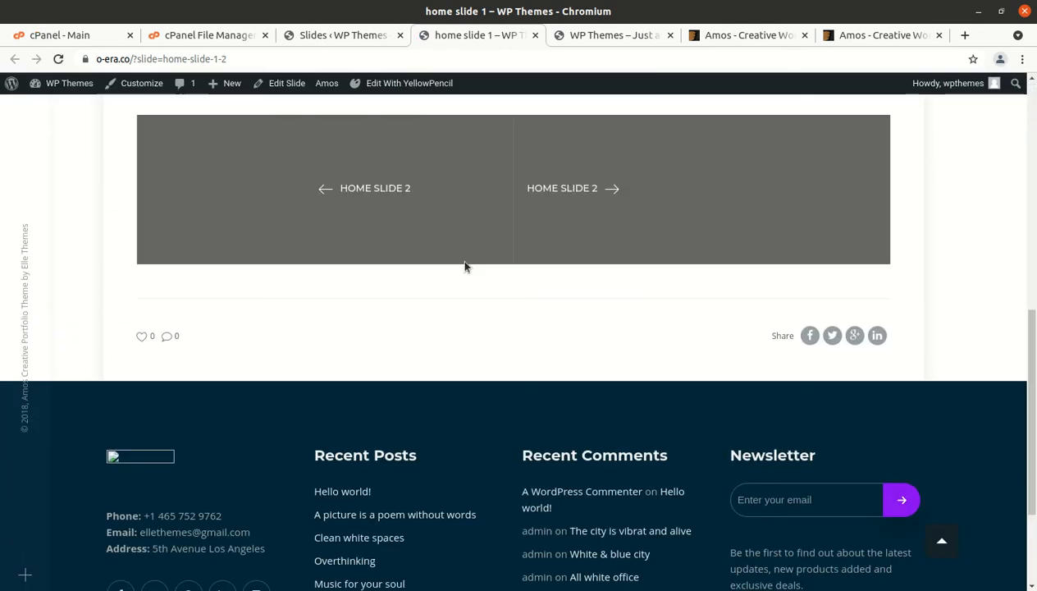
{"action": "scroll", "coordinate": [465, 266], "scroll_direction": "up", "scroll_amount": 6}
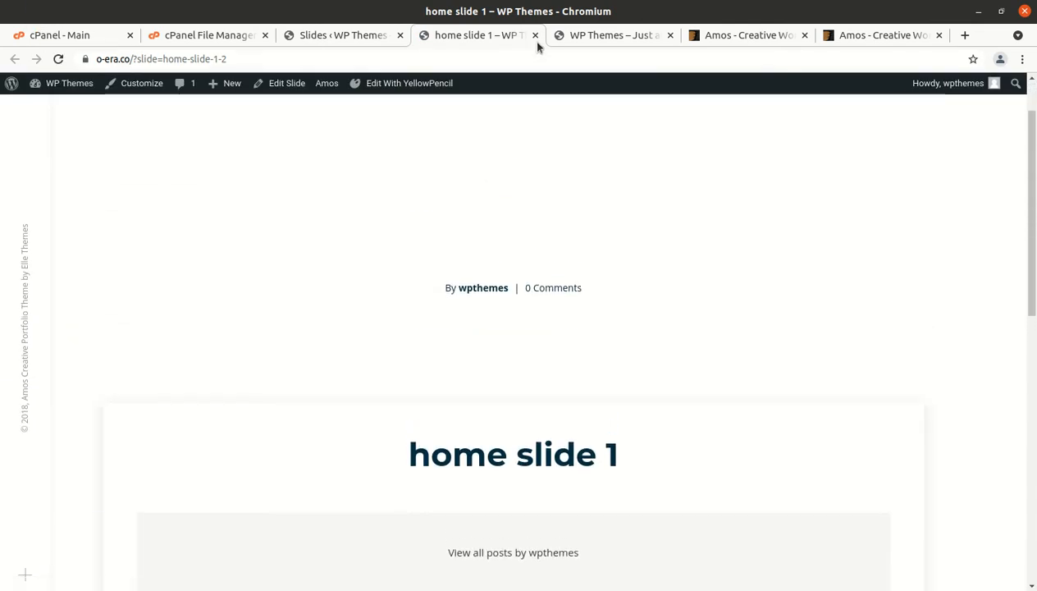
{"action": "left_click", "coordinate": [534, 35]}
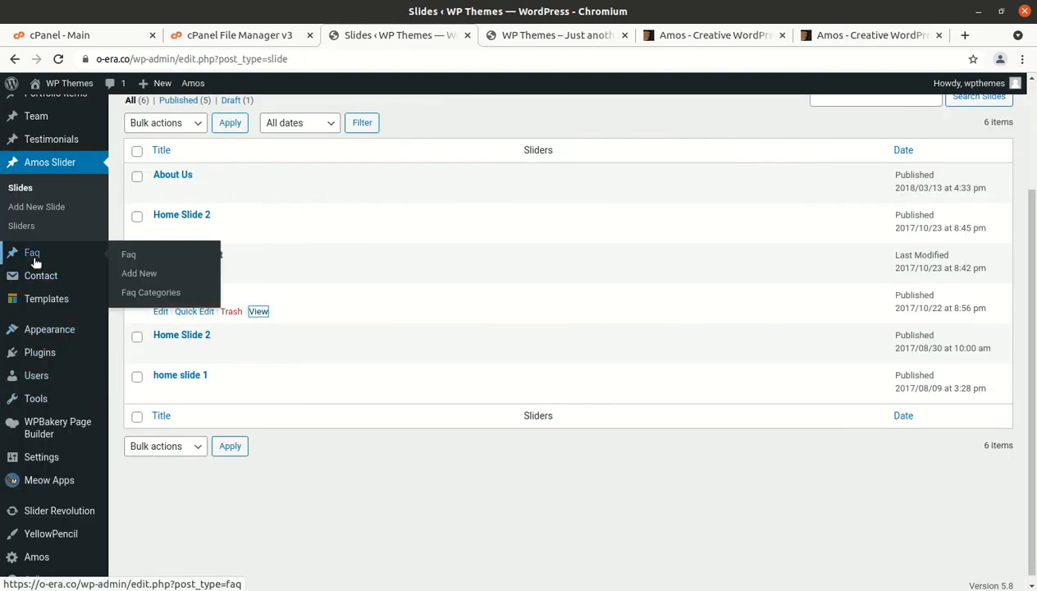
Open the site's Templates list and look it over
{"action": "mouse_move", "coordinate": [39, 303]}
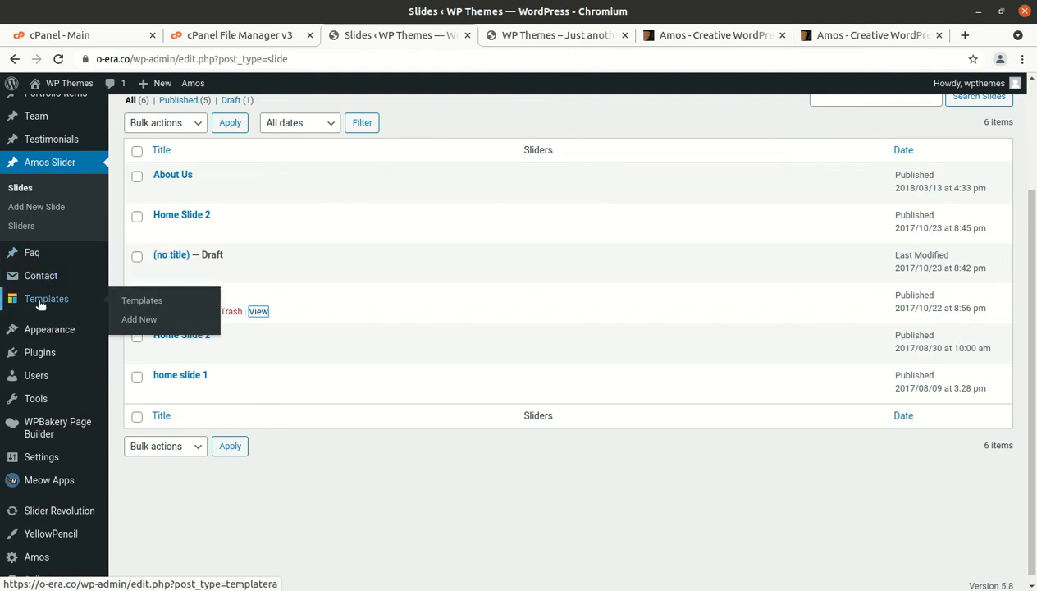
{"action": "left_click", "coordinate": [155, 305]}
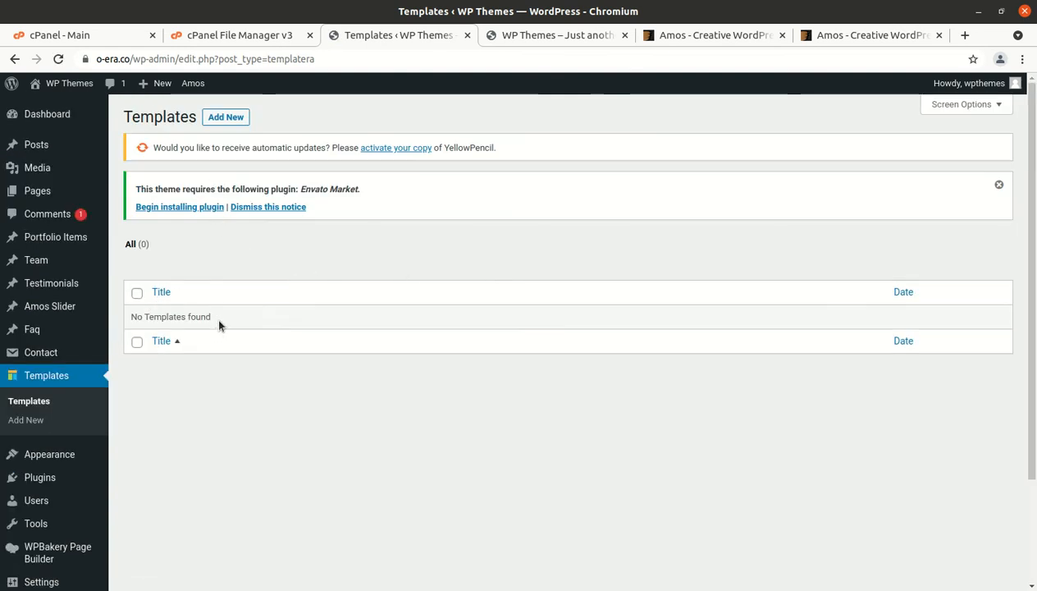
{"action": "scroll", "coordinate": [46, 328], "scroll_direction": "down", "scroll_amount": 3}
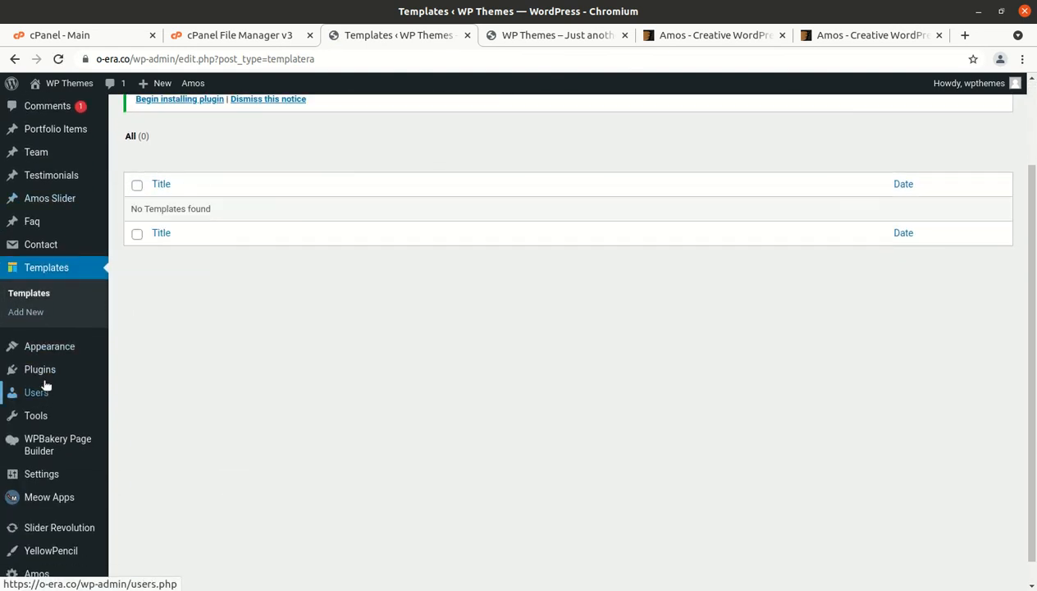
{"action": "mouse_move", "coordinate": [53, 348]}
{"action": "scroll", "coordinate": [59, 349], "scroll_direction": "down", "scroll_amount": 1}
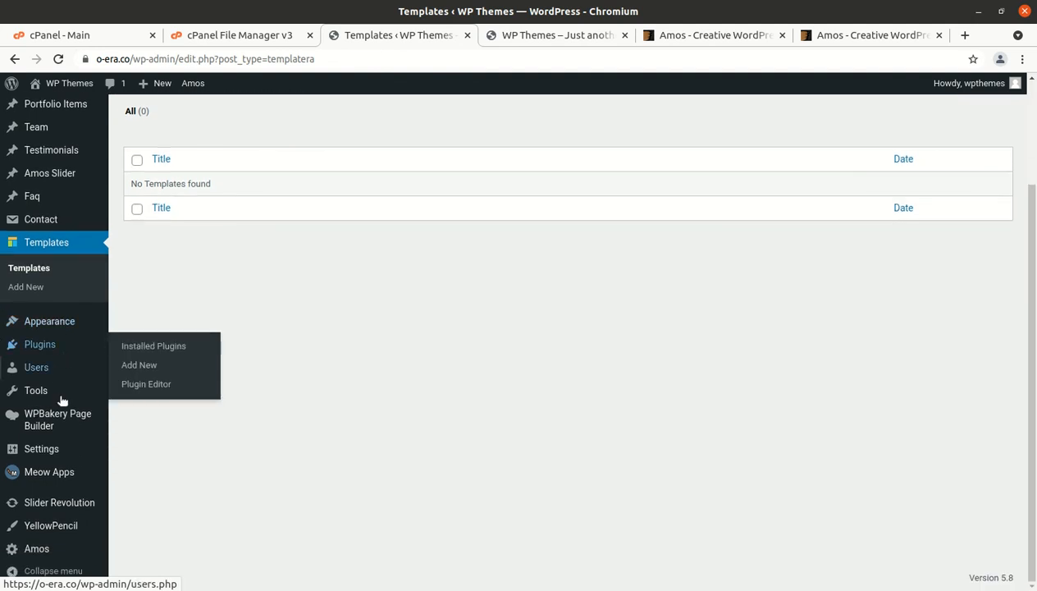
{"action": "mouse_move", "coordinate": [33, 556]}
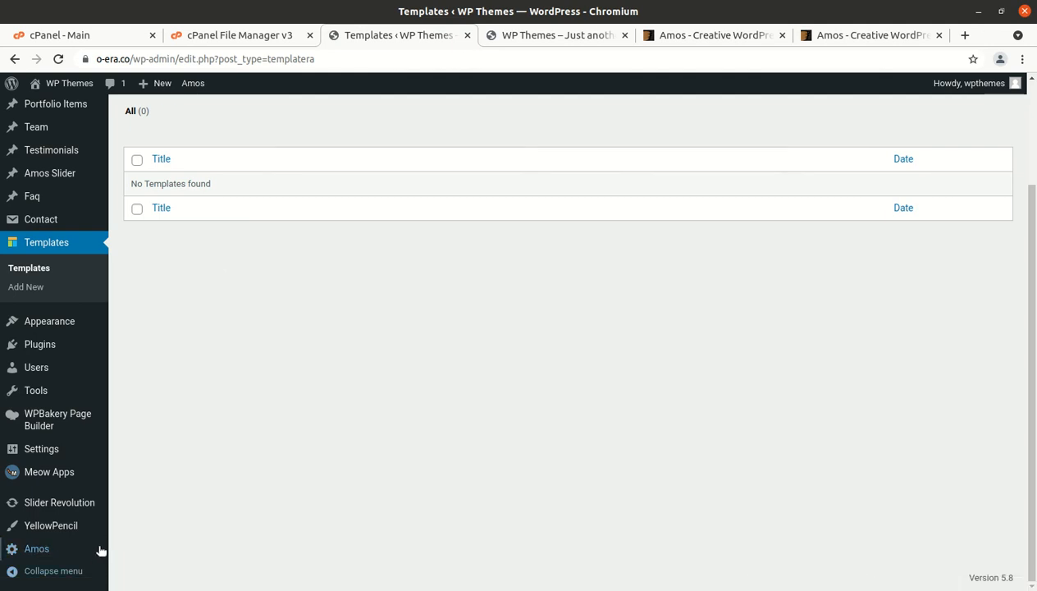
{"action": "scroll", "coordinate": [100, 550], "scroll_direction": "up", "scroll_amount": 3}
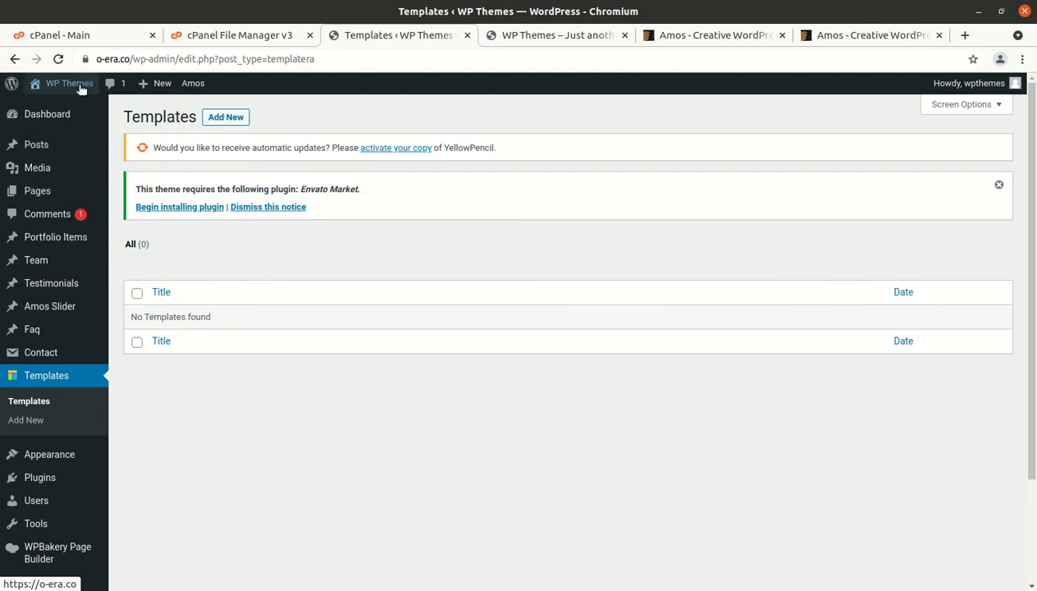
Switch to the site's home page and look over its hero slider
{"action": "mouse_move", "coordinate": [81, 89]}
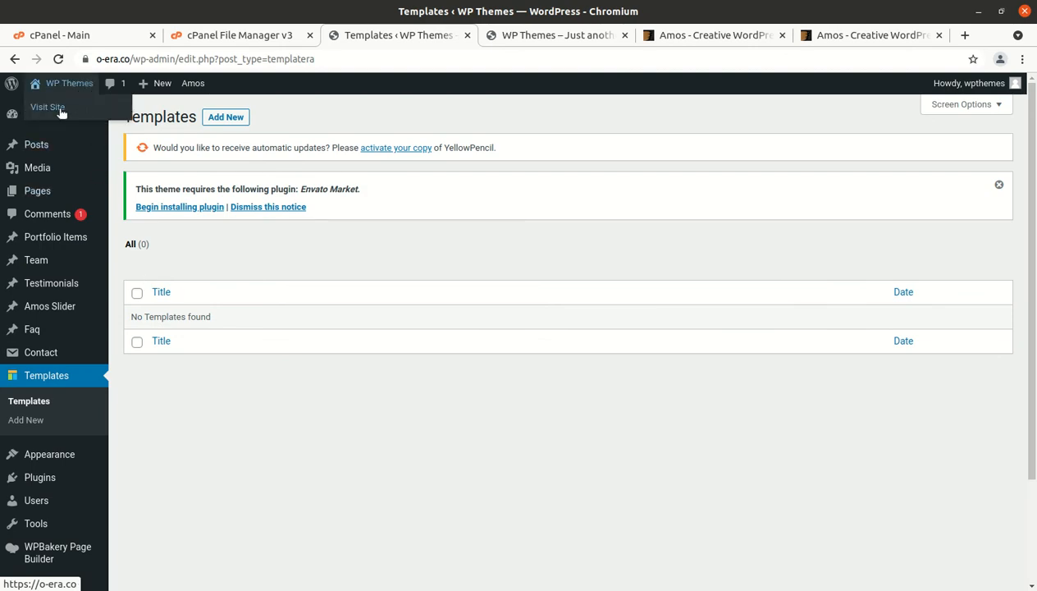
{"action": "left_click", "coordinate": [548, 35]}
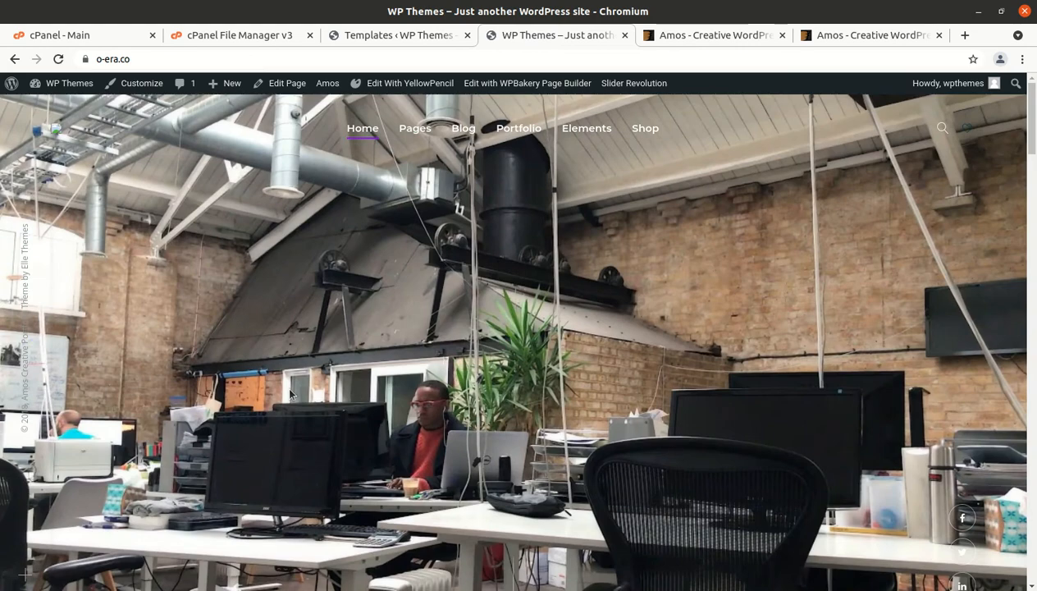
{"action": "scroll", "coordinate": [522, 339], "scroll_direction": "down", "scroll_amount": 5}
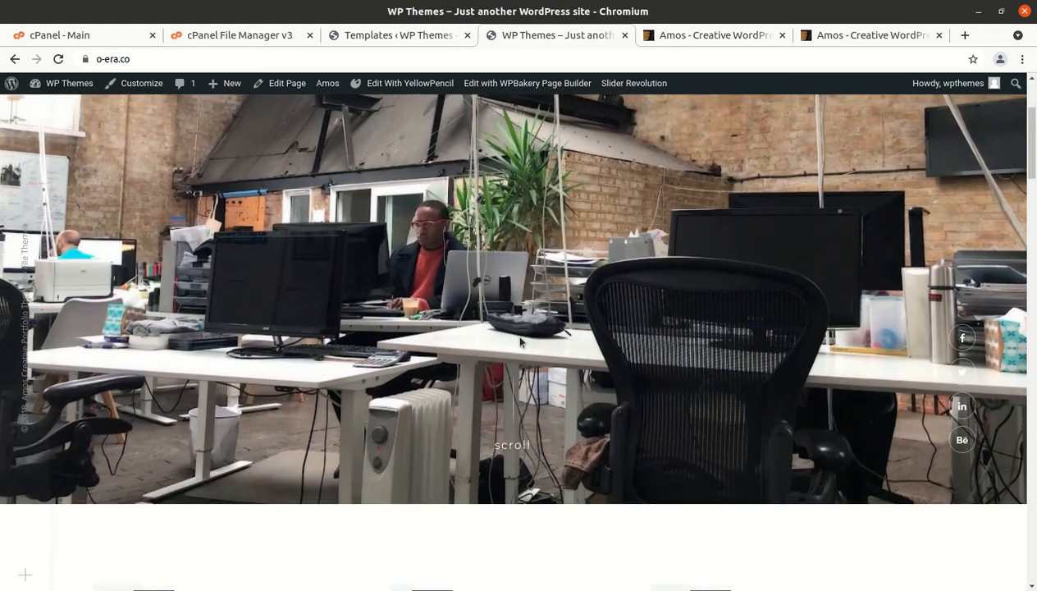
{"action": "scroll", "coordinate": [520, 341], "scroll_direction": "up", "scroll_amount": 5}
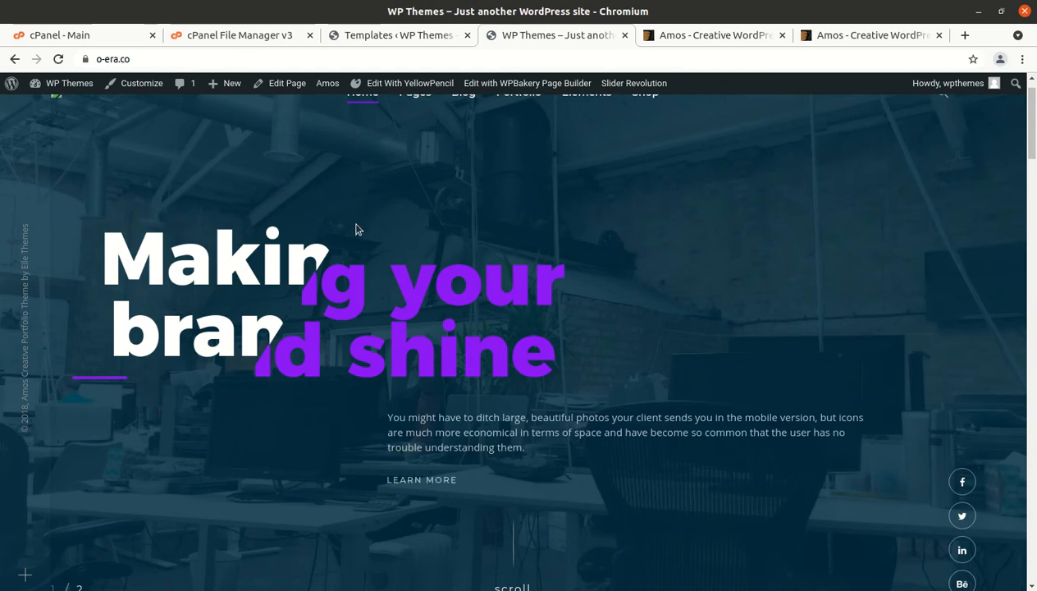
{"action": "scroll", "coordinate": [644, 292], "scroll_direction": "down", "scroll_amount": 2}
{"action": "scroll", "coordinate": [633, 293], "scroll_direction": "down", "scroll_amount": 1}
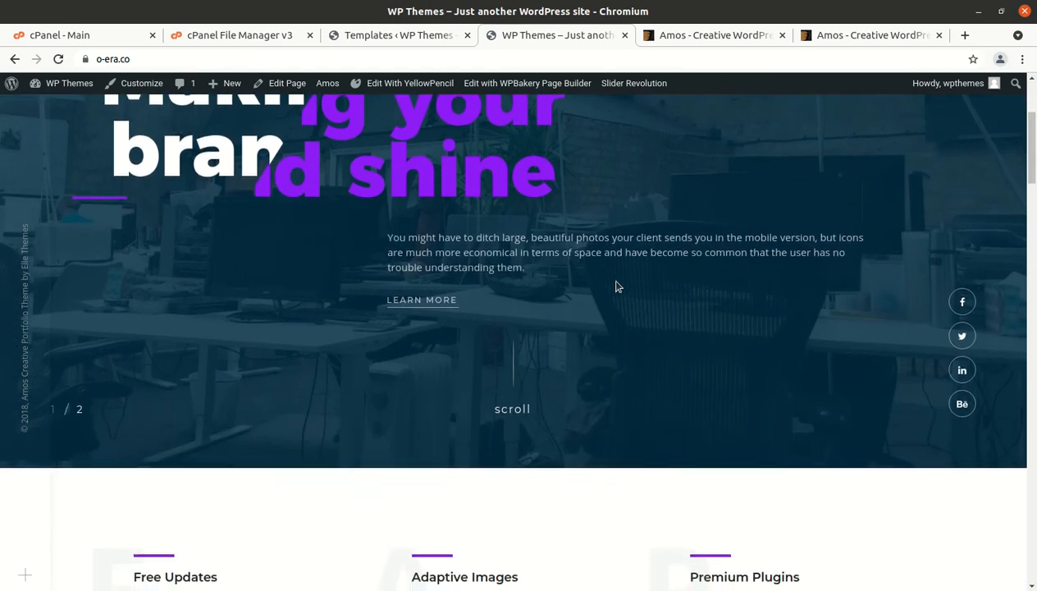
Open the home page in the WPBakery frontend editor and look over the hero slider and the service texts beneath it
{"action": "left_click", "coordinate": [507, 89]}
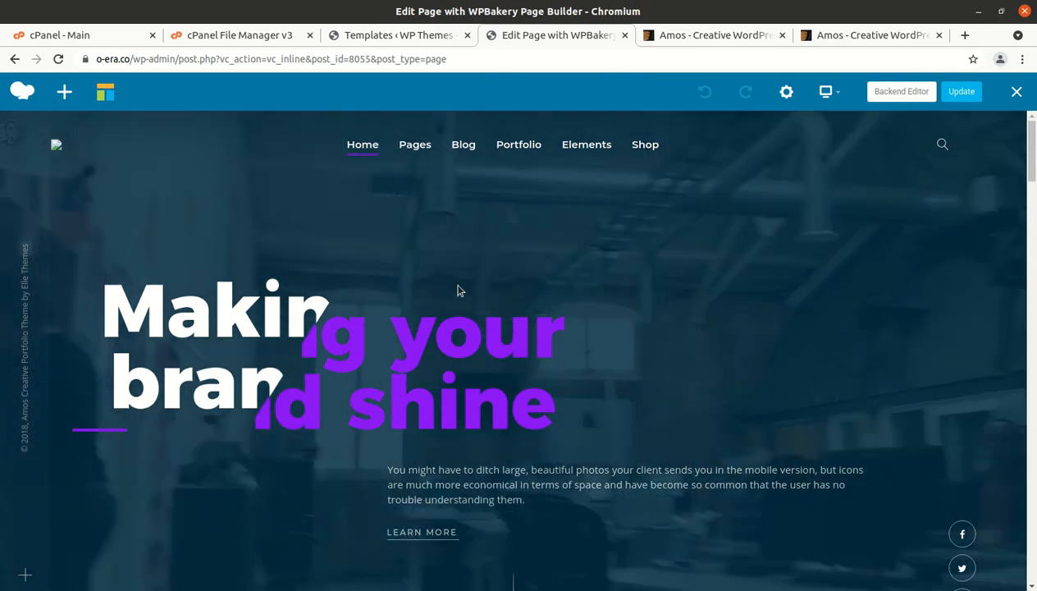
{"action": "scroll", "coordinate": [463, 215], "scroll_direction": "down", "scroll_amount": 3}
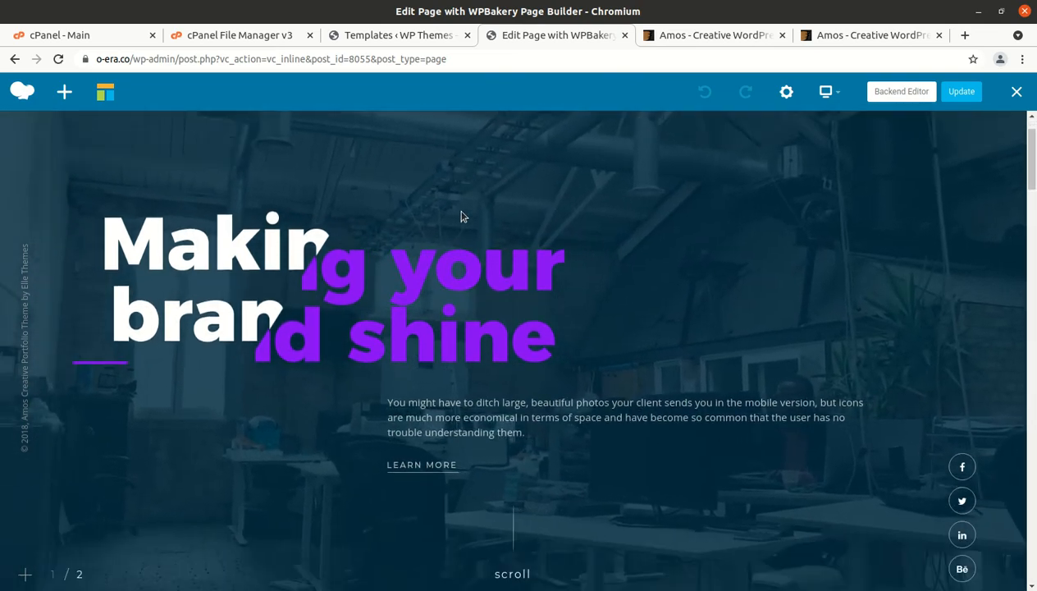
{"action": "scroll", "coordinate": [539, 294], "scroll_direction": "down", "scroll_amount": 2}
{"action": "scroll", "coordinate": [553, 281], "scroll_direction": "up", "scroll_amount": 3}
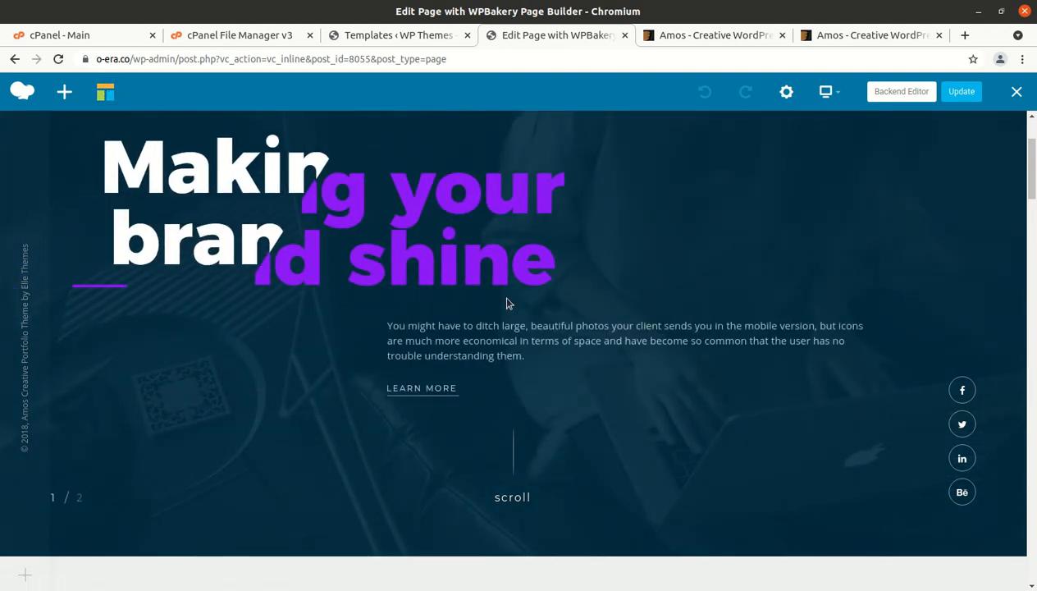
{"action": "scroll", "coordinate": [711, 208], "scroll_direction": "down", "scroll_amount": 3}
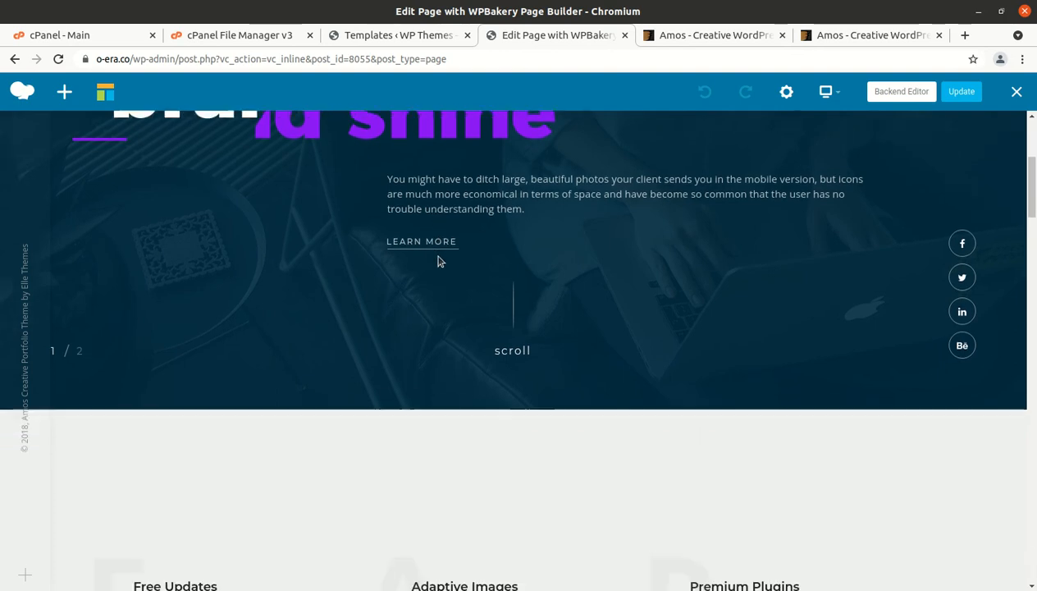
{"action": "scroll", "coordinate": [438, 261], "scroll_direction": "down", "scroll_amount": 1}
{"action": "scroll", "coordinate": [438, 261], "scroll_direction": "up", "scroll_amount": 5}
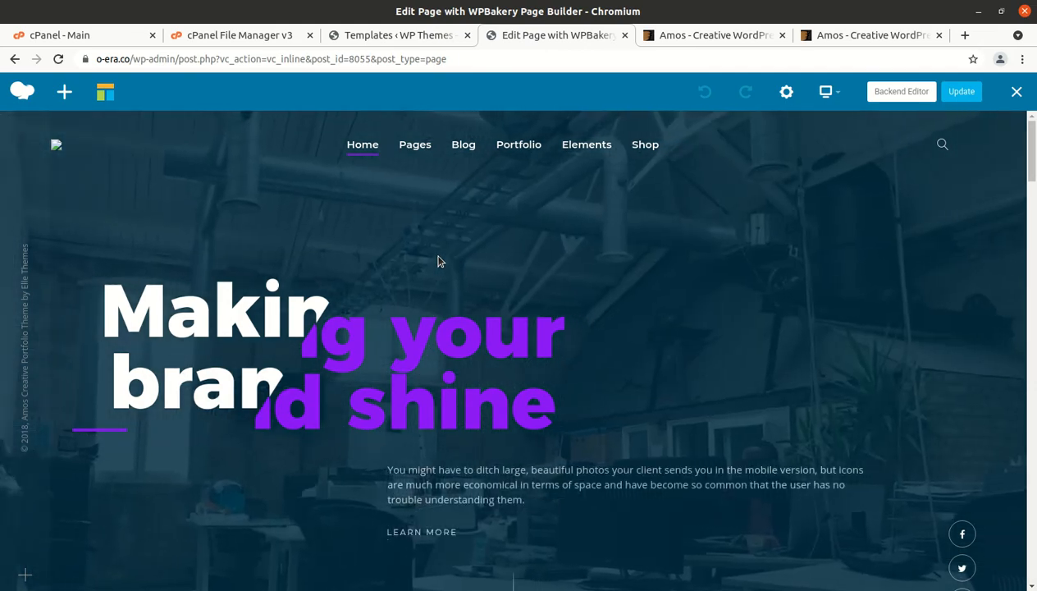
{"action": "scroll", "coordinate": [401, 261], "scroll_direction": "down", "scroll_amount": 2}
{"action": "scroll", "coordinate": [400, 264], "scroll_direction": "down", "scroll_amount": 3}
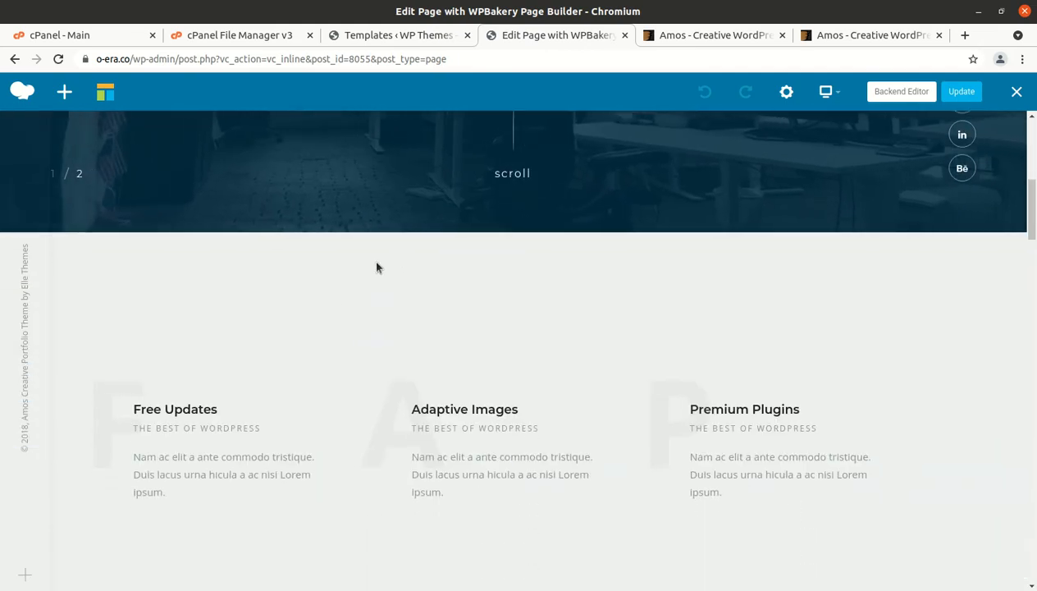
Open the settings of the "Adaptive Images" service text, inspect its Title 2 and Content, and close them without saving
{"action": "mouse_move", "coordinate": [217, 431]}
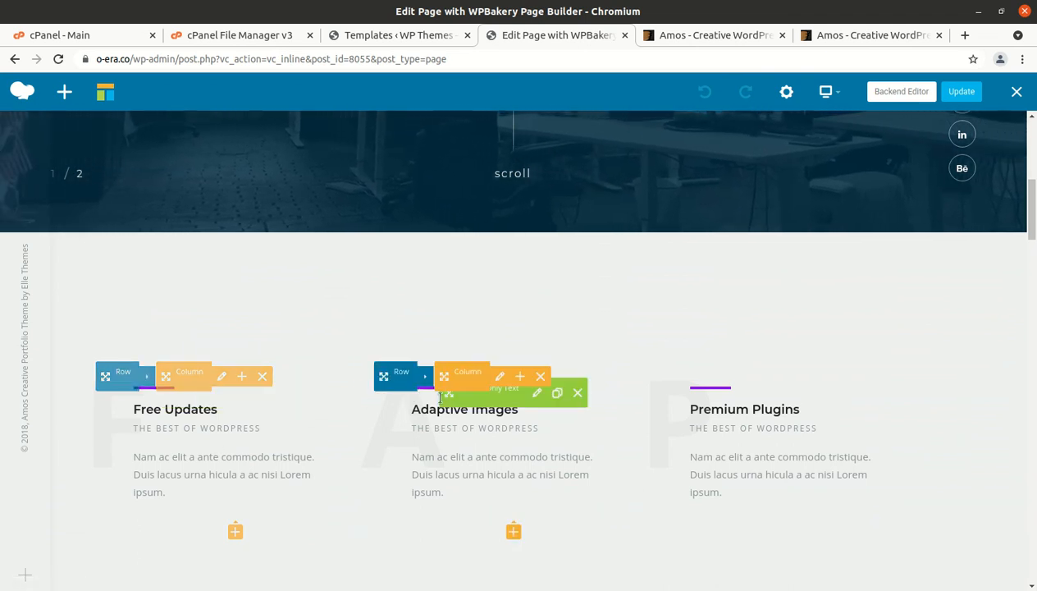
{"action": "left_click", "coordinate": [538, 394]}
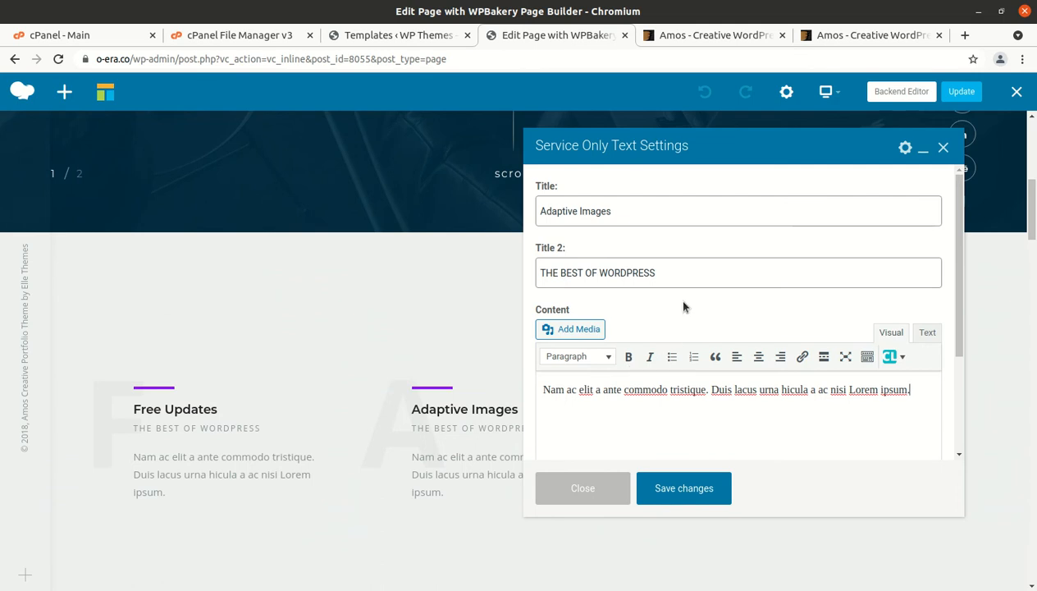
{"action": "left_click_drag", "start_coordinate": [669, 276], "coordinate": [542, 272]}
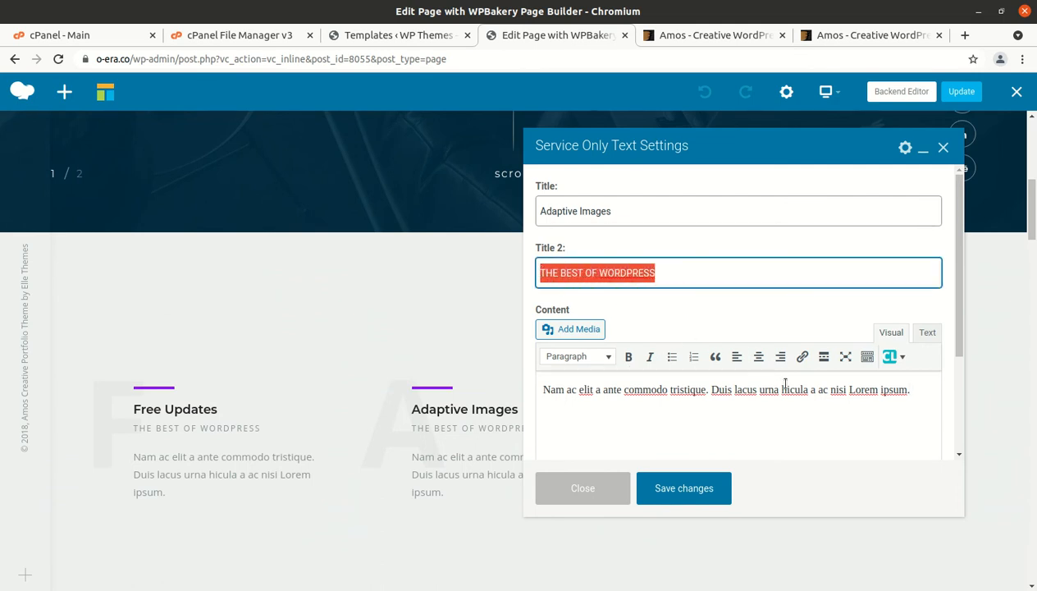
{"action": "left_click_drag", "start_coordinate": [911, 389], "coordinate": [546, 389]}
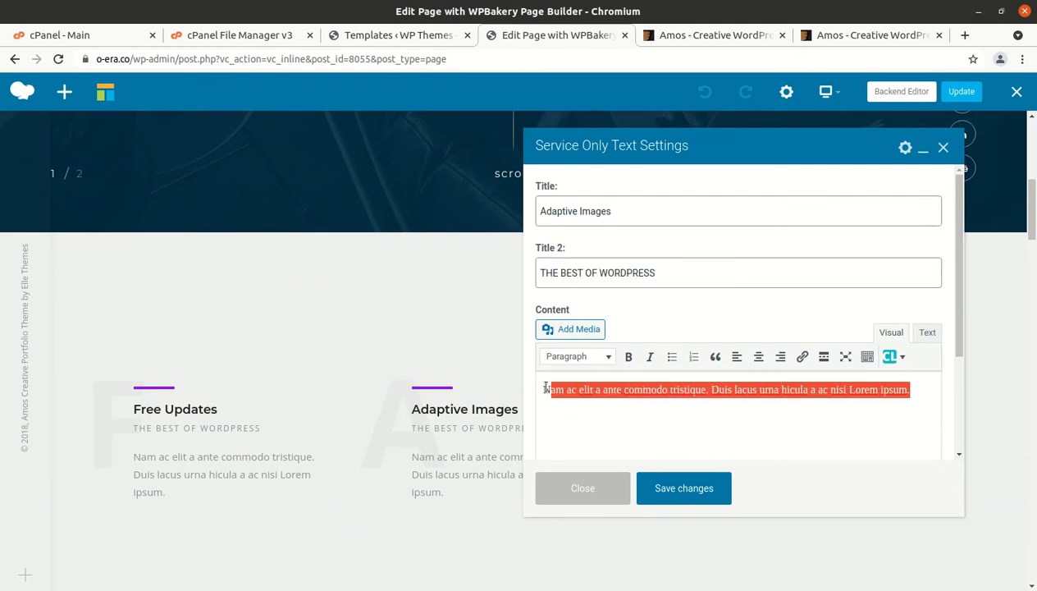
{"action": "left_click", "coordinate": [573, 483]}
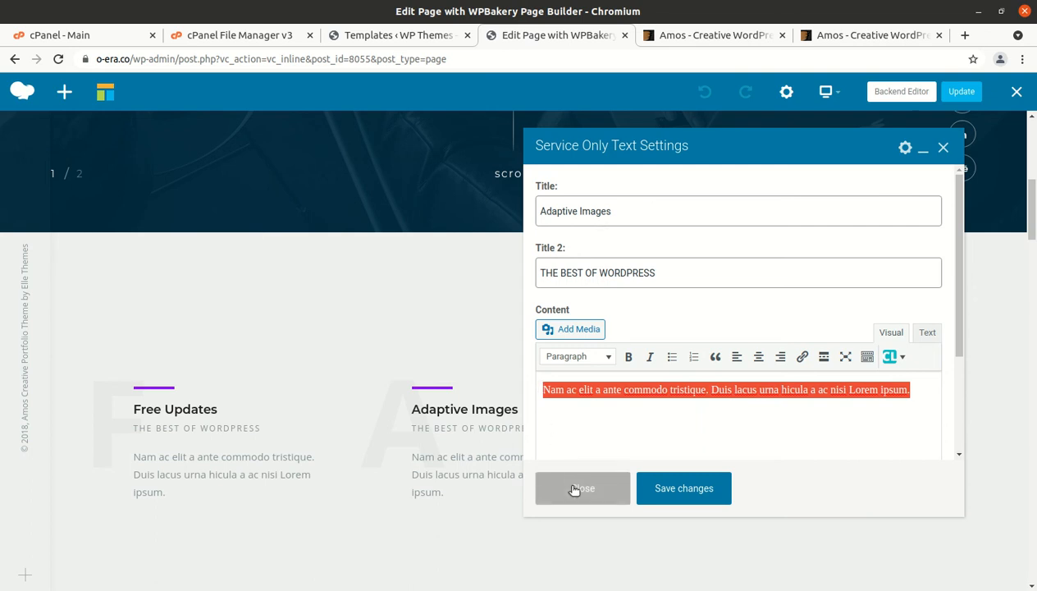
Look through the following page sections down to the portfolio grid under "We Are A Creative Digital Agency"
{"action": "scroll", "coordinate": [701, 398], "scroll_direction": "down", "scroll_amount": 2}
{"action": "scroll", "coordinate": [702, 397], "scroll_direction": "down", "scroll_amount": 2}
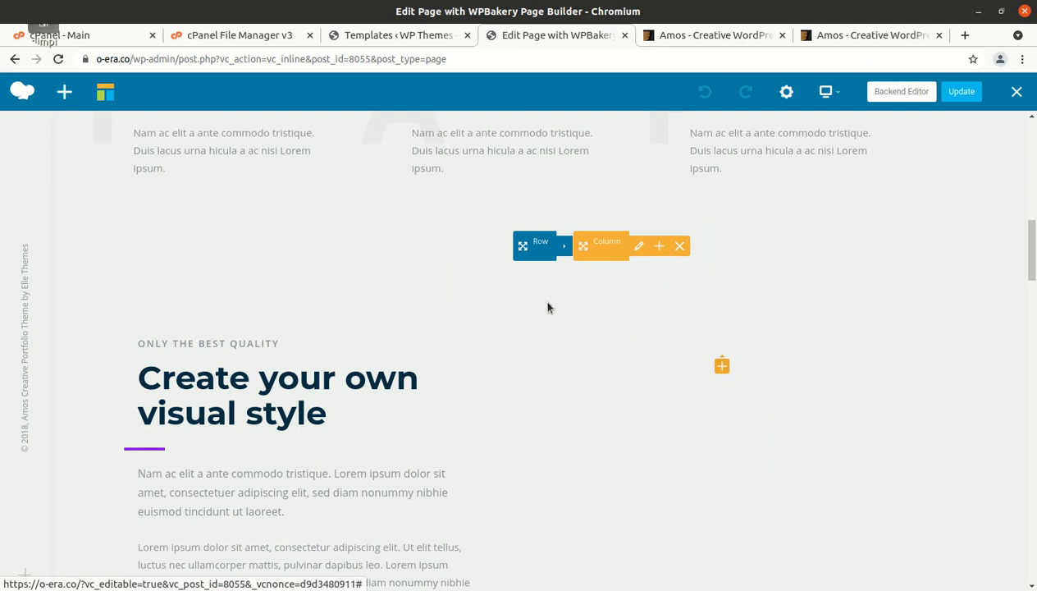
{"action": "scroll", "coordinate": [875, 349], "scroll_direction": "down", "scroll_amount": 2}
{"action": "scroll", "coordinate": [875, 349], "scroll_direction": "down", "scroll_amount": 6}
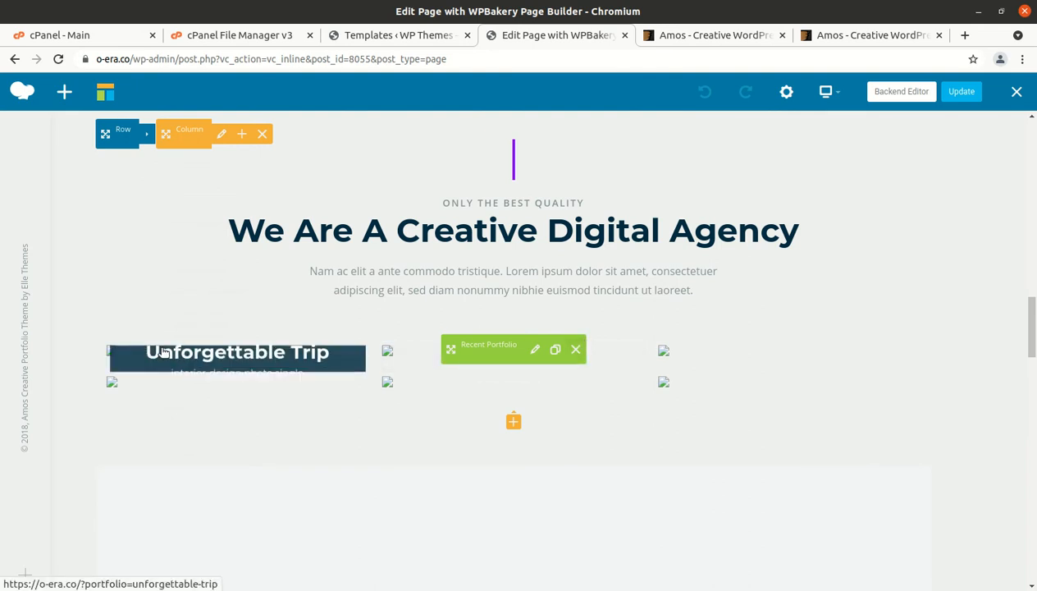
Switch to the Amos live preview on ThemeForest and examine its "Create your own visual style" image and portfolio grid for comparison
{"action": "left_click", "coordinate": [719, 36]}
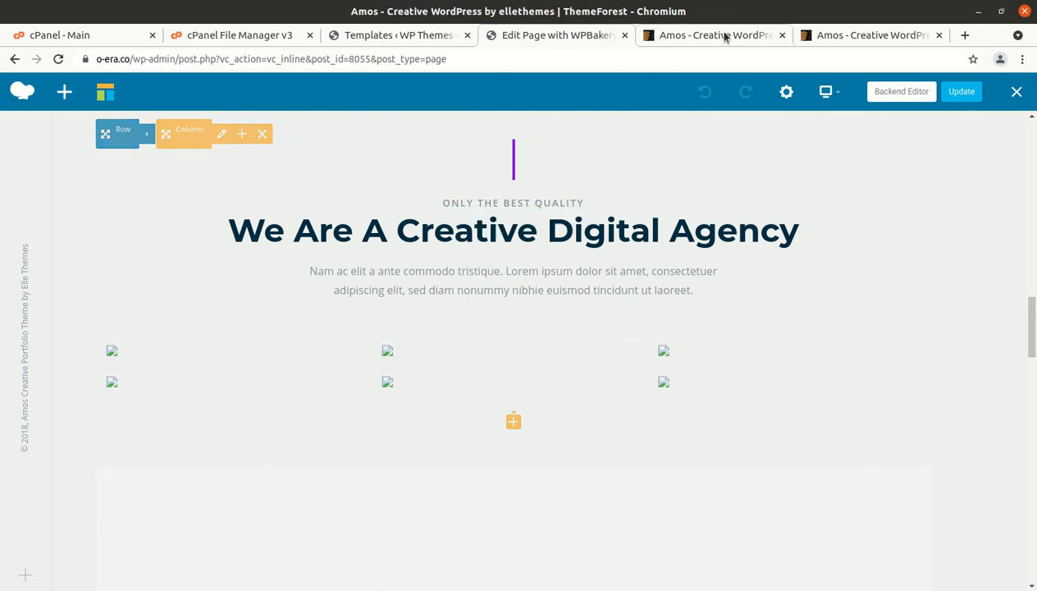
{"action": "left_click", "coordinate": [837, 38]}
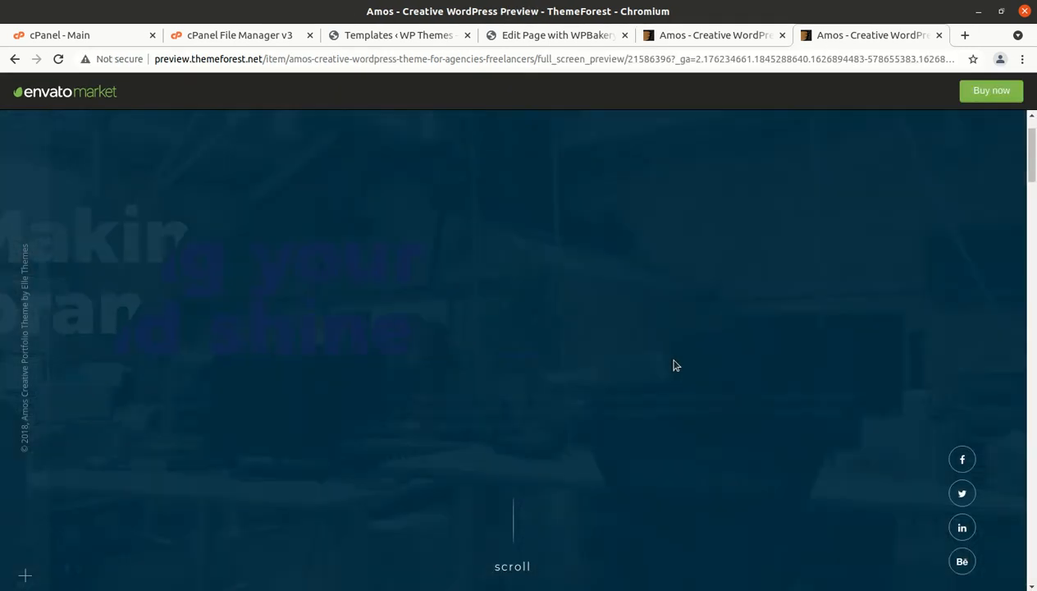
{"action": "scroll", "coordinate": [674, 428], "scroll_direction": "down", "scroll_amount": 10}
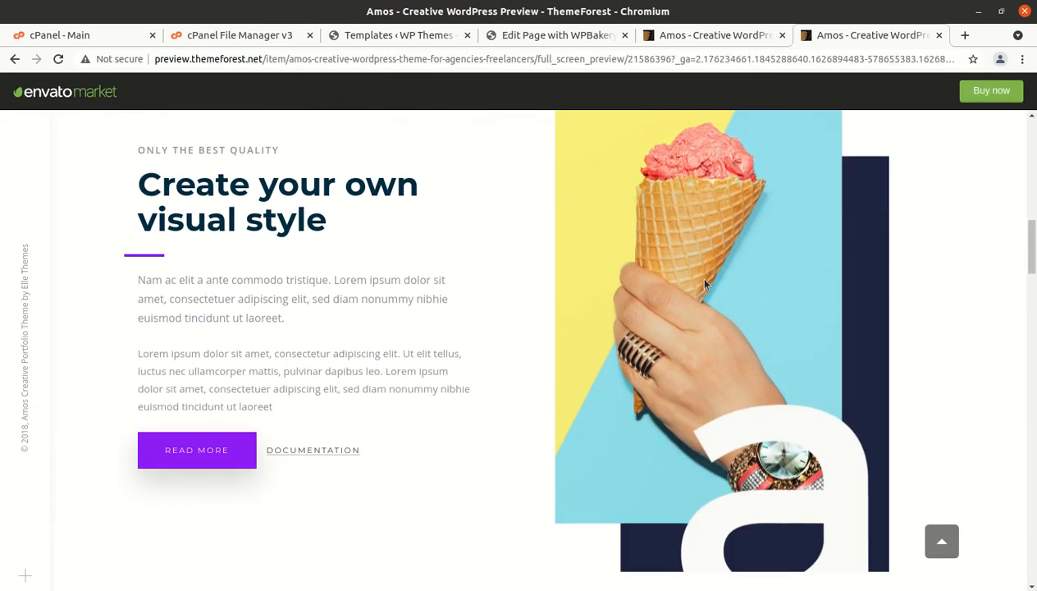
{"action": "right_click", "coordinate": [709, 302]}
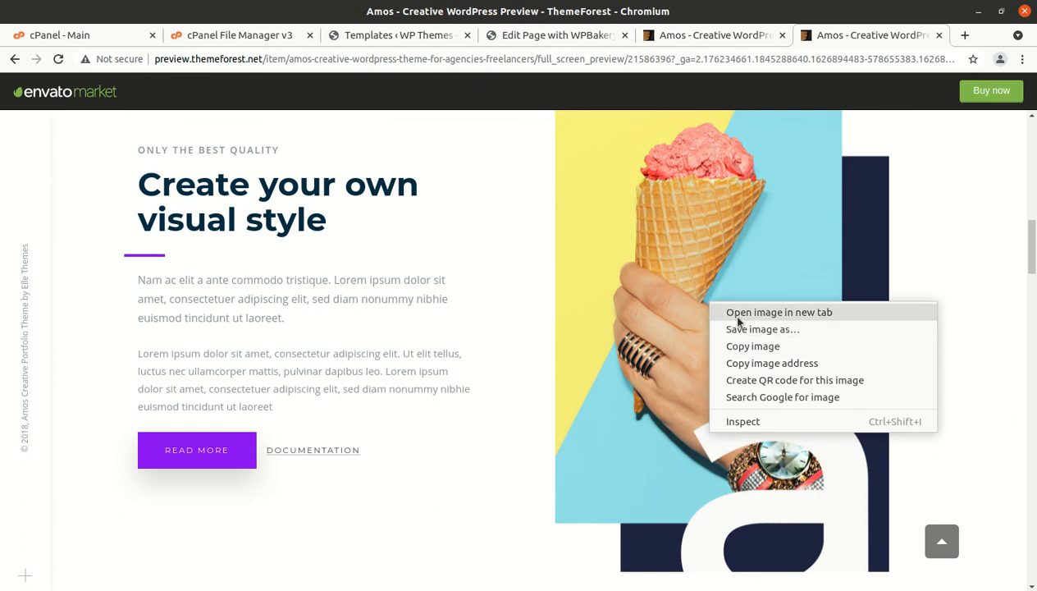
{"action": "left_click", "coordinate": [950, 268]}
{"action": "scroll", "coordinate": [681, 425], "scroll_direction": "up", "scroll_amount": 2}
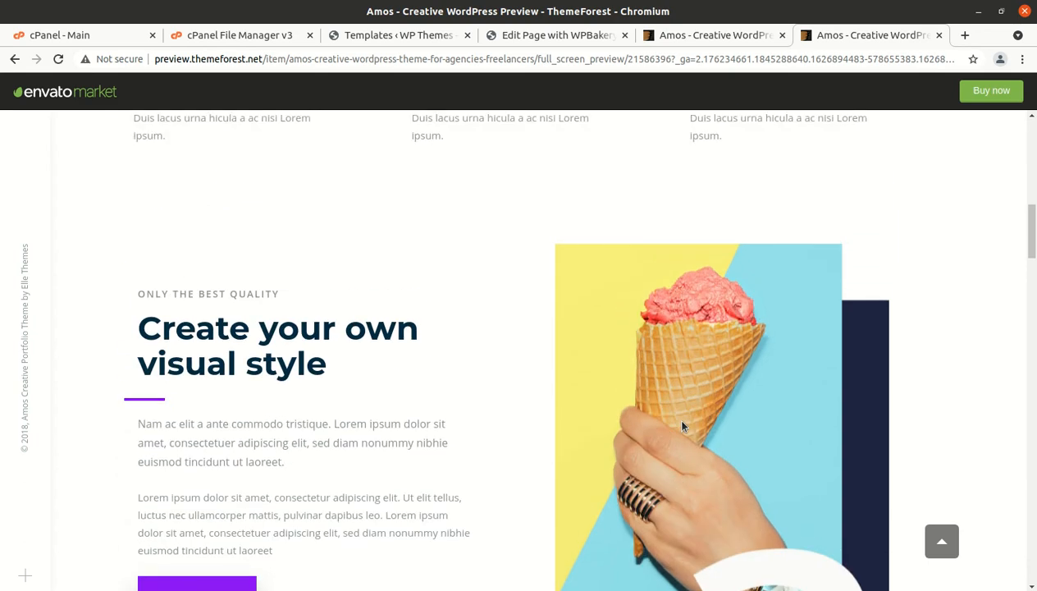
{"action": "scroll", "coordinate": [682, 423], "scroll_direction": "down", "scroll_amount": 7}
{"action": "scroll", "coordinate": [684, 424], "scroll_direction": "down", "scroll_amount": 3}
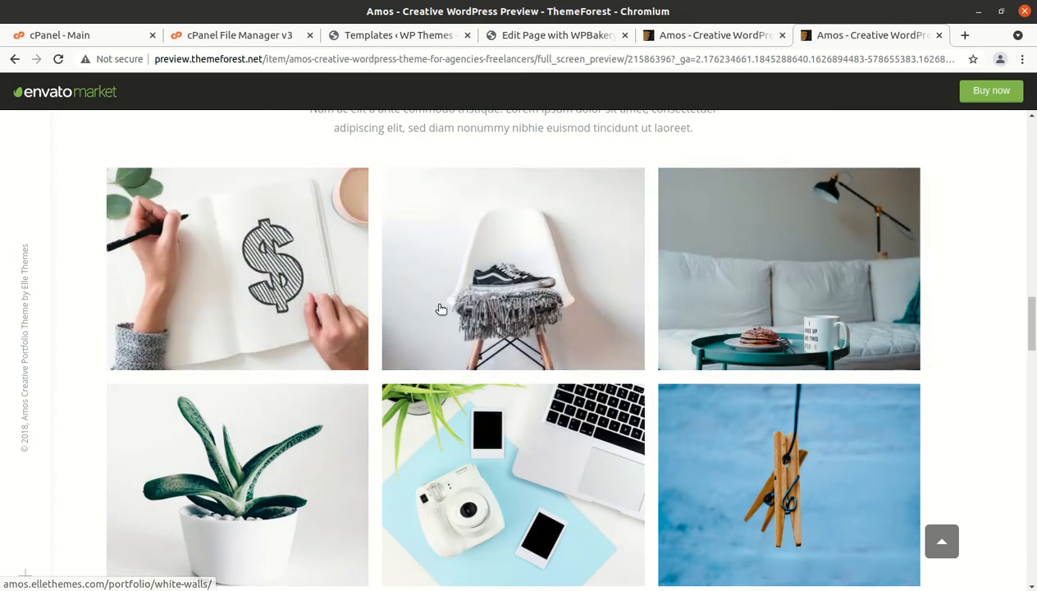
Return to the home page's frontend editor, switch it to the backend editor, and dismiss the WPBakery welcome tip
{"action": "left_click", "coordinate": [449, 39]}
{"action": "left_click", "coordinate": [507, 41]}
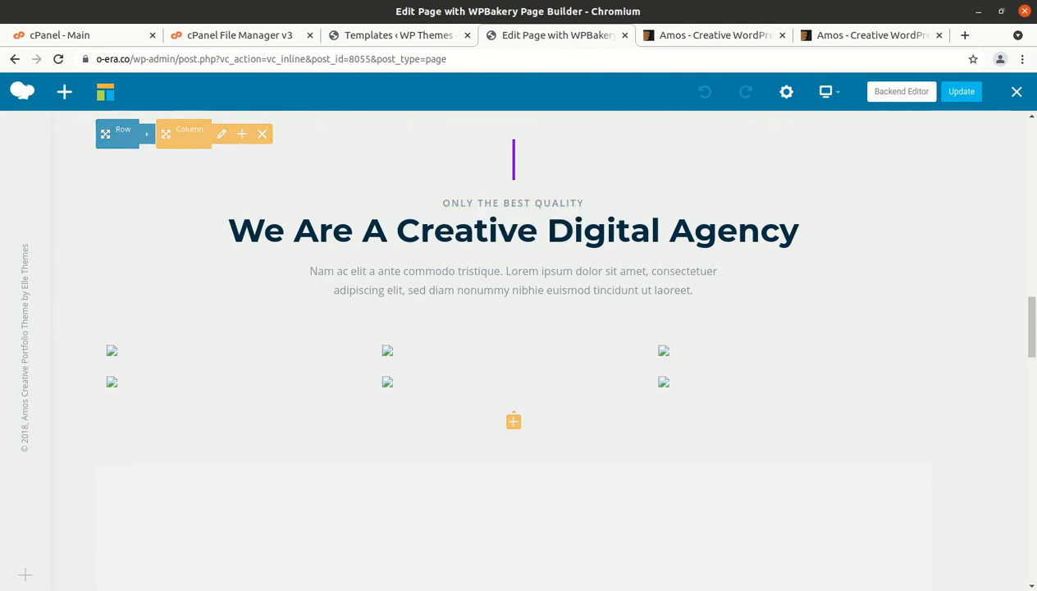
{"action": "left_click", "coordinate": [911, 93]}
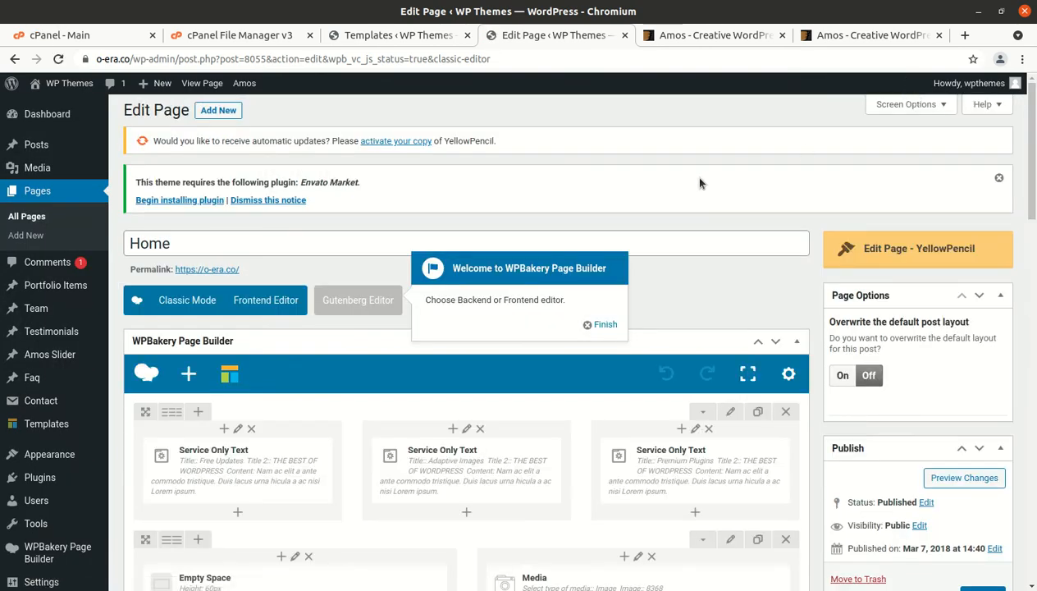
{"action": "left_click", "coordinate": [595, 326]}
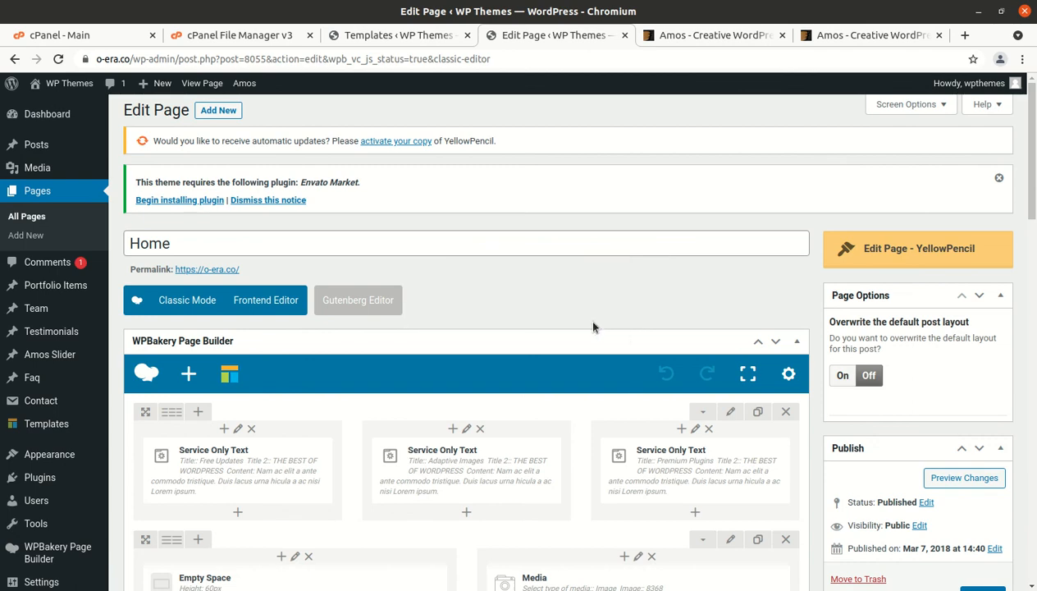
Look through the home page's builder elements down to General Settings and show the Sliders Options
{"action": "scroll", "coordinate": [574, 329], "scroll_direction": "down", "scroll_amount": 2}
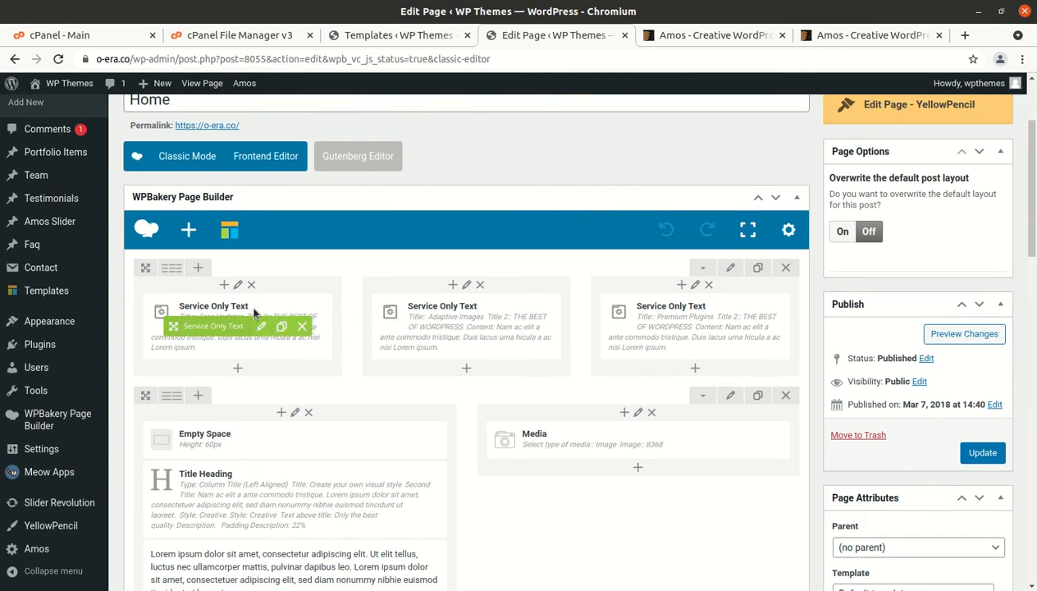
{"action": "scroll", "coordinate": [741, 326], "scroll_direction": "down", "scroll_amount": 9}
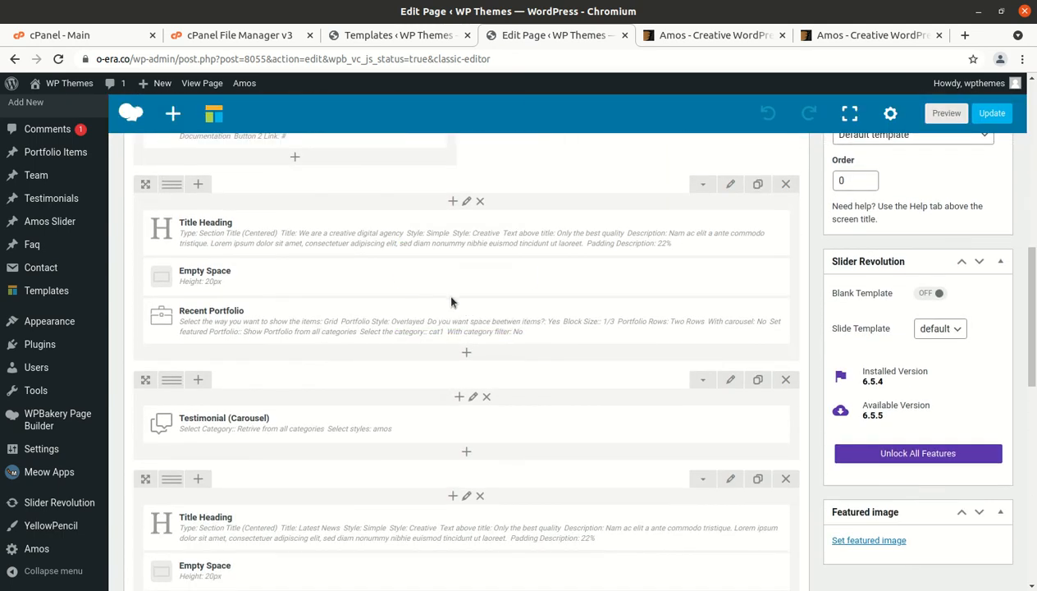
{"action": "mouse_move", "coordinate": [475, 251]}
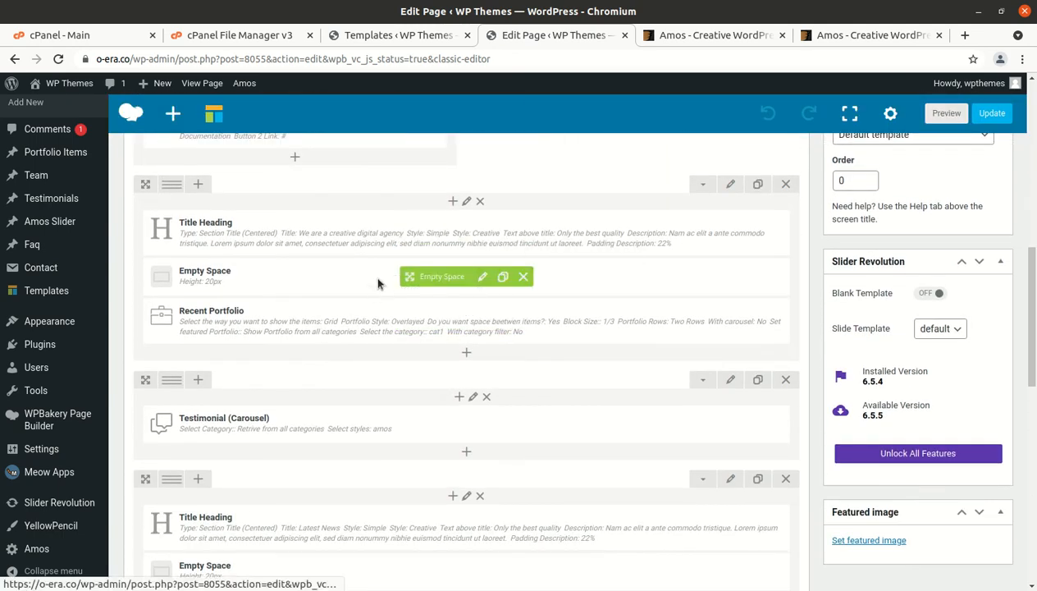
{"action": "scroll", "coordinate": [378, 283], "scroll_direction": "down", "scroll_amount": 5}
{"action": "scroll", "coordinate": [351, 359], "scroll_direction": "down", "scroll_amount": 4}
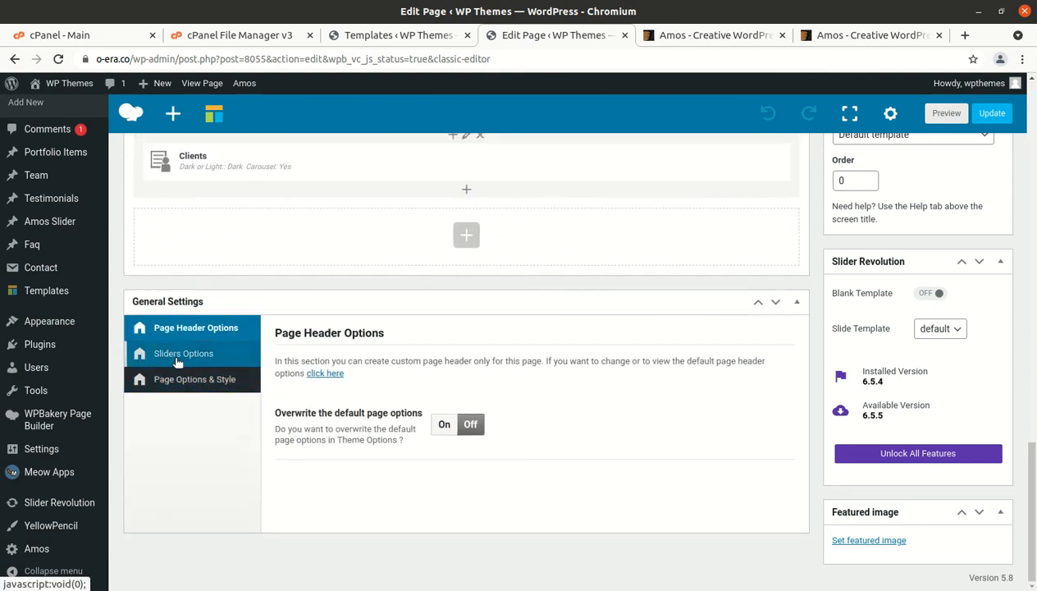
{"action": "left_click", "coordinate": [175, 358]}
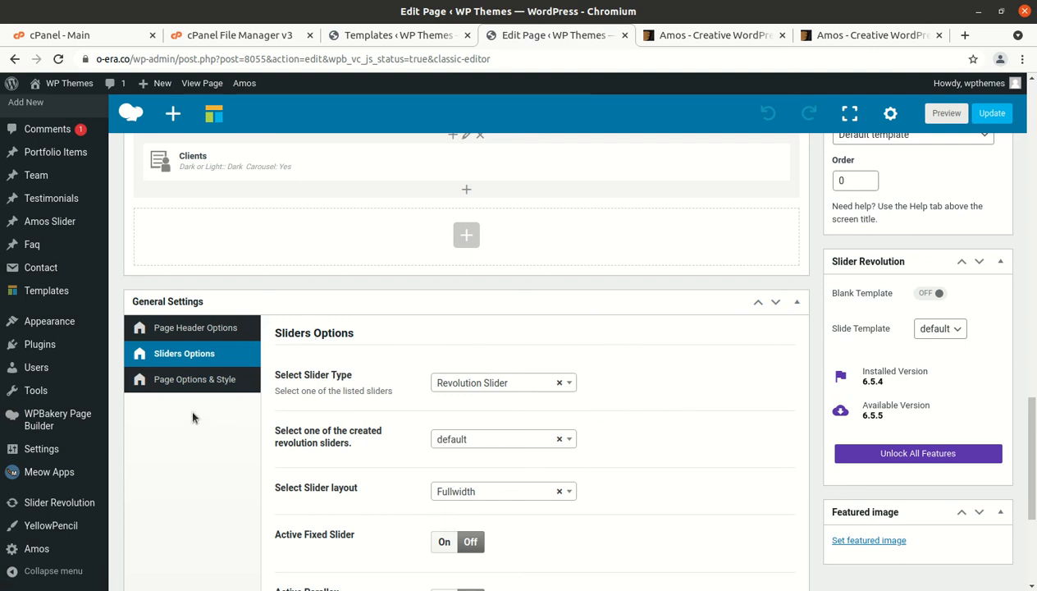
Open Slider Revolution in a separate browser tab and open its existing slider module in the editor
{"action": "middle_click", "coordinate": [78, 504]}
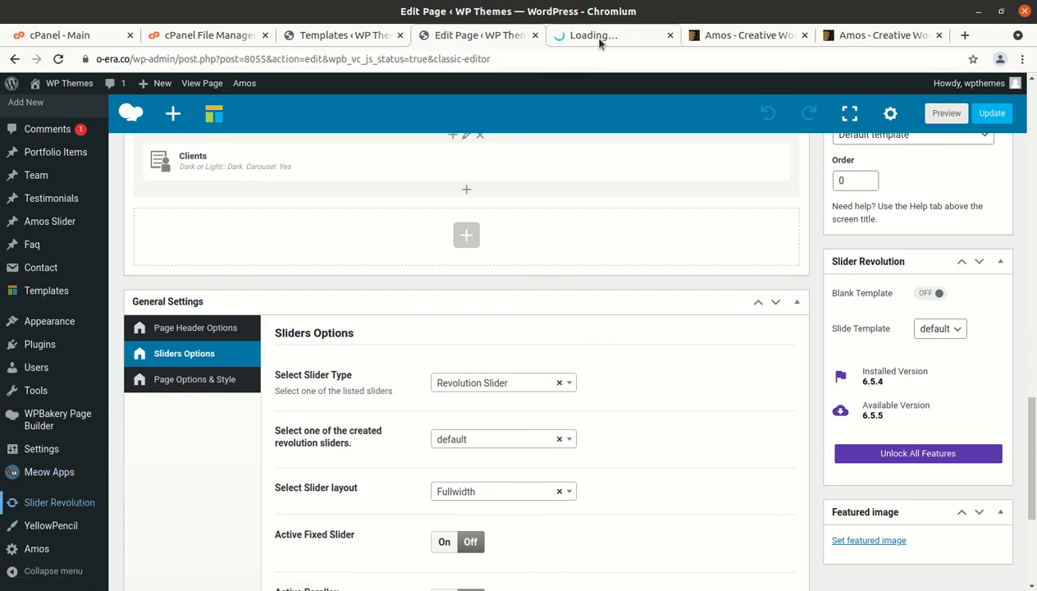
{"action": "left_click", "coordinate": [598, 38]}
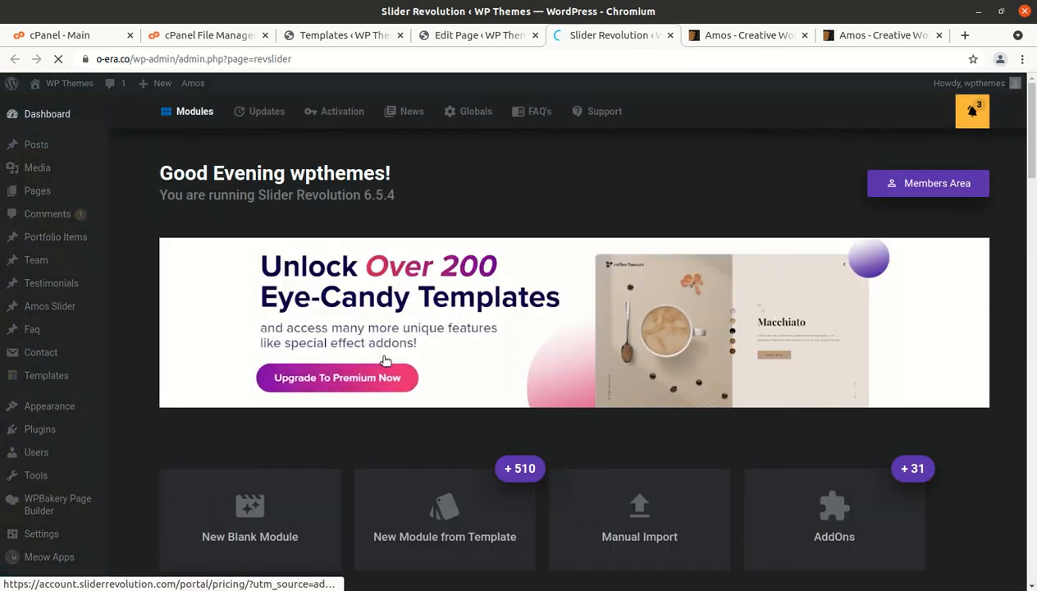
{"action": "scroll", "coordinate": [382, 358], "scroll_direction": "down", "scroll_amount": 4}
{"action": "mouse_move", "coordinate": [229, 422]}
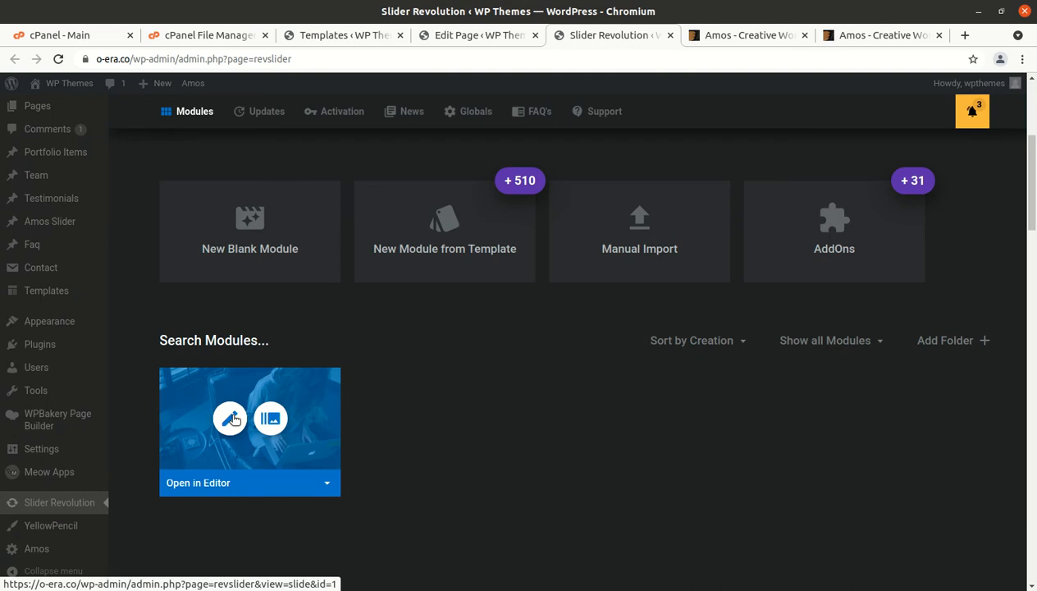
{"action": "left_click", "coordinate": [231, 419]}
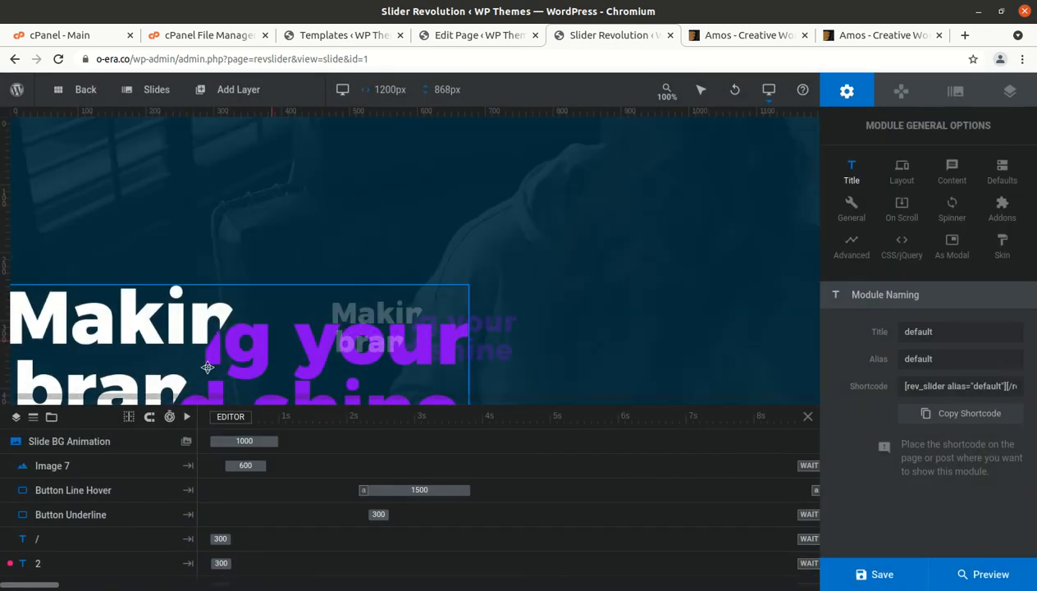
Inspect the slide's "Making your brand shine" image layer and the content text of the "You might have to ditch" paragraph layer
{"action": "left_click", "coordinate": [174, 347]}
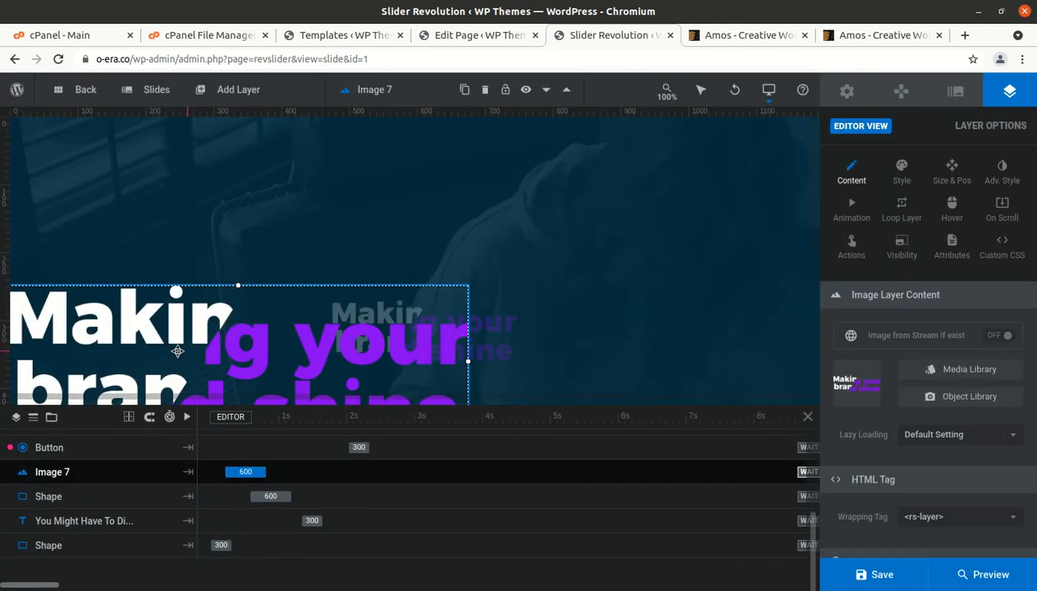
{"action": "scroll", "coordinate": [374, 278], "scroll_direction": "down", "scroll_amount": 2}
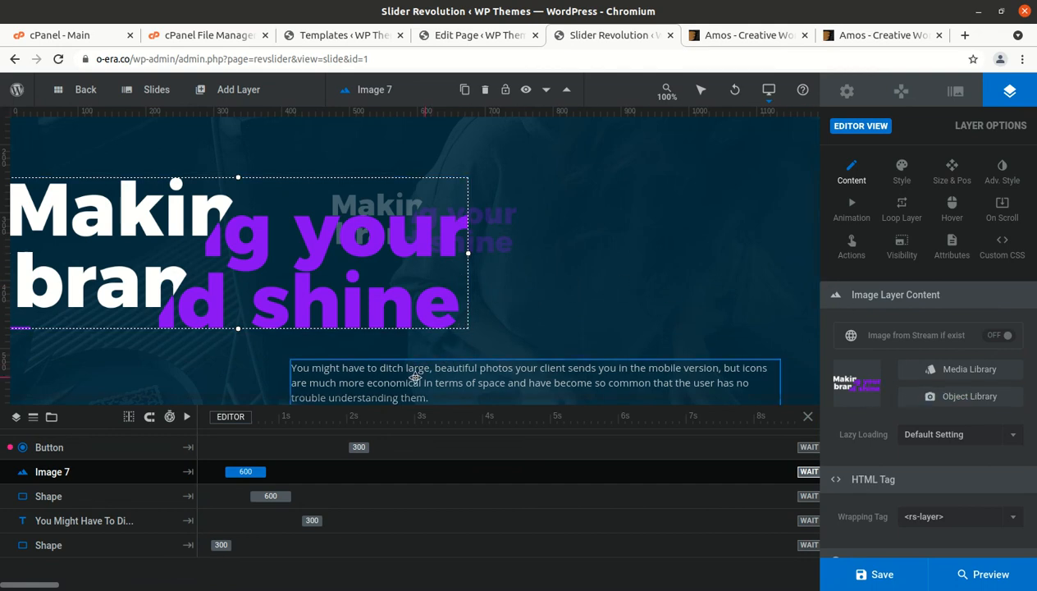
{"action": "left_click", "coordinate": [451, 361]}
{"action": "scroll", "coordinate": [525, 336], "scroll_direction": "down", "scroll_amount": 1}
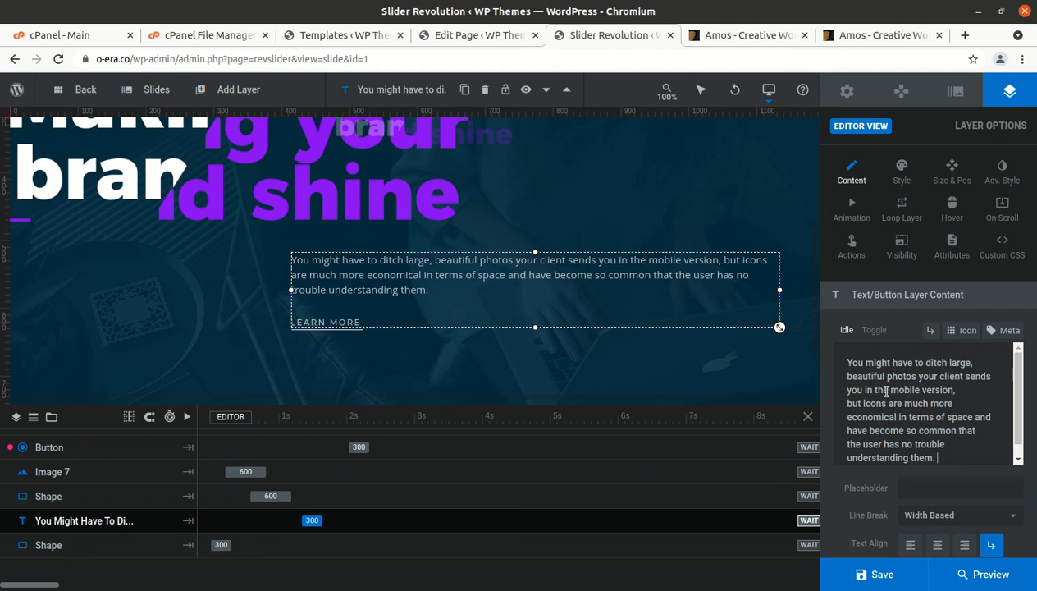
{"action": "left_click_drag", "start_coordinate": [941, 447], "coordinate": [853, 361]}
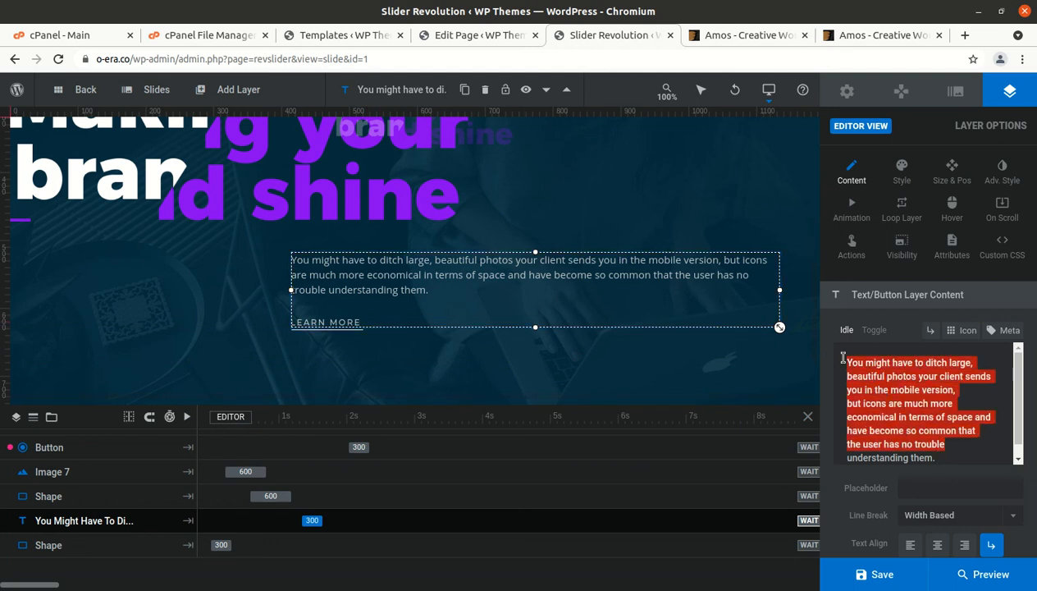
Try moving the "Making your brand shine" image layer slightly down and to the right, and close the slider editor without saving
{"action": "left_click", "coordinate": [389, 184]}
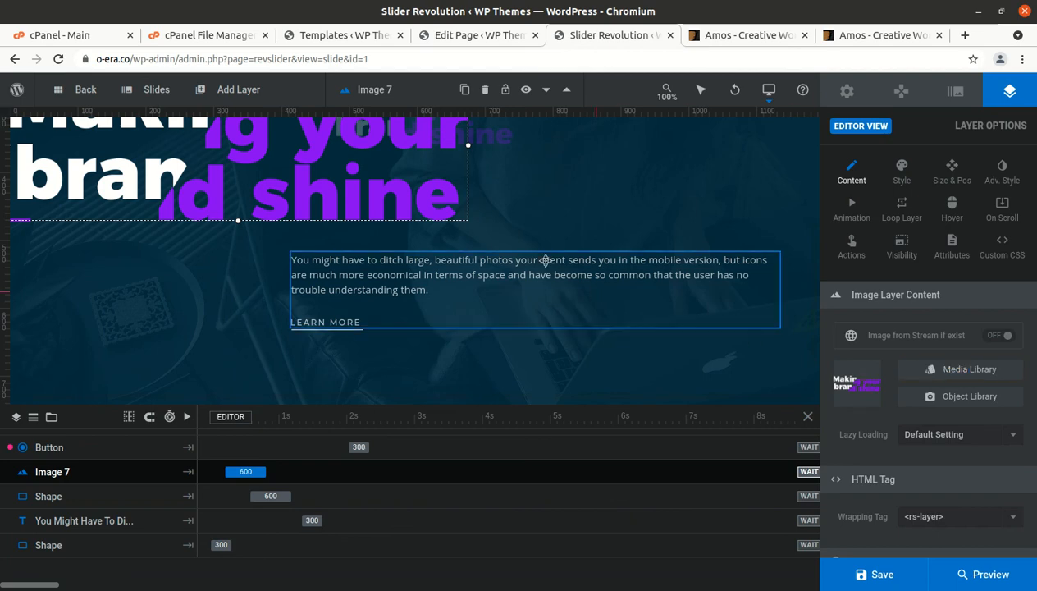
{"action": "left_click_drag", "start_coordinate": [412, 174], "coordinate": [430, 189]}
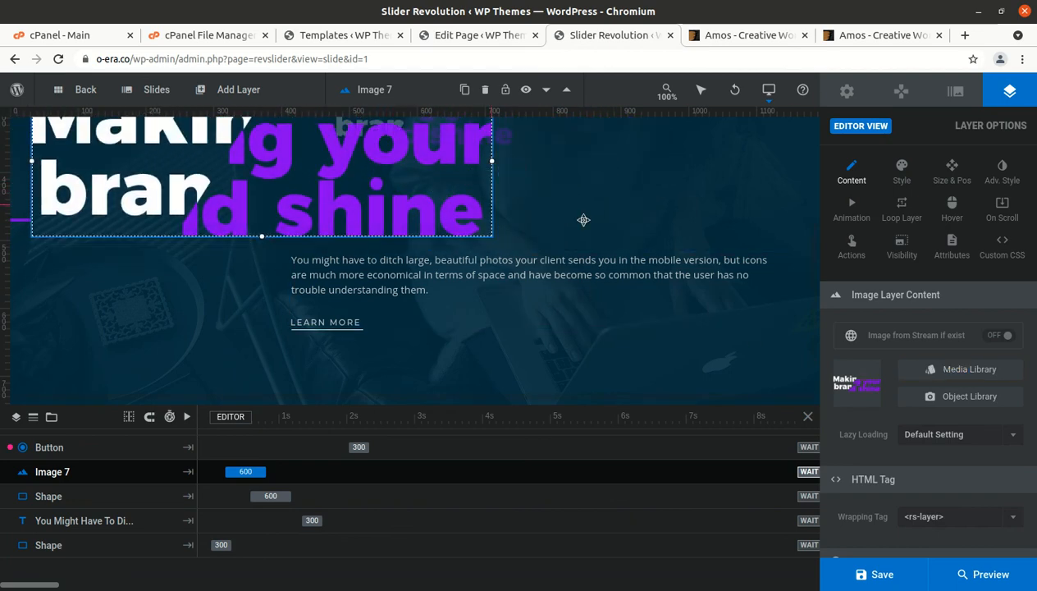
{"action": "scroll", "coordinate": [968, 390], "scroll_direction": "down", "scroll_amount": 1}
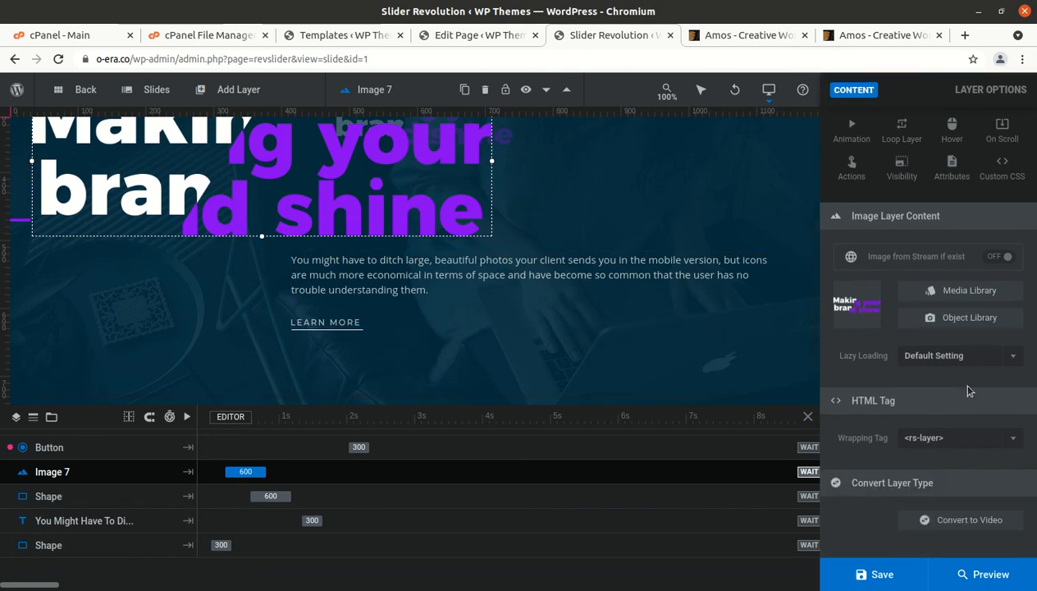
{"action": "scroll", "coordinate": [964, 395], "scroll_direction": "up", "scroll_amount": 1}
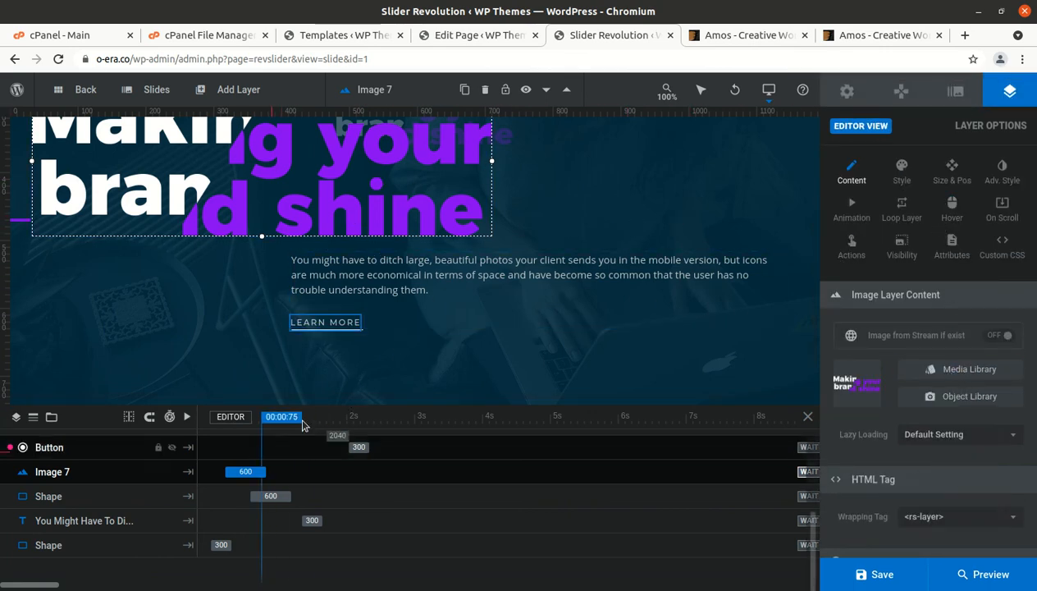
{"action": "scroll", "coordinate": [681, 190], "scroll_direction": "up", "scroll_amount": 3}
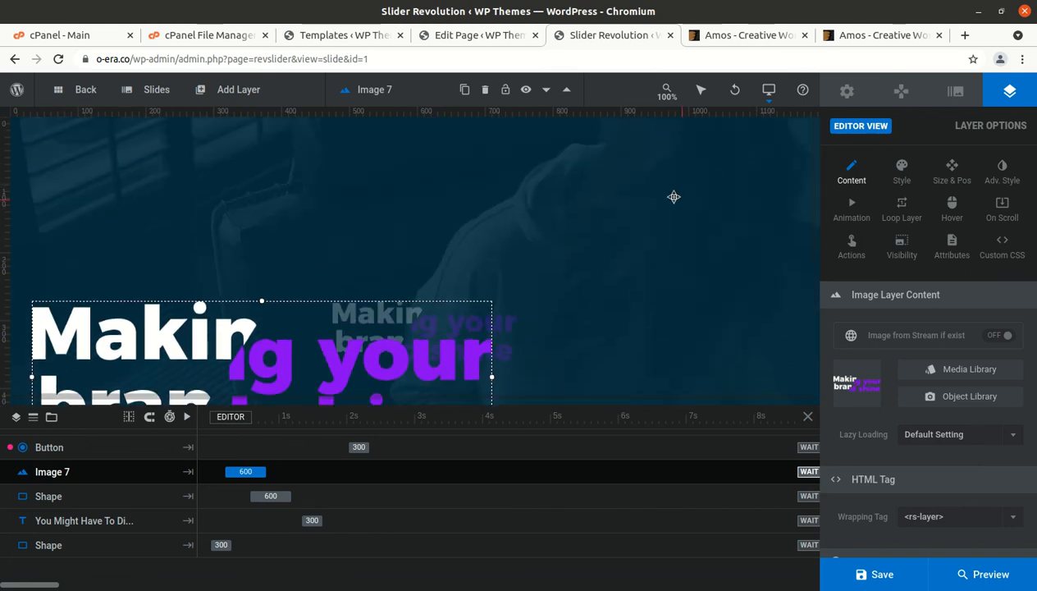
{"action": "left_click", "coordinate": [671, 34]}
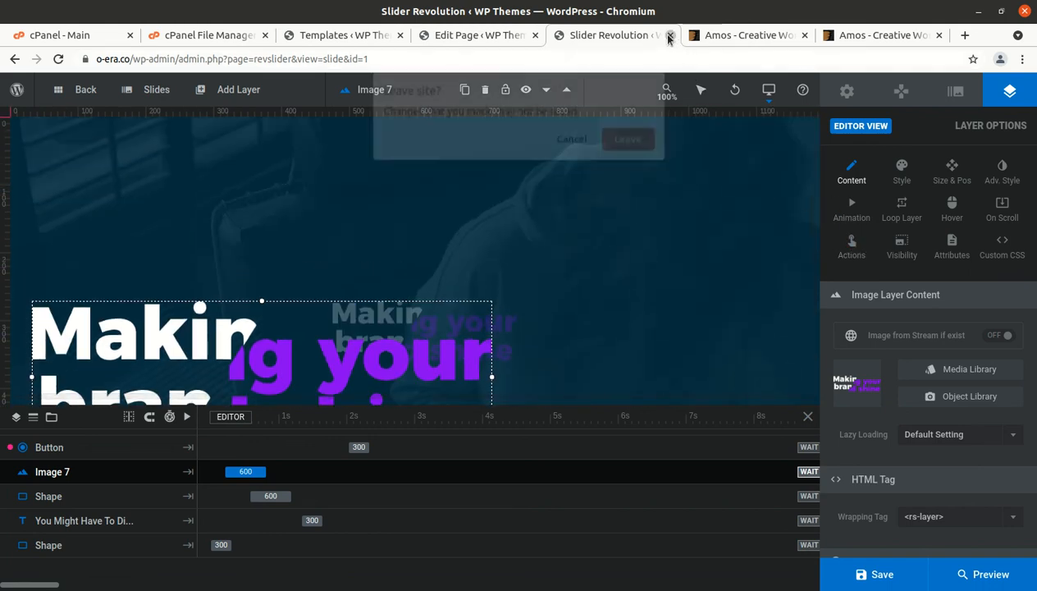
{"action": "left_click", "coordinate": [609, 139]}
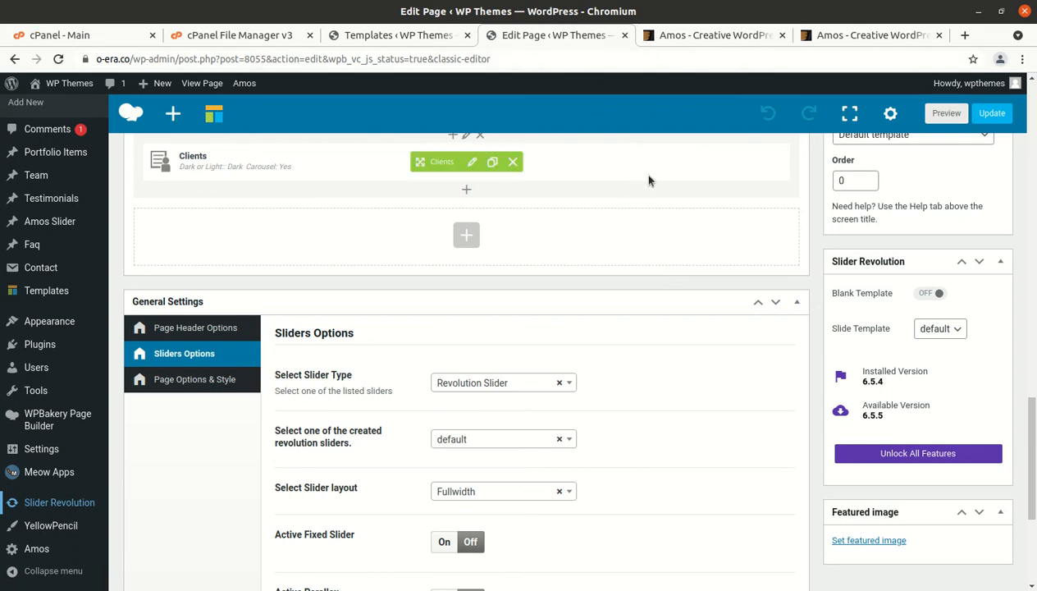
Look back up through the home page's builder elements and return to the WordPress Dashboard
{"action": "scroll", "coordinate": [439, 332], "scroll_direction": "up", "scroll_amount": 5}
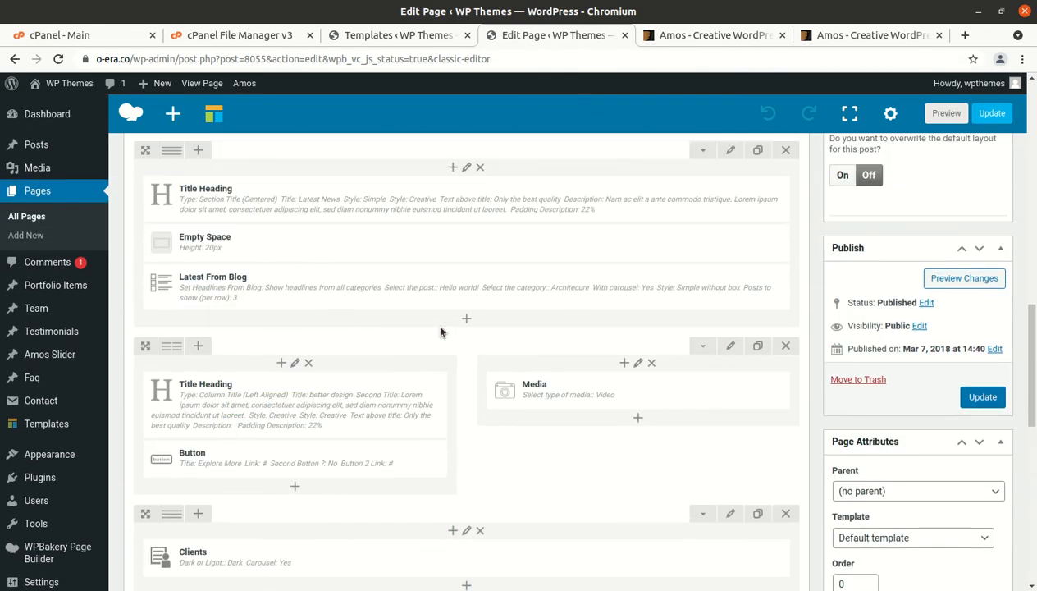
{"action": "scroll", "coordinate": [439, 332], "scroll_direction": "up", "scroll_amount": 10}
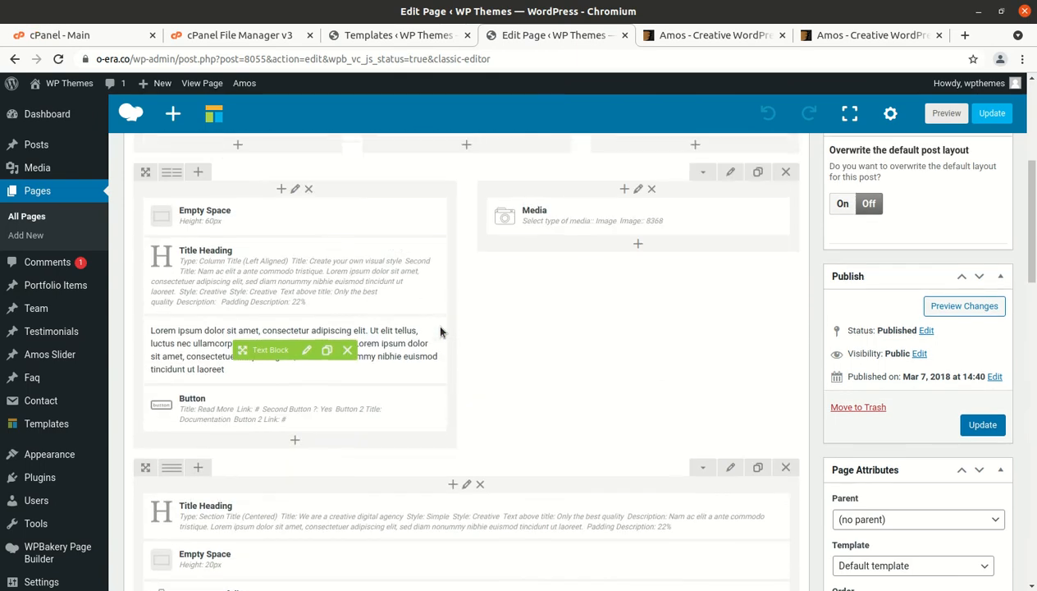
{"action": "scroll", "coordinate": [440, 332], "scroll_direction": "up", "scroll_amount": 3}
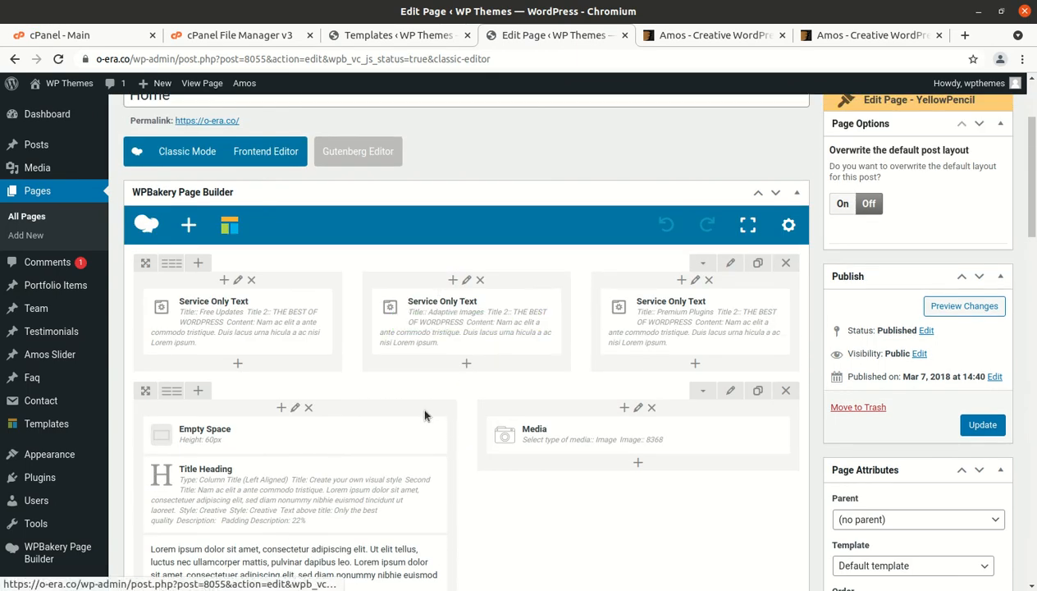
{"action": "scroll", "coordinate": [424, 415], "scroll_direction": "up", "scroll_amount": 2}
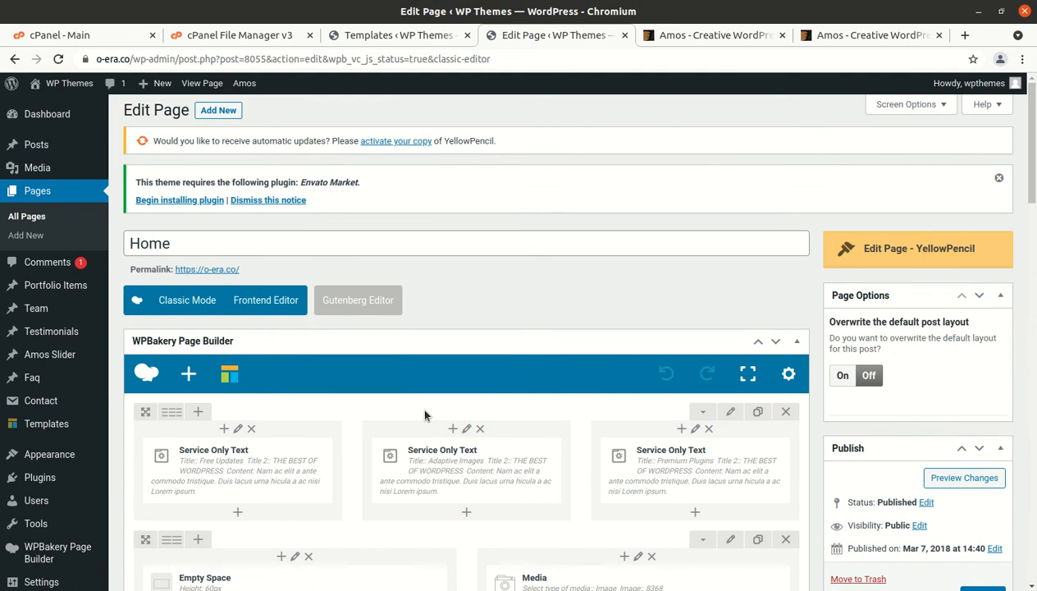
{"action": "left_click", "coordinate": [56, 114]}
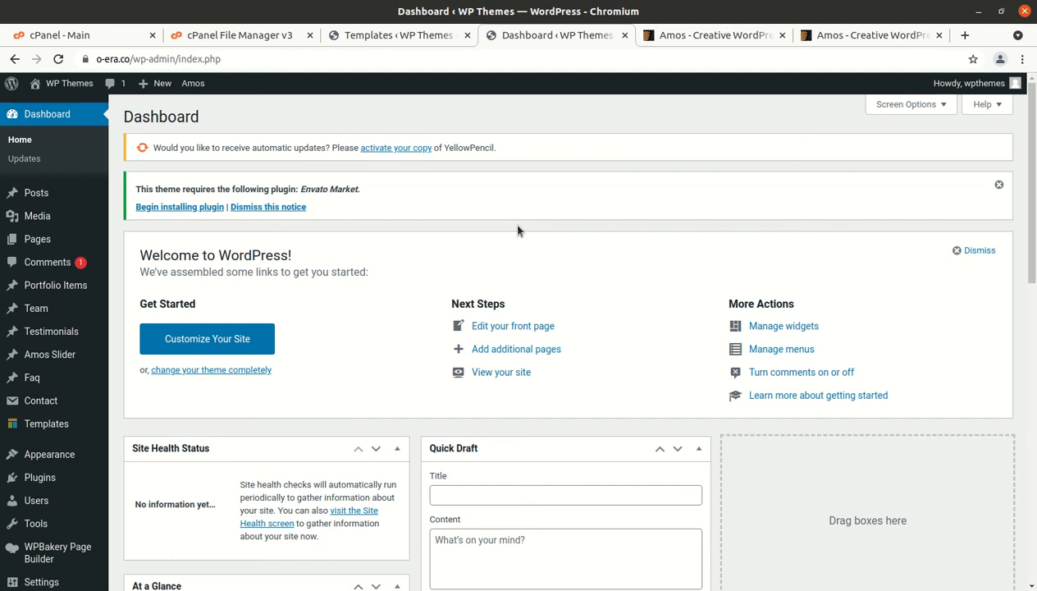
Look over the Dashboard's widgets and visit the live site
{"action": "scroll", "coordinate": [598, 257], "scroll_direction": "down", "scroll_amount": 3}
{"action": "scroll", "coordinate": [598, 257], "scroll_direction": "down", "scroll_amount": 3}
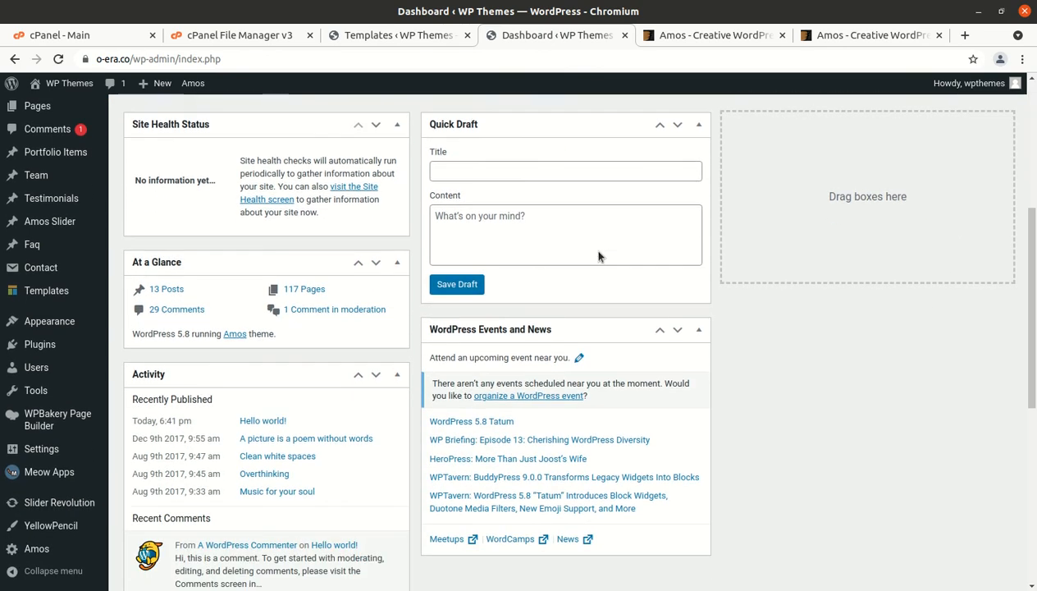
{"action": "scroll", "coordinate": [598, 257], "scroll_direction": "up", "scroll_amount": 6}
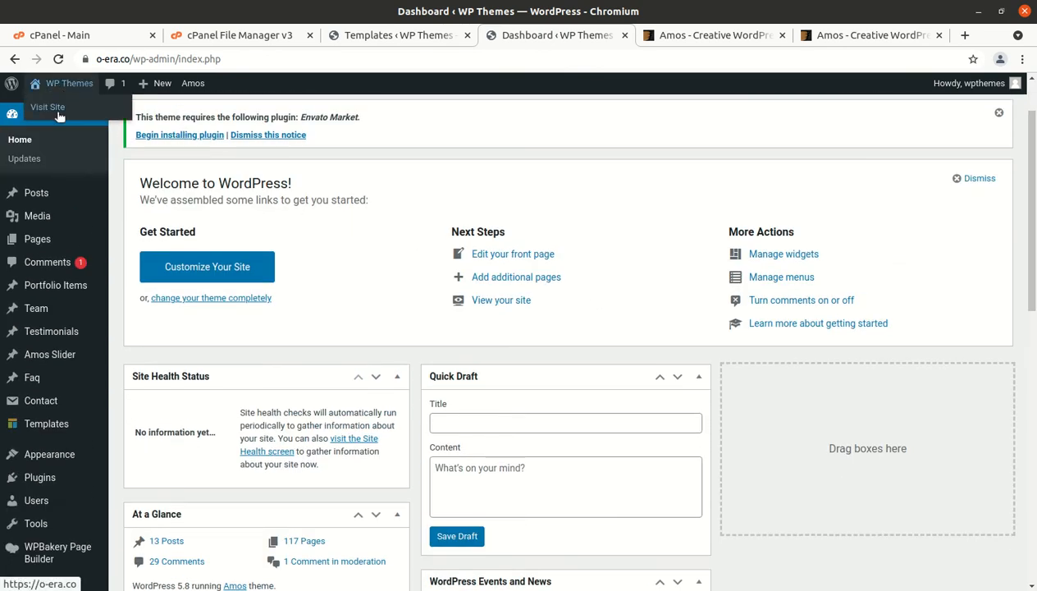
{"action": "left_click", "coordinate": [54, 109]}
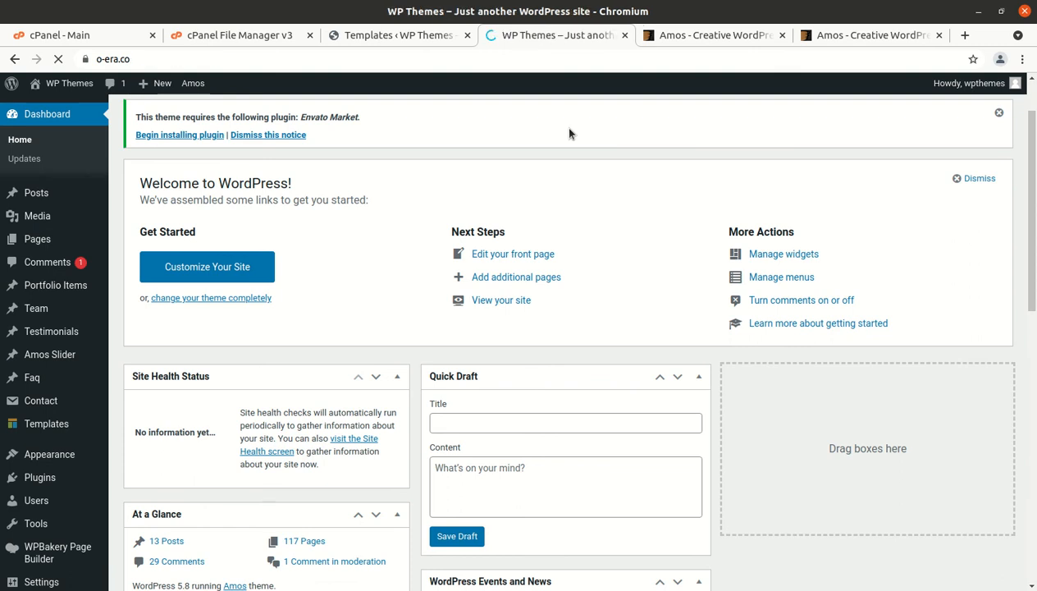